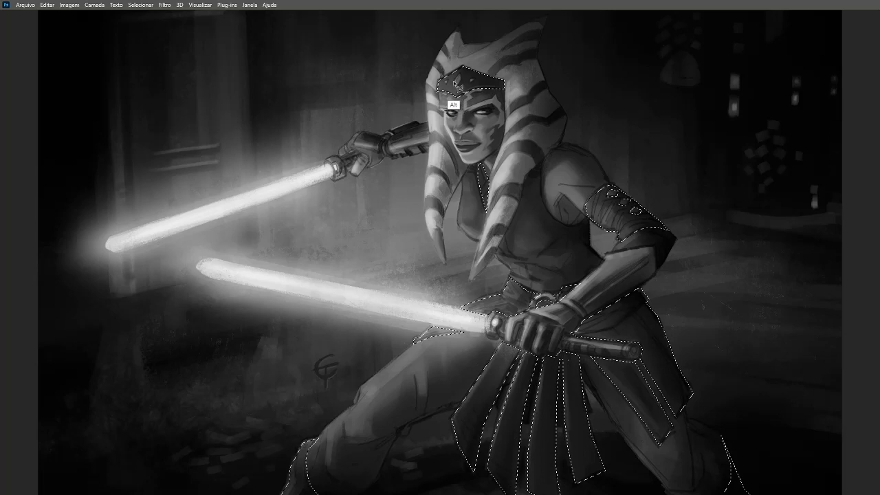
Subtract the small ornaments on the figure's headband from the clothing selection
mouse_move(459, 88)
mouse_down()
mouse_move(469, 77)
mouse_move(467, 106)
mouse_move(480, 110)
mouse_up()
alt+click(446, 105)
mouse_move(445, 87)
mouse_down()
mouse_move(488, 110)
mouse_move(471, 80)
mouse_move(477, 110)
mouse_up()
alt+click(474, 82)
drag(473, 77, 502, 84)
Add the inner edge of the bent leg's boot to the clothing selection and hide the selection outline
key(ctrl+minus)
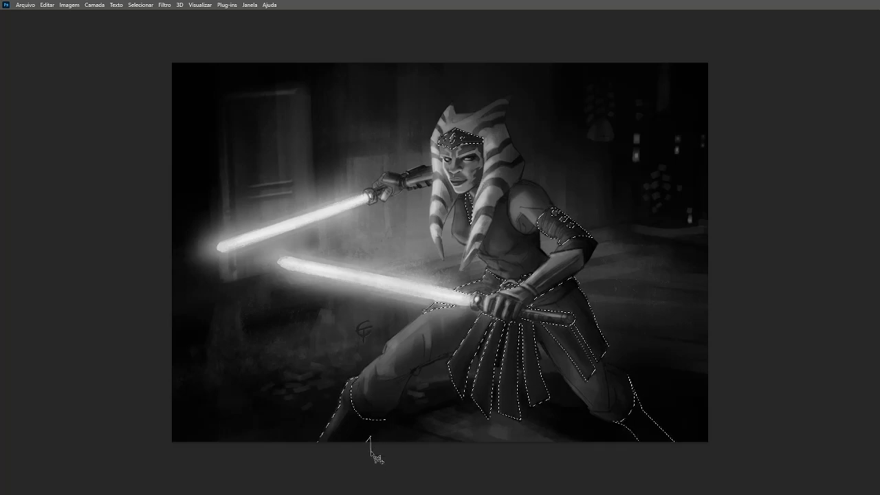
click(361, 433)
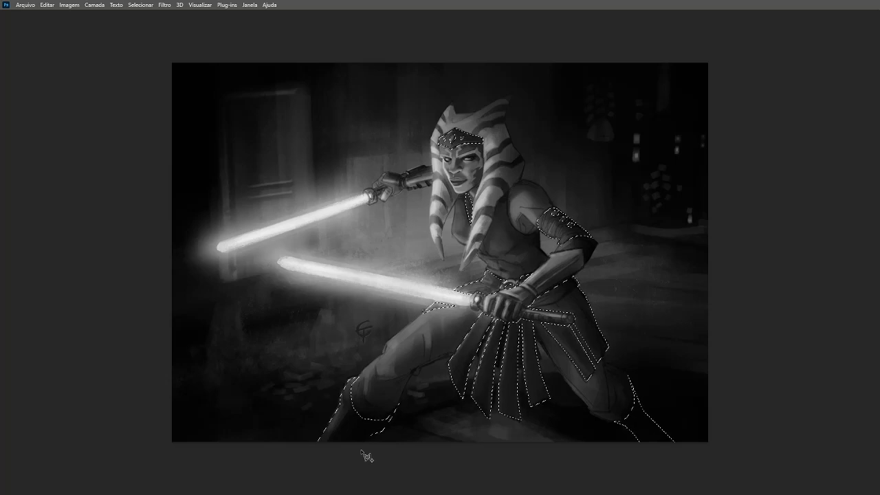
key(ctrl+d)
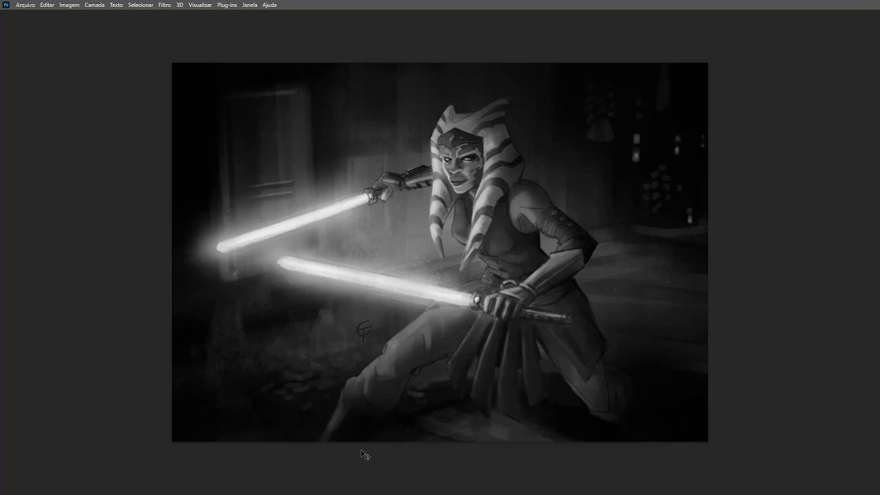
Darken the selected clothing on the grayscale layer with Hue/Saturation at Lightness -59
key(ctrl+u)
drag(699, 213, 657, 214)
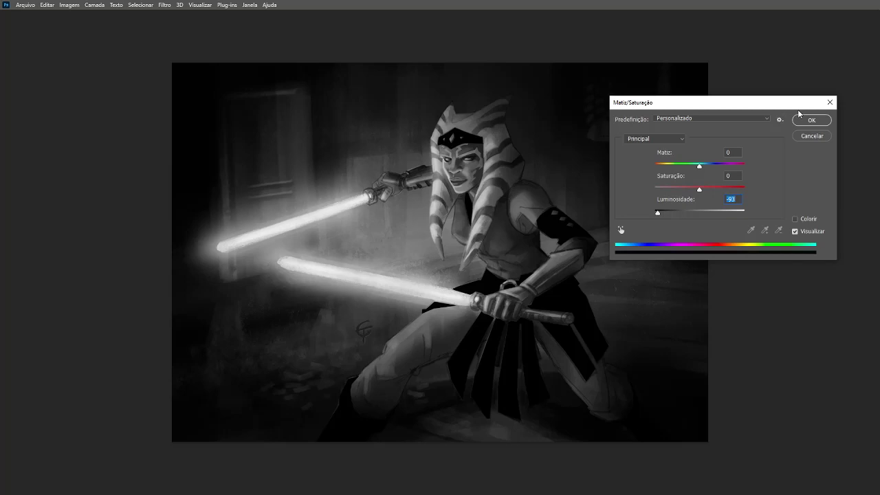
drag(658, 214, 670, 213)
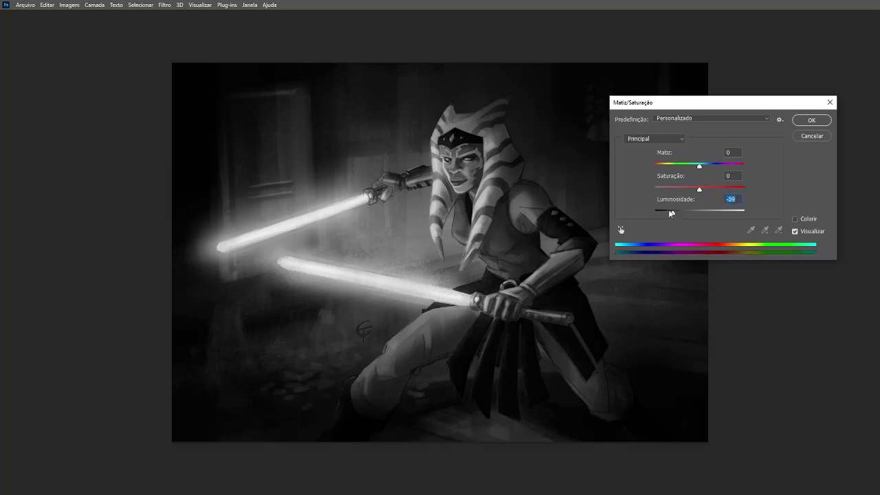
click(810, 120)
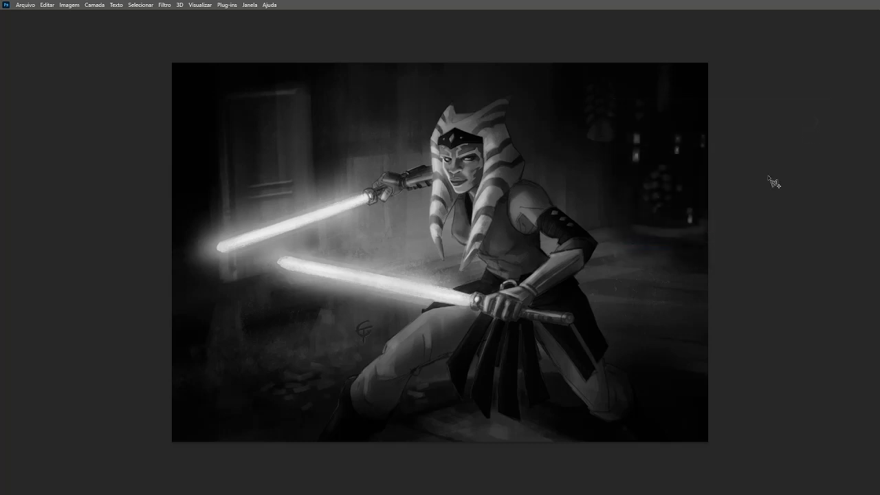
Hide the grayscale layer and duplicate the colour background layer Plano de Fundo
key(Tab)
click(765, 95)
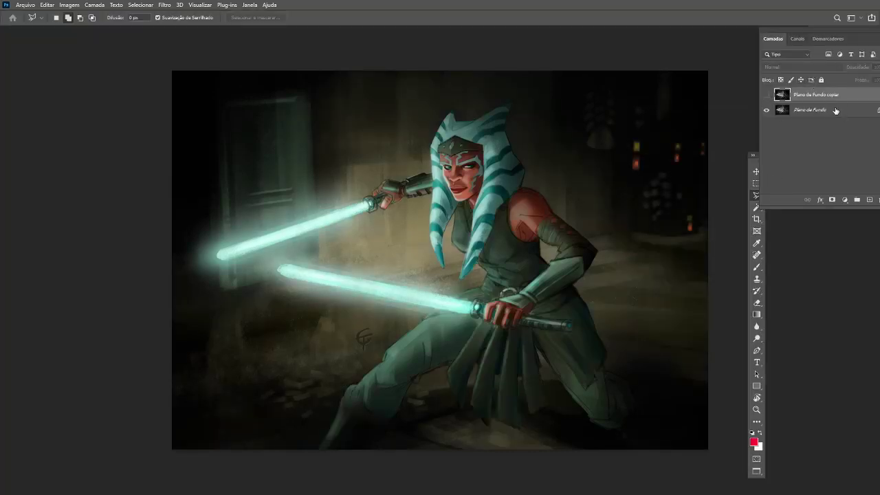
click(840, 38)
click(770, 37)
drag(867, 38, 783, 35)
drag(800, 108, 801, 193)
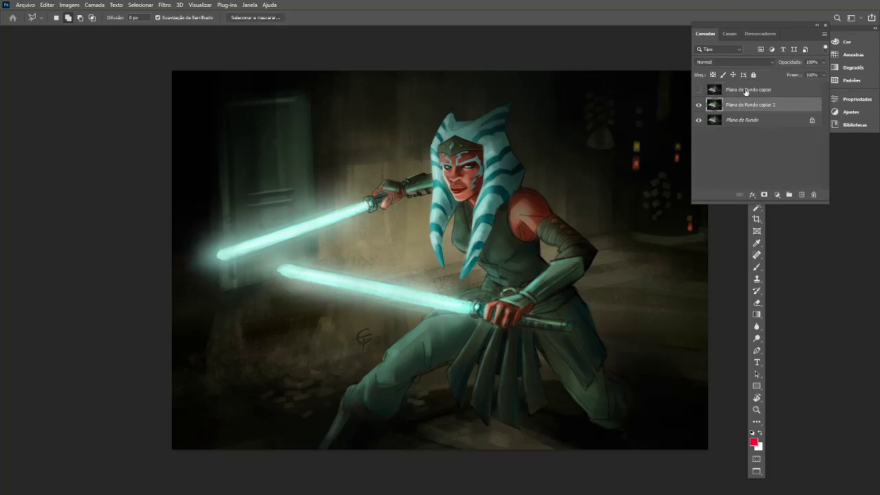
Recolour the selected clothing on the duplicated colour layer to dark brown with Hue/Saturation, using Hue -57 and Lightness -49
key(ctrl+u)
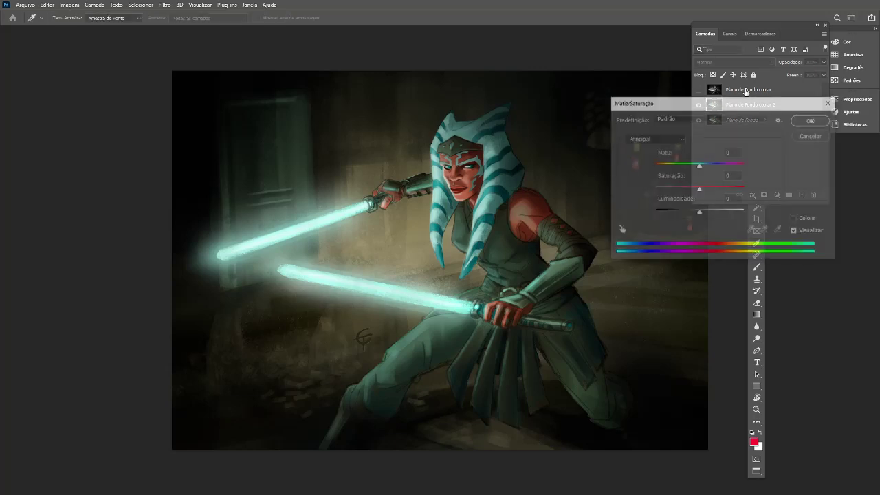
drag(699, 213, 677, 211)
drag(699, 167, 722, 172)
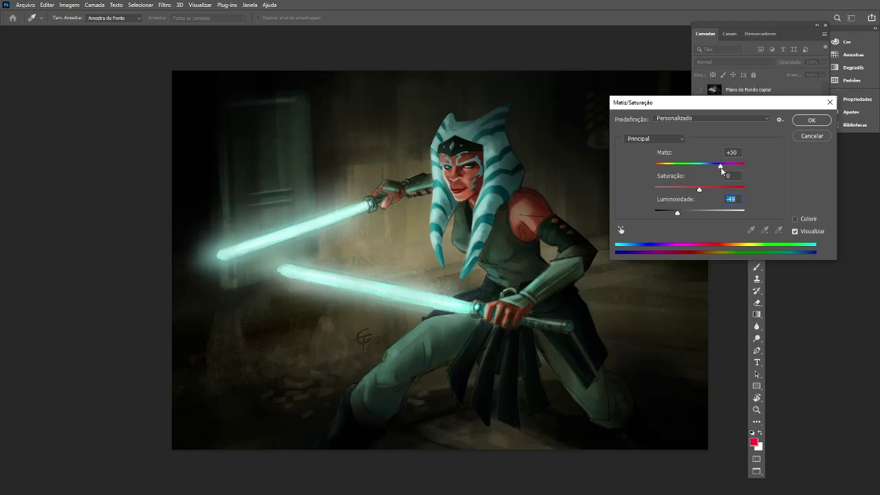
mouse_move(721, 171)
mouse_down()
mouse_move(737, 170)
mouse_move(724, 169)
mouse_up()
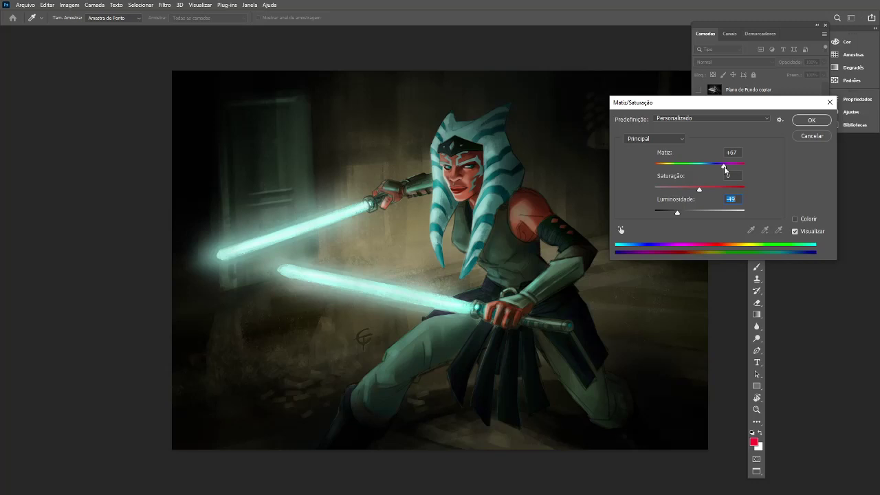
drag(725, 170, 718, 158)
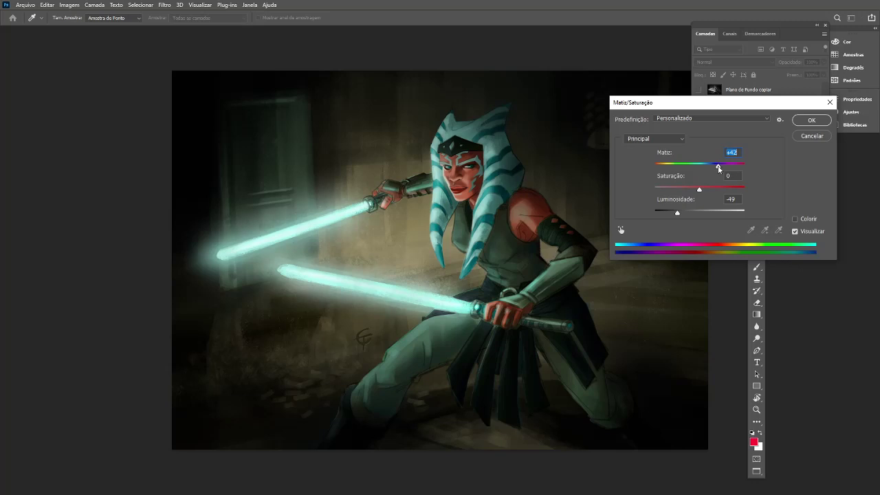
drag(718, 167, 669, 168)
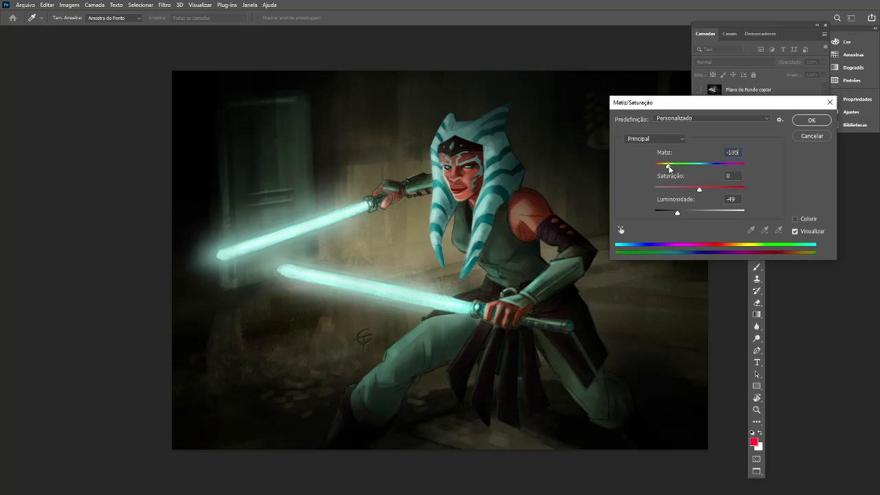
drag(668, 168, 680, 166)
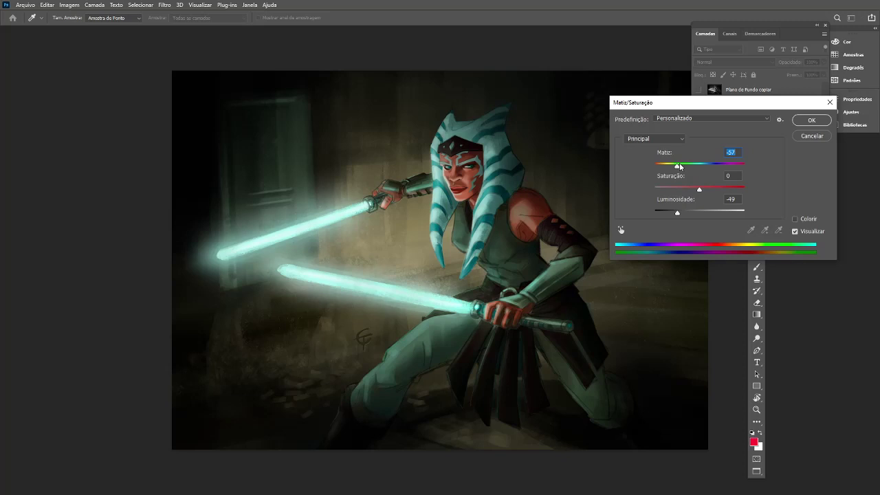
click(810, 121)
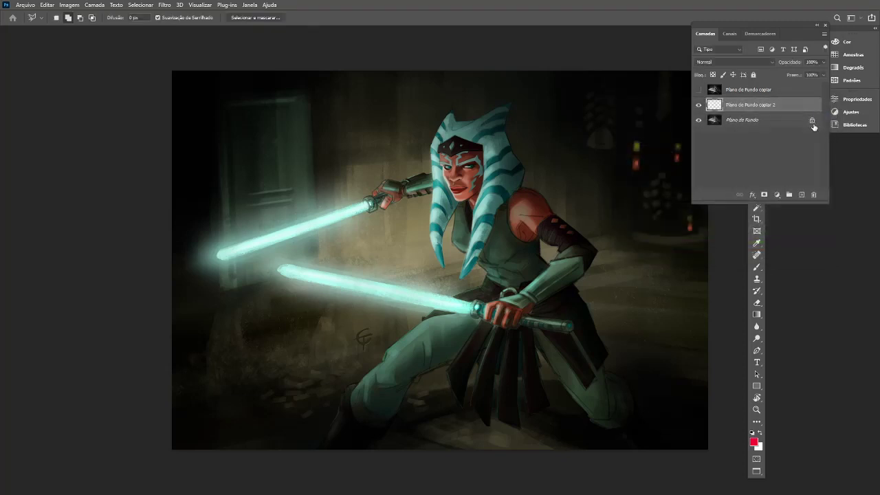
Compare the recoloured clothing with the original by repeatedly hiding and showing the layer Plano de Fundo copiar 2
click(698, 104)
click(698, 105)
click(698, 105)
key(ctrl+minus)
key(ctrl+minus)
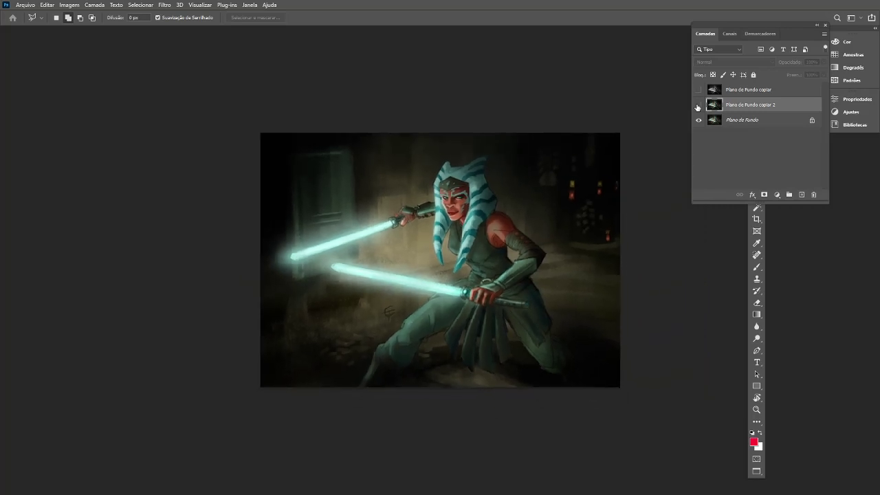
click(699, 105)
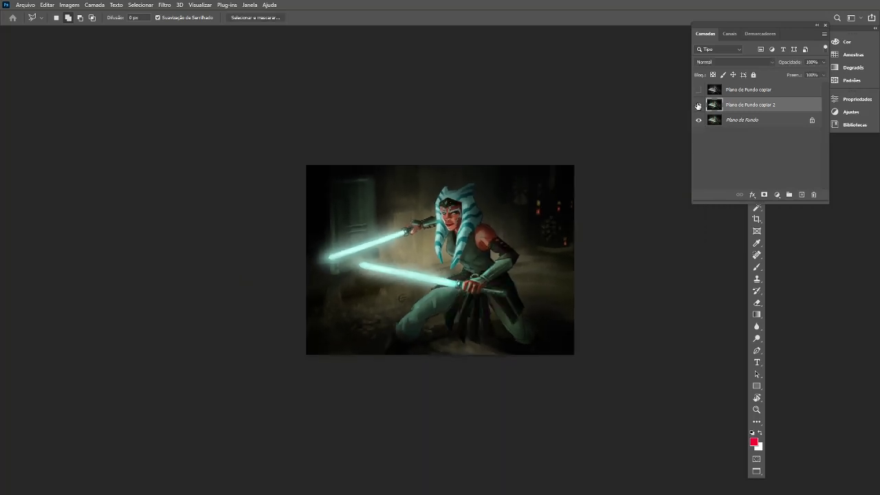
click(699, 105)
click(699, 104)
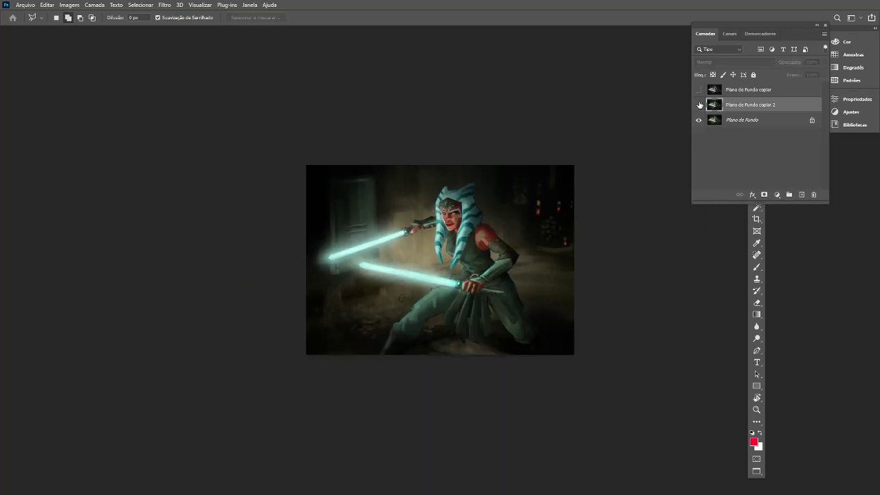
click(699, 104)
click(699, 105)
click(699, 105)
click(699, 105)
click(699, 104)
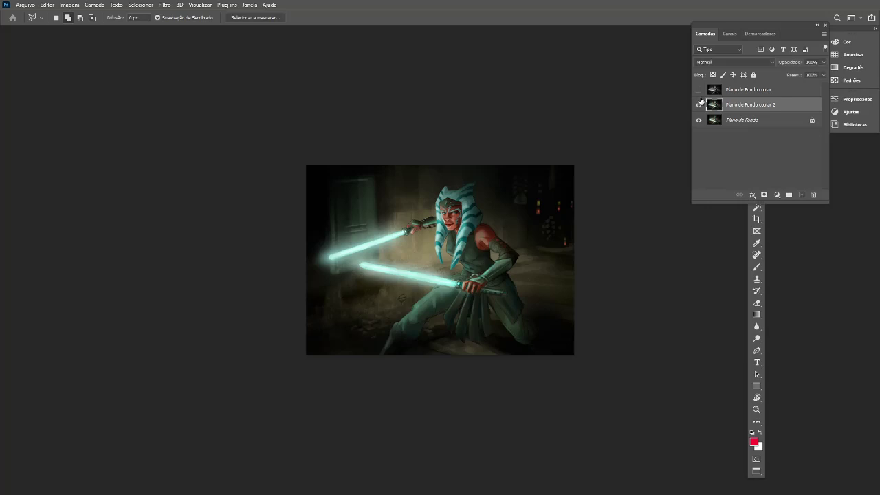
click(699, 105)
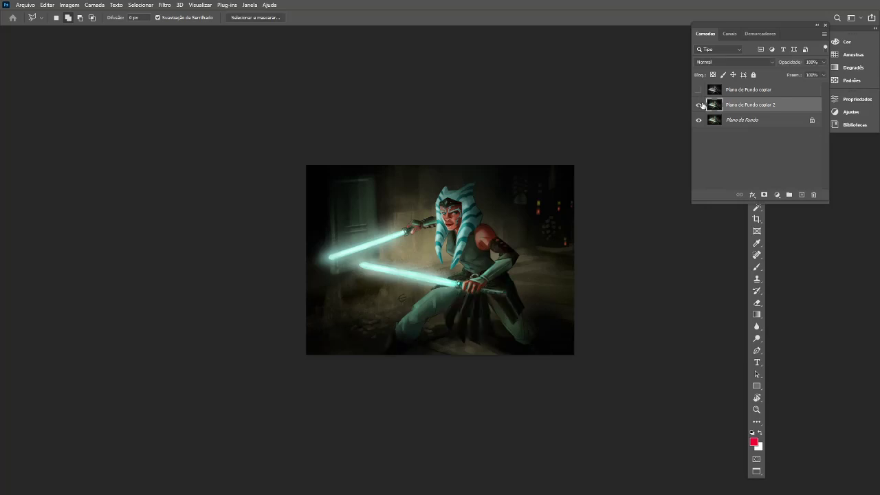
key(ctrl+plus)
key(ctrl+plus)
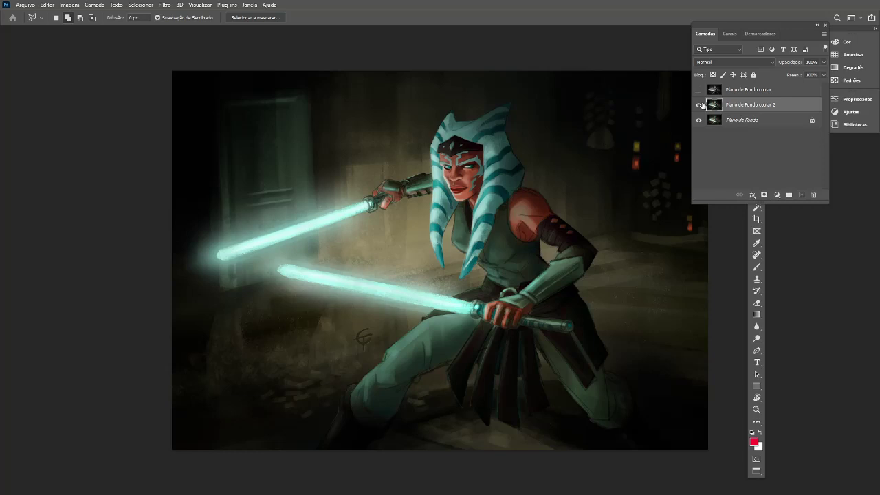
Check the image's values with the grayscale layer shown briefly, and delete that layer
click(698, 89)
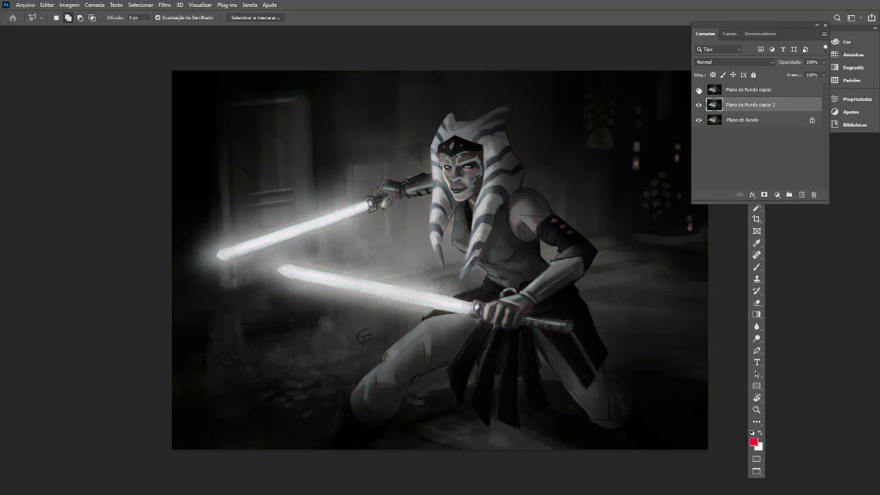
click(699, 89)
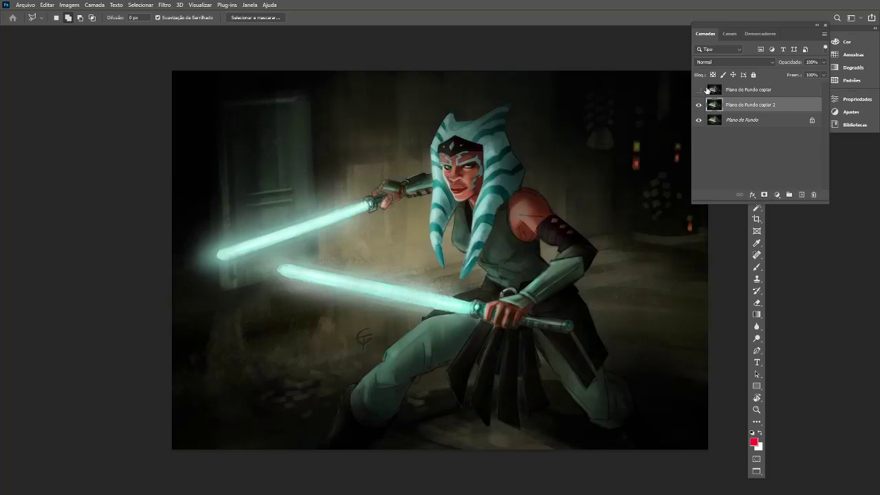
drag(755, 90, 813, 195)
Save the edited illustration through Save As, accepting the proposed name and options
key(ctrl+shift+s)
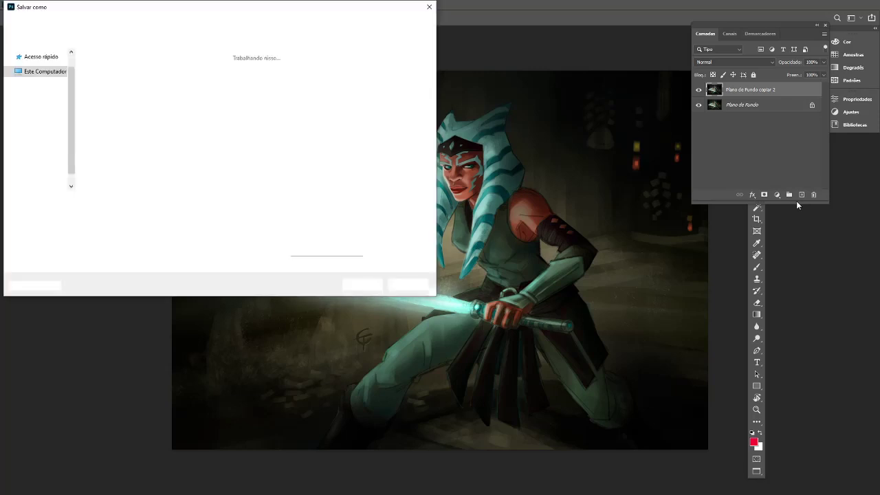
key(Return)
key(Return)
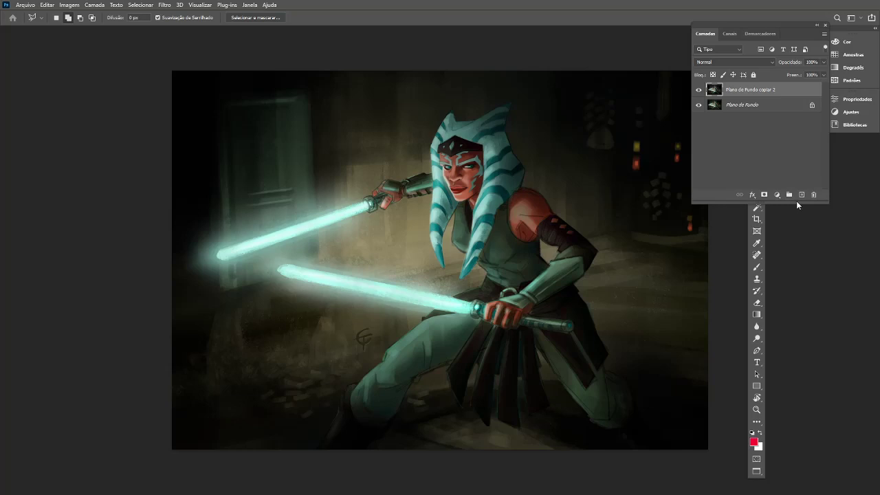
Paint red concentric rings around the figure's face with an enlarged brush, out to the edges of the image
key(ctrl+minus)
key(ctrl+minus)
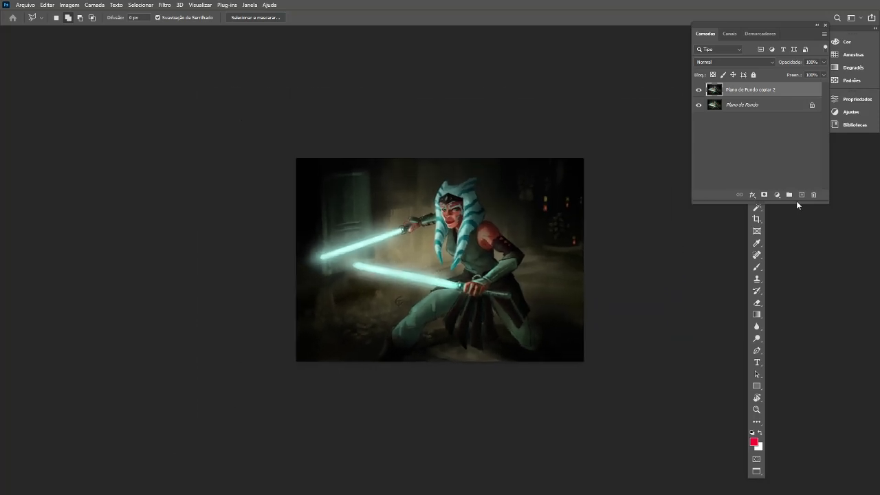
key(ctrl+plus)
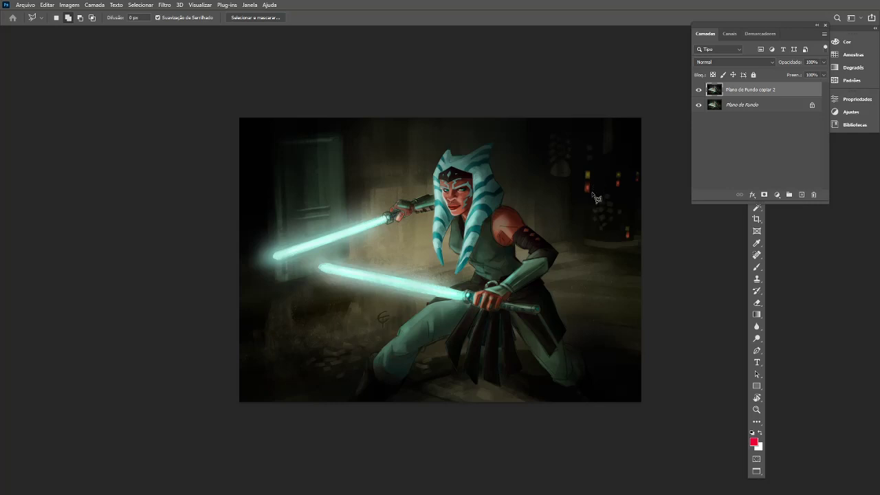
key(b)
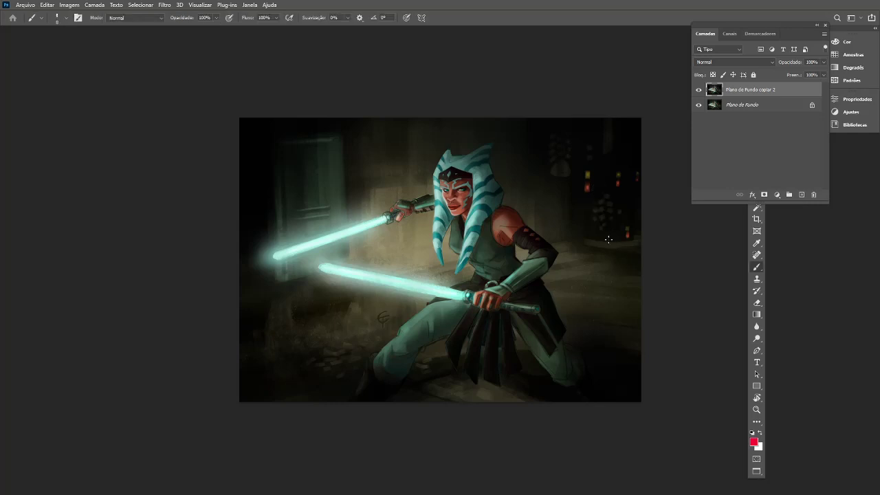
drag(609, 237, 598, 230)
key(ctrl+z)
key(bracketright)
key(bracketright)
key(bracketright)
key(bracketright)
key(bracketright)
mouse_move(587, 156)
mouse_down()
mouse_move(522, 371)
mouse_move(473, 394)
mouse_move(333, 375)
mouse_move(269, 328)
mouse_move(258, 187)
mouse_move(341, 134)
mouse_move(461, 127)
mouse_move(585, 161)
mouse_move(567, 252)
mouse_move(540, 312)
mouse_move(482, 346)
mouse_move(384, 339)
mouse_move(338, 301)
mouse_move(320, 225)
mouse_move(371, 172)
mouse_move(449, 155)
mouse_move(504, 168)
mouse_move(546, 234)
mouse_move(517, 288)
mouse_move(446, 313)
mouse_move(392, 286)
mouse_move(372, 214)
mouse_move(414, 171)
mouse_move(476, 175)
mouse_move(502, 210)
mouse_move(491, 252)
mouse_move(443, 265)
mouse_move(417, 224)
mouse_move(427, 185)
mouse_move(472, 199)
mouse_move(450, 225)
mouse_move(439, 183)
mouse_move(469, 204)
mouse_move(442, 222)
mouse_move(447, 172)
mouse_up()
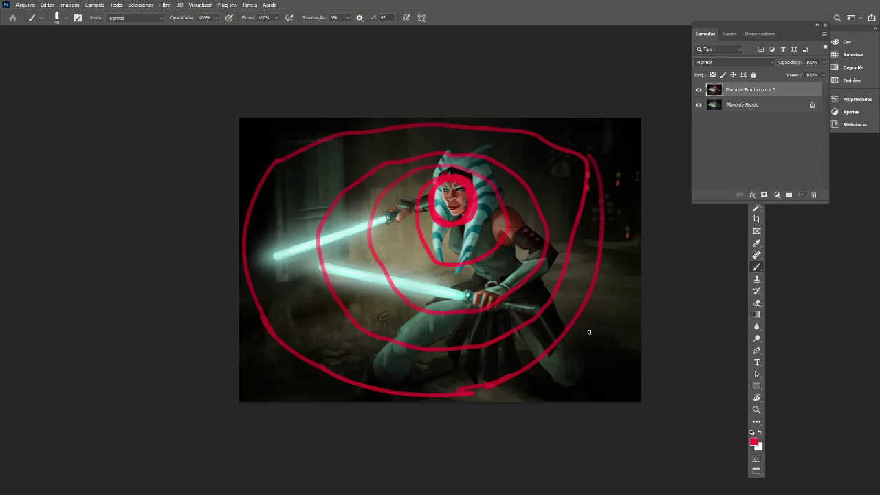
Handwrite the red labels "DESFOC" outside the outer ring and "FOCO" beside the figure's face
mouse_move(586, 334)
mouse_down()
mouse_move(607, 306)
mouse_move(605, 331)
mouse_move(598, 320)
mouse_move(638, 264)
mouse_up()
key(ctrl+z)
mouse_move(469, 180)
mouse_down()
mouse_move(482, 158)
mouse_move(495, 171)
mouse_move(501, 163)
mouse_up()
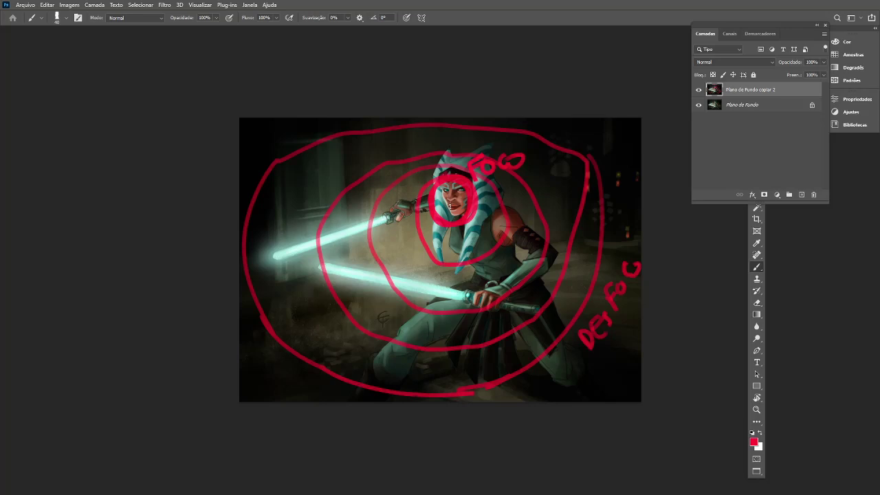
Undo all the red rings and handwritten labels painted over the illustration
key(ctrl+z)
key(ctrl+z)
key(ctrl+z)
key(ctrl+z)
key(ctrl+z)
key(ctrl+z)
key(ctrl+z)
key(ctrl+z)
key(ctrl+z)
key(ctrl+z)
key(ctrl+z)
key(ctrl+z)
key(ctrl+z)
key(ctrl+z)
key(ctrl+z)
key(ctrl+z)
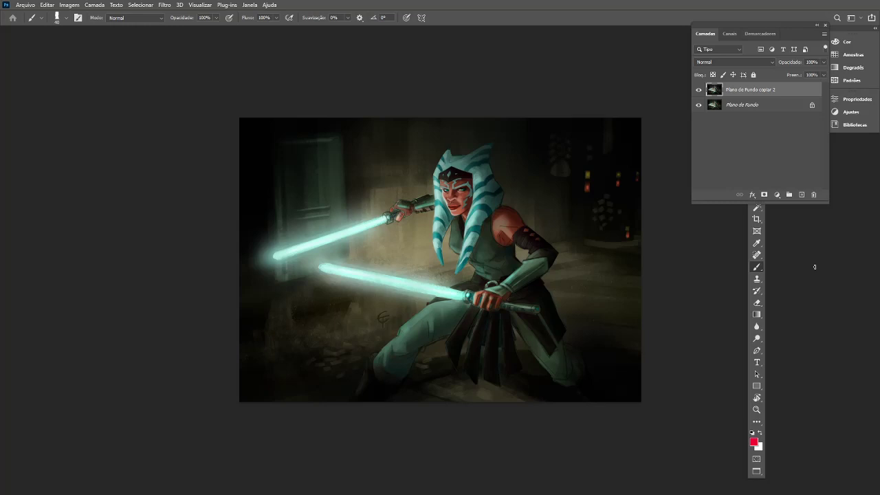
Circle the background lights and the figure's face in red, and undo both brush strokes
mouse_move(603, 158)
mouse_down()
mouse_move(613, 173)
mouse_move(596, 153)
mouse_up()
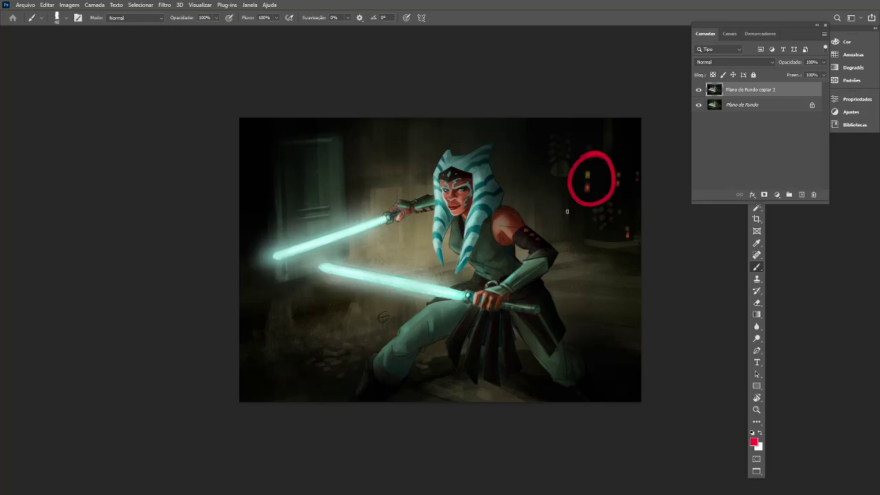
mouse_move(459, 172)
mouse_down()
mouse_move(455, 224)
mouse_move(462, 171)
mouse_up()
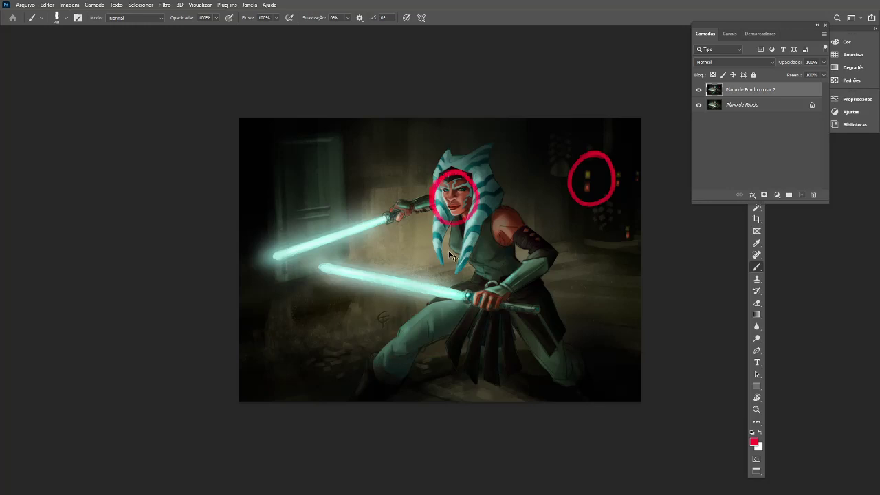
key(ctrl+z)
key(ctrl+z)
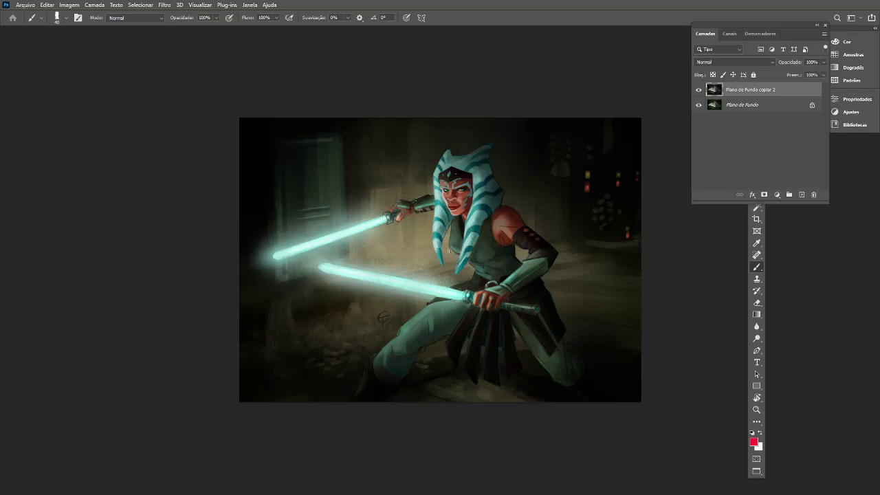
key(ctrl+minus)
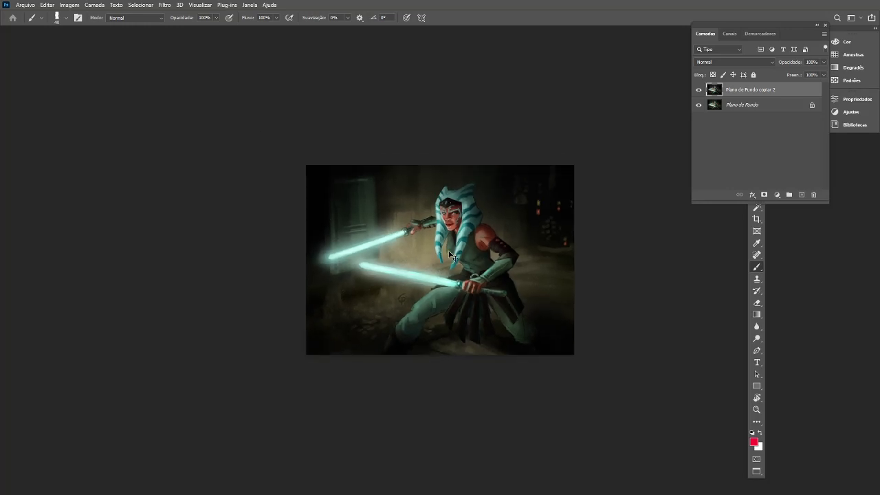
Switch to the "Redondo macio - opacidade de pressão" brush preset
key(ctrl+plus)
key(ctrl+plus)
key(ctrl+minus)
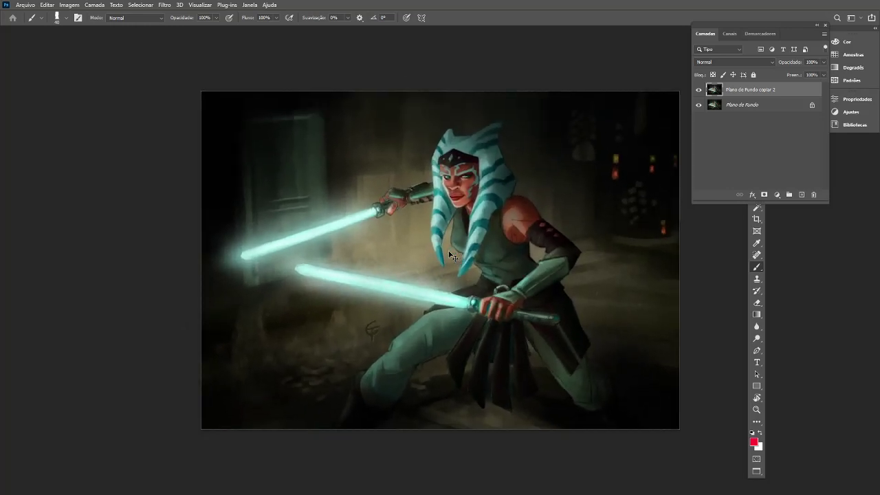
right_click(571, 213)
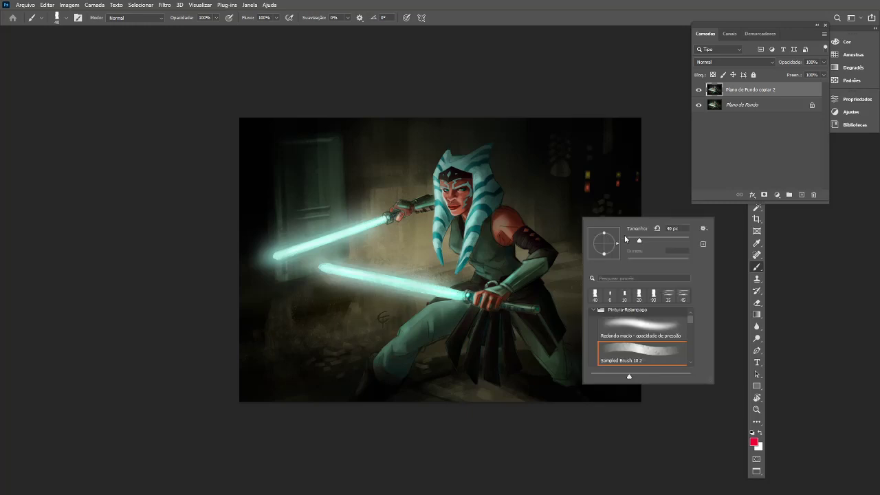
double_click(668, 328)
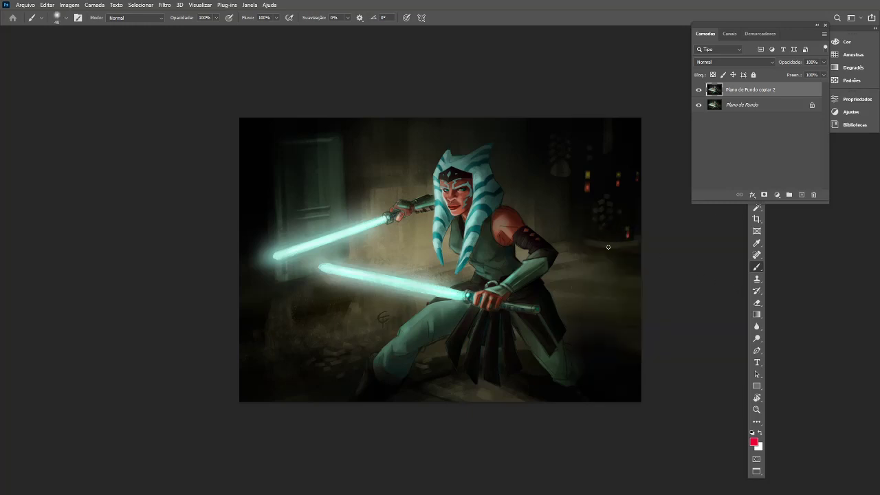
Sample the colour at the nearest red background light and dab it softly around that light with an enlarged brush
key(bracketright)
key(bracketright)
key(bracketright)
key(bracketright)
key(bracketright)
key(bracketright)
key(bracketleft)
key(bracketleft)
alt+click(587, 188)
click(591, 192)
Soften the sharp edges of the small background lights with a smaller brush, using colours sampled around them
key(bracketleft)
key(bracketleft)
key(bracketleft)
key(bracketleft)
key(bracketleft)
key(bracketleft)
key(bracketleft)
key(bracketleft)
key(bracketleft)
alt+click(589, 182)
alt+click(616, 183)
alt+click(590, 183)
Dim the red and yellow background lights with sampled dark tones, using the soft brush at 250 px
key(bracketright)
key(bracketright)
key(bracketright)
key(bracketright)
key(bracketright)
key(bracketright)
key(bracketright)
key(bracketright)
key(bracketright)
key(bracketright)
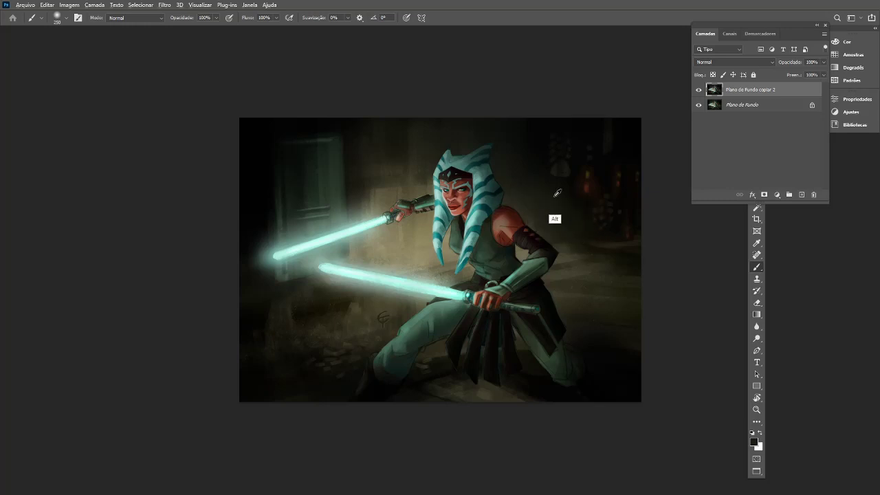
key(alt)
alt+click(540, 165)
key(alt)
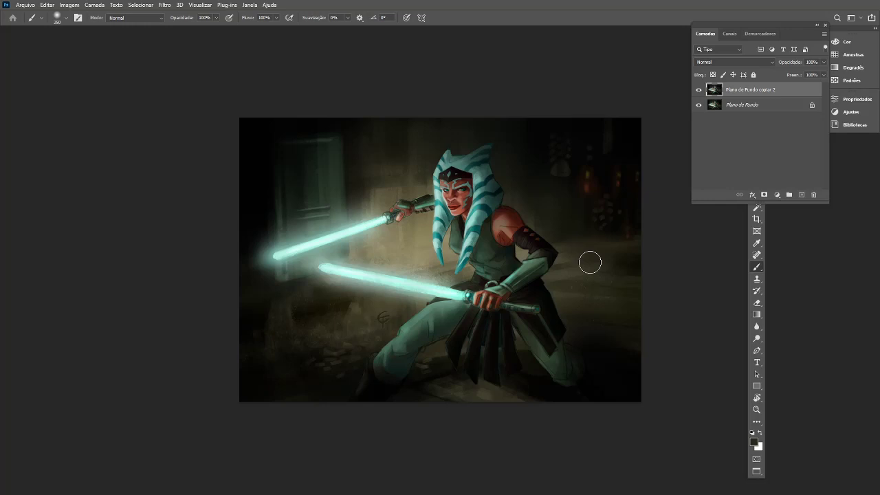
Paint dark colour softly between the background lights, and reduce the brush to 60 px for smaller touches
mouse_move(610, 199)
mouse_down()
mouse_move(599, 227)
mouse_move(624, 219)
mouse_move(626, 199)
mouse_move(636, 197)
mouse_move(621, 200)
mouse_up()
key(bracketleft)
key(bracketleft)
key(bracketleft)
key(bracketleft)
key(bracketleft)
key(bracketleft)
key(bracketleft)
key(bracketleft)
key(bracketleft)
key(bracketleft)
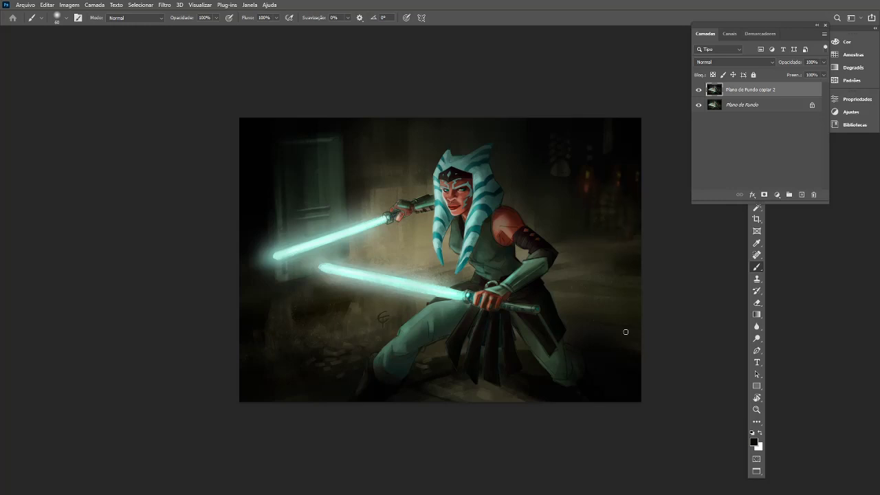
Darken the background around the lights behind the figure with sampled near-black tones and a 250 px brush
key(bracketright)
key(bracketright)
key(bracketright)
key(bracketright)
key(bracketright)
key(bracketright)
key(bracketright)
key(bracketright)
key(bracketright)
key(ctrl+minus)
key(ctrl+minus)
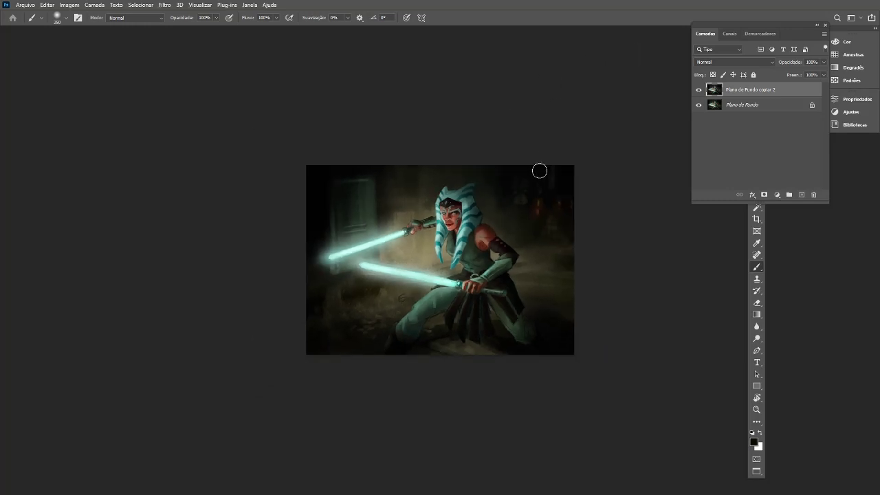
key(alt)
alt+click(524, 212)
key(ctrl+plus)
key(ctrl+plus)
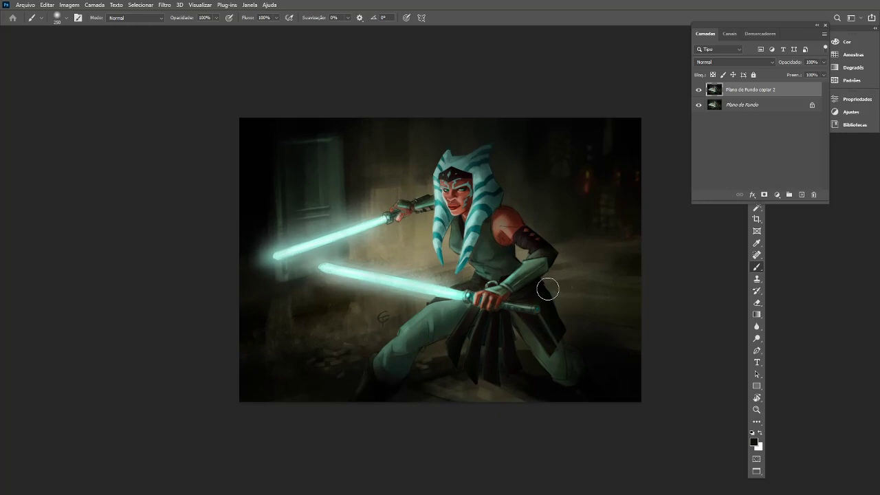
Fade the remaining background lights and details behind the figure with sampled dark tones and a 90 px brush
key(bracketleft)
key(bracketleft)
key(bracketleft)
key(bracketleft)
key(bracketleft)
key(bracketleft)
key(alt)
key(alt)
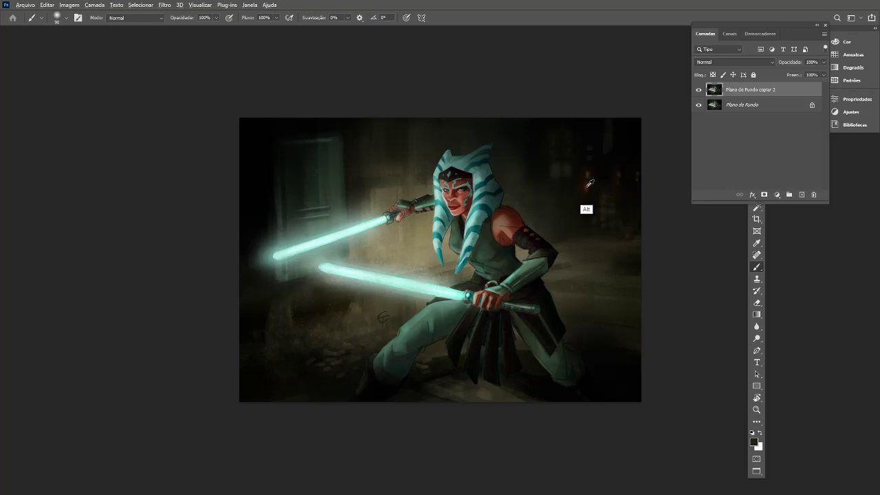
Set the foreground colour to reddish brown #8c3c1b and paint a soft red glow on the dimmed background lights
alt+click(587, 187)
click(754, 443)
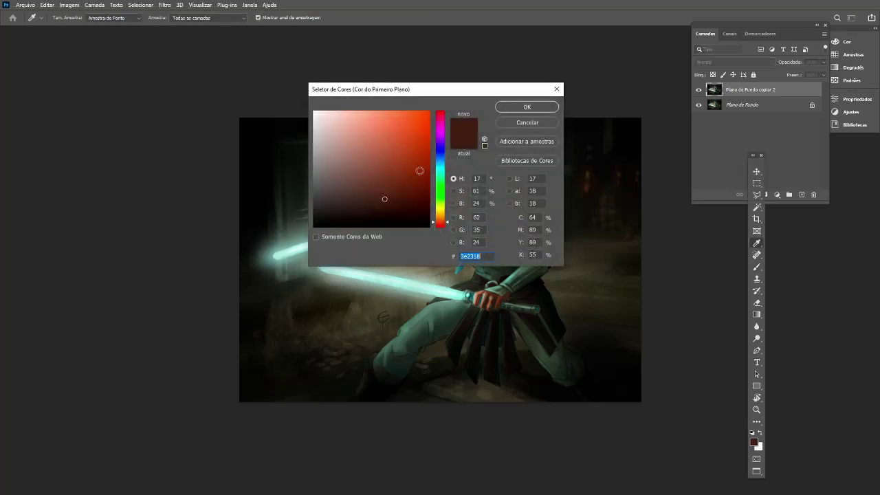
click(406, 163)
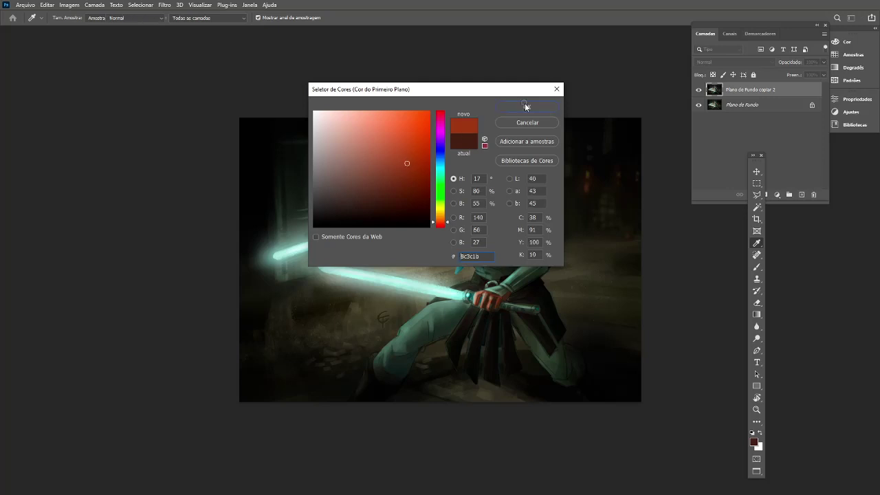
click(524, 103)
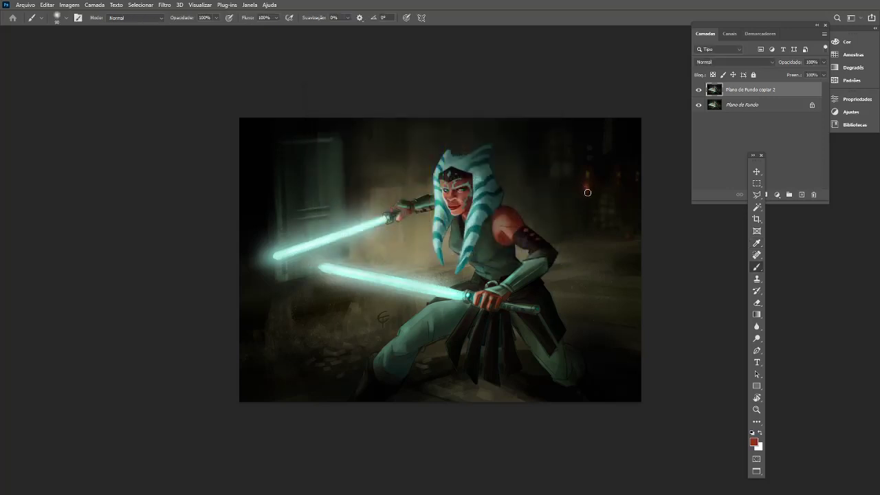
drag(585, 177, 585, 189)
drag(629, 232, 626, 233)
Sample the red glow, brighten it to a vivid orange, and paint small bright cores on the red background lights
alt+click(587, 188)
click(753, 440)
click(405, 144)
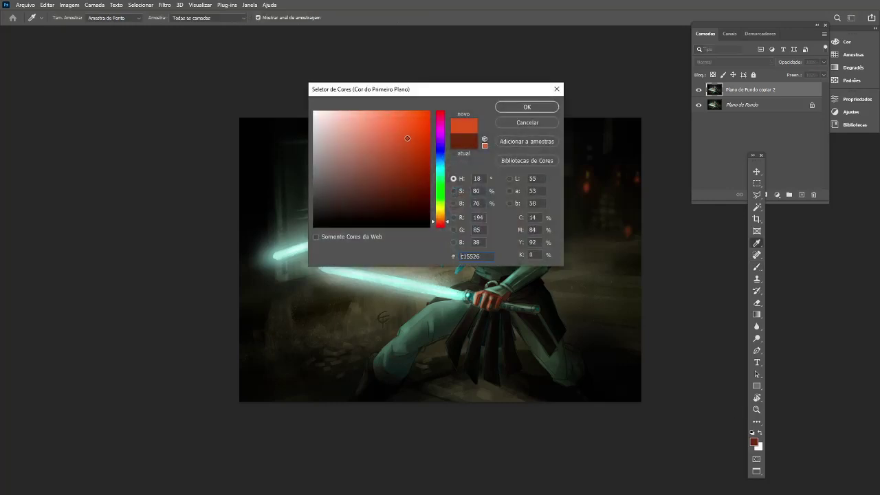
click(526, 107)
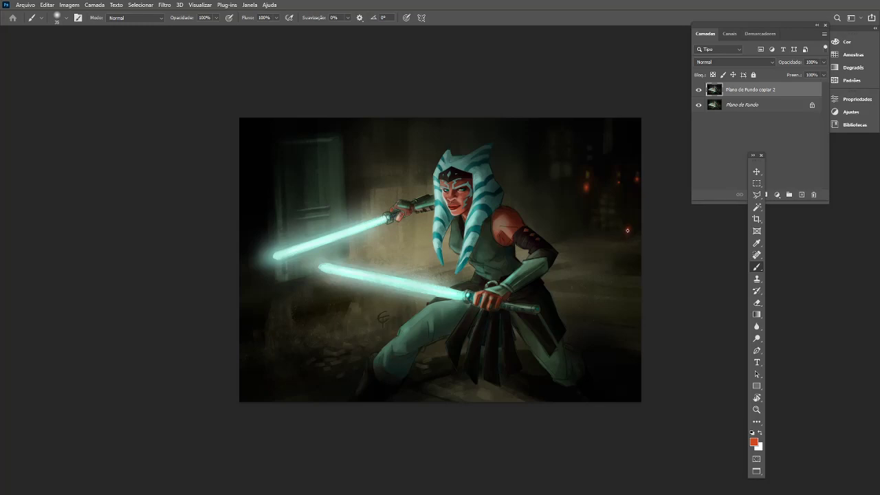
Enlarge the brush, add a soft orange glow around the lowest background light, and undo the last dab
key(bracketright)
key(bracketright)
key(bracketright)
key(bracketright)
key(bracketright)
click(626, 229)
key(ctrl+z)
Set the foreground colour to dark yellow #856e1f and dab a soft glow just above the nearest red light
alt+click(587, 173)
click(754, 441)
click(403, 169)
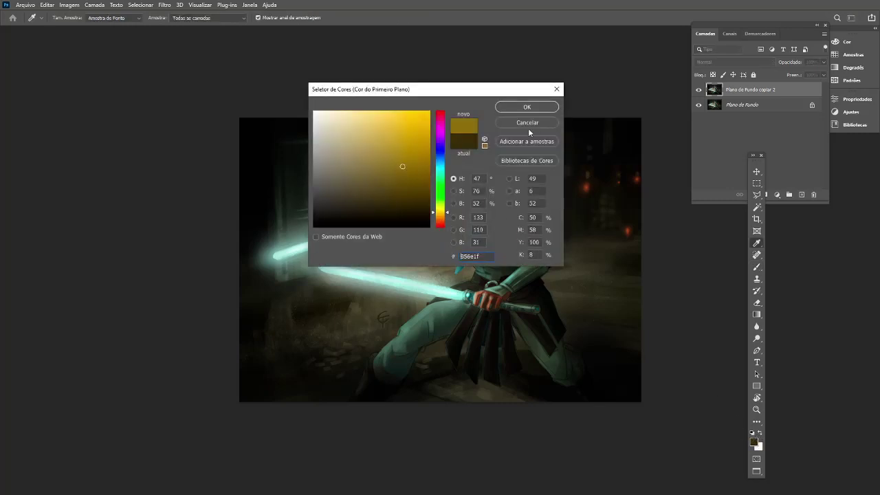
click(528, 107)
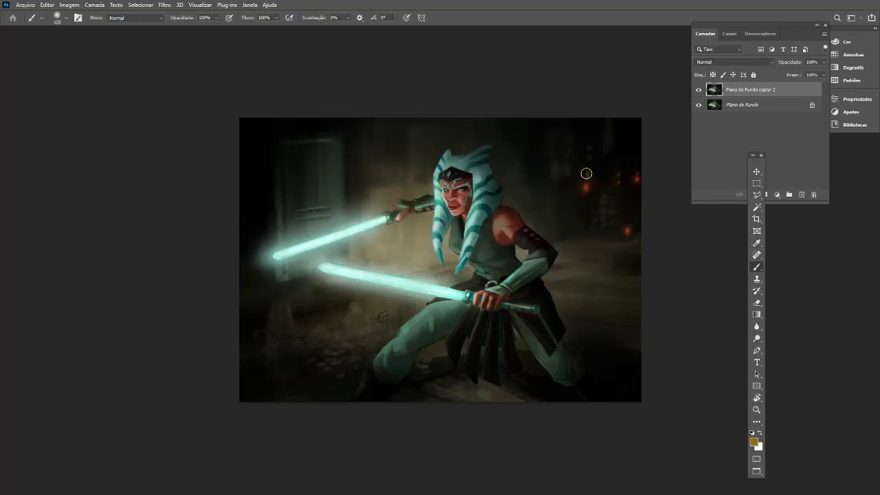
click(587, 174)
Change the foreground colour to amber #c6922e and paint a smaller, brighter spot inside the yellow glow
click(754, 442)
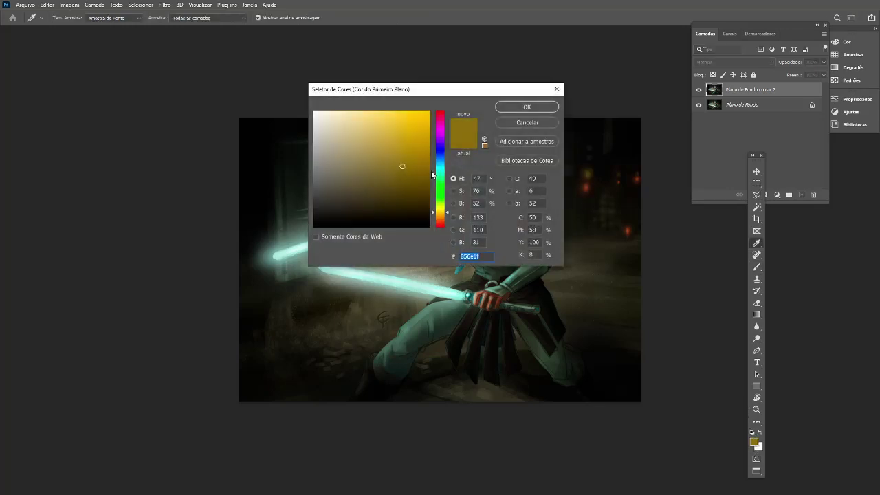
click(448, 218)
drag(407, 149, 402, 136)
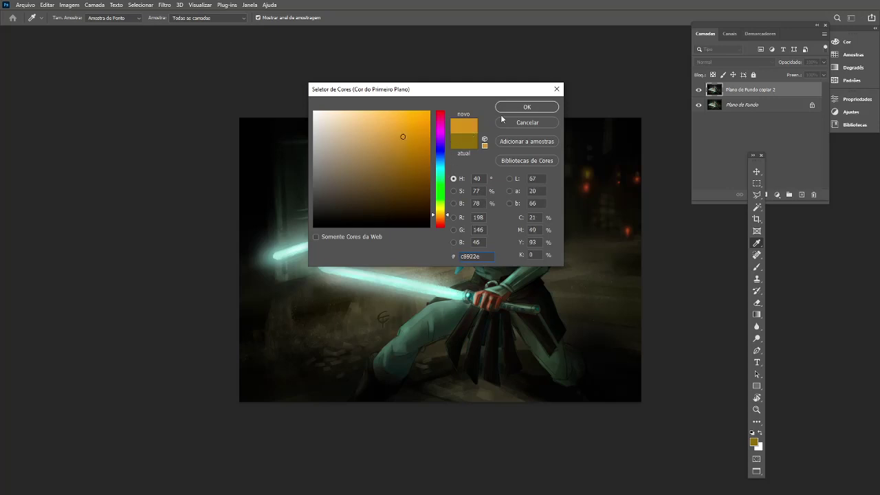
click(526, 108)
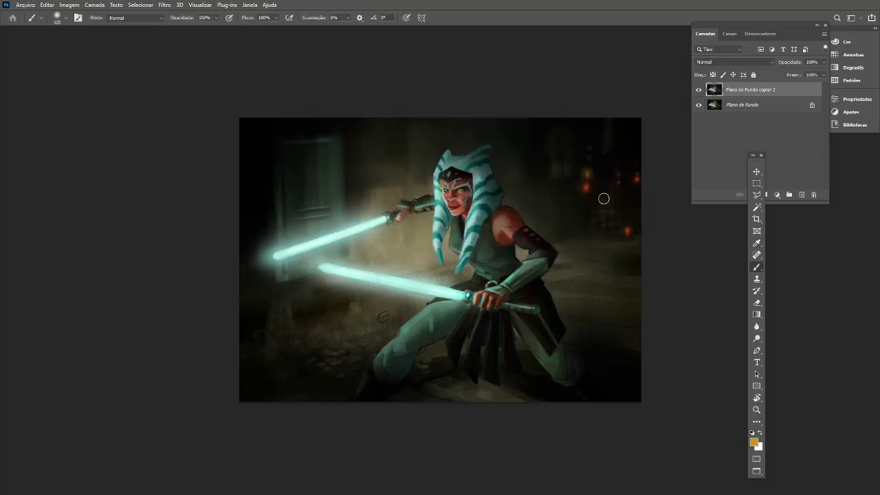
key(bracketleft)
key(bracketleft)
key(bracketleft)
key(bracketleft)
key(bracketleft)
click(588, 175)
Pick a lighter amber and add tiny highlights to the background lights with a 30 px brush
key(bracketleft)
click(753, 441)
click(395, 124)
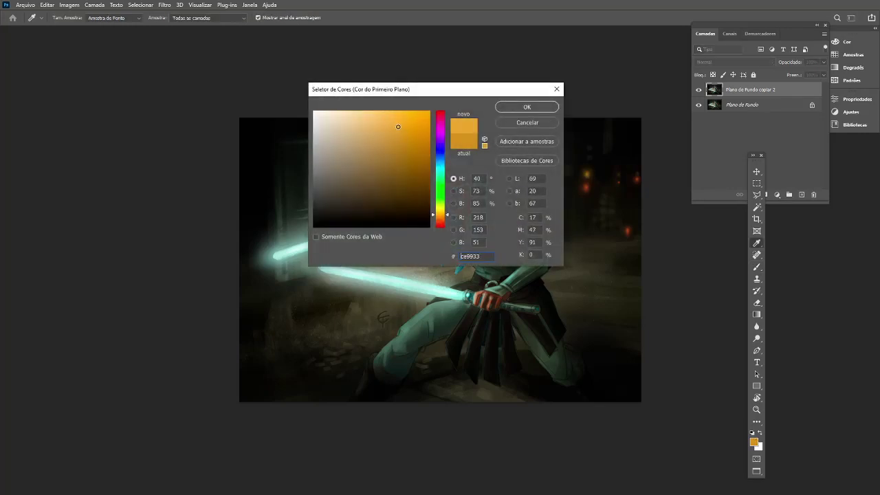
click(526, 106)
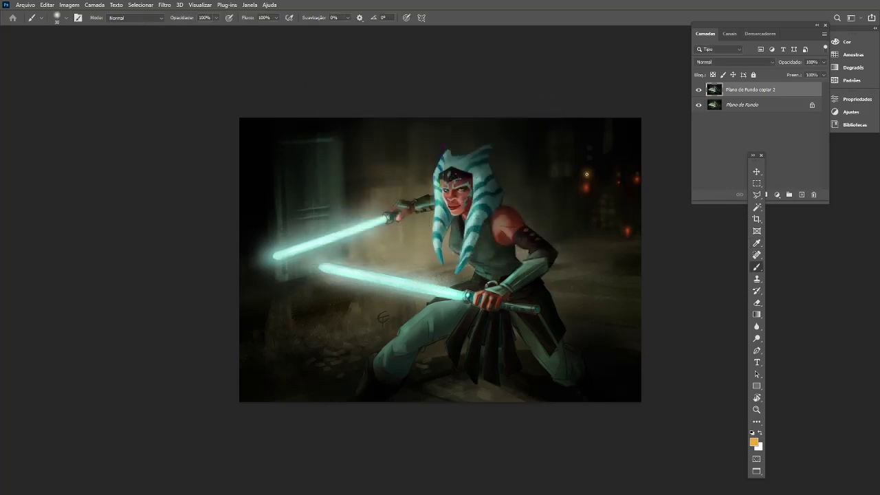
click(588, 186)
Return to the windowed screen mode showing the reference photo, and reposition the illustration window
key(f)
key(f)
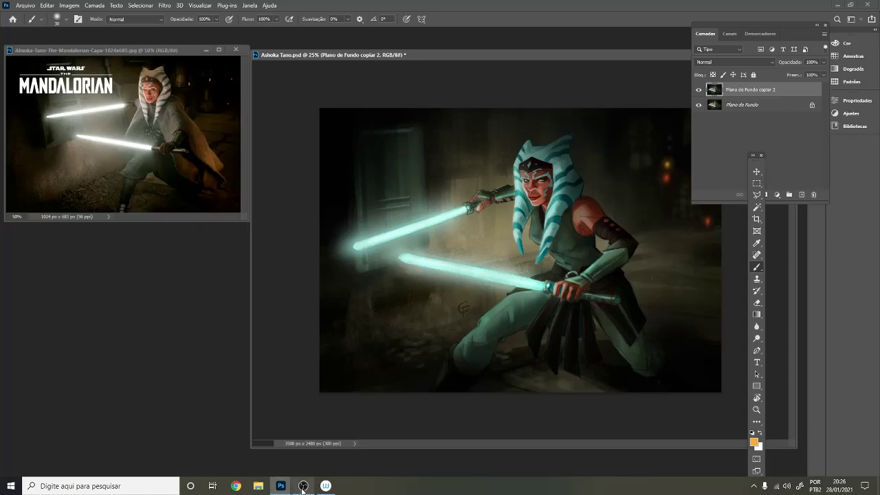
click(310, 487)
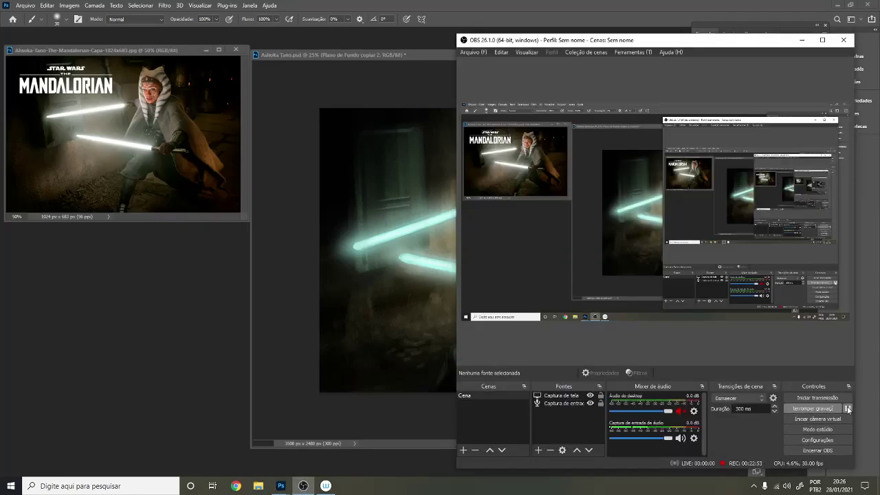
click(165, 264)
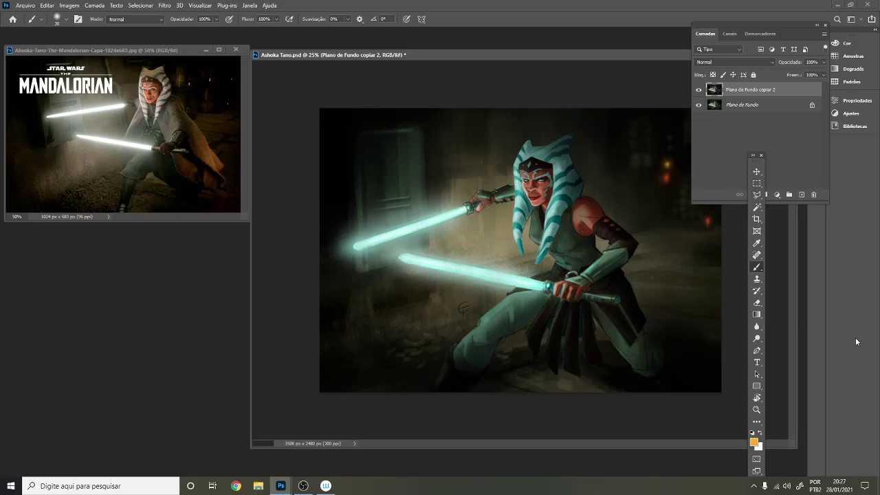
drag(658, 55, 631, 51)
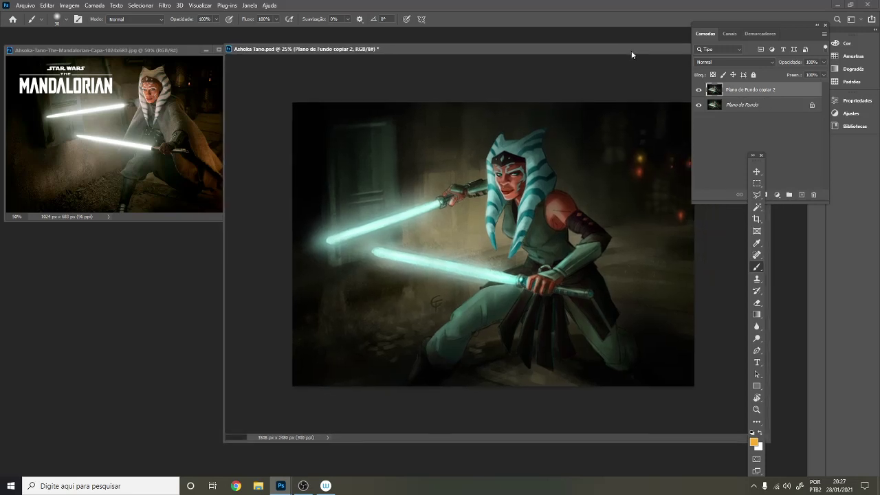
click(303, 485)
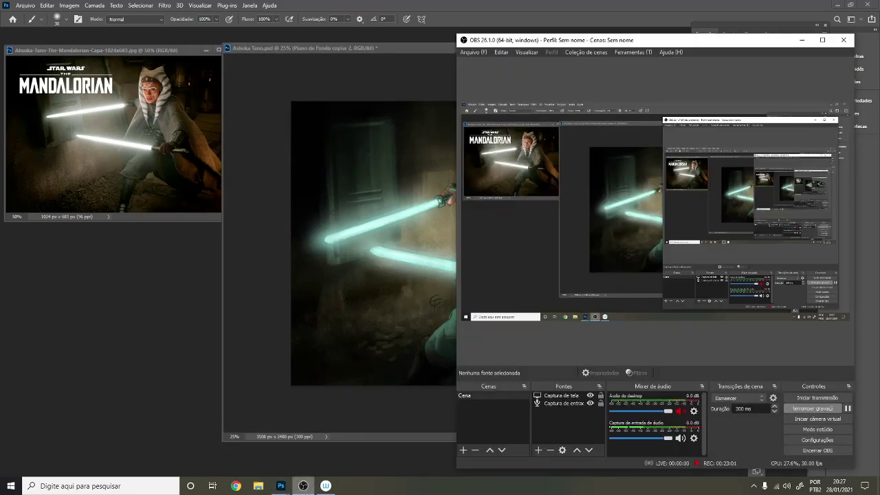
click(118, 403)
drag(630, 49, 613, 49)
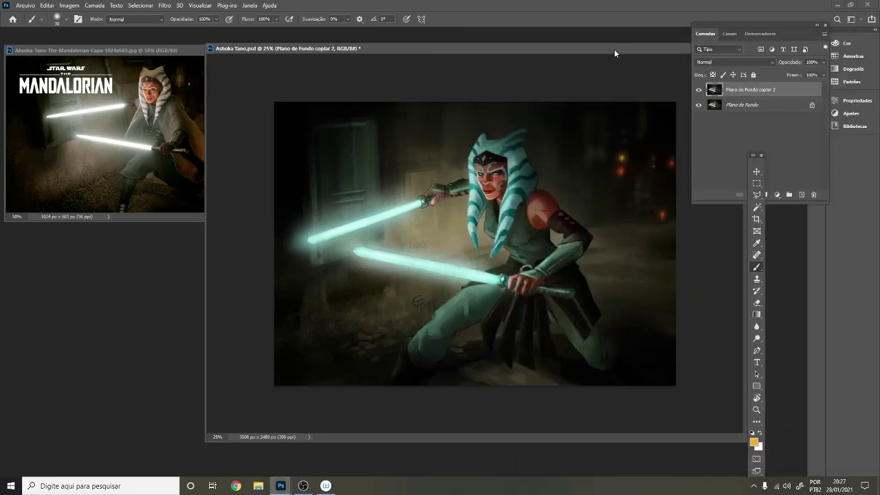
Hide the panels, zoom the illustration out to 16.7%, and resize and move its window away from the reference photo
key(Tab)
key(ctrl+minus)
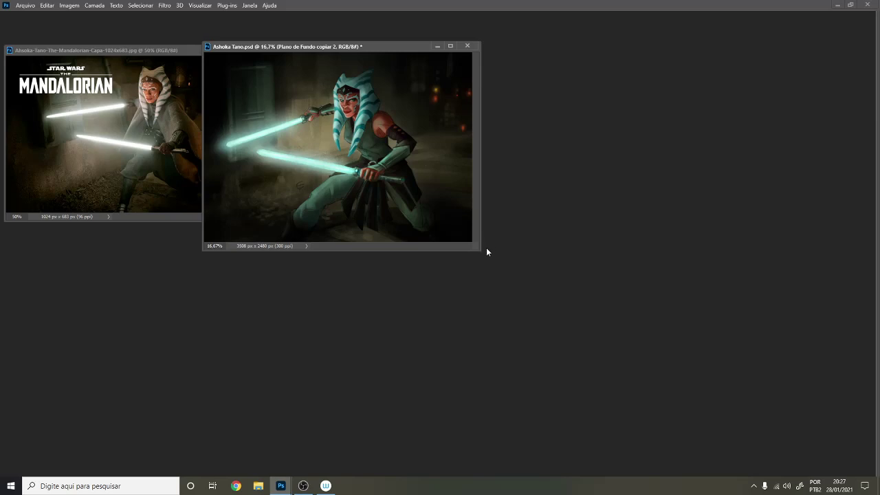
drag(485, 247, 535, 310)
drag(409, 48, 509, 53)
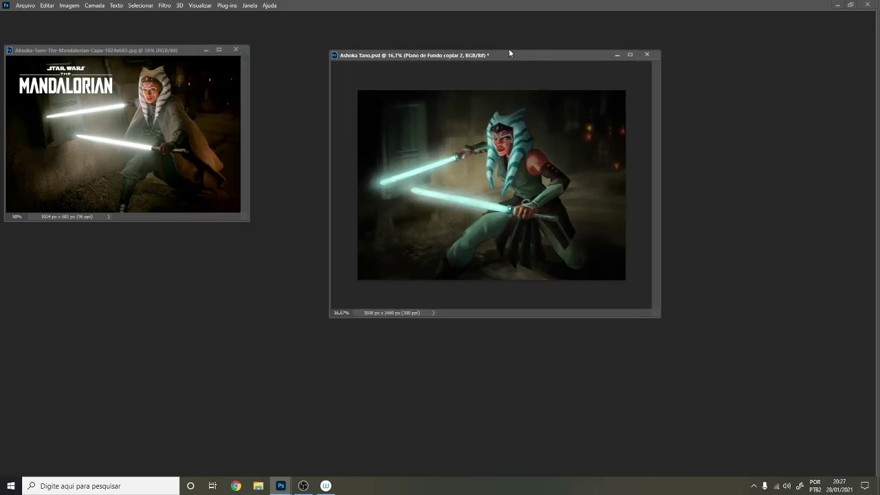
Move the Mandalorian reference photo beside the illustration and set its zoom to 66.7%
drag(181, 49, 211, 66)
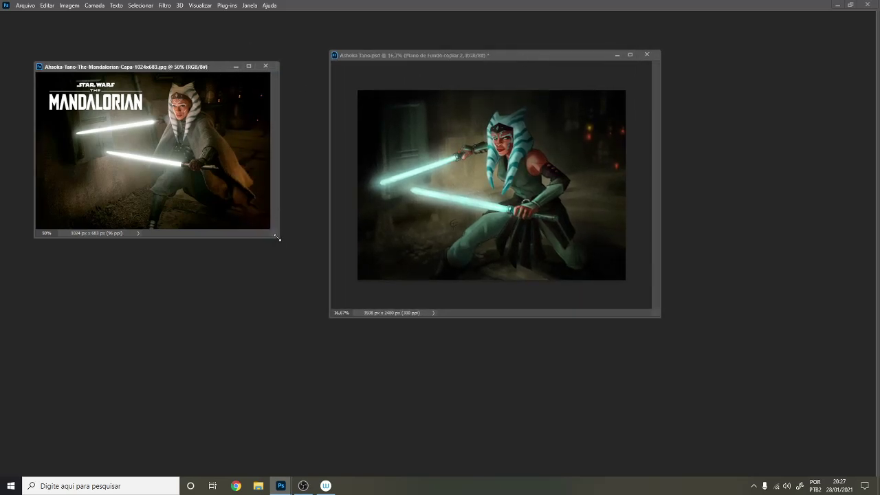
drag(277, 240, 399, 391)
key(ctrl+plus)
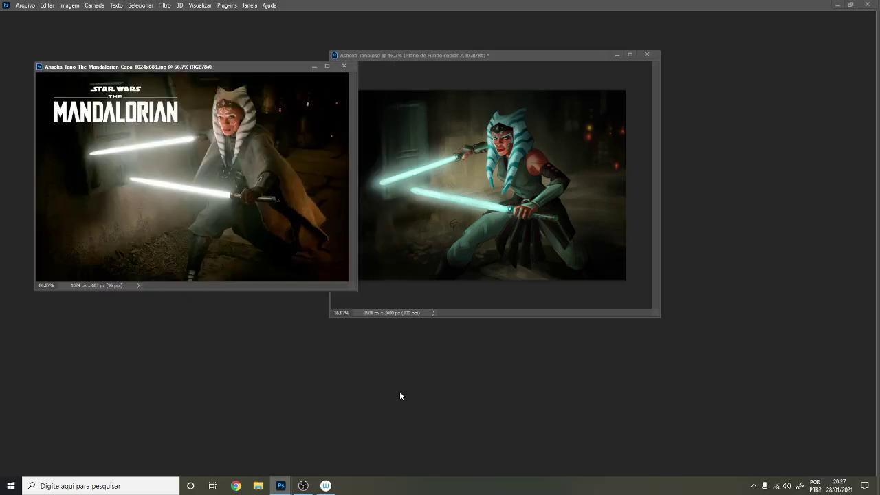
key(ctrl+plus)
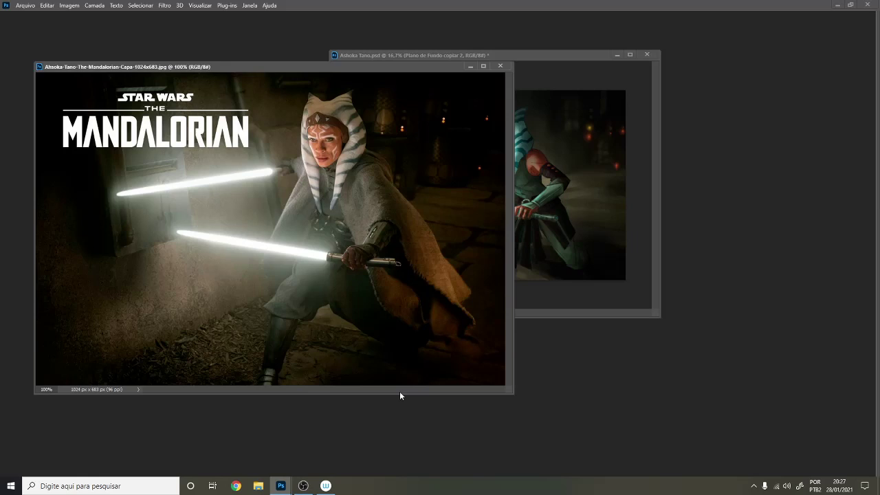
key(ctrl+minus)
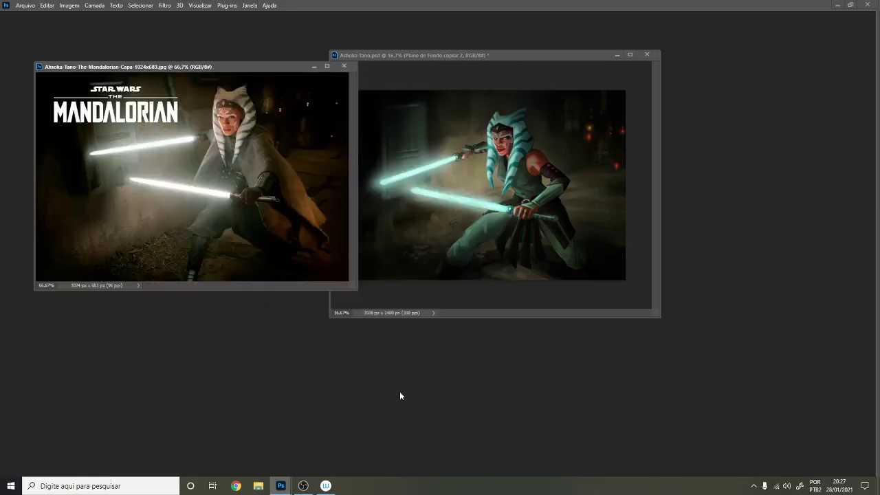
Show the hidden panels again and bring the illustration window to the front
key(Tab)
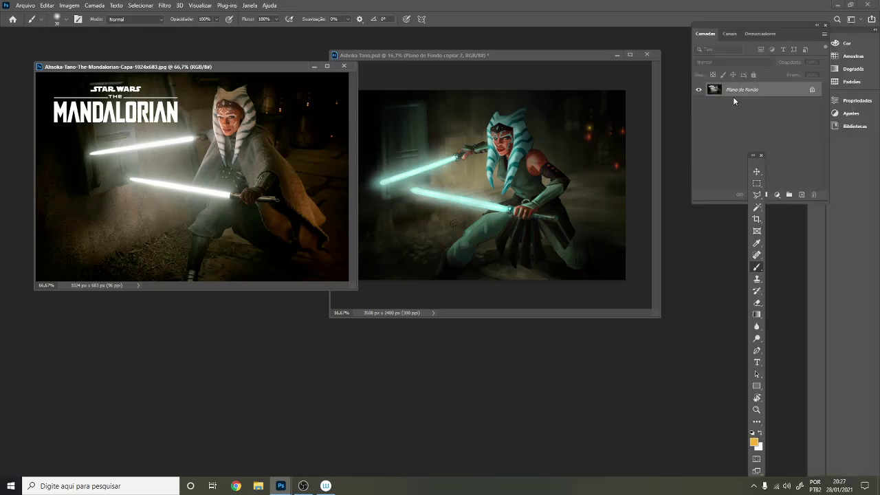
click(573, 56)
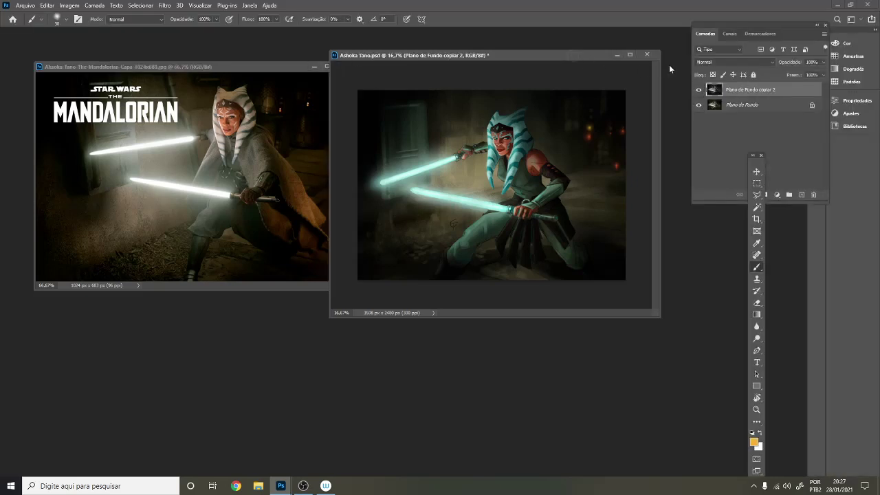
Toggle the visibility of the layer Plano de Fundo copiar 2 repeatedly to compare the illustration before and after the edits
click(699, 90)
click(698, 90)
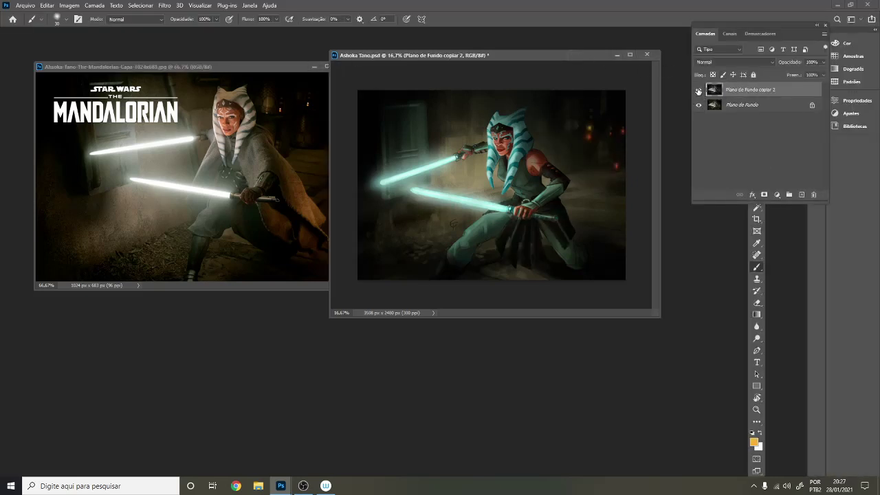
click(698, 90)
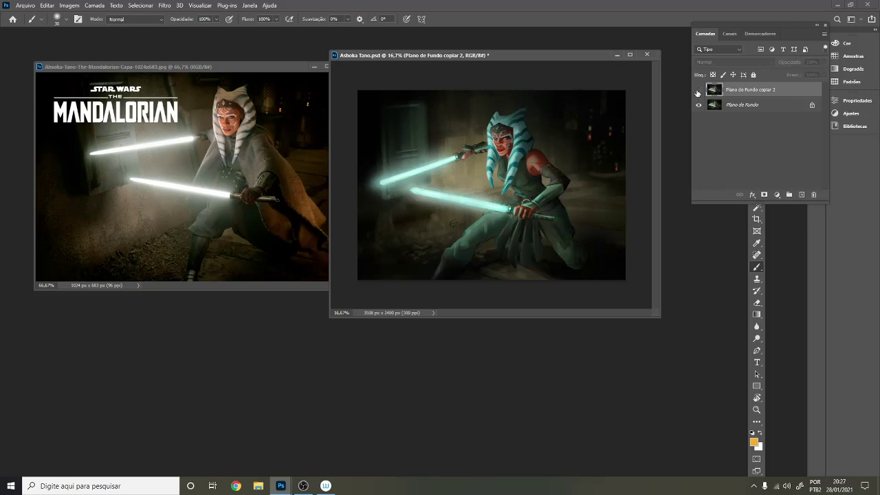
click(698, 90)
click(698, 90)
click(698, 90)
click(698, 90)
click(698, 90)
click(698, 90)
click(698, 90)
click(698, 91)
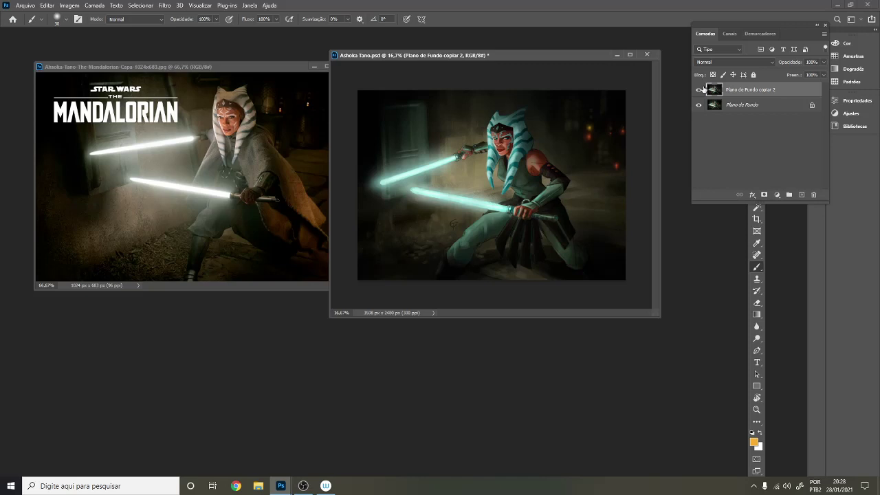
Sample the amber colour of the background lights and enlarge the brush to 200 px
alt+click(589, 130)
key(bracketright)
key(bracketright)
key(bracketright)
key(bracketright)
key(bracketright)
key(bracketright)
key(bracketright)
key(bracketright)
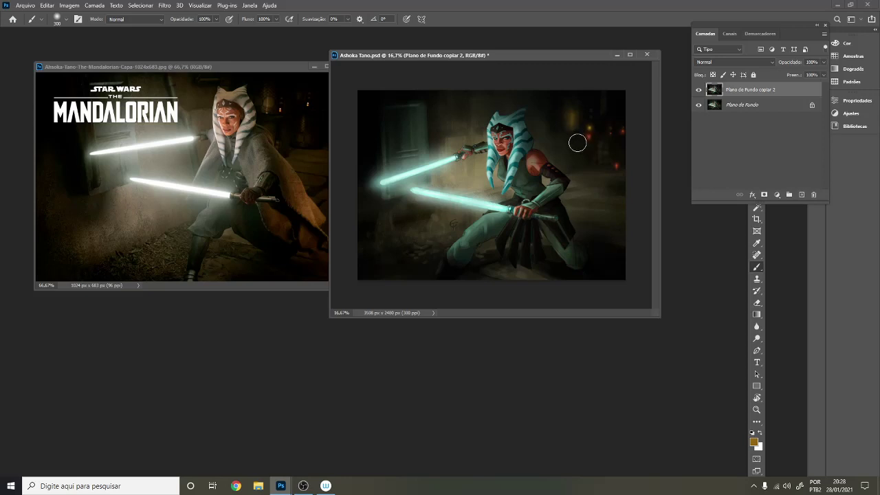
Reduce the brush to 30 px and sample the near-black background colour beside the character
key(bracketleft)
key(bracketleft)
key(bracketleft)
key(bracketleft)
key(bracketleft)
key(bracketleft)
key(bracketleft)
key(bracketleft)
key(bracketleft)
key(bracketleft)
key(bracketleft)
key(bracketleft)
alt+click(560, 134)
Show the illustration at 16.7% zoom, shift its window, and enlarge the window to leave empty space around the artwork
key(ctrl+minus)
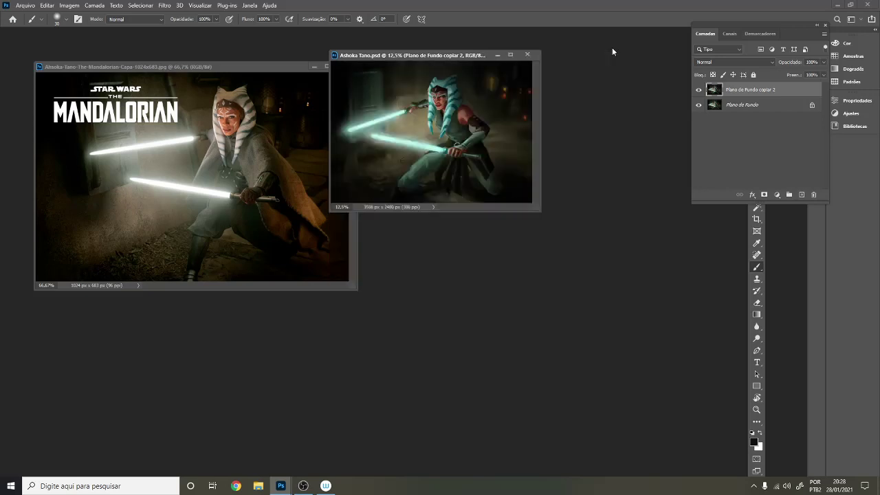
key(ctrl+plus)
key(ctrl+plus)
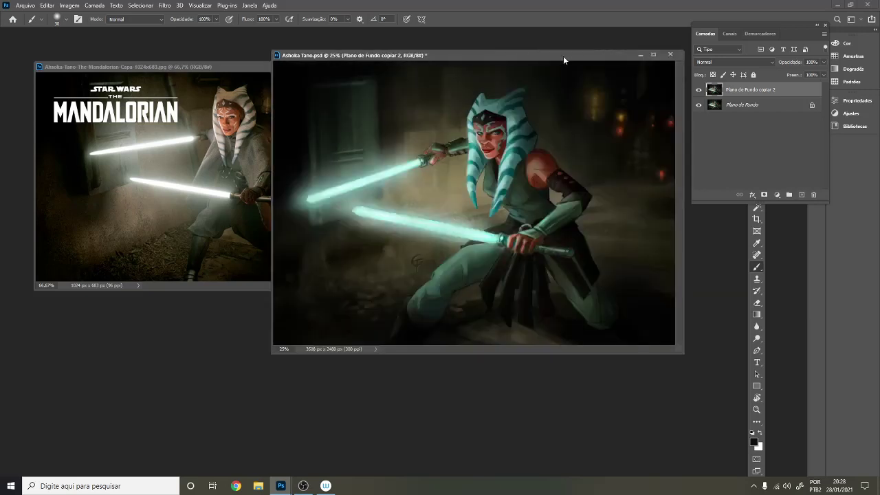
drag(563, 60, 589, 53)
key(ctrl+minus)
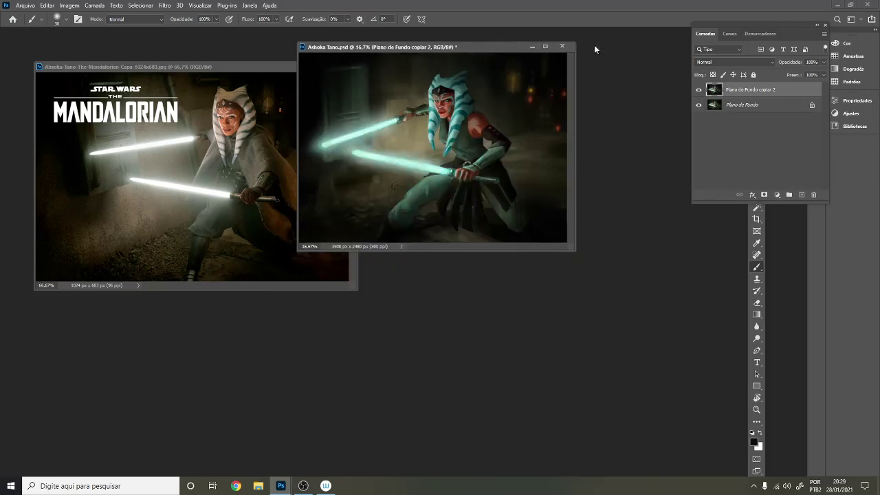
drag(575, 251, 742, 406)
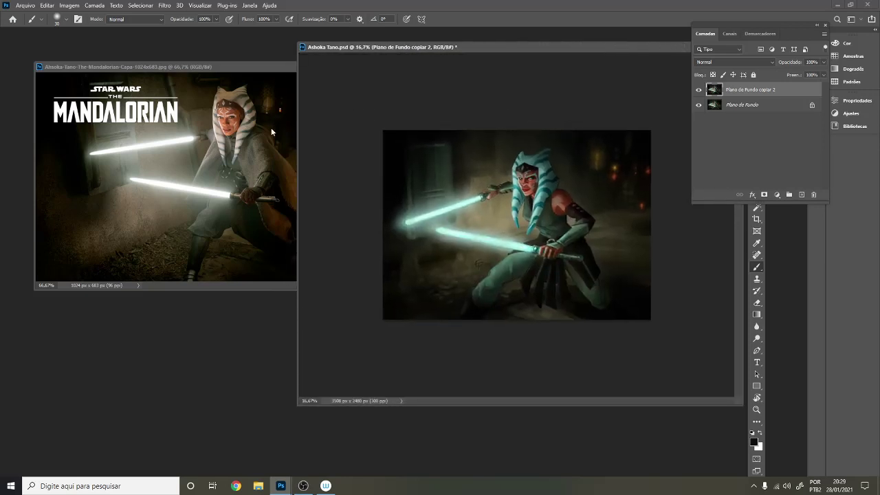
Move the Mandalorian reference clear of the illustration at 50% zoom, and reposition the Layers panel and illustration window
click(223, 66)
drag(253, 68, 230, 53)
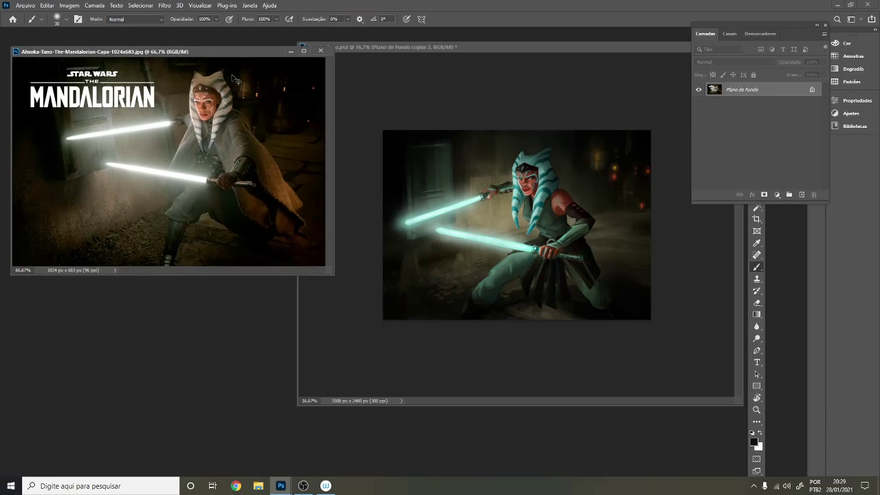
key(ctrl+minus)
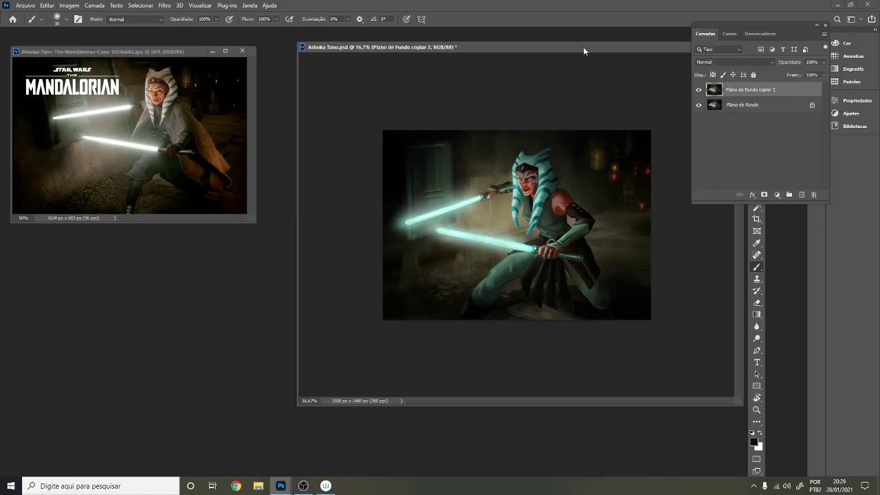
drag(785, 29, 803, 26)
drag(649, 47, 625, 43)
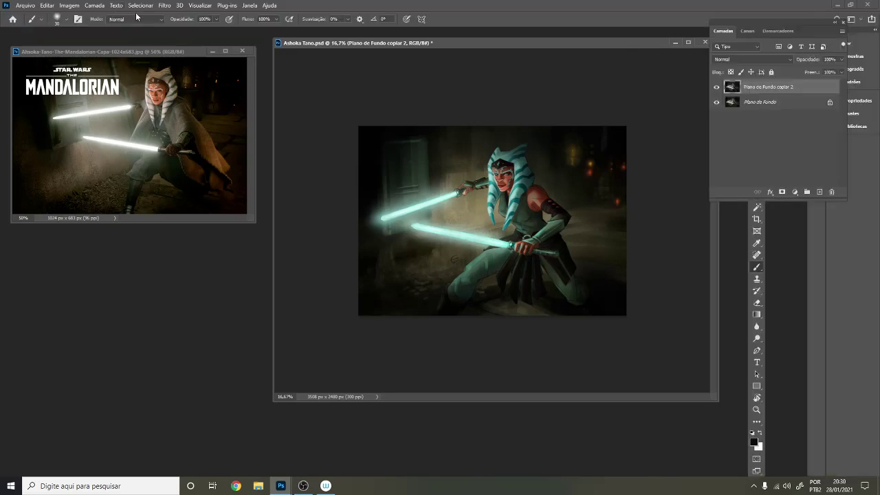
Compare the illustration with the reference, hiding and restoring the panels and the layer Plano de Fundo copiar 2
key(z)
key(Tab)
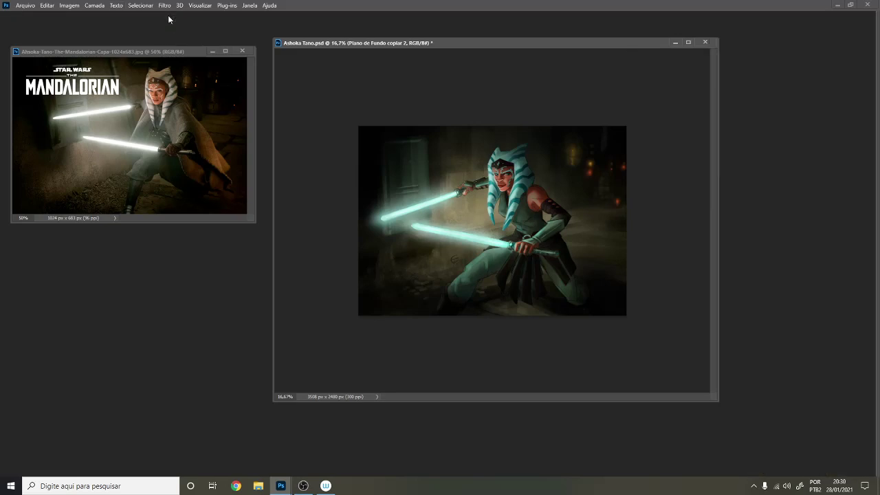
key(Tab)
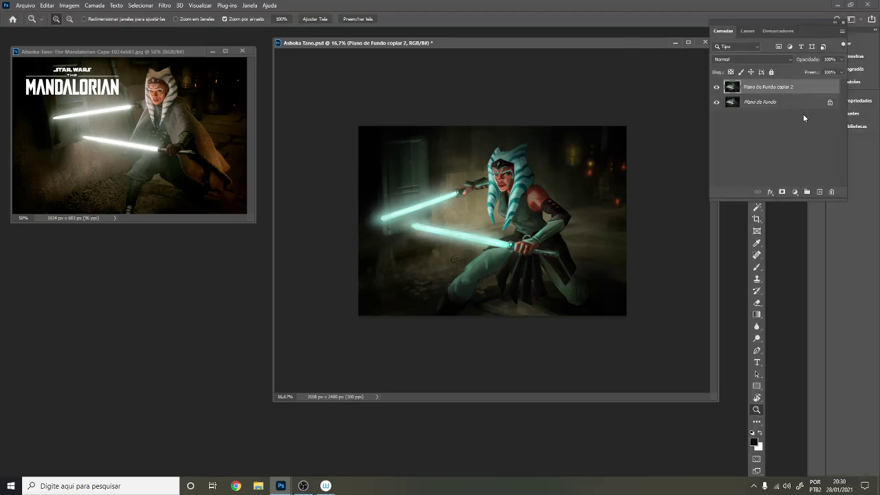
click(716, 87)
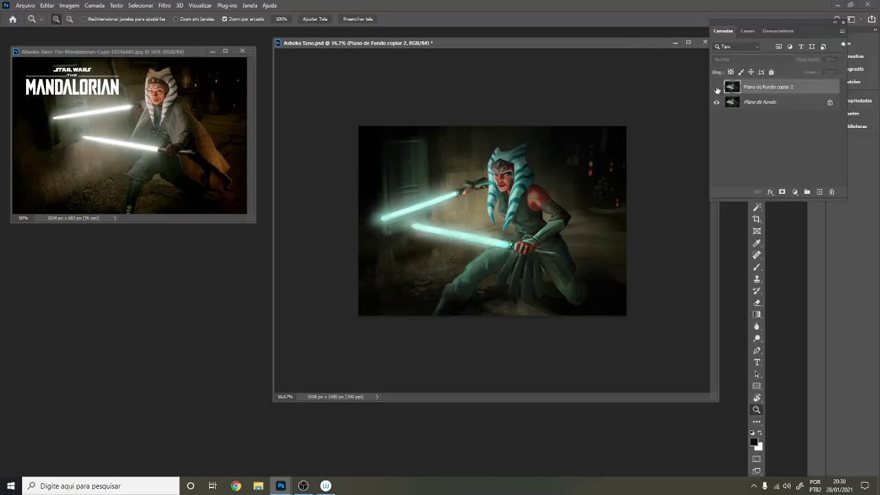
click(717, 88)
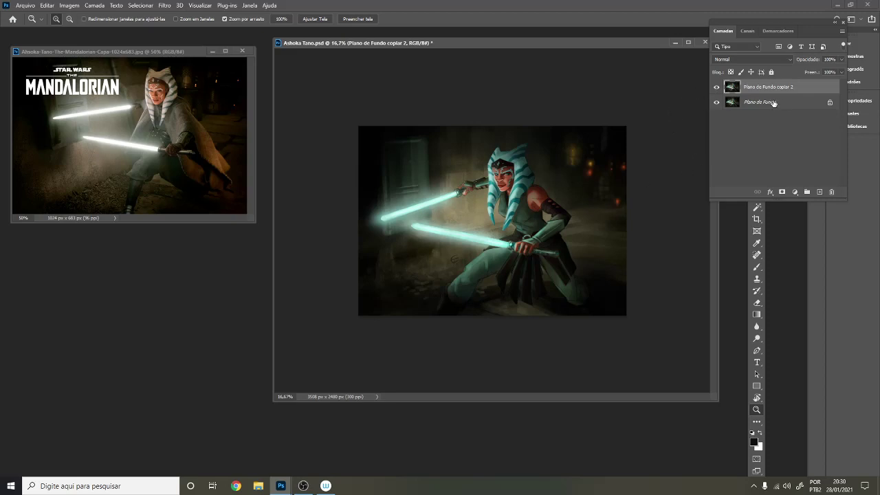
Choose a saturated burnt orange of about #ad5a10 as the foreground colour for the brush
key(b)
right_click(598, 198)
click(697, 190)
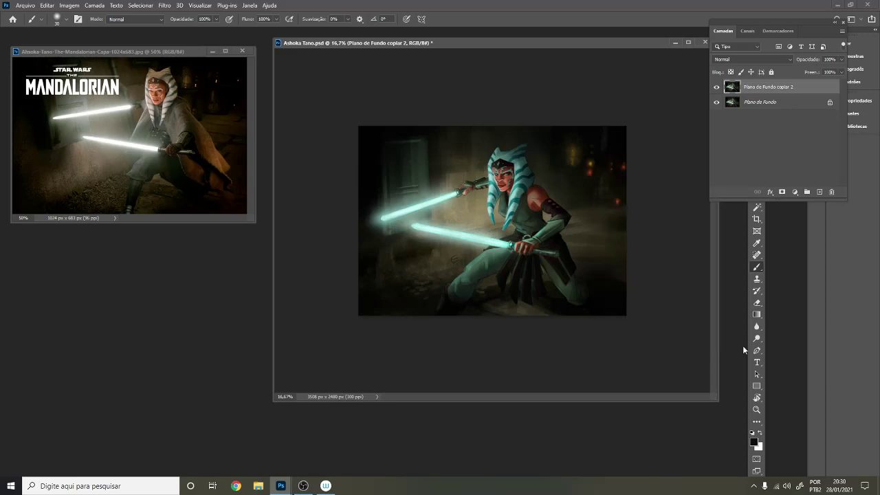
click(754, 441)
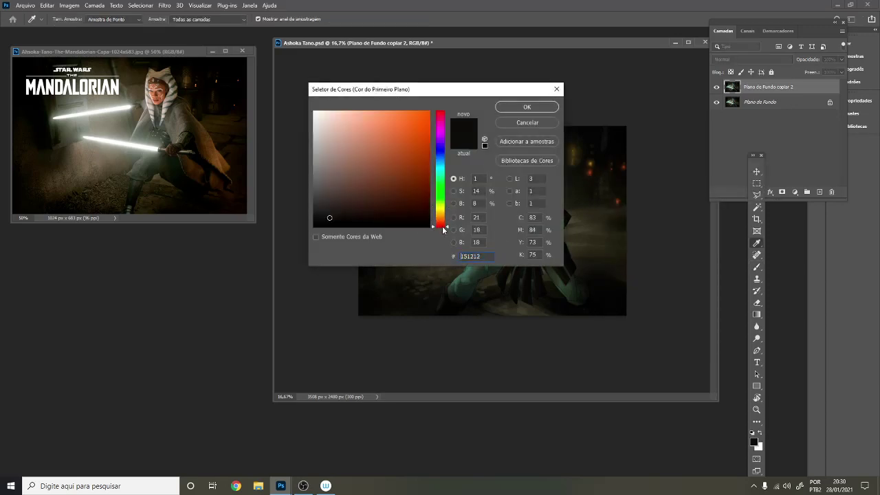
drag(439, 226, 440, 218)
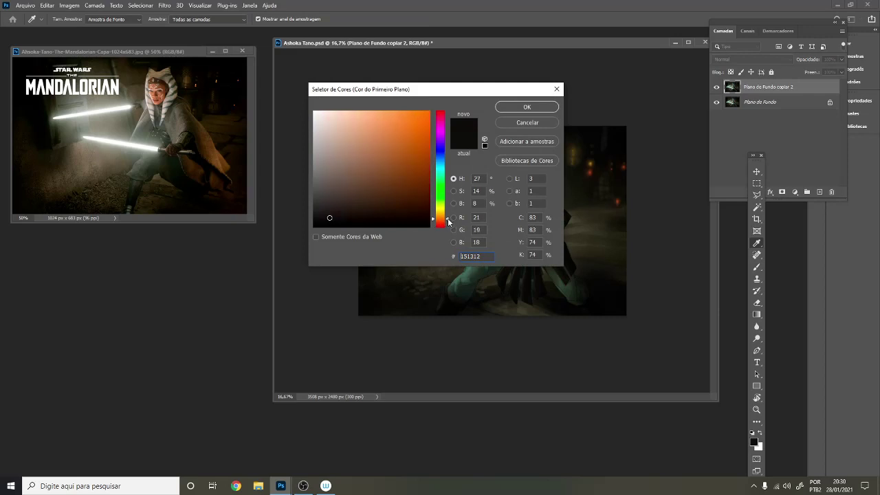
click(401, 146)
mouse_move(401, 146)
mouse_down()
mouse_move(407, 162)
mouse_move(418, 147)
mouse_up()
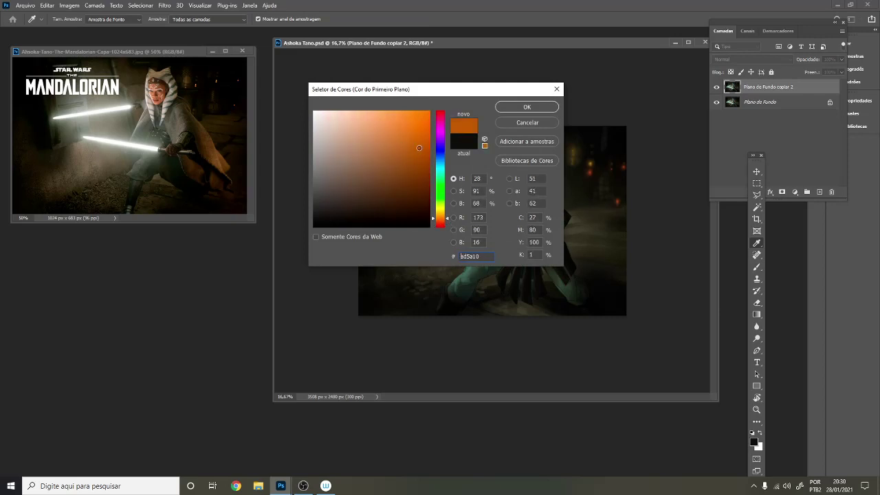
drag(448, 219, 447, 218)
click(526, 107)
key(b)
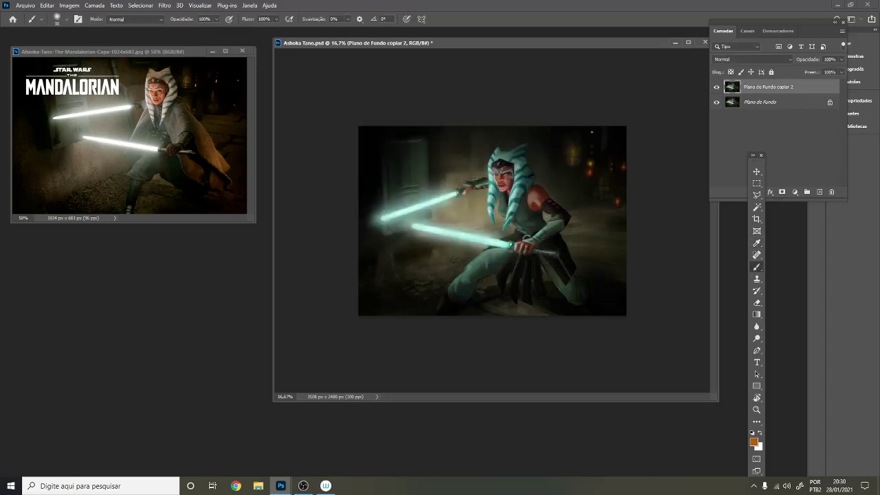
Enlarge the brush to 900 px and add an empty layer above Plano de Fundo copiar 2
key(bracketright)
key(bracketright)
key(bracketright)
key(bracketright)
key(bracketright)
click(780, 90)
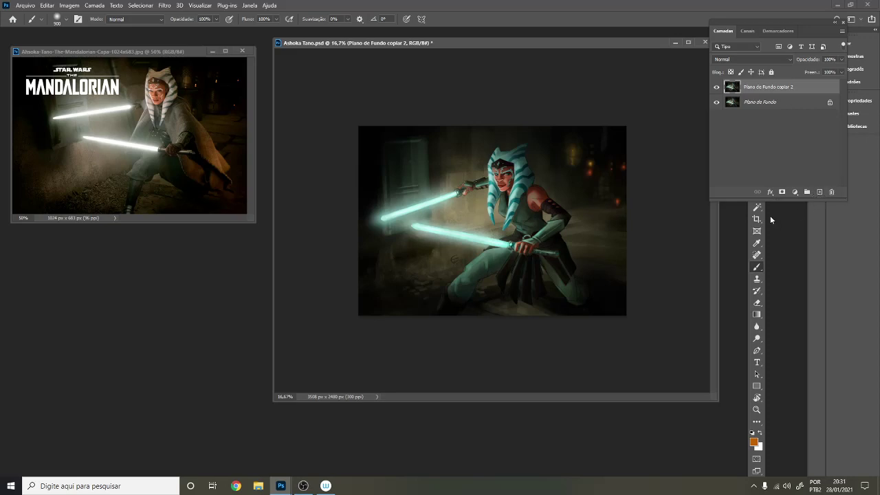
click(818, 192)
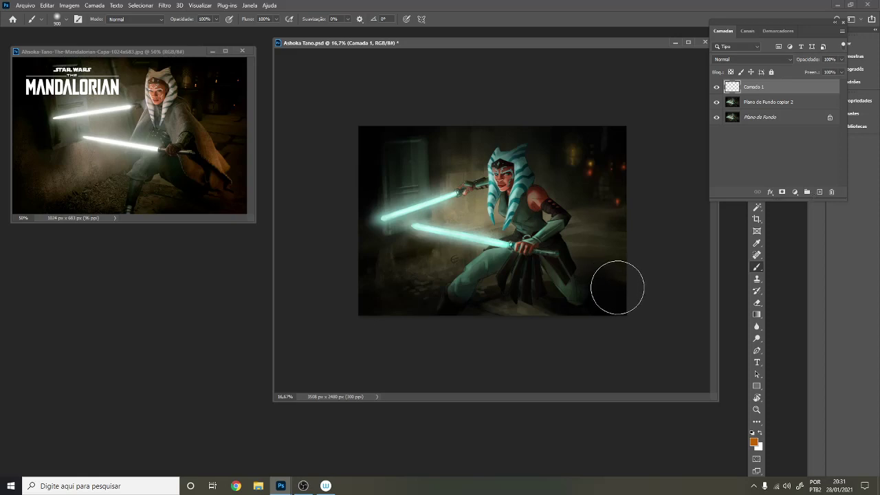
Try a soft orange stroke with a 1100 px brush over the artwork's lower-right corner, and undo it
key(bracketright)
key(bracketright)
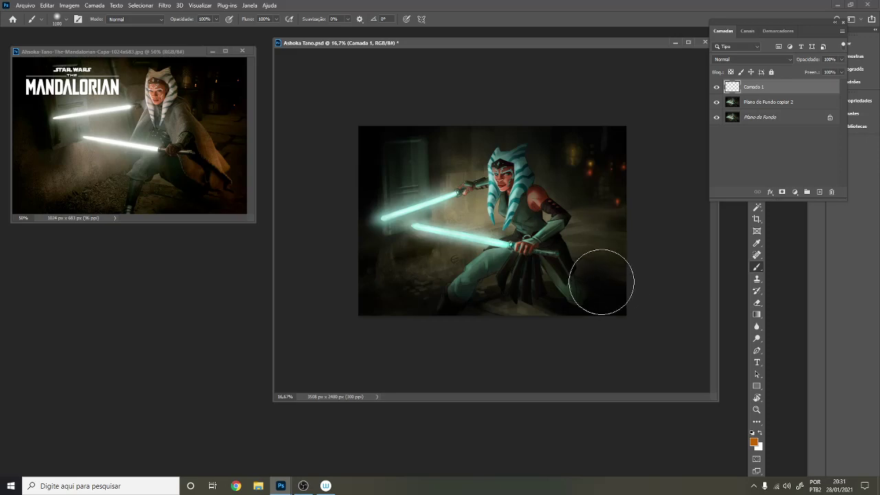
mouse_move(601, 282)
mouse_down()
mouse_move(627, 262)
mouse_move(638, 273)
mouse_move(577, 227)
mouse_move(601, 265)
mouse_move(640, 296)
mouse_up()
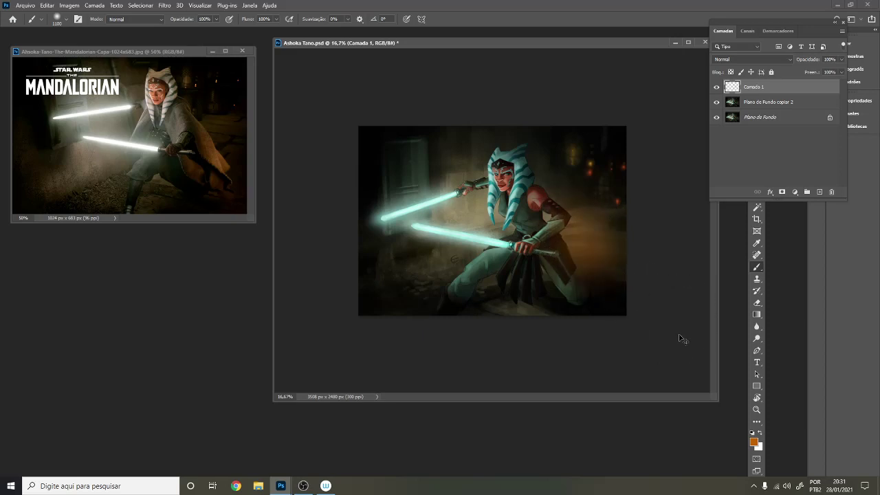
key(ctrl+z)
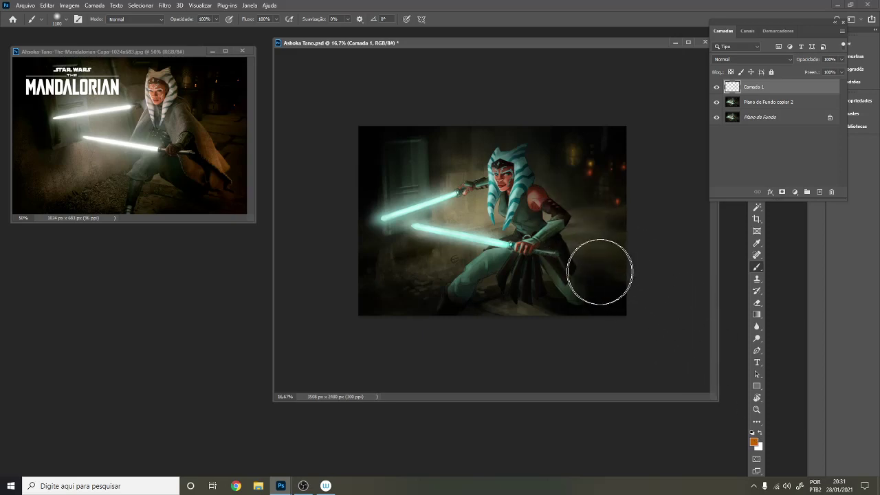
Paint a soft orange glow along the artwork's lower-right edge on the new layer with a 1300 px brush
key(bracketright)
key(bracketright)
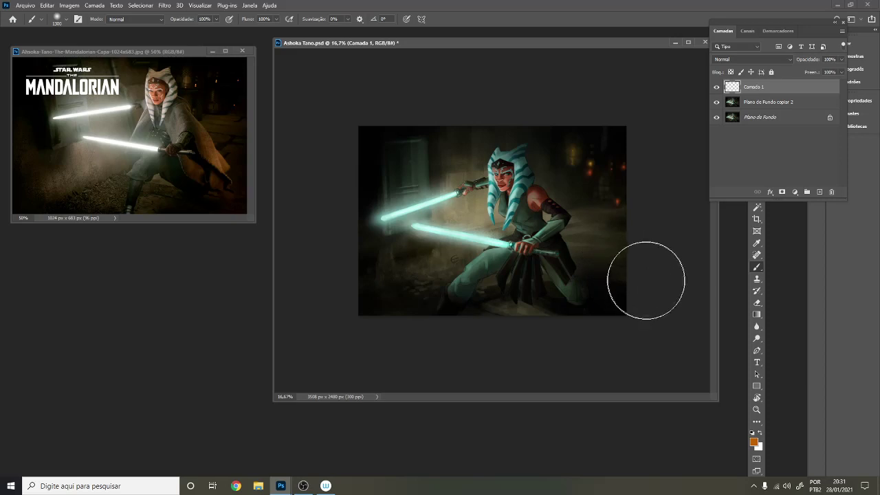
mouse_move(639, 285)
mouse_down()
mouse_move(607, 268)
mouse_move(621, 277)
mouse_up()
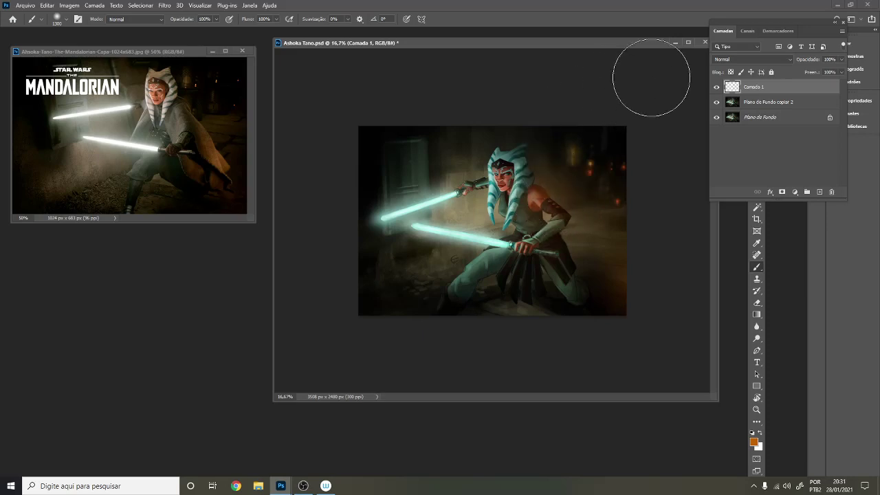
Brush a soft orange tint around the character's raised hand and torso with a 1000 px brush
key(bracketleft)
key(bracketleft)
key(bracketleft)
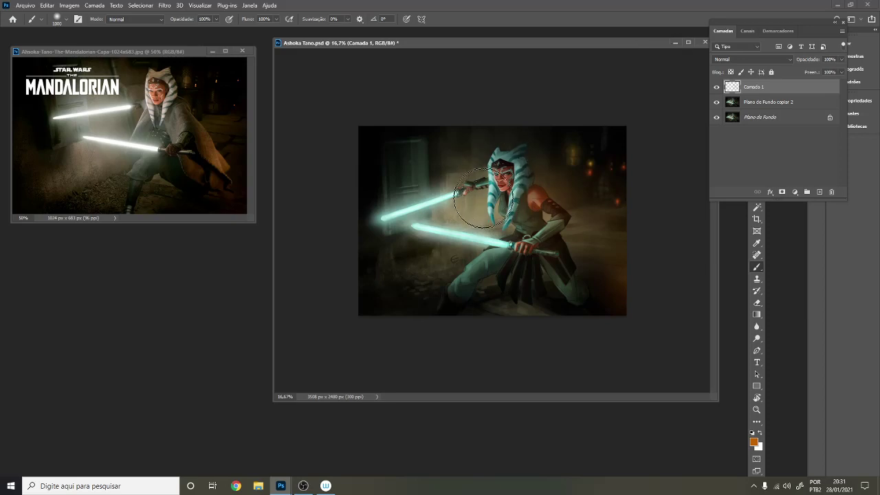
mouse_move(483, 198)
mouse_down()
mouse_move(454, 220)
mouse_move(444, 213)
mouse_move(489, 227)
mouse_move(505, 218)
mouse_up()
Spread the orange tint over the ground, the wall behind the head and the right-hand background with an 800 px brush
key(bracketleft)
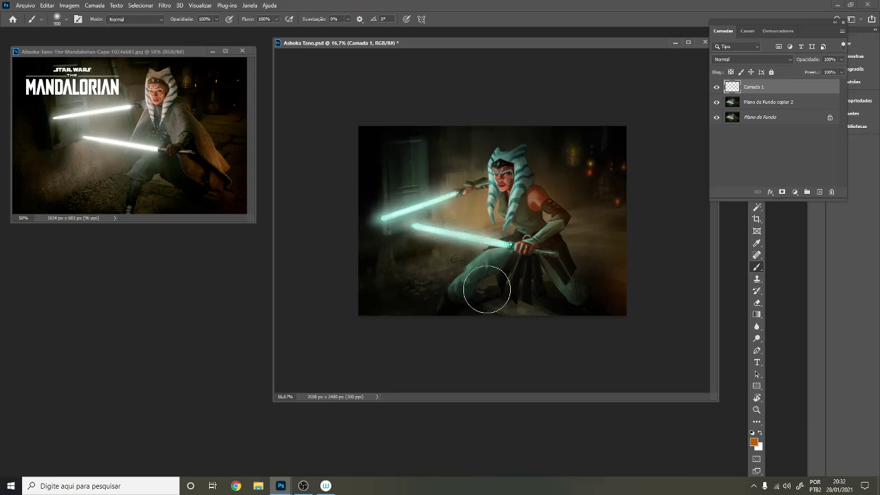
mouse_move(487, 289)
mouse_down()
mouse_move(453, 252)
mouse_move(439, 250)
mouse_move(425, 271)
mouse_move(403, 275)
mouse_move(390, 303)
mouse_up()
mouse_move(463, 150)
mouse_down()
mouse_move(457, 171)
mouse_move(479, 144)
mouse_move(488, 149)
mouse_move(428, 181)
mouse_move(426, 167)
mouse_move(448, 131)
mouse_up()
mouse_move(598, 193)
mouse_down()
mouse_move(589, 218)
mouse_move(601, 268)
mouse_move(618, 315)
mouse_move(640, 320)
mouse_move(695, 145)
mouse_move(632, 249)
mouse_move(641, 253)
mouse_up()
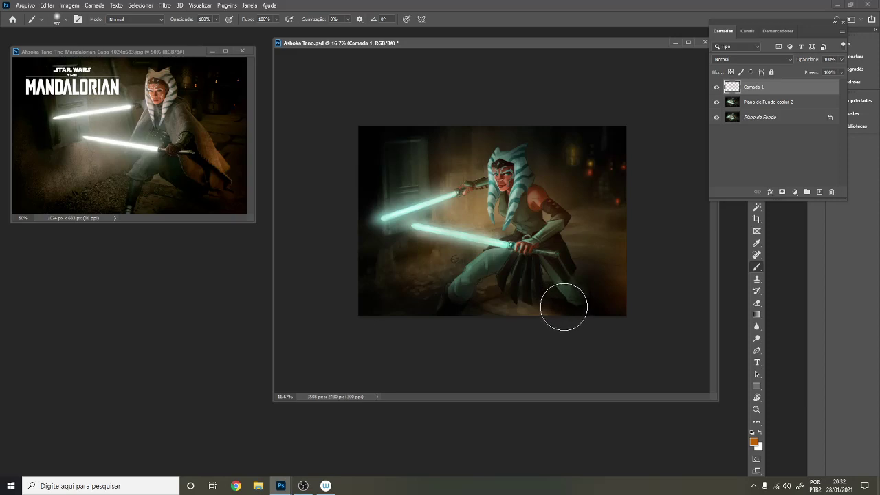
Continue the warm orange glow around the legs and ground, setting the brush to 500 px and 1200 px
key(bracketleft)
key(bracketleft)
key(bracketleft)
key(bracketleft)
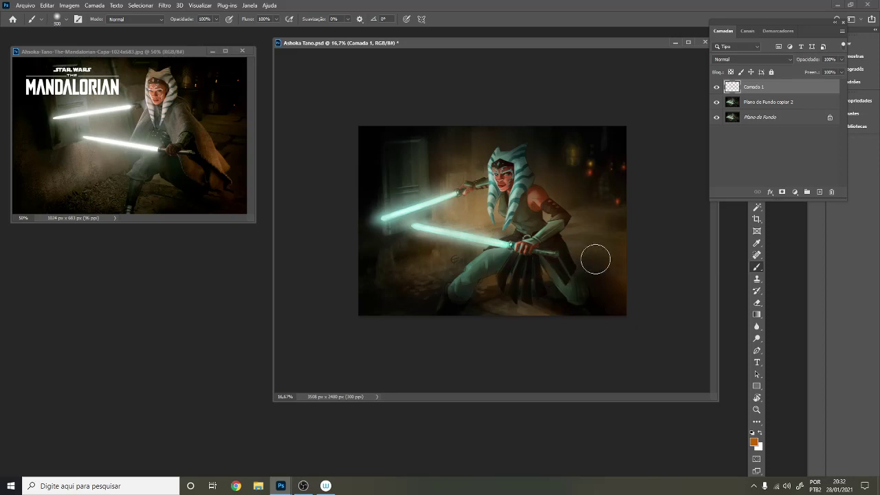
key(bracketright)
key(bracketright)
key(bracketright)
key(bracketright)
key(bracketright)
key(bracketright)
key(bracketright)
key(bracketright)
key(bracketright)
Compare the illustration with and without the orange layer Camada 1 at 12.5% zoom, and enlarge the view to 25%
key(ctrl+minus)
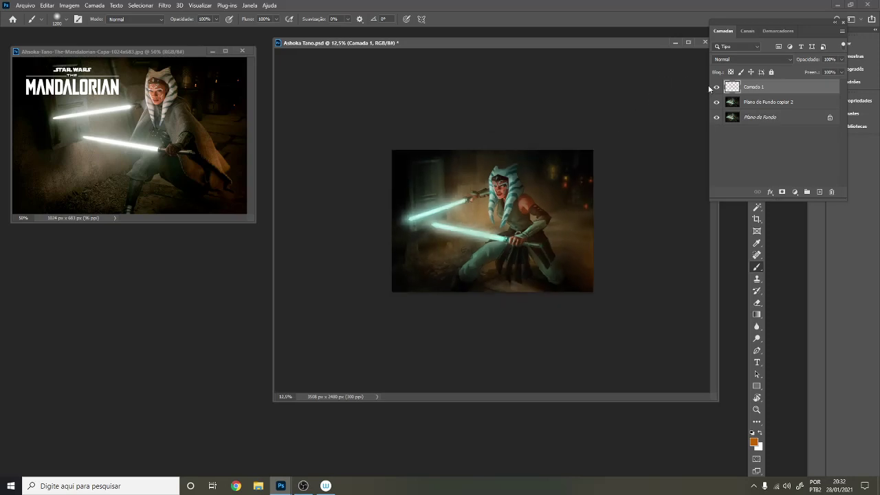
click(715, 87)
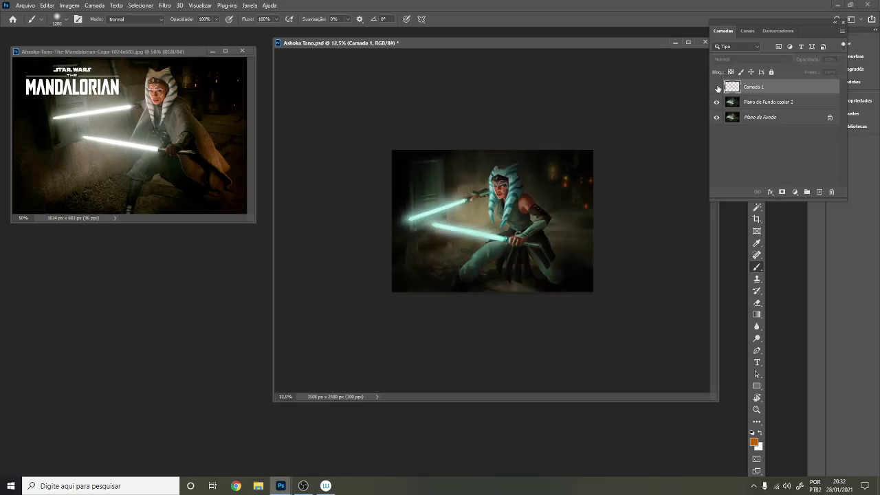
click(716, 87)
click(716, 87)
click(716, 88)
click(716, 87)
click(717, 88)
click(716, 88)
click(716, 88)
key(ctrl+plus)
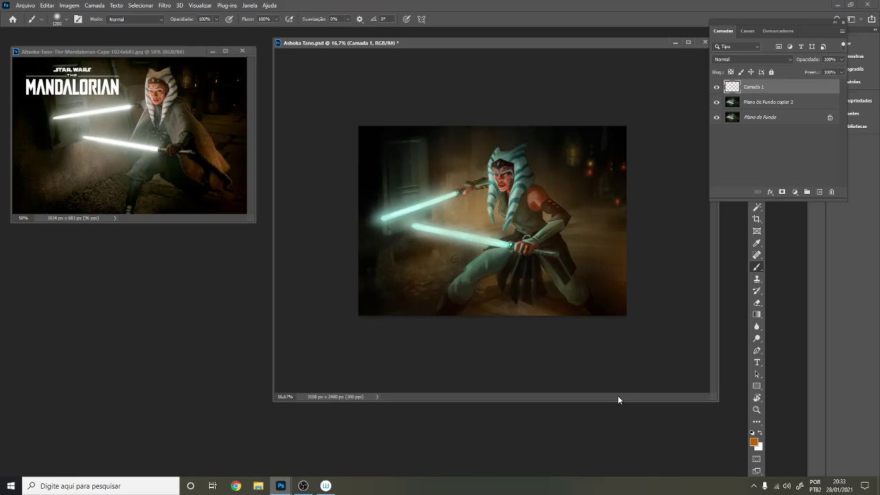
key(ctrl+plus)
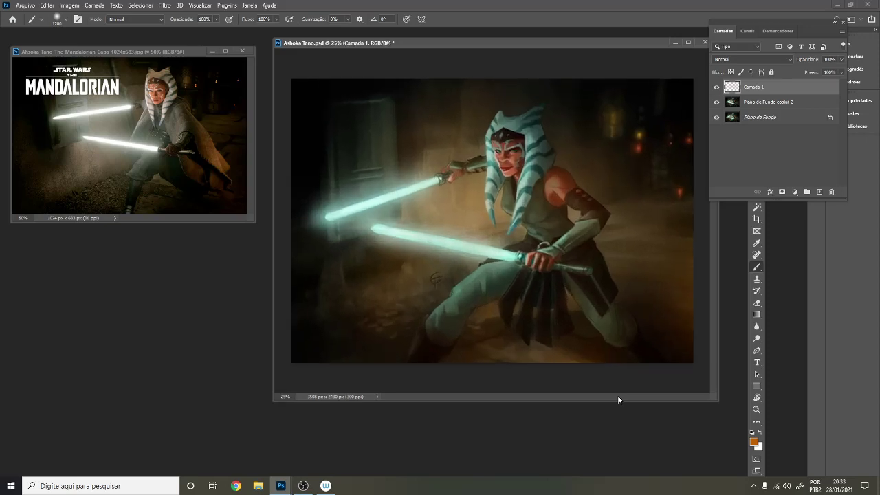
Save the illustration and compare it with and without the orange layer Camada 1 at 16.7% zoom
key(ctrl+minus)
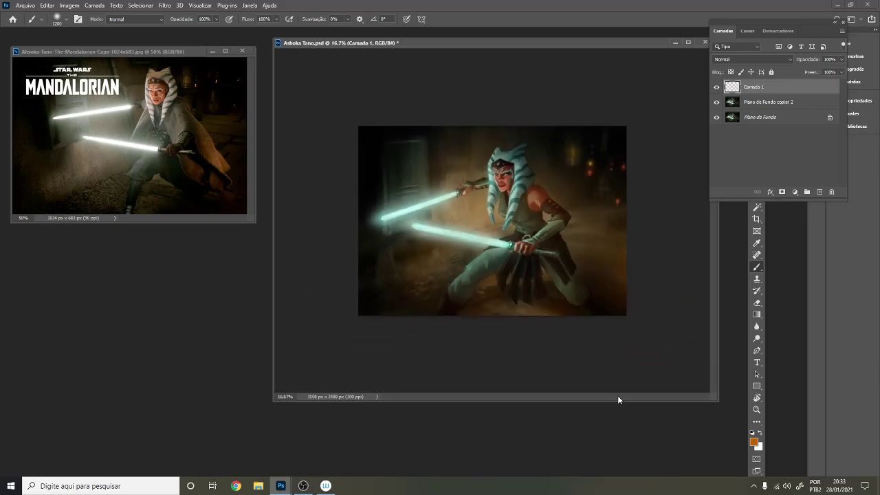
key(ctrl+s)
click(716, 87)
click(718, 87)
click(717, 88)
click(717, 87)
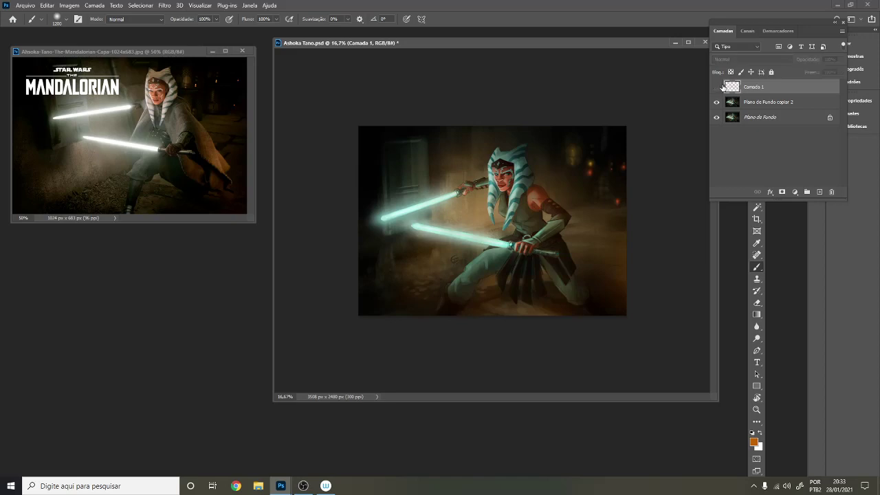
click(719, 87)
click(718, 87)
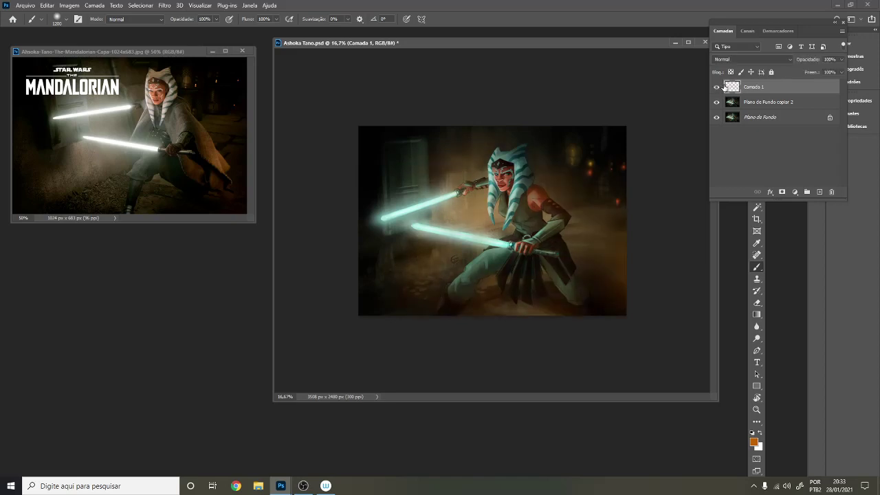
click(718, 87)
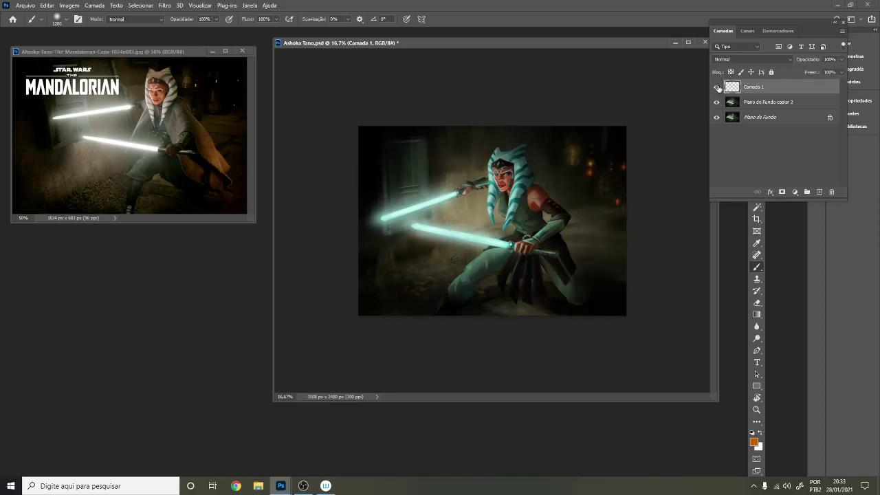
click(718, 87)
click(717, 87)
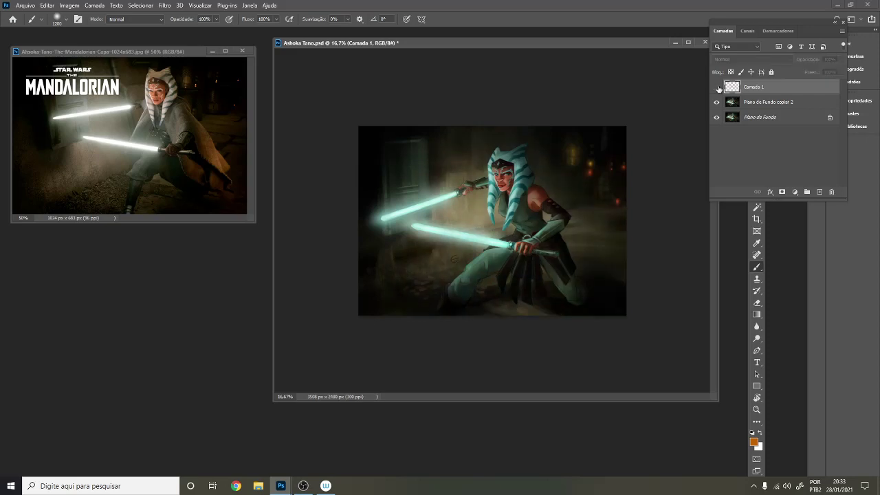
click(717, 87)
click(717, 87)
Brush orange light along the bent arm, the skirt's outer edge and the rear leg on Camada 1, reducing the soft brush to 200 and 125 px
key(ctrl+plus)
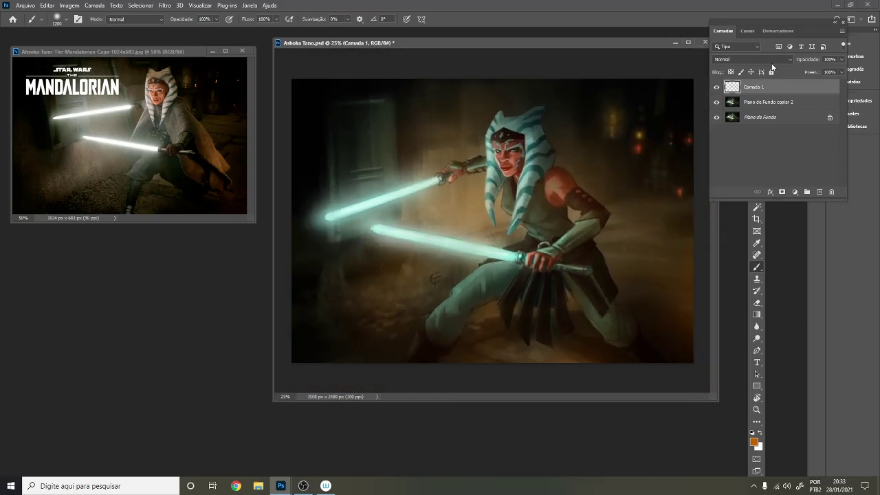
key(bracketleft)
key(bracketleft)
key(bracketleft)
key(bracketleft)
key(bracketleft)
key(bracketleft)
key(bracketleft)
key(bracketleft)
key(bracketleft)
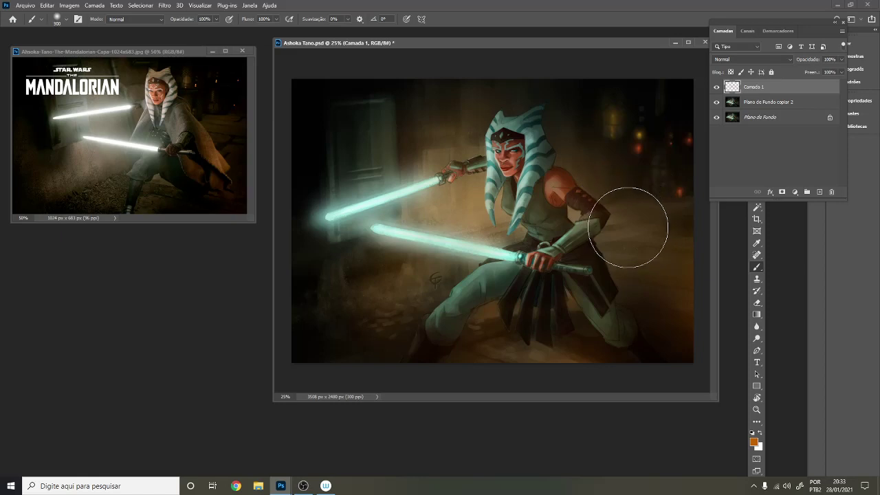
key(bracketleft)
key(bracketleft)
key(bracketleft)
key(bracketleft)
key(bracketleft)
key(bracketleft)
key(bracketleft)
key(bracketleft)
key(bracketleft)
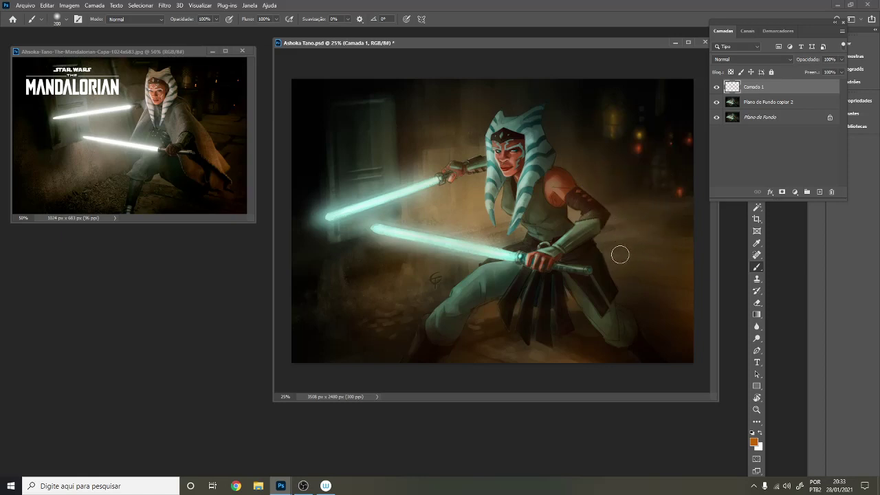
key(bracketleft)
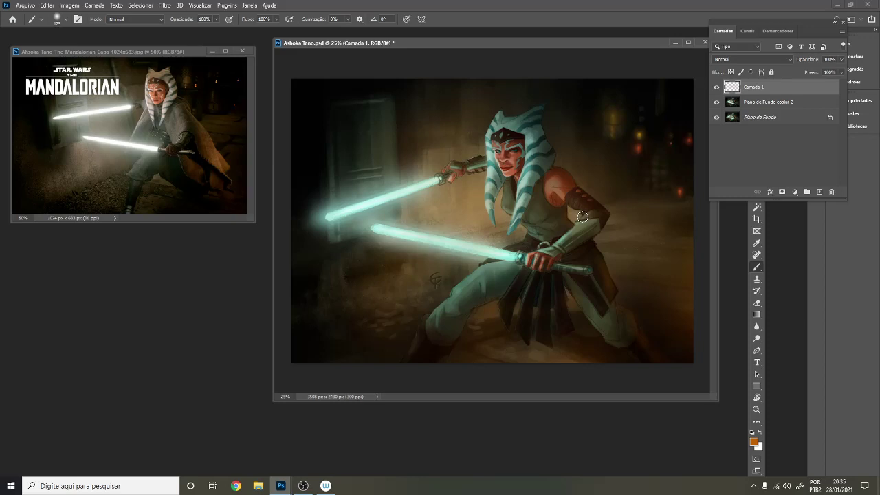
Refine the orange tint on the forearm, skirt and legs with a 100 to 150 px soft brush, and check it by hiding and reshowing Camada 1
key(ctrl+plus)
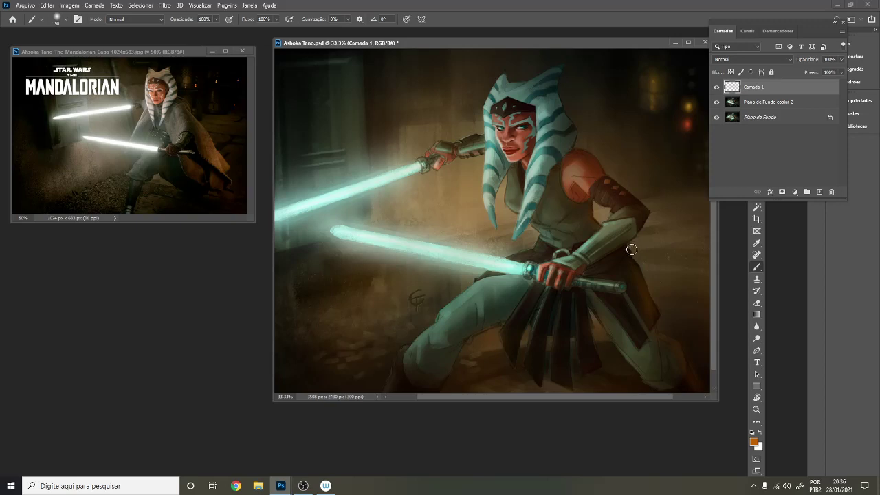
key(bracketright)
key(bracketright)
key(bracketright)
key(bracketright)
key(bracketright)
key(bracketright)
key(bracketright)
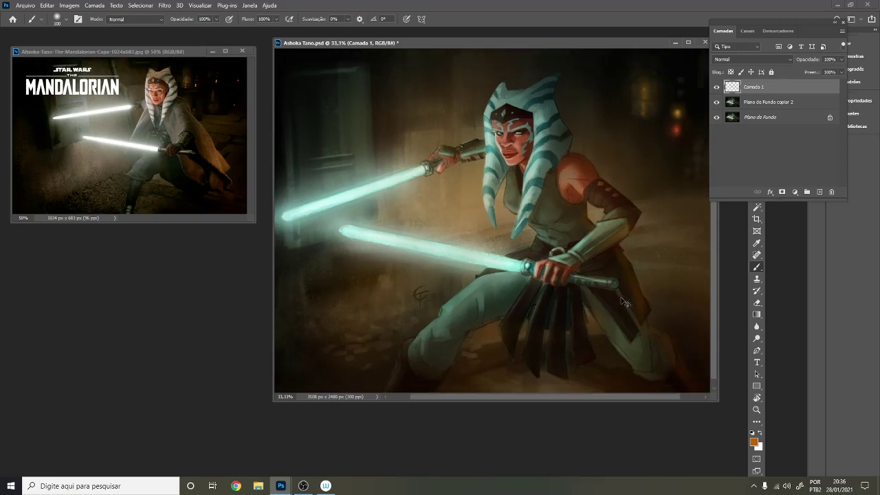
key(ctrl+minus)
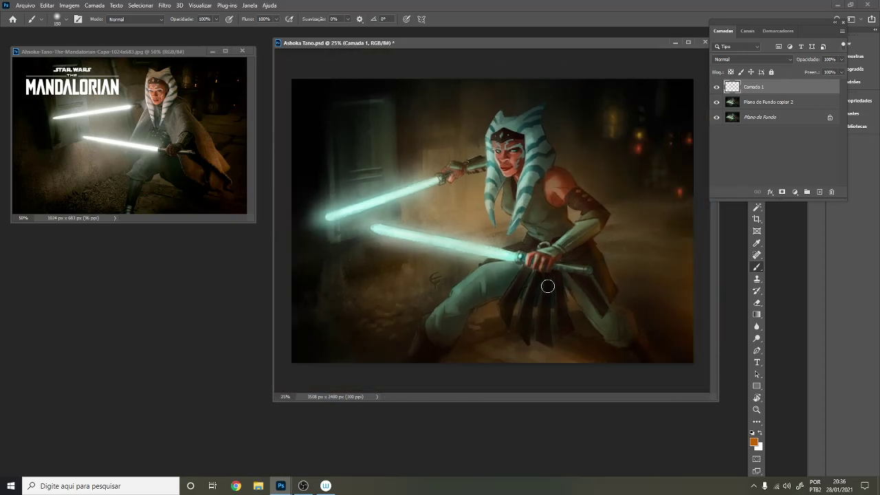
key(bracketright)
key(bracketright)
click(716, 87)
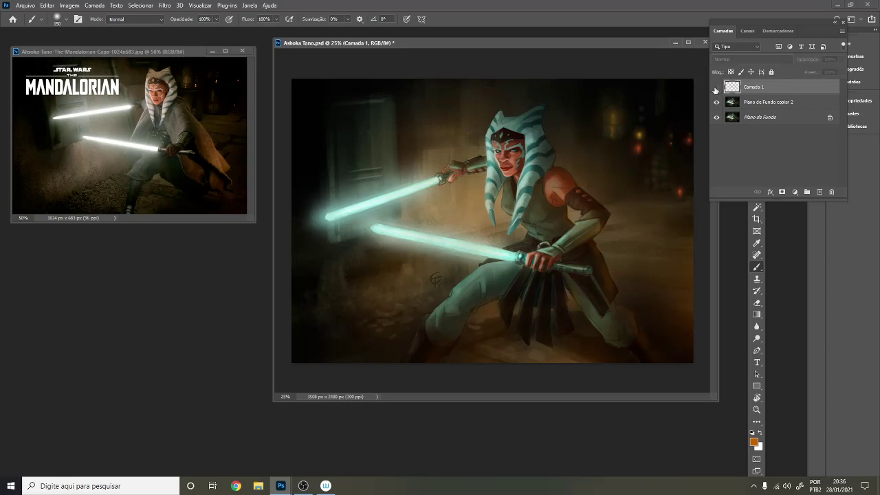
click(716, 87)
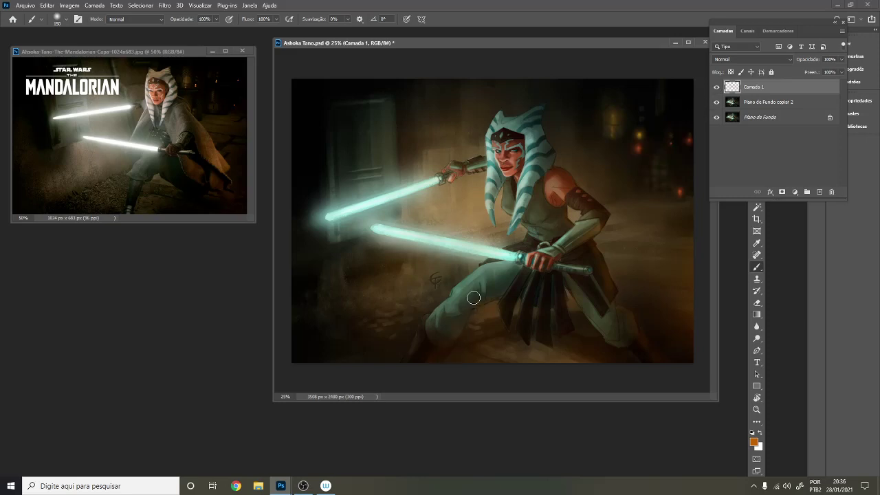
Switch to a small hard-edged brush and retouch the bent forearm and the skirt's outer panel with colours sampled from the painting
key(ctrl+plus)
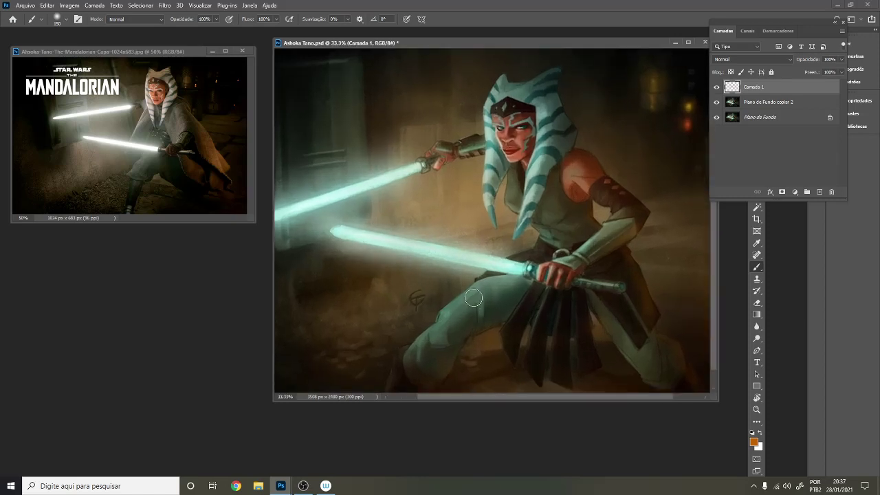
right_click(636, 247)
double_click(723, 321)
alt+click(633, 232)
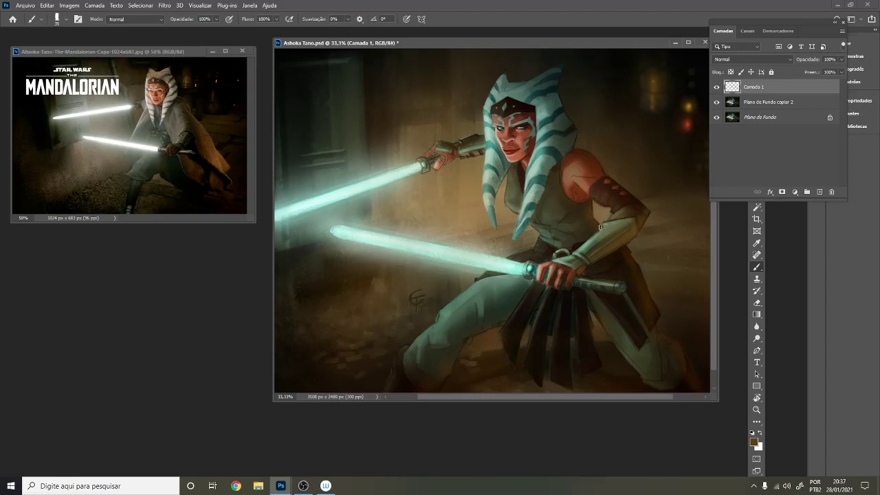
key(alt)
key(alt)
alt+click(586, 242)
key(alt)
alt+click(620, 223)
alt+click(584, 246)
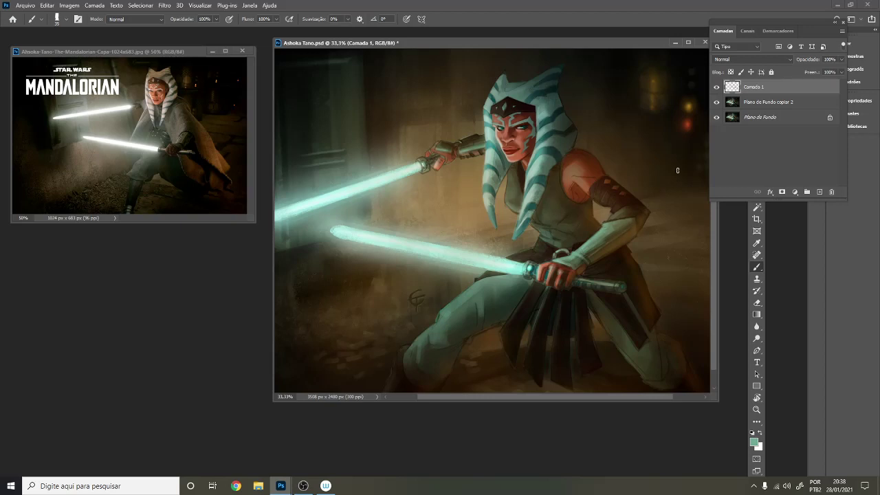
alt+click(646, 321)
drag(621, 299, 644, 335)
Show the illustration in full-screen mode and retouch the bent forearm and the front leg and boot with sampled tones
key(f)
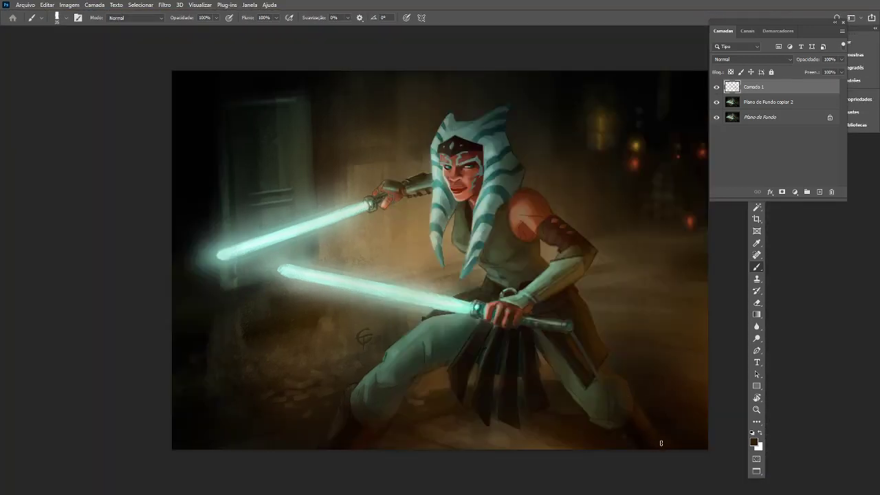
key(ctrl+minus)
key(ctrl+minus)
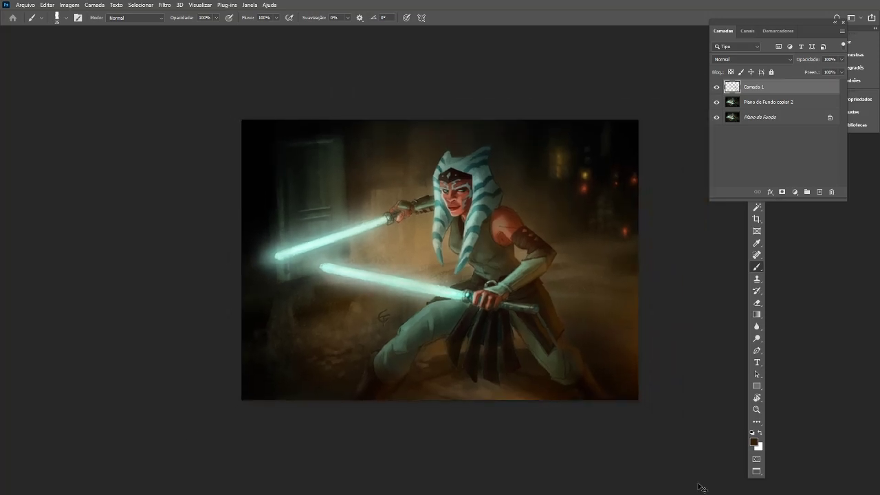
key(ctrl+plus)
key(ctrl+plus)
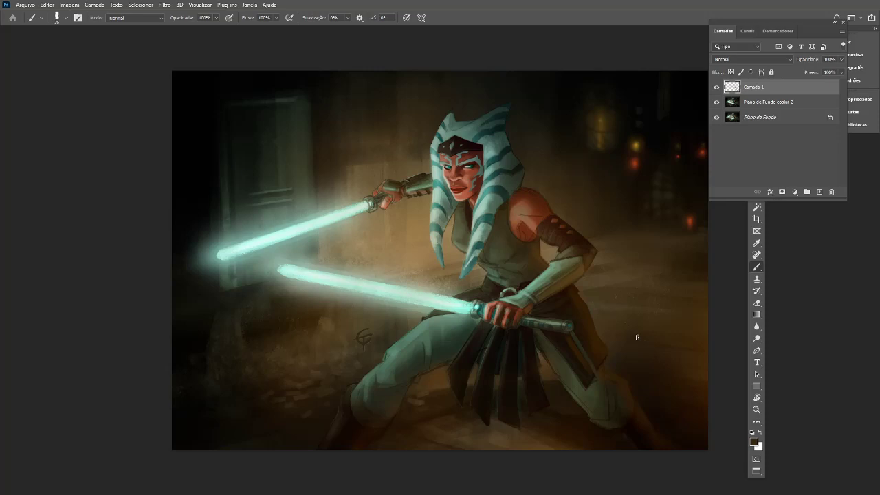
alt+click(582, 272)
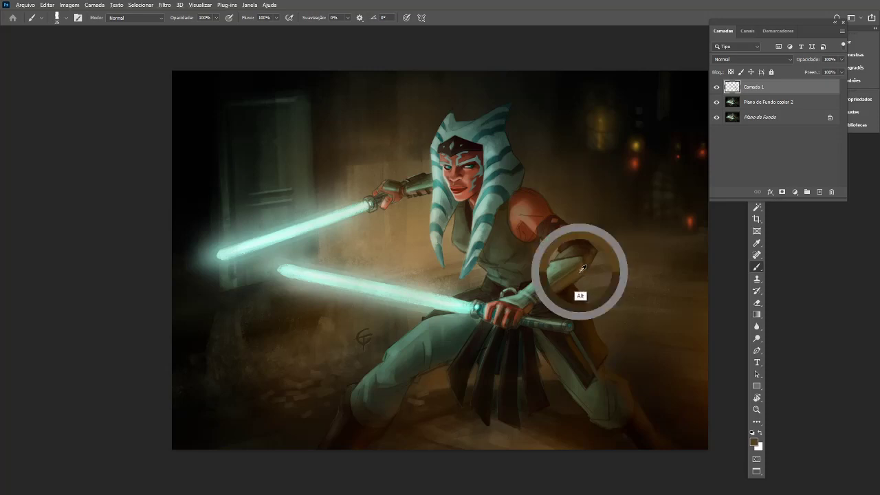
alt+click(395, 403)
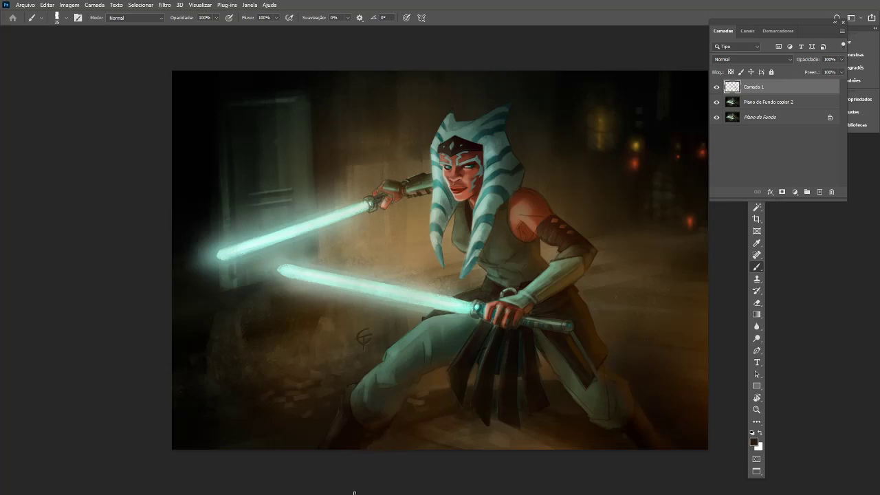
Compare the full-screen illustration with and without the Camada 1 retouching at reduced zoom
key(ctrl+minus)
key(ctrl+minus)
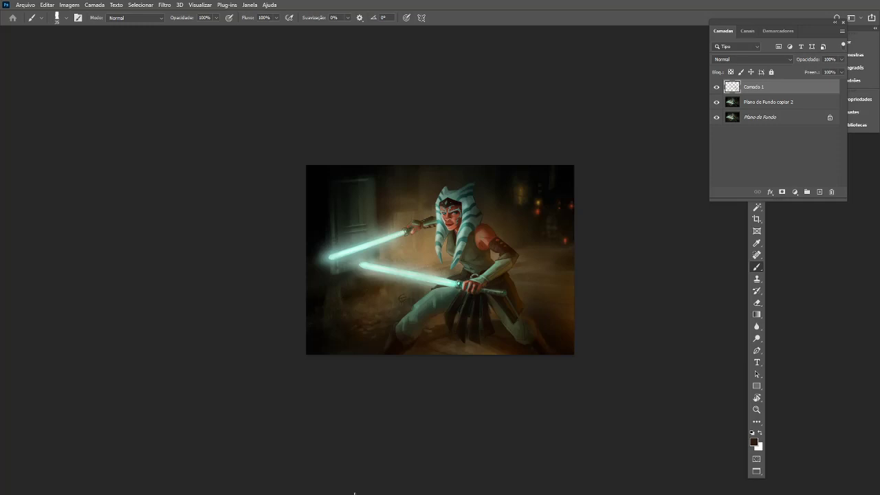
key(ctrl+plus)
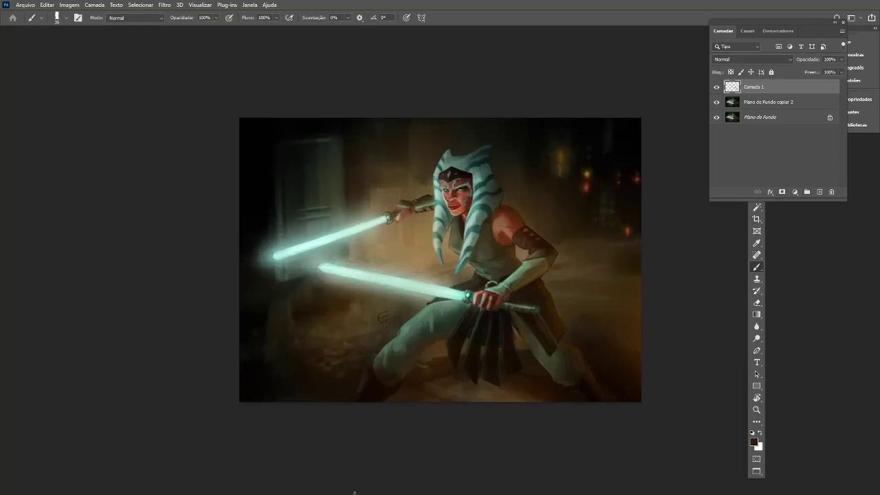
click(716, 87)
click(716, 87)
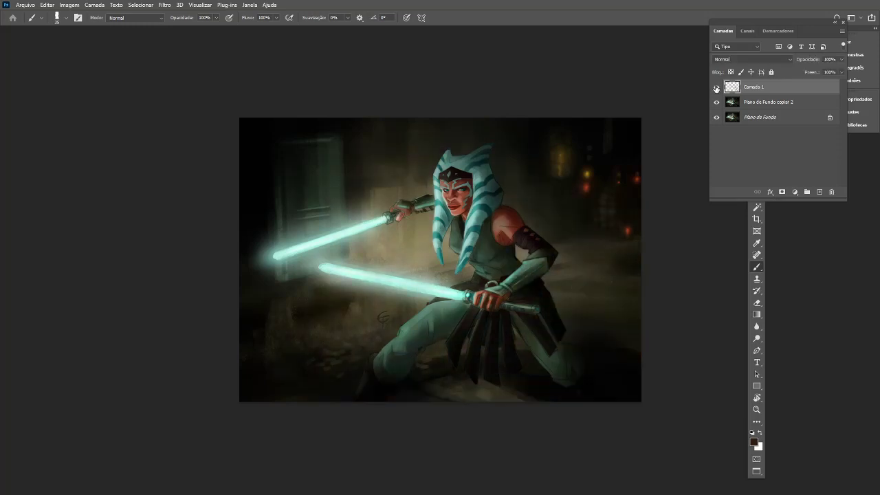
click(716, 87)
click(716, 87)
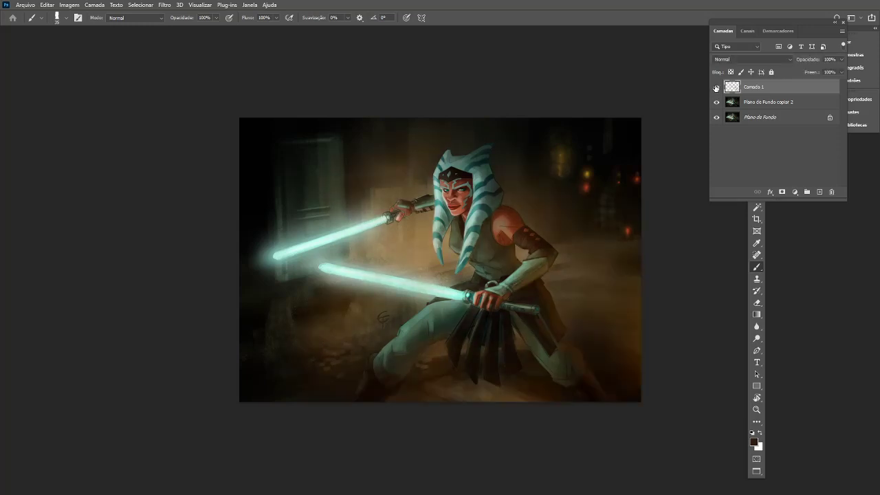
click(716, 87)
click(716, 87)
click(716, 87)
Merge Camada 1 with Plano de Fundo copiar 2 and compare the merged layer with the original background
ctrl+click(757, 110)
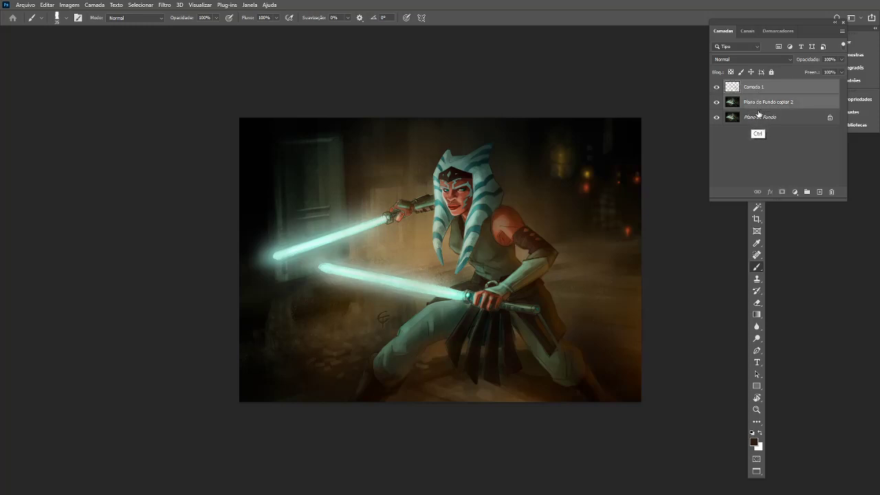
key(ctrl+e)
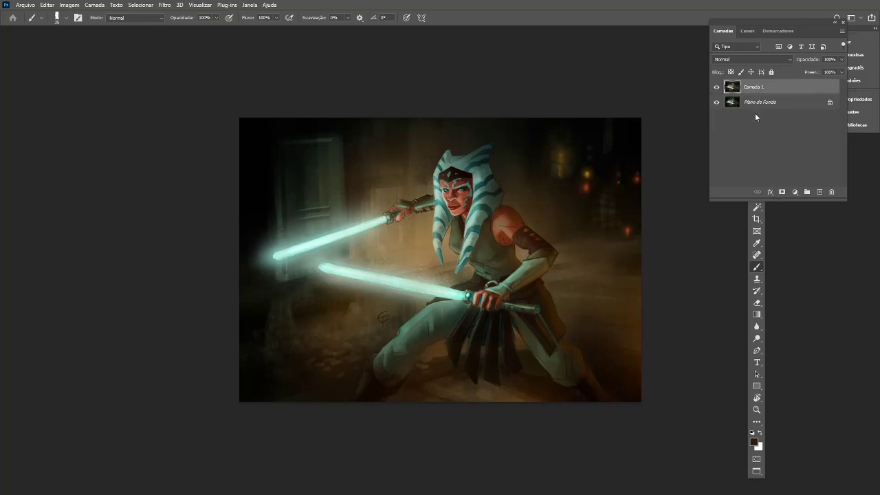
click(716, 88)
click(716, 87)
key(ctrl+minus)
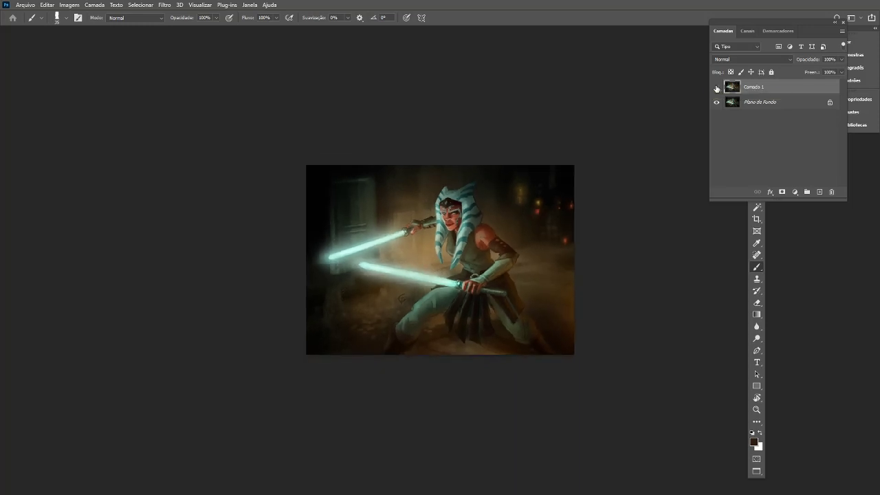
click(716, 87)
click(716, 87)
click(716, 87)
click(716, 88)
key(ctrl+plus)
Retouch the saber hilt, skirt and rear leg with dark and brown tones sampled nearby, and review the whole illustration
alt+click(543, 327)
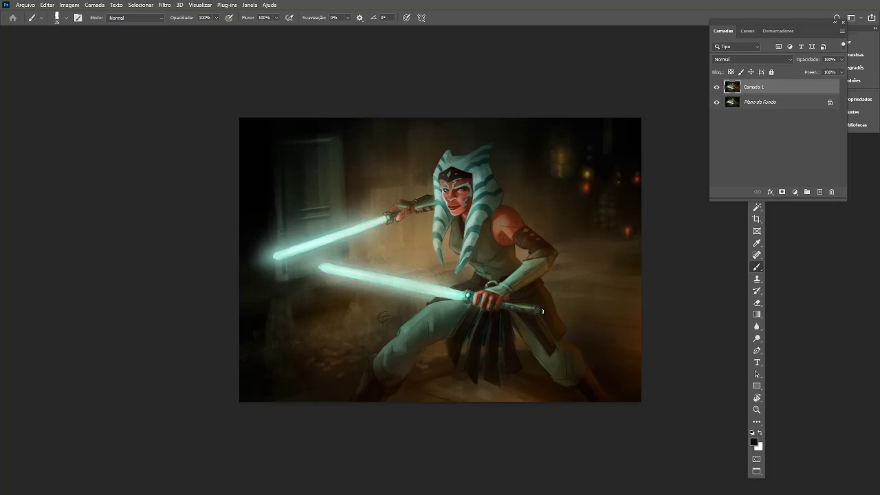
alt+click(568, 354)
key(ctrl+minus)
key(ctrl+minus)
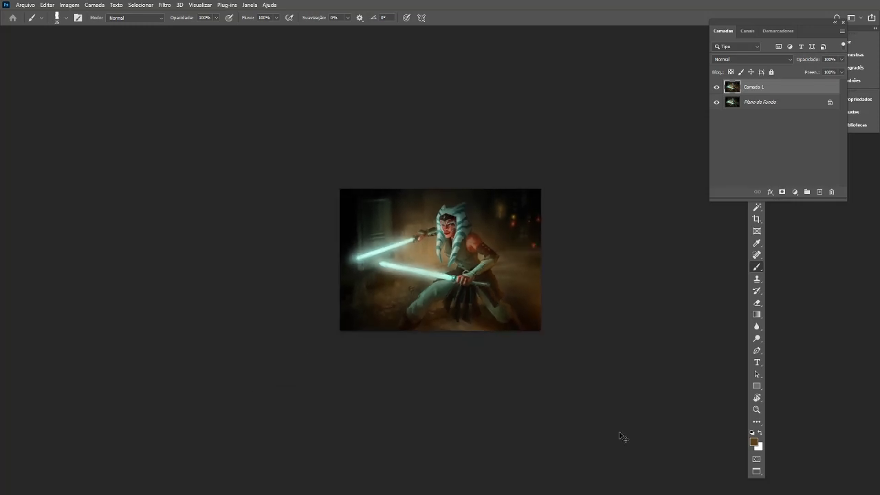
key(ctrl+plus)
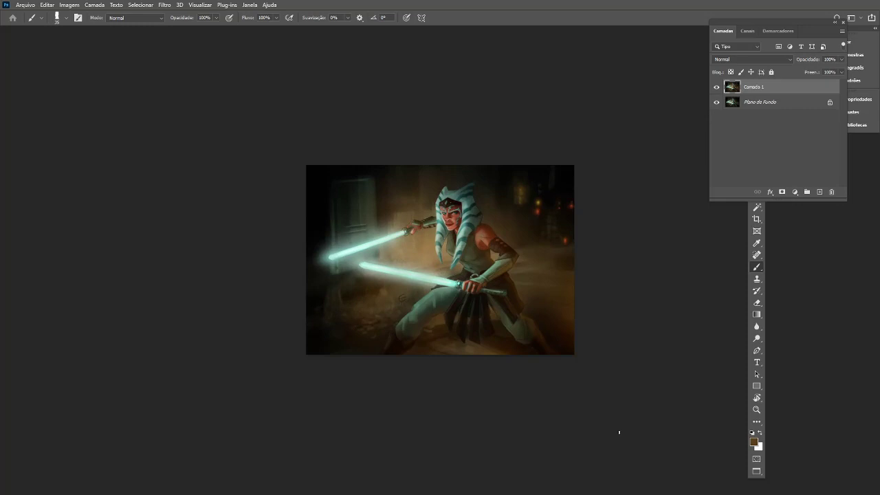
Exit full-screen mode to see the illustration beside the reference photo and choose the Redondo macio - opacidade de pressão brush
key(f)
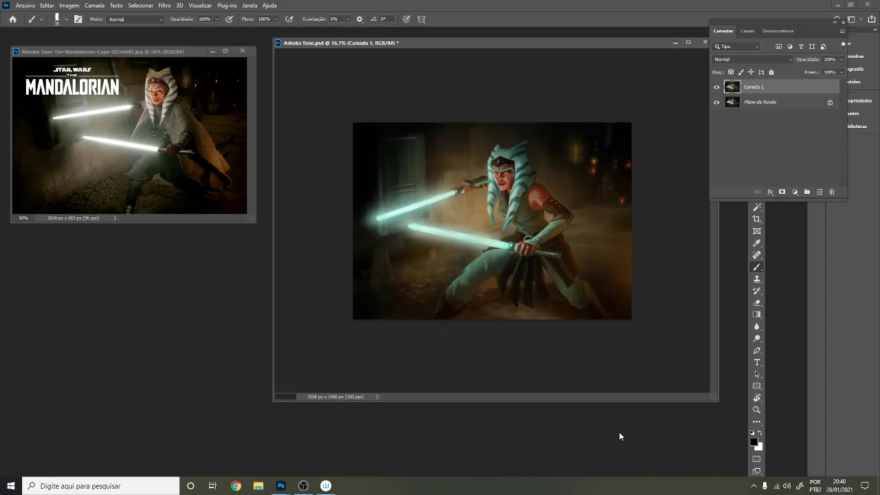
key(ctrl+plus)
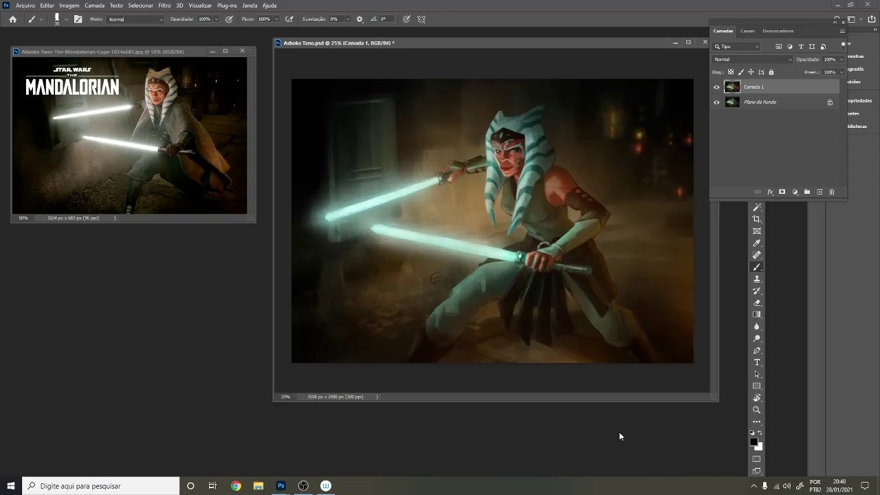
right_click(509, 291)
click(588, 401)
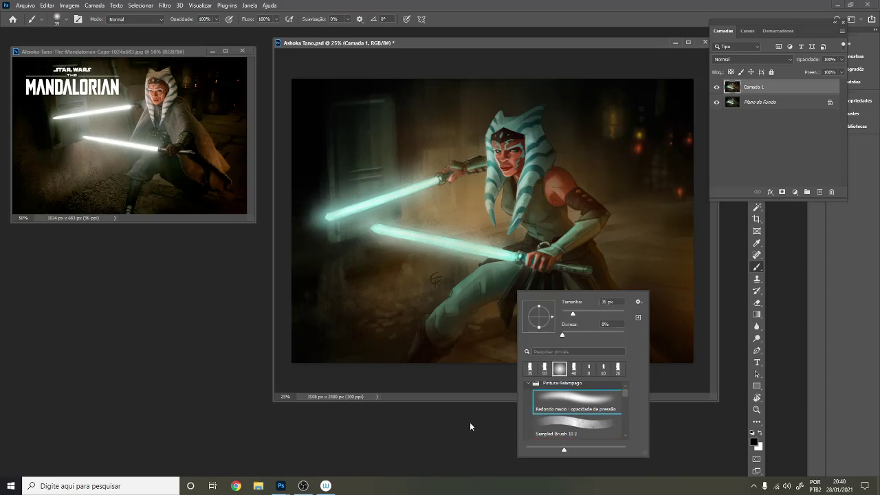
click(470, 422)
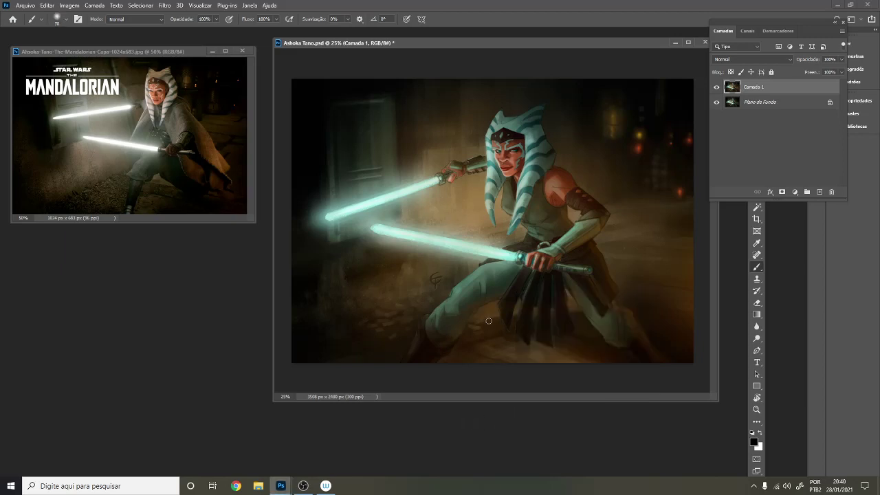
Soften the shading on the front leg with green tones sampled from it, using the soft brush at about 150 px
key(bracketright)
key(bracketright)
alt+click(468, 305)
key(bracketright)
key(bracketright)
key(bracketright)
key(bracketright)
key(bracketright)
key(bracketleft)
key(bracketleft)
key(bracketleft)
key(bracketleft)
key(bracketleft)
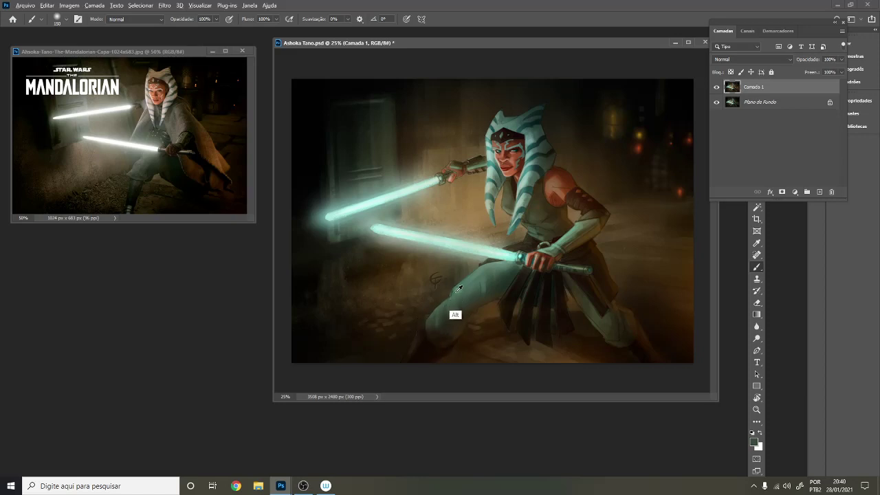
alt+click(454, 309)
Sample the lower saber's pale aqua and paint its soft light onto the gripping hand, the nearby thigh and the blade
alt+click(496, 257)
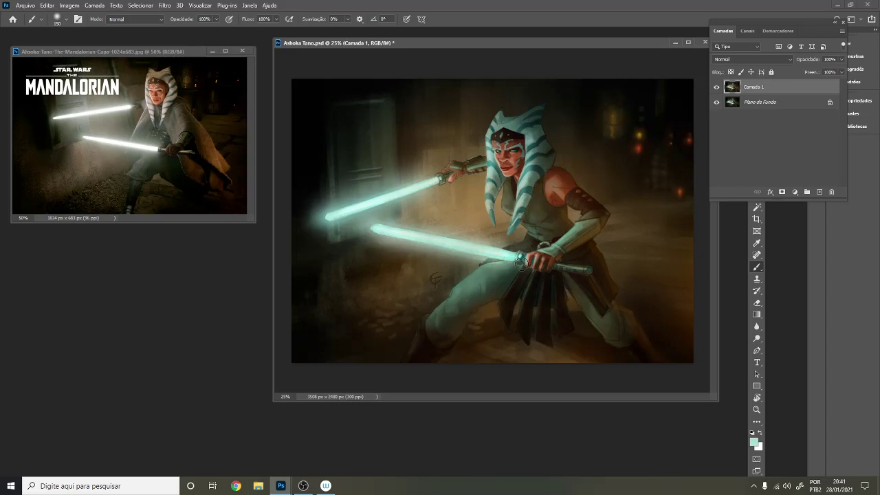
key(ctrl)
key(bracketleft)
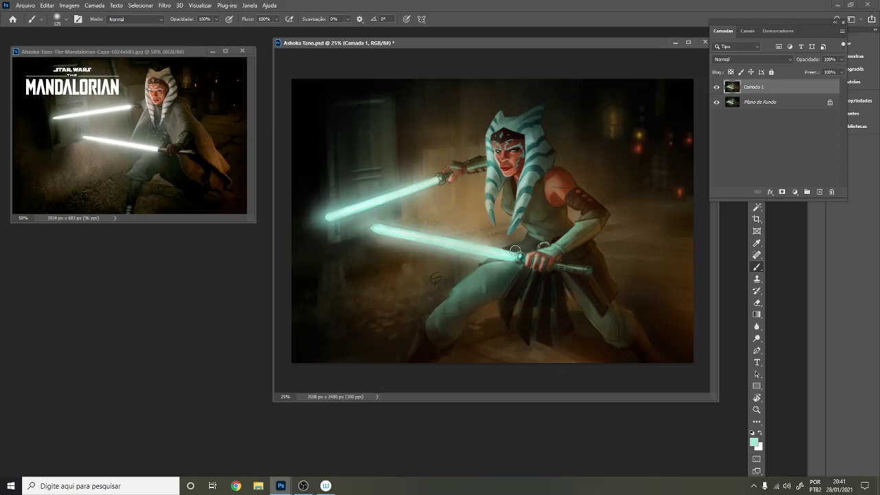
key(bracketright)
key(bracketright)
key(bracketright)
key(bracketright)
key(bracketright)
key(bracketright)
key(bracketleft)
key(bracketleft)
key(bracketright)
key(bracketright)
key(bracketleft)
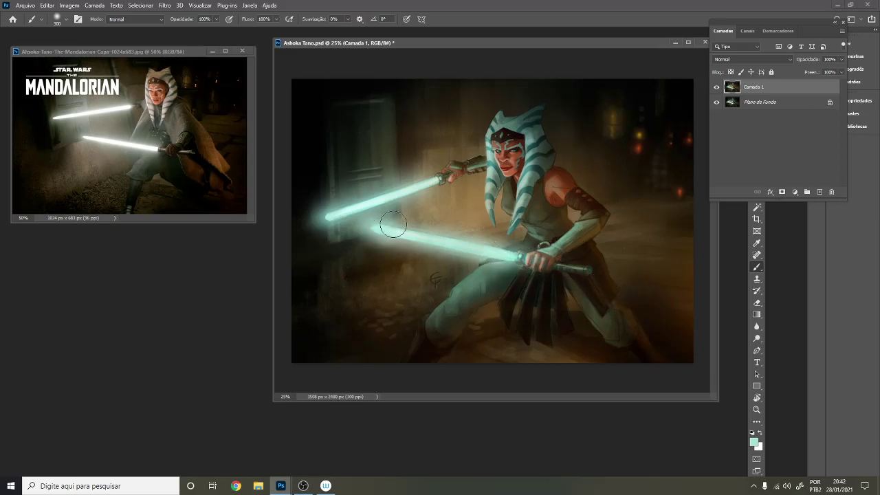
Paint a wide aqua glow around both sabers and over the upper thigh with a 900 px soft brush
key(bracketright)
key(bracketright)
key(bracketright)
key(bracketright)
key(bracketright)
key(bracketright)
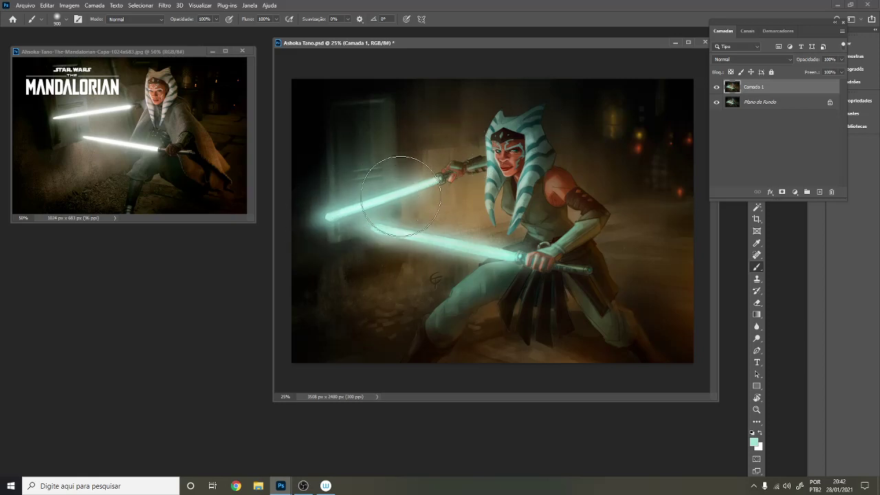
drag(327, 197, 413, 172)
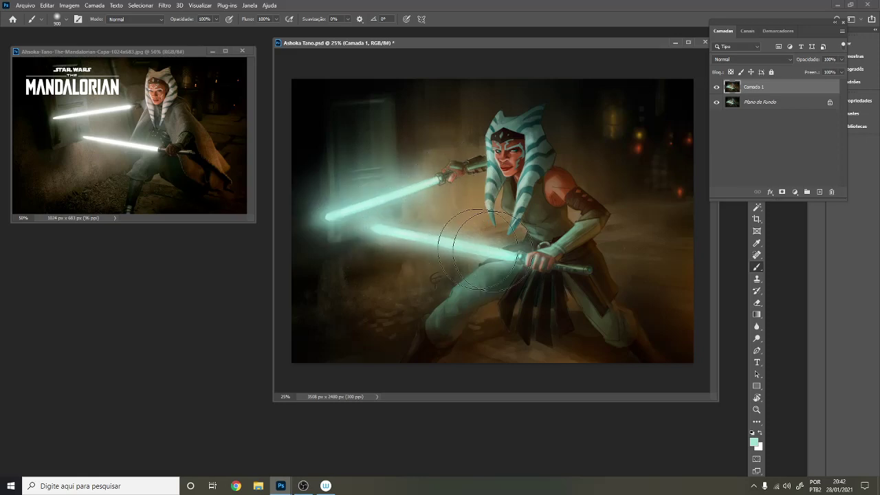
mouse_move(477, 252)
mouse_down()
mouse_move(471, 234)
mouse_move(512, 265)
mouse_move(518, 258)
mouse_move(489, 267)
mouse_up()
Spread a broad aqua haze over the background and front leg around the sabers, undoing the excess over the leg
key(bracketright)
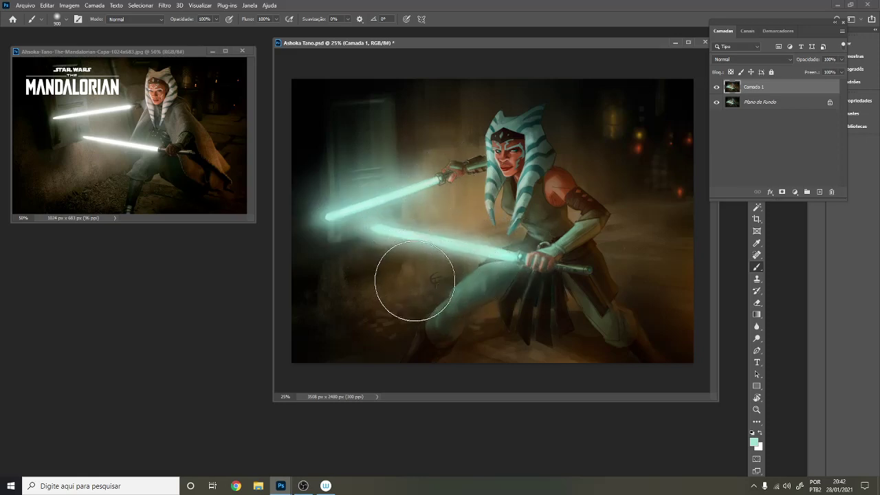
key(bracketright)
key(bracketright)
key(bracketright)
key(bracketright)
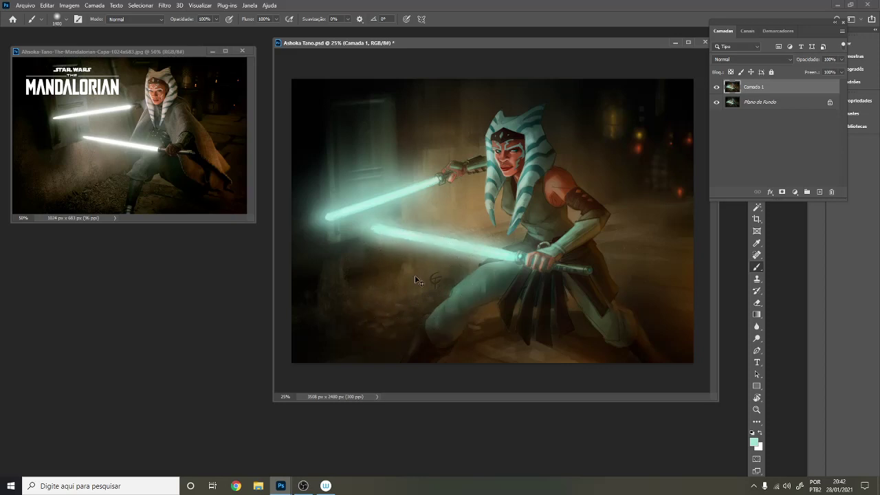
key(ctrl+minus)
key(ctrl+minus)
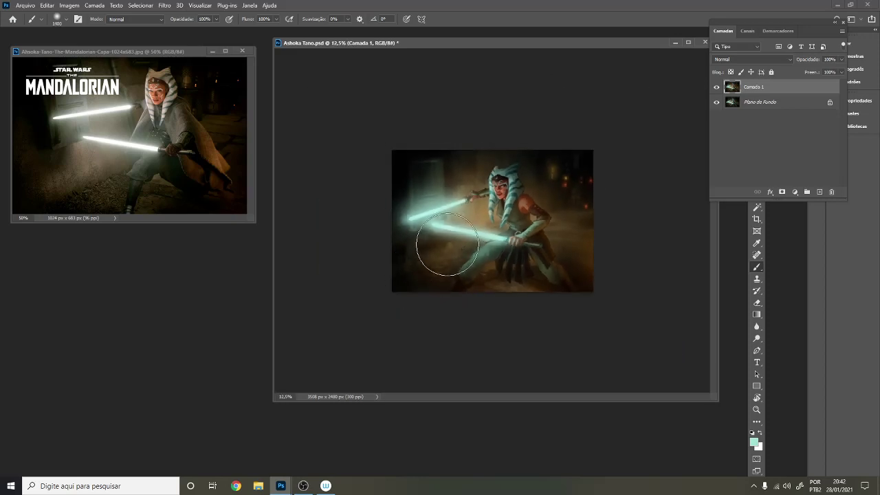
key(bracketright)
key(bracketright)
key(bracketright)
key(bracketright)
key(bracketright)
mouse_move(434, 232)
mouse_down()
mouse_move(432, 206)
mouse_move(461, 197)
mouse_move(448, 202)
mouse_move(449, 188)
mouse_move(451, 231)
mouse_move(444, 248)
mouse_move(440, 240)
mouse_move(431, 250)
mouse_move(432, 262)
mouse_move(431, 251)
mouse_move(471, 275)
mouse_up()
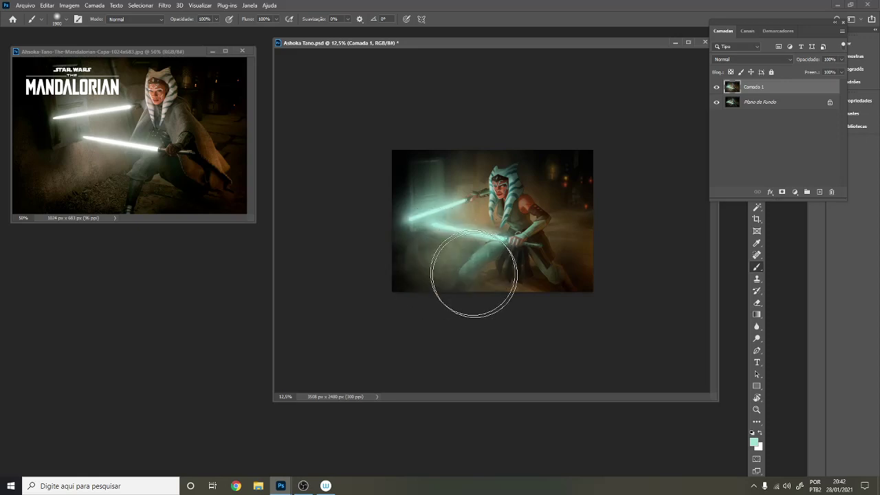
key(ctrl)
Reduce the soft brush to 1200 px and strengthen the aqua glow around the upper saber and the doorway behind it
key(bracketleft)
key(bracketleft)
key(bracketleft)
key(bracketleft)
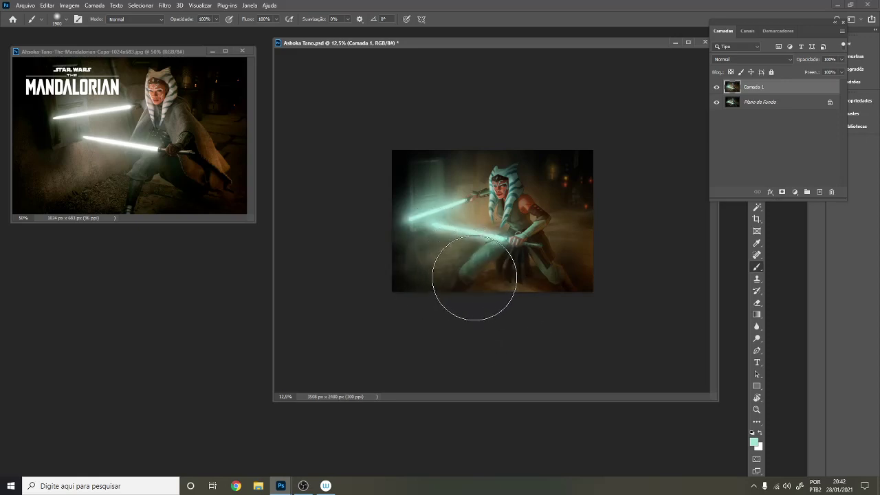
key(bracketleft)
key(bracketleft)
key(bracketleft)
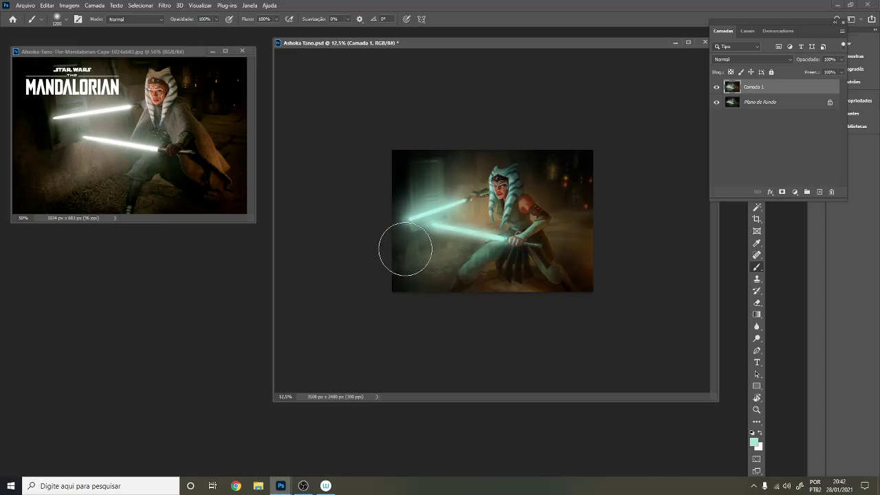
mouse_move(404, 218)
mouse_down()
mouse_move(405, 202)
mouse_move(423, 200)
mouse_move(406, 189)
mouse_move(422, 190)
mouse_up()
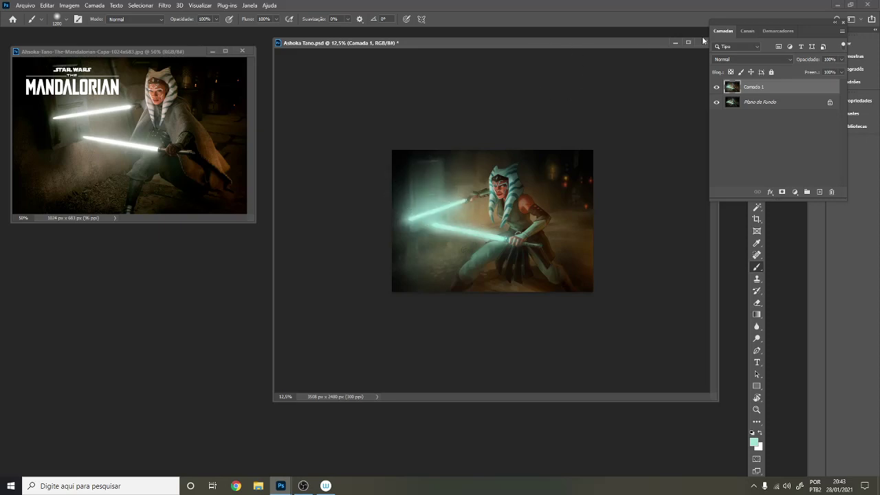
Examine the saber glow across the whole illustration at several zoom levels beside the reference photo
key(ctrl+minus)
key(ctrl+plus)
key(ctrl+plus)
key(ctrl+minus)
key(ctrl+minus)
key(ctrl+minus)
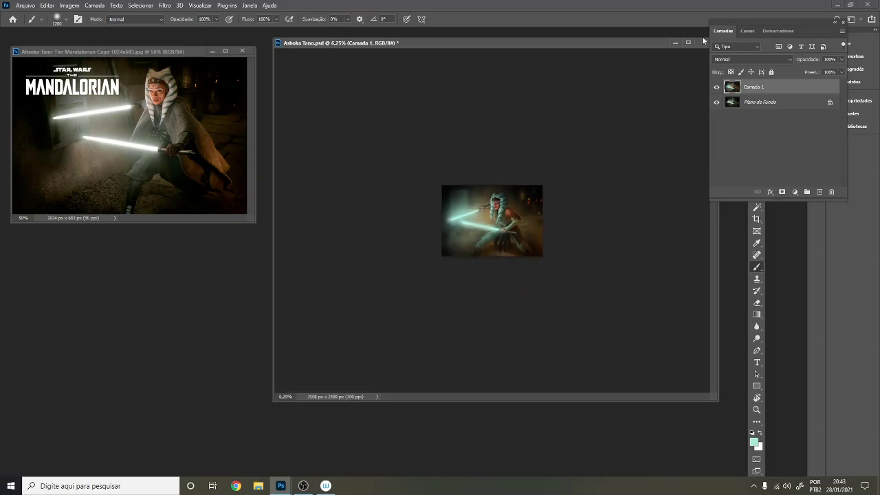
key(ctrl+plus)
key(ctrl+plus)
key(ctrl+plus)
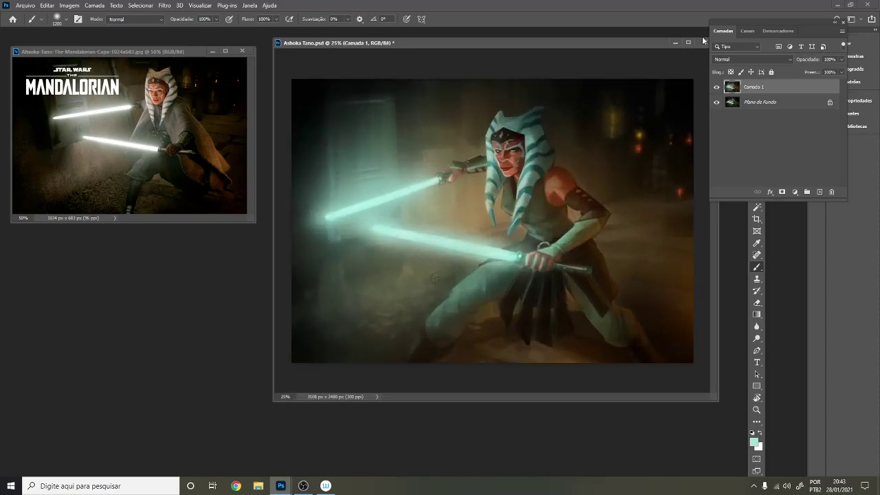
Brush aqua light along the lower saber towards the gripping hand and reduce the soft brush to 800 px
key(ctrl+minus)
drag(470, 237, 549, 250)
key(bracketleft)
key(bracketleft)
key(bracketleft)
key(bracketleft)
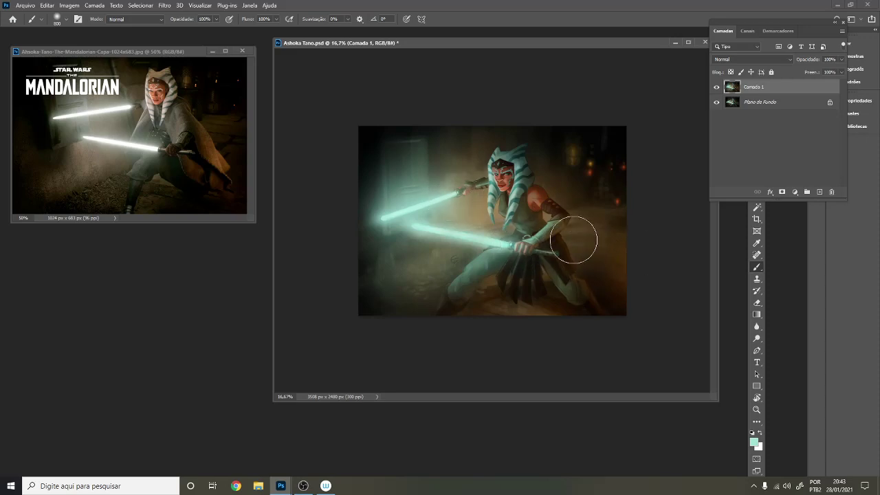
Compare the illustration with and without Camada 1 at different zoom levels to judge the new saber glow
click(716, 87)
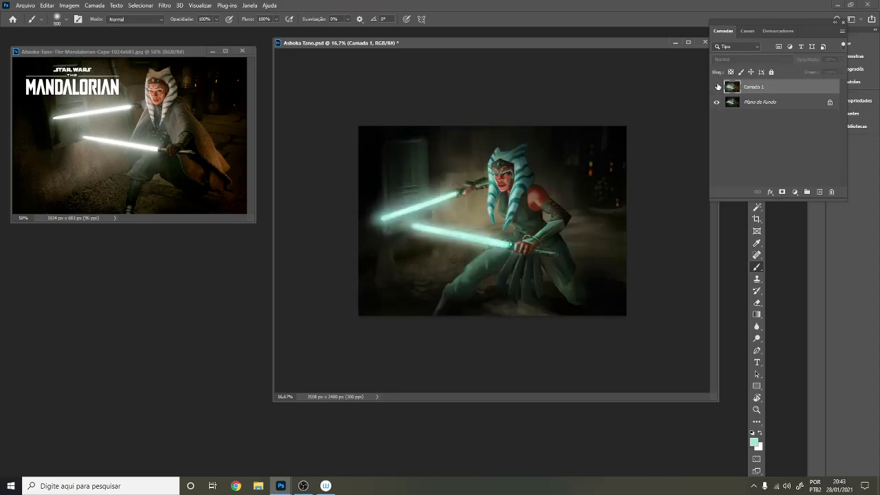
click(716, 87)
click(717, 87)
click(717, 86)
key(ctrl+minus)
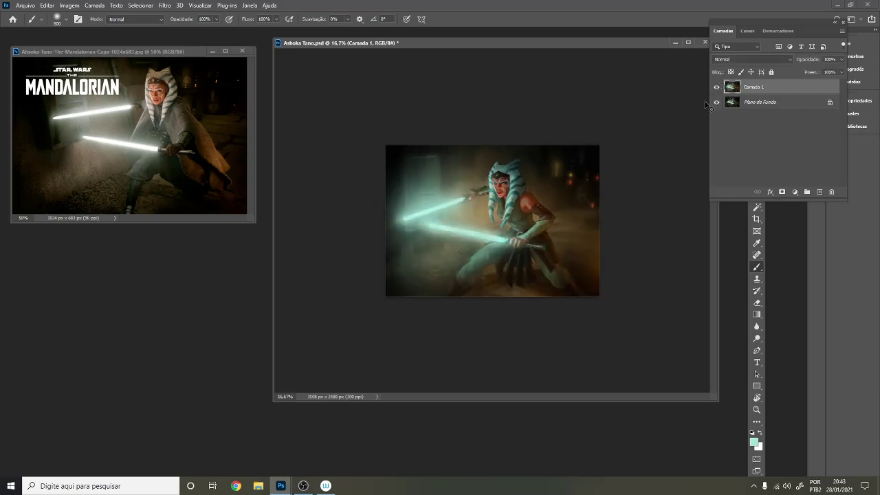
key(ctrl+minus)
key(ctrl+plus)
key(ctrl+plus)
key(ctrl+minus)
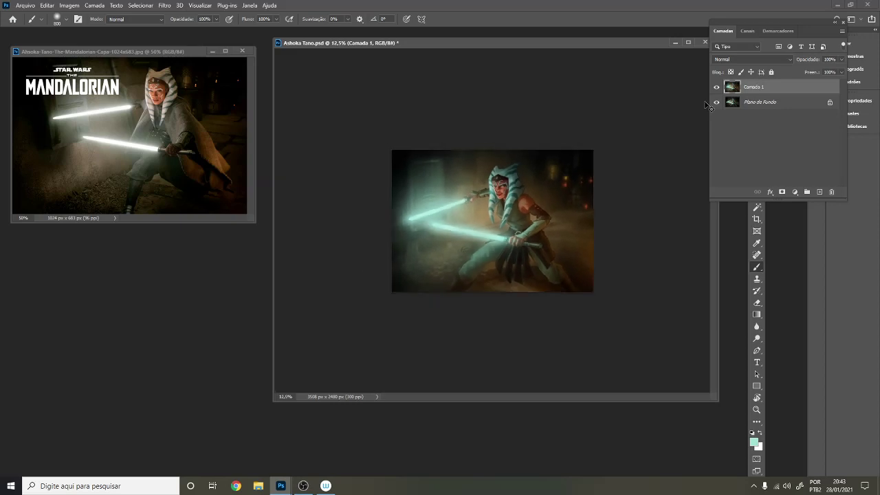
click(716, 86)
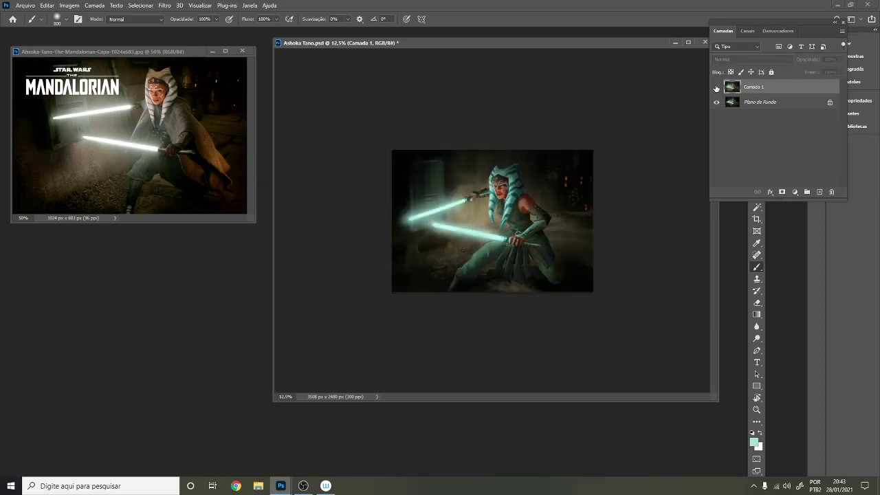
click(715, 87)
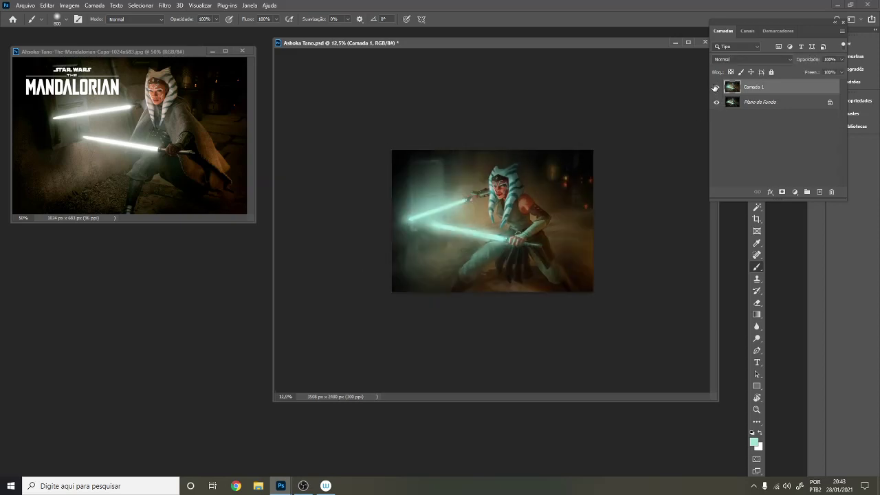
Darken the doorway side and lower corner of the background with near-black sampled from the image corner, using a 1200 px soft brush
key(ctrl+plus)
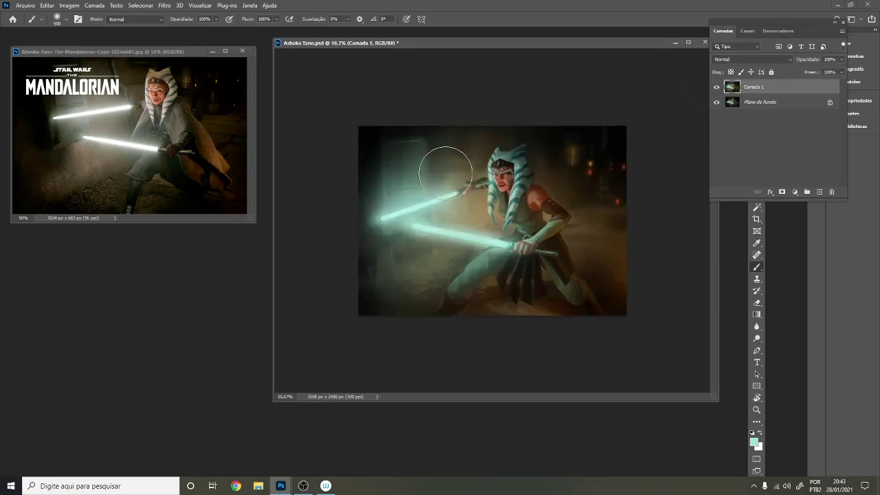
key(alt)
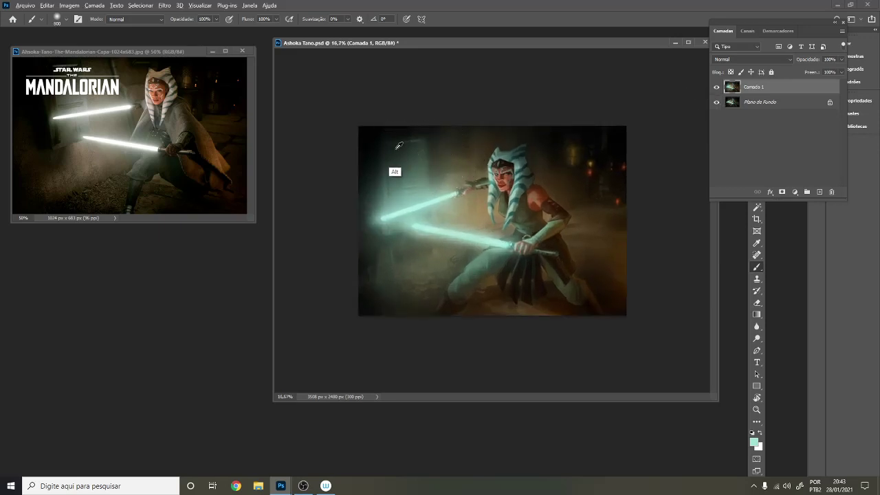
alt+click(399, 147)
alt+click(372, 131)
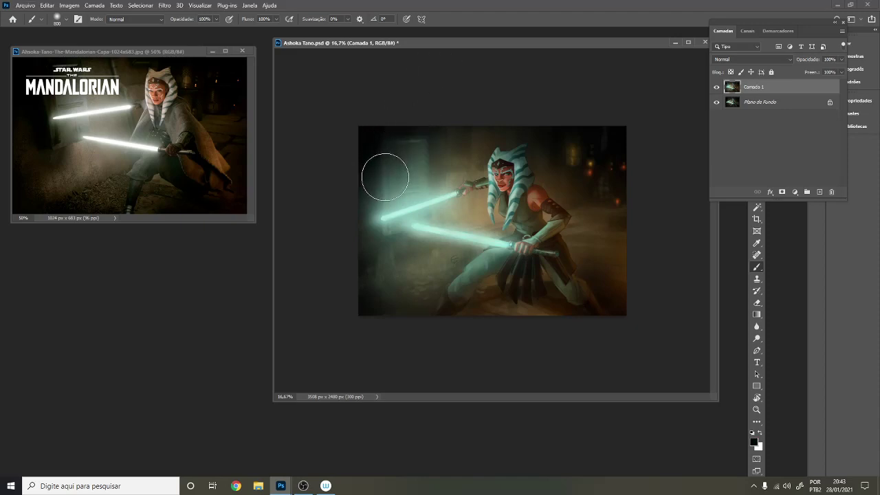
key(bracketright)
key(bracketright)
key(bracketright)
key(bracketright)
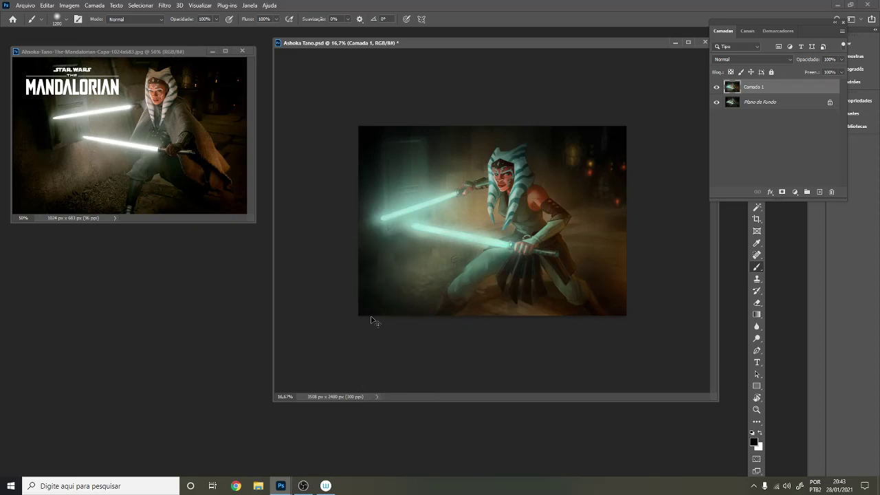
key(ctrl+minus)
key(ctrl+plus)
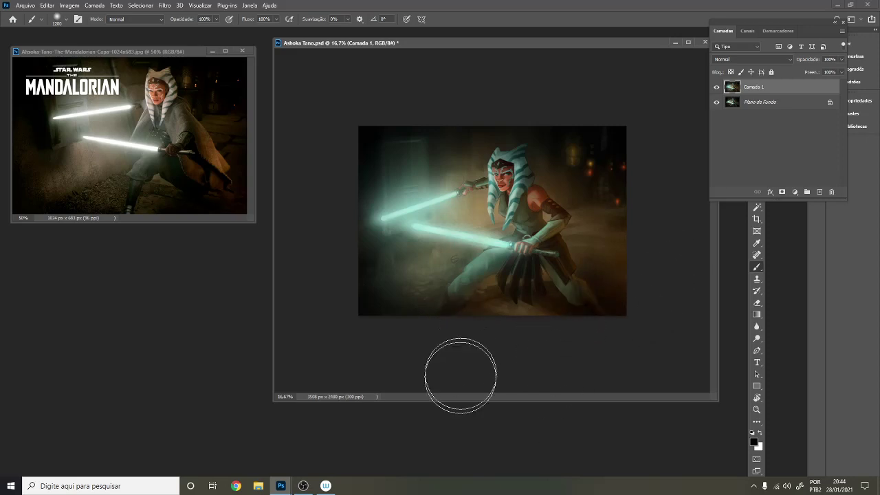
Compare the darkened Camada 1 with the original background by toggling its visibility at reduced zoom
click(716, 86)
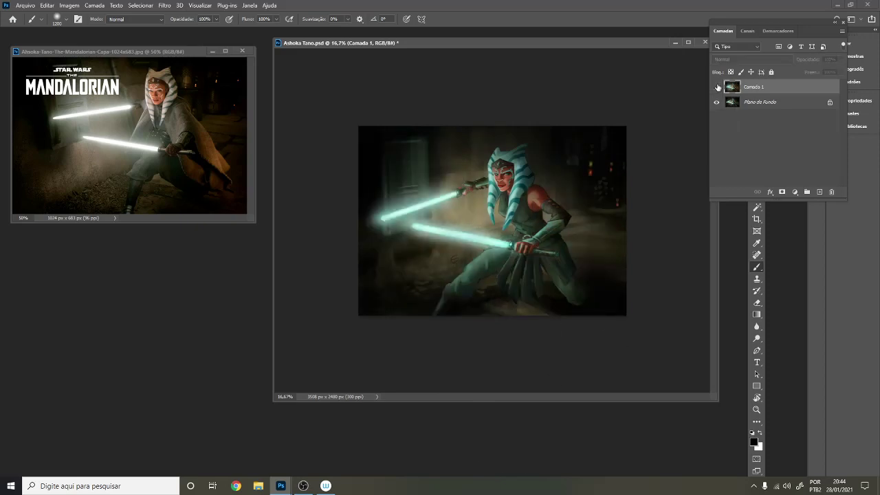
click(716, 87)
click(716, 86)
click(716, 87)
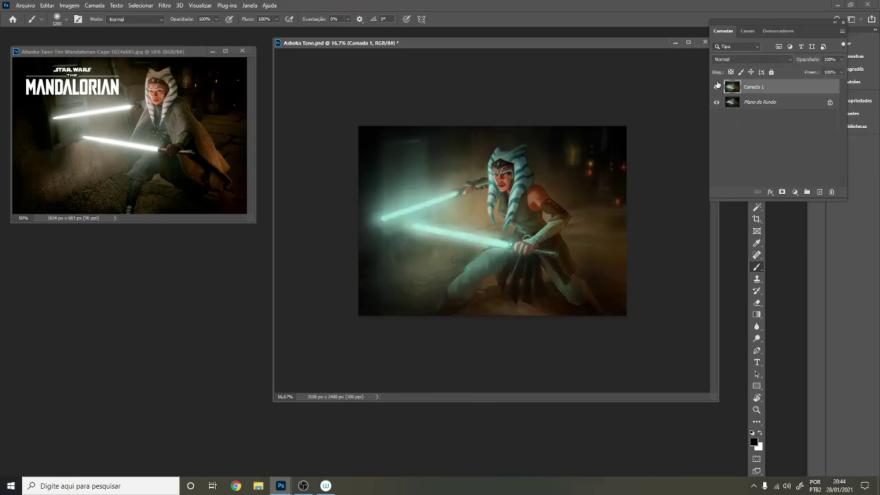
key(ctrl+minus)
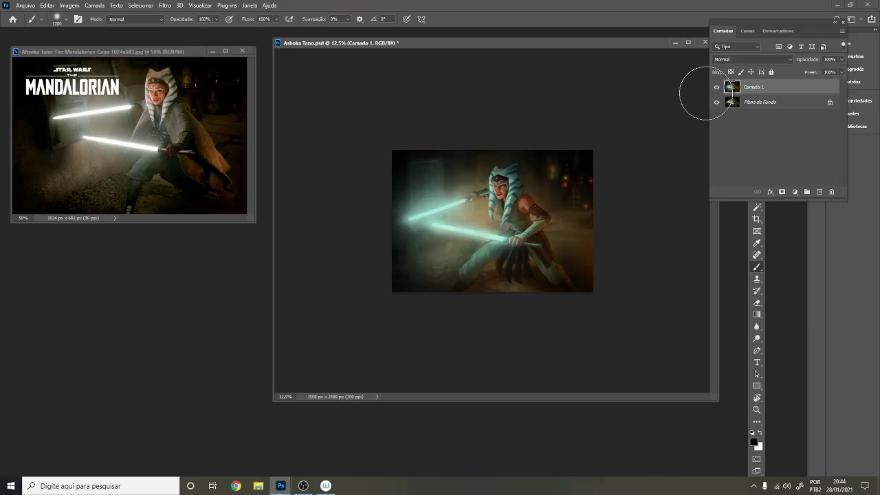
click(716, 87)
click(716, 86)
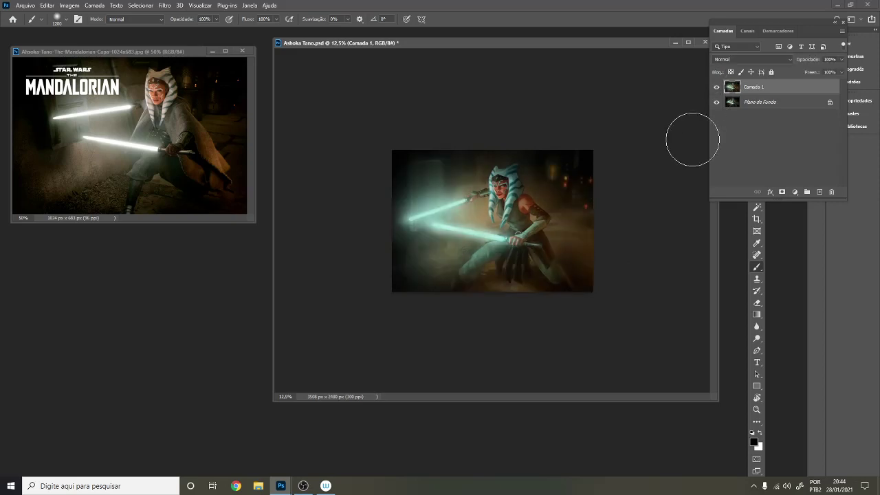
key(ctrl+comma)
key(ctrl+comma)
key(ctrl+plus)
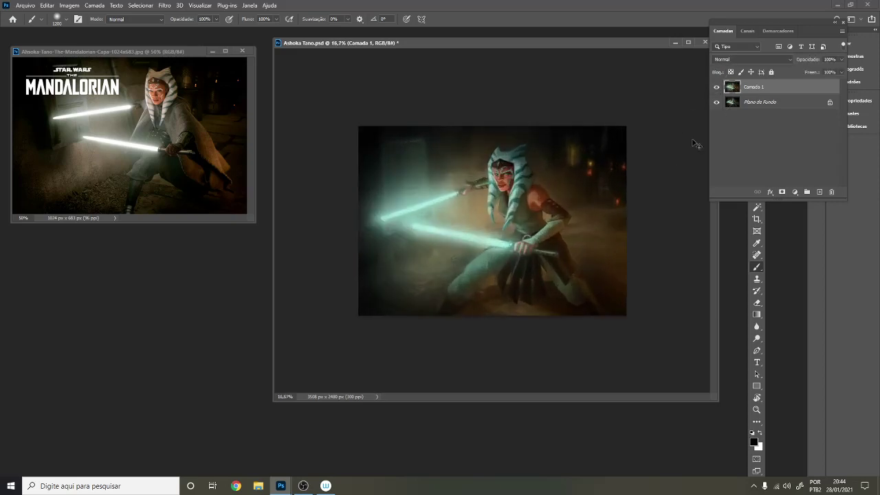
Paint sharper white light along both saber blades with the soft brush reduced to 45 px
key(ctrl+plus)
key(bracketleft)
key(bracketleft)
key(bracketleft)
key(bracketleft)
key(bracketleft)
key(bracketleft)
key(bracketleft)
key(bracketleft)
key(bracketleft)
key(bracketleft)
key(bracketleft)
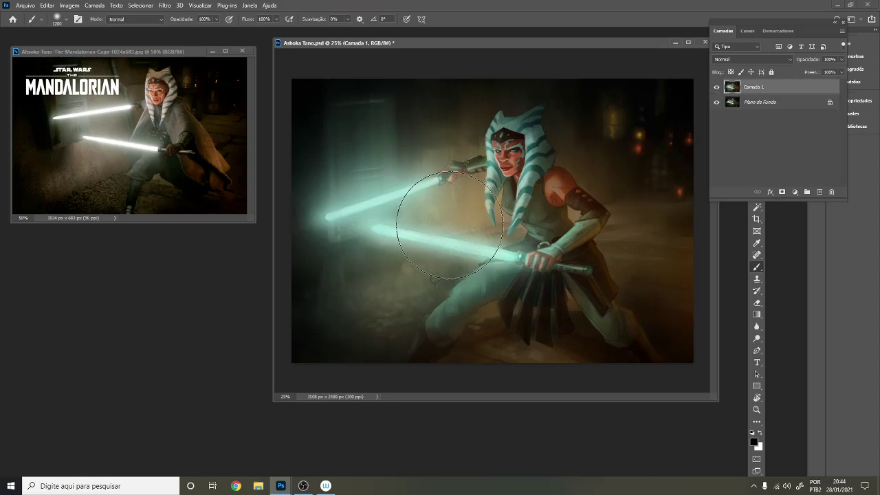
key(bracketleft)
key(bracketleft)
key(bracketleft)
key(bracketleft)
key(bracketleft)
key(bracketleft)
key(bracketleft)
key(bracketleft)
key(x)
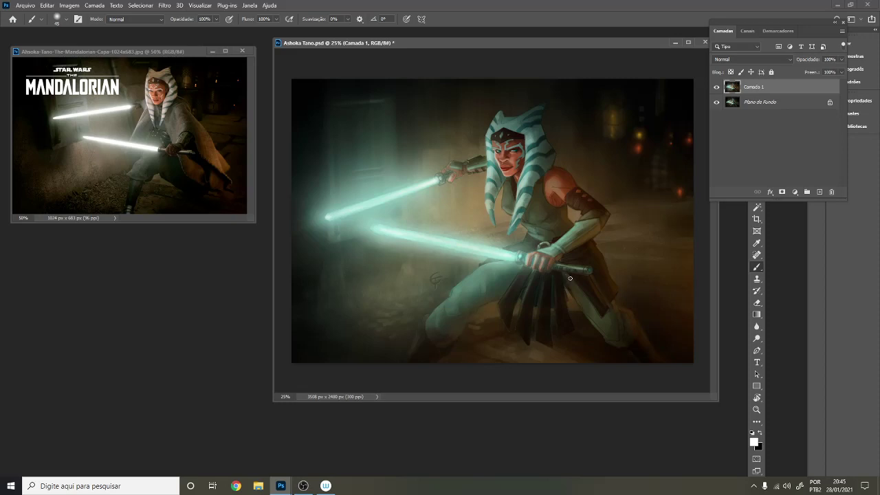
key(ctrl+minus)
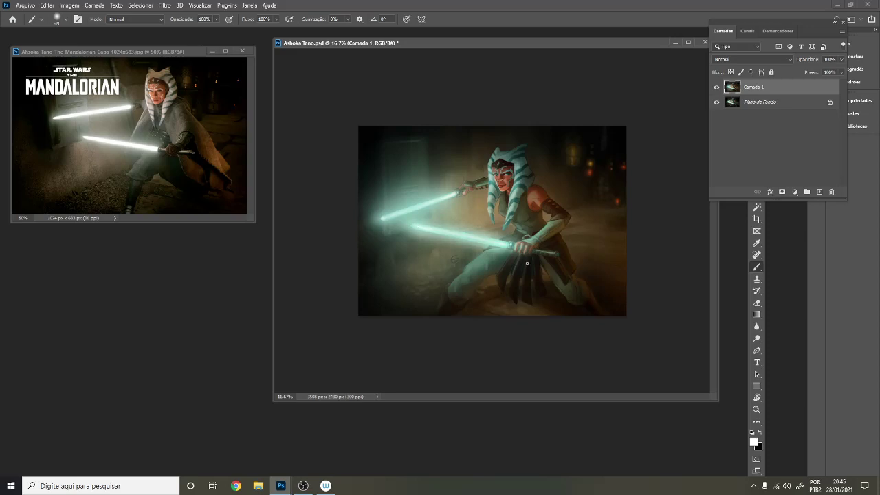
Sample aqua from the upper saber's tip and check the saber glow at several zoom levels
alt+click(389, 216)
alt+click(379, 220)
key(ctrl+minus)
key(ctrl+plus)
key(ctrl+plus)
key(ctrl+plus)
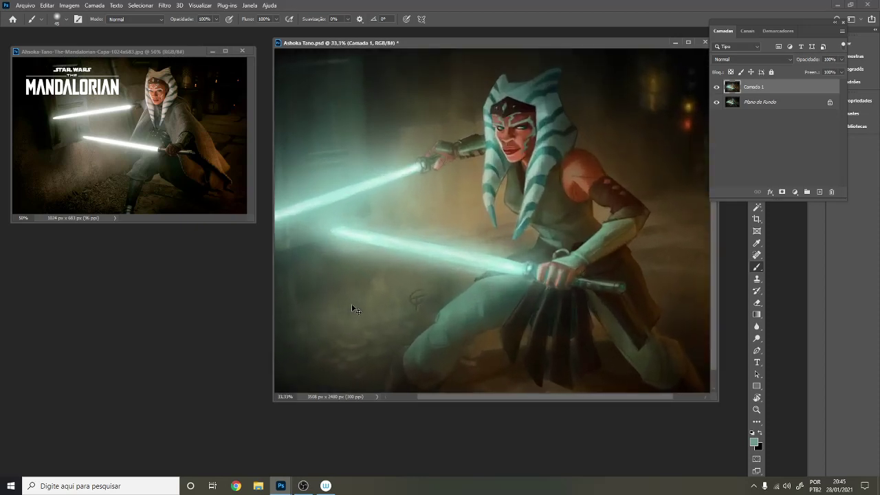
key(ctrl+plus)
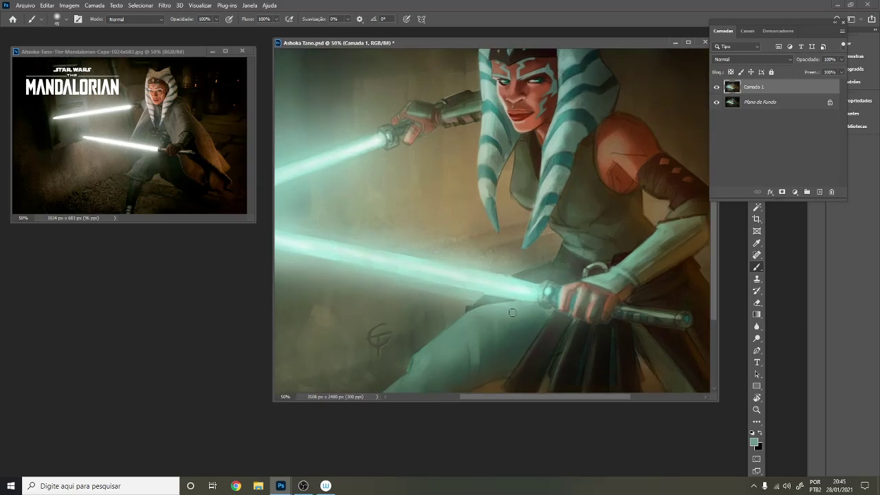
key(ctrl+minus)
key(ctrl+minus)
key(ctrl+minus)
key(ctrl+minus)
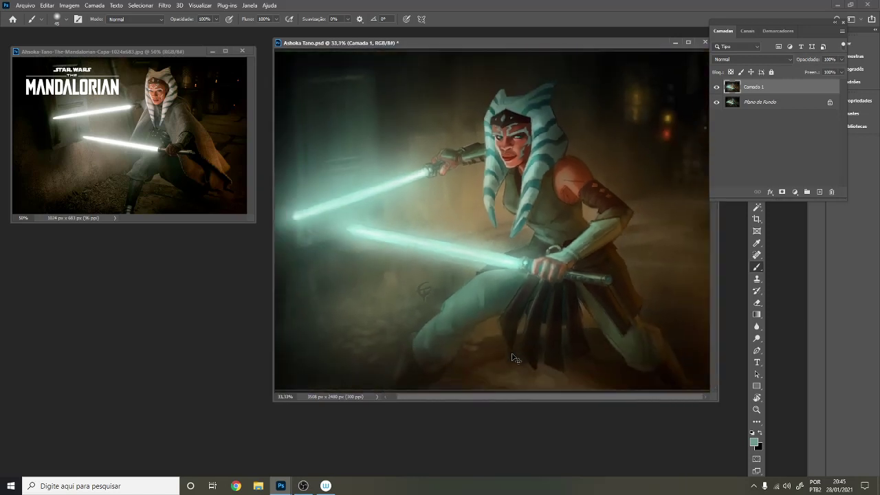
key(ctrl+plus)
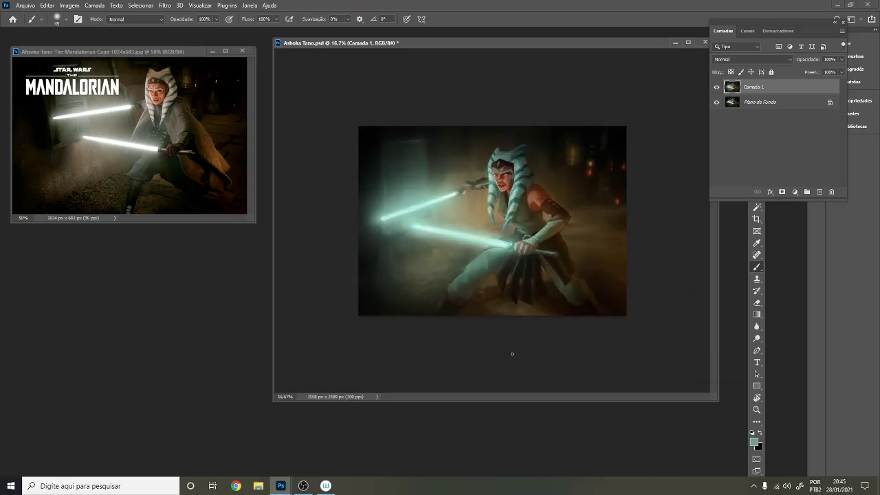
Compare the refined sabers with the original by toggling Camada 1's visibility at different zoom levels
click(716, 87)
click(716, 87)
click(716, 87)
click(716, 86)
key(ctrl+minus)
key(ctrl+plus)
key(ctrl+plus)
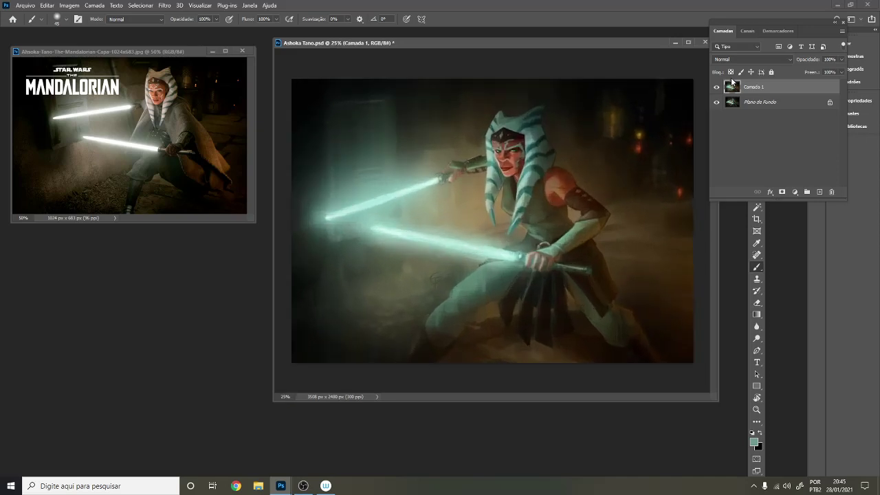
key(ctrl+minus)
key(ctrl+plus)
Sample a dark tone from the floor beside the front leg and select the textured serieL - 07 brush
key(alt)
alt+click(396, 309)
alt+click(395, 309)
alt+click(402, 304)
alt+click(386, 327)
key(alt)
right_click(505, 301)
scroll(625, 410, down, 2)
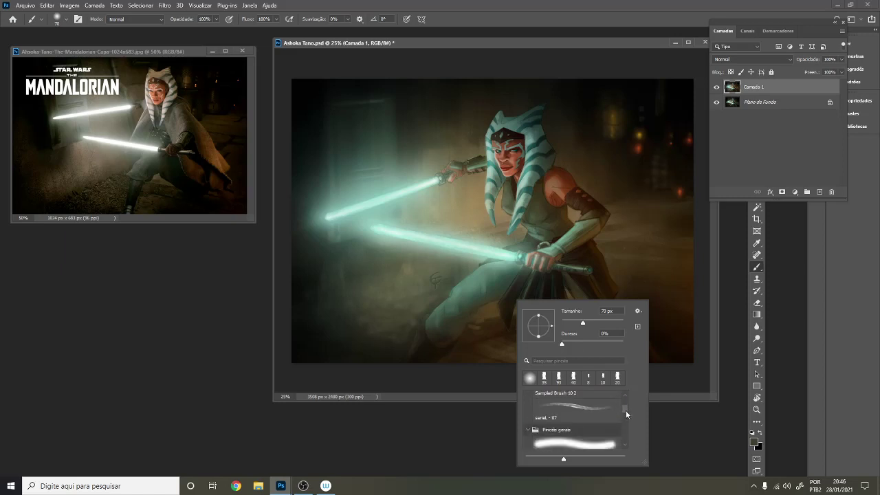
click(575, 406)
key(Return)
Set the textured brush to 500 px and sample a lighter floor tone beside the front knee
key(bracketleft)
key(bracketleft)
key(bracketleft)
key(bracketleft)
key(bracketleft)
key(bracketleft)
key(bracketleft)
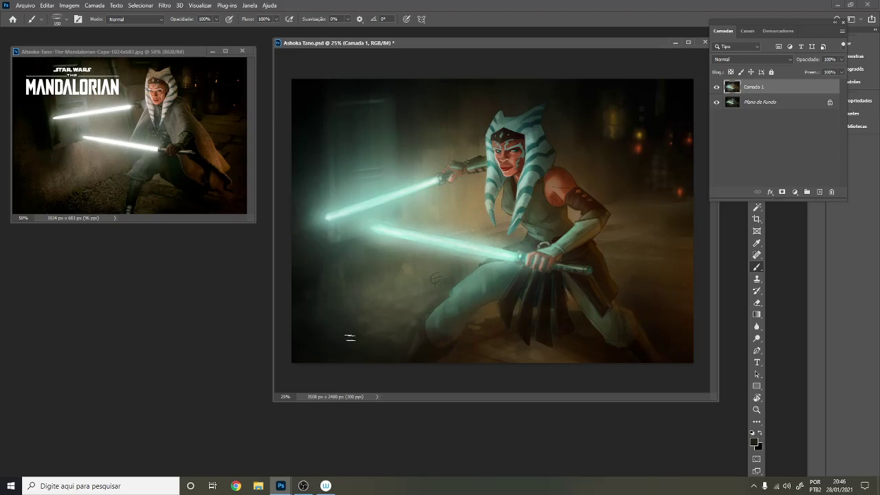
key(bracketright)
key(bracketright)
key(bracketright)
key(bracketright)
key(bracketright)
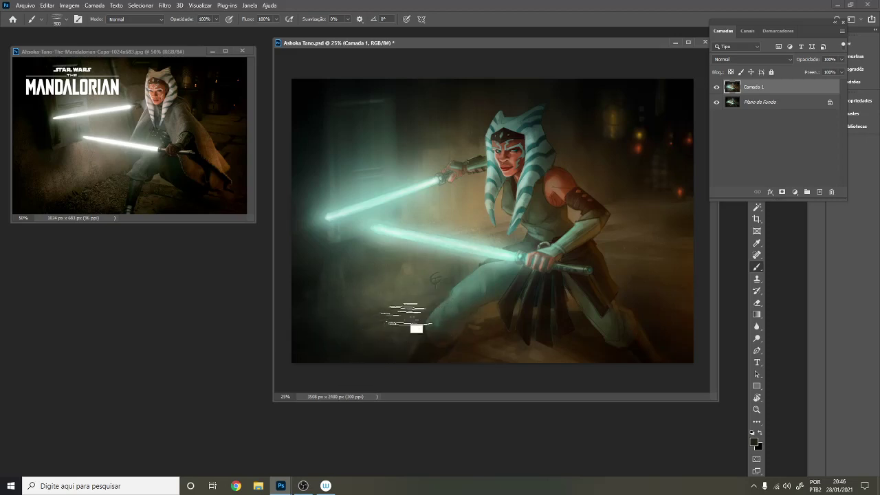
alt+click(415, 306)
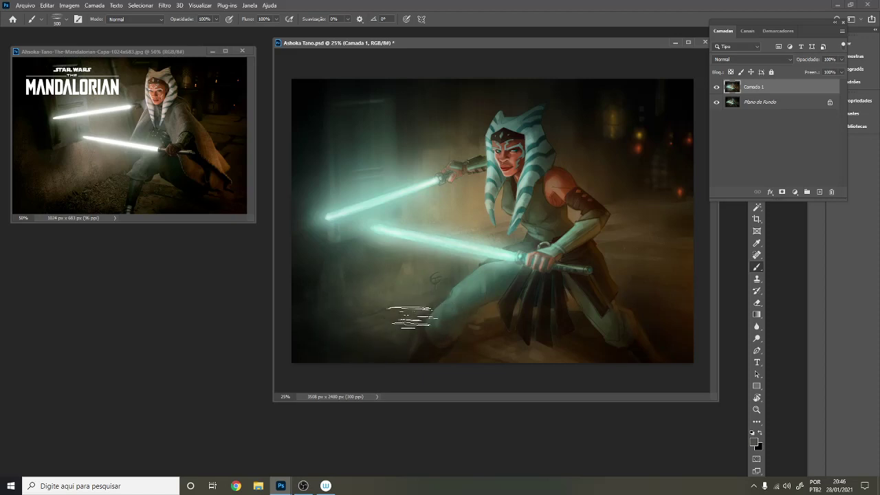
Add textured streaks to the floor in front of the bent leg with the brush reduced to 175 px
key(bracketleft)
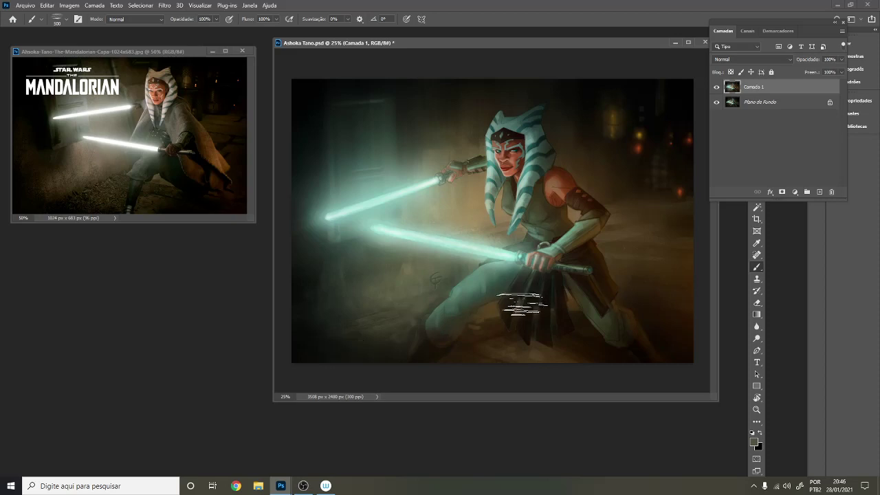
key(bracketleft)
key(bracketleft)
key(bracketleft)
key(bracketleft)
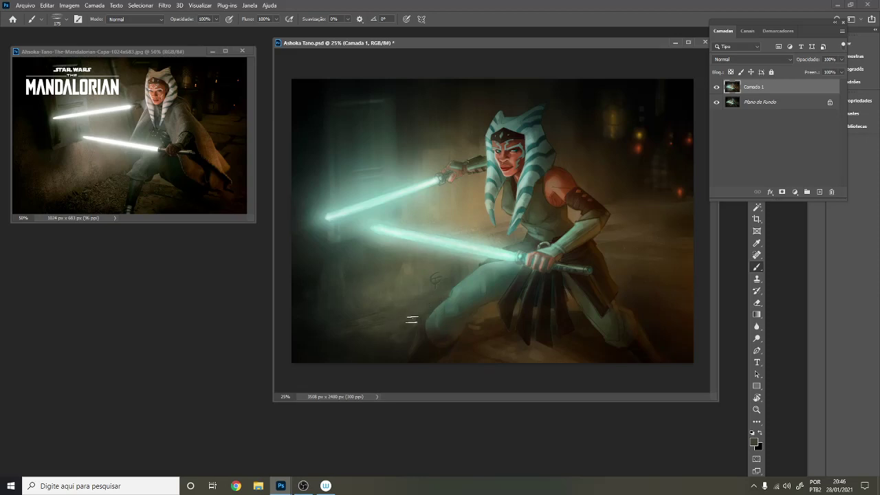
key(alt)
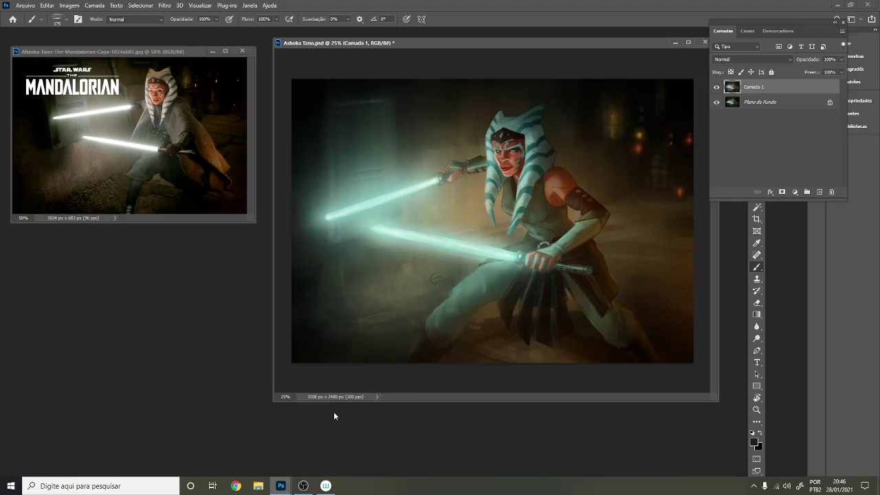
Extend the floor texture with tones sampled around the legs and lower corner, enlarging the textured brush to 250 px
alt+click(480, 317)
alt+click(485, 314)
key(alt)
alt+click(468, 332)
key(alt)
alt+click(536, 350)
key(alt)
key(bracketright)
key(alt)
alt+click(369, 337)
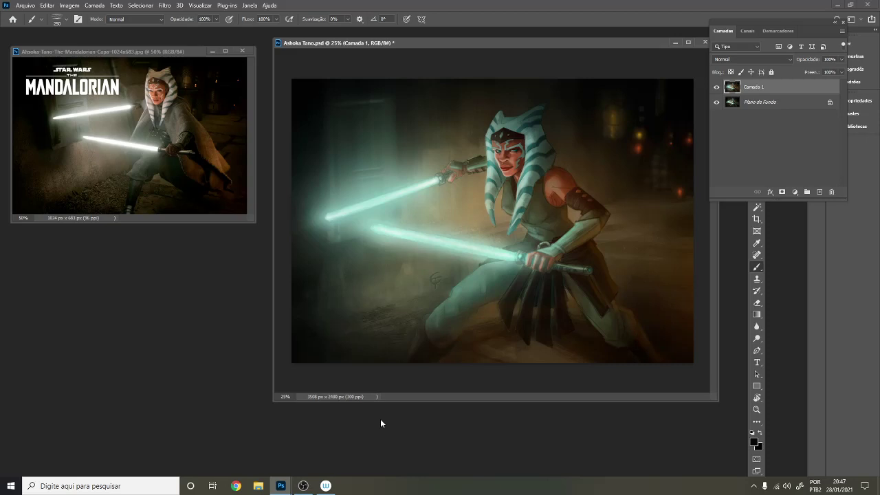
Compare the textured floor with the original by toggling Camada 1's visibility at reduced zoom
scroll(350, 373, down, 1)
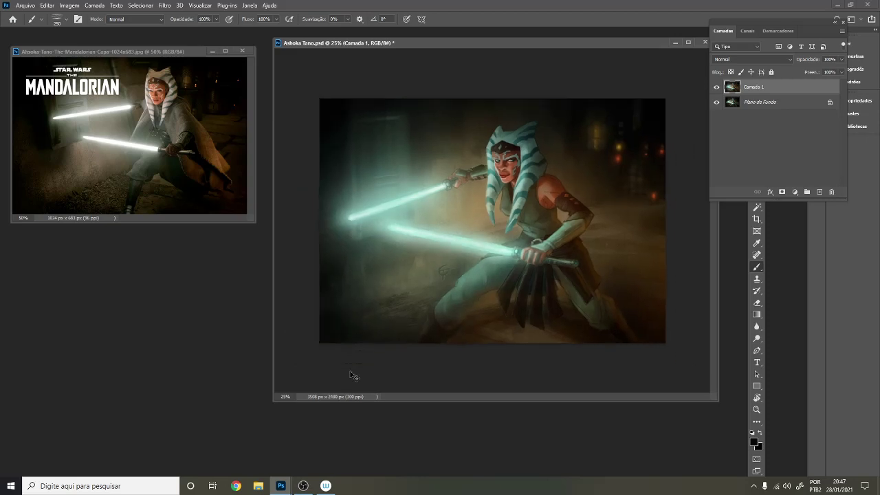
scroll(350, 372, down, 1)
scroll(350, 375, up, 1)
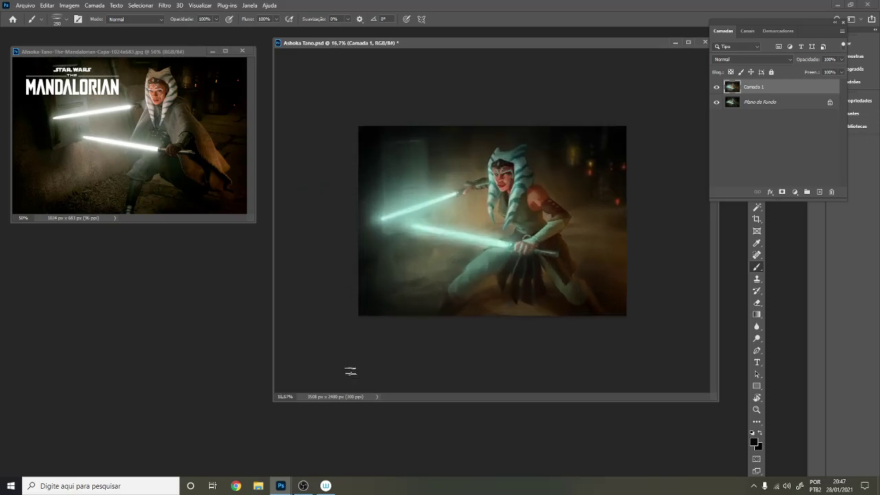
click(716, 87)
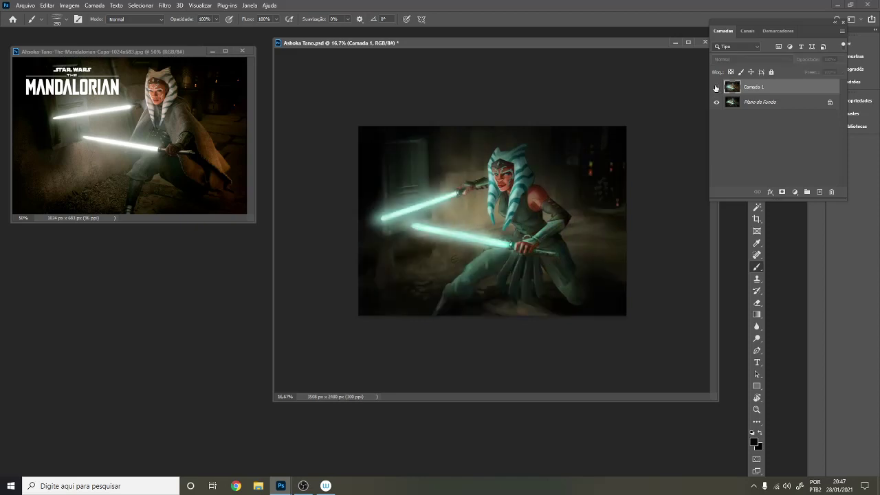
click(716, 87)
click(716, 87)
click(717, 88)
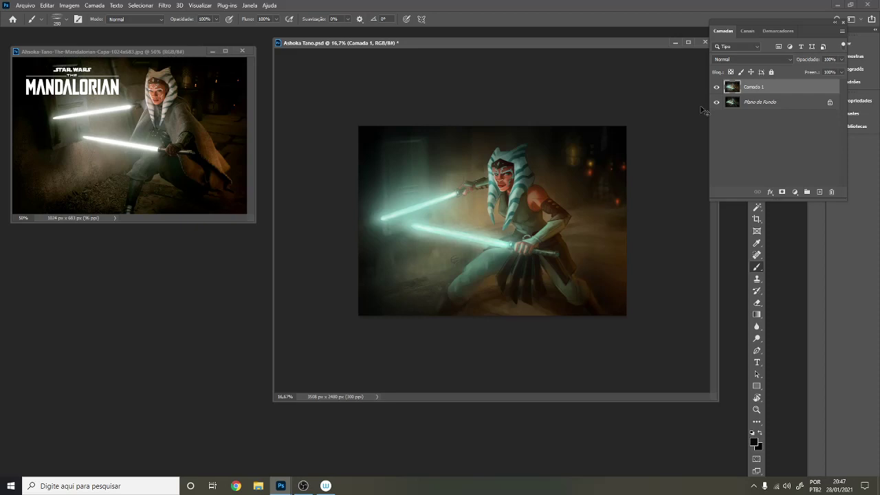
Save the Ashoka Tano.psd illustration and enlarge the view to 33.3% on the character
key(ctrl+plus)
key(ctrl+plus)
key(ctrl+minus)
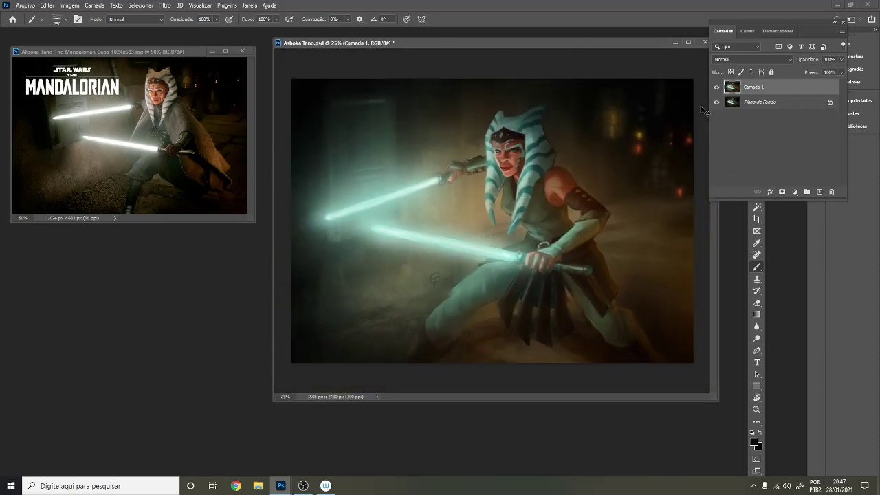
key(ctrl+s)
key(ctrl+plus)
key(ctrl+minus)
key(ctrl+plus)
key(ctrl+plus)
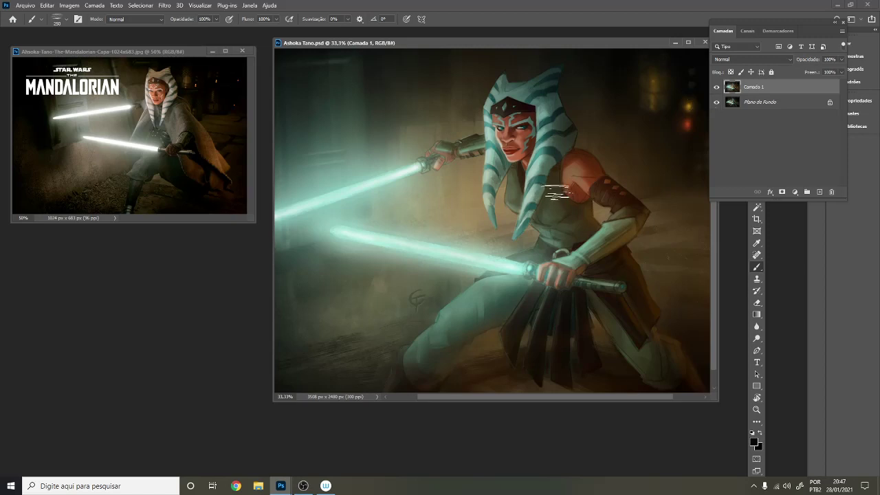
Select the Redondo macio brush, sample a dark green near the longer head-tail and reduce the brush to 90 px
right_click(561, 198)
click(643, 338)
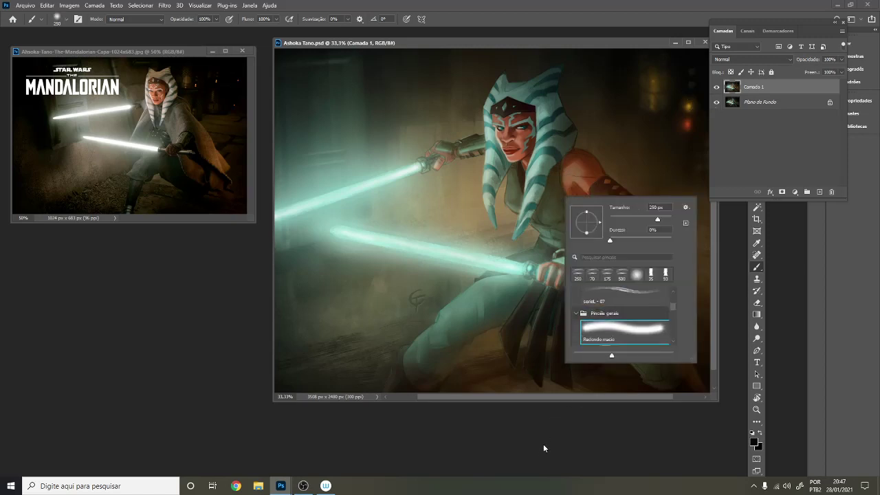
click(607, 434)
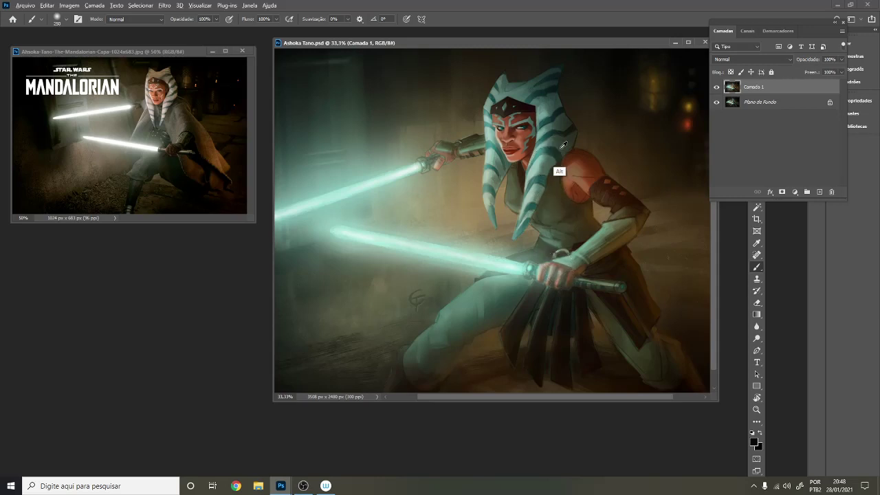
mouse_move(557, 173)
mouse_down()
mouse_move(558, 154)
mouse_move(543, 165)
mouse_up()
key(bracketleft)
key(bracketleft)
key(bracketleft)
key(bracketleft)
key(bracketleft)
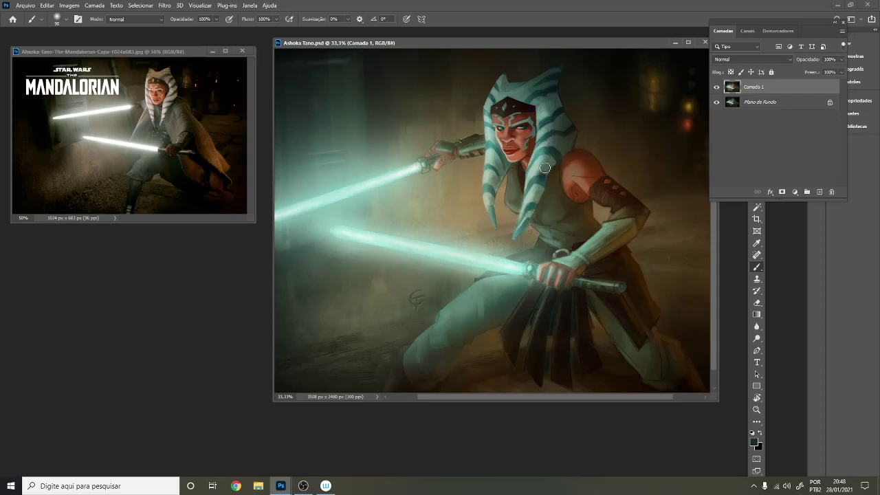
key(bracketleft)
Shade the longer head-tail from tip to cheek using the Redondo macio - opacidade de pressão brush at 100 px
right_click(561, 191)
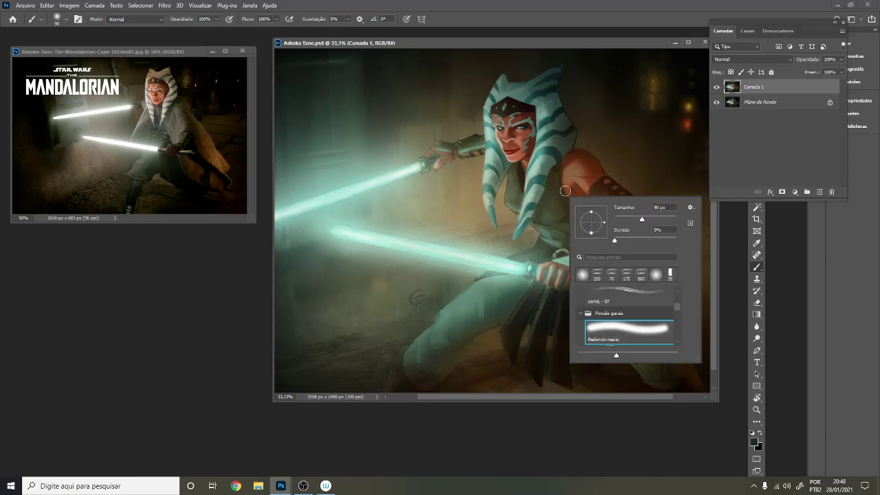
drag(677, 305, 677, 294)
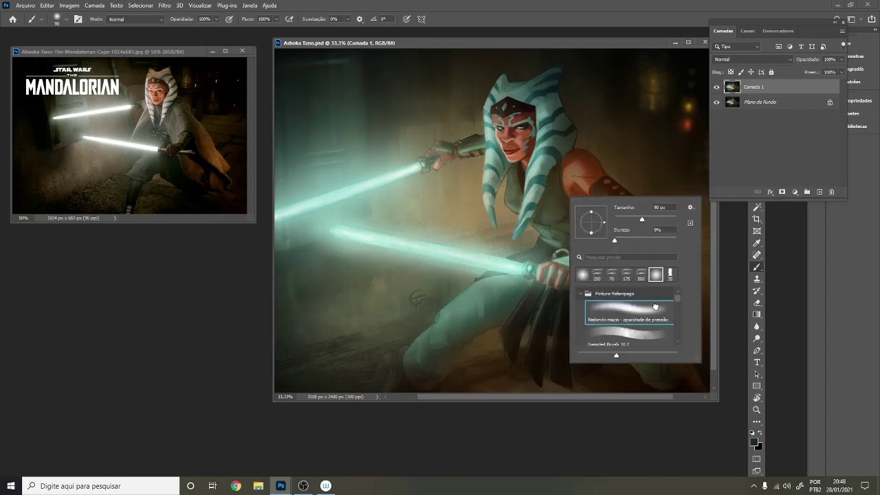
click(604, 426)
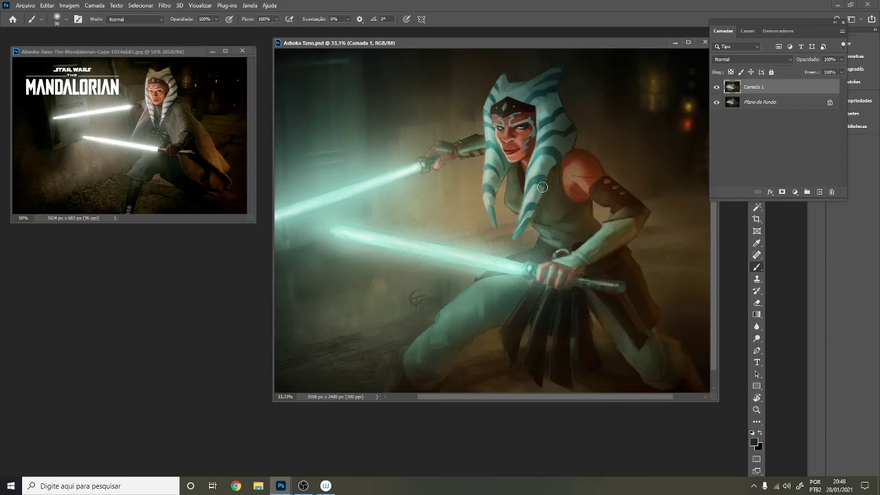
key(bracketright)
mouse_move(524, 227)
mouse_down()
mouse_move(558, 142)
mouse_move(544, 164)
mouse_up()
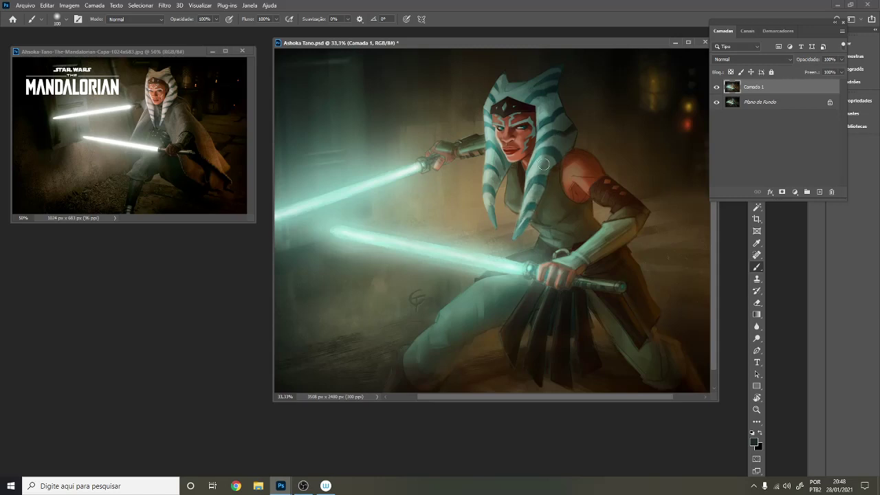
Set the foreground colour to dark teal 1e4843
click(753, 442)
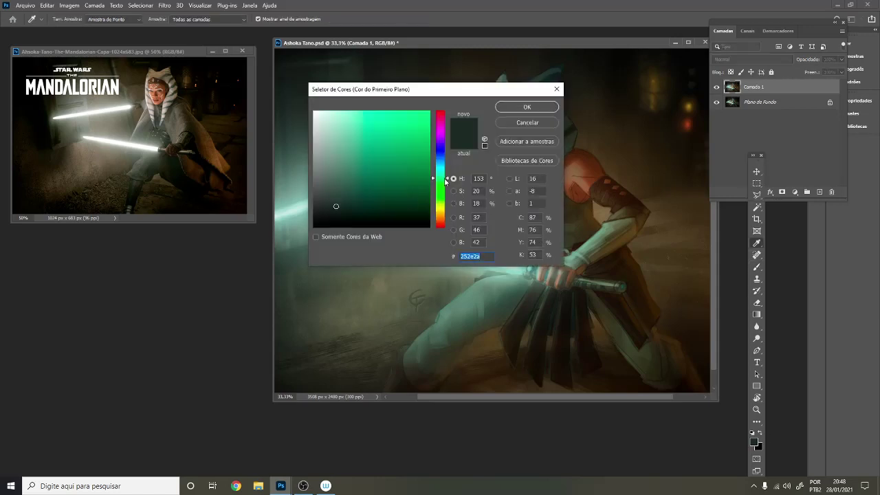
click(380, 195)
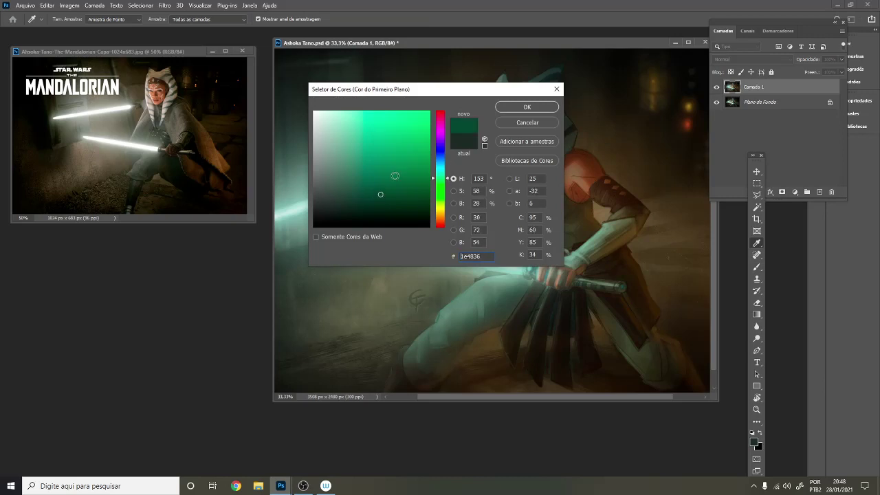
drag(447, 180, 448, 173)
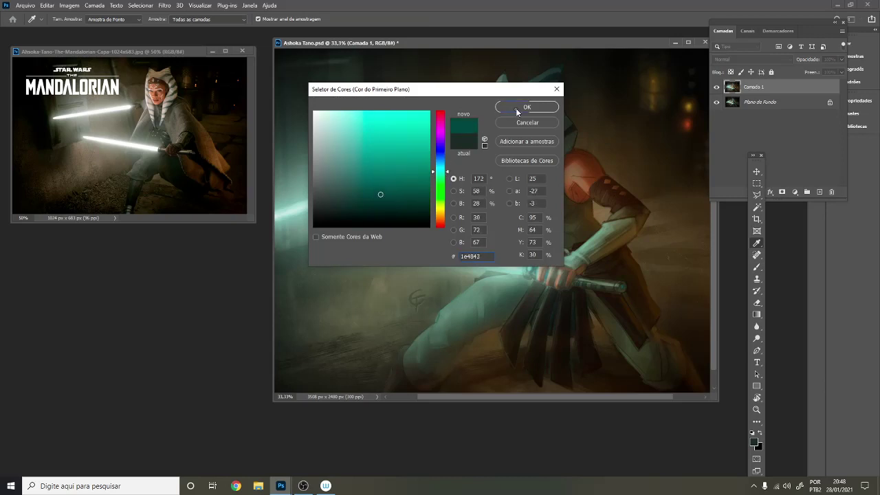
click(527, 107)
key(ctrl)
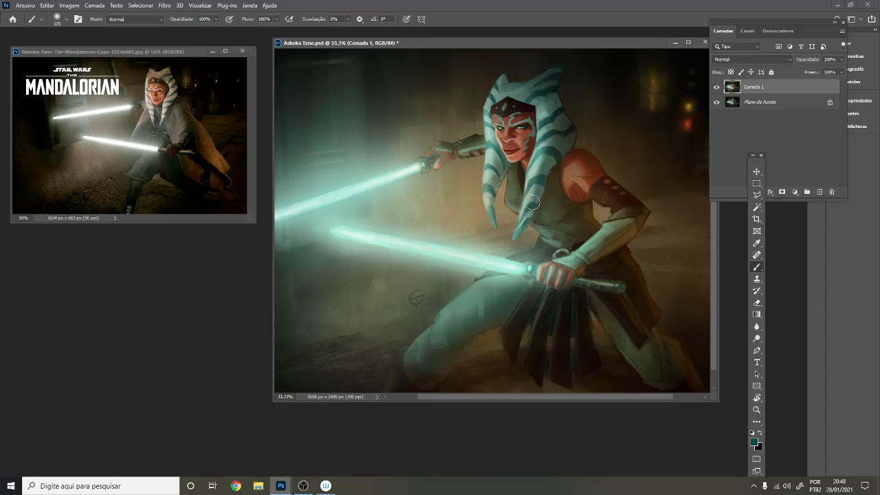
Brush dark teal shading over both head-tails with the soft brush reduced to 90 px
key(bracketright)
key(bracketleft)
key(bracketleft)
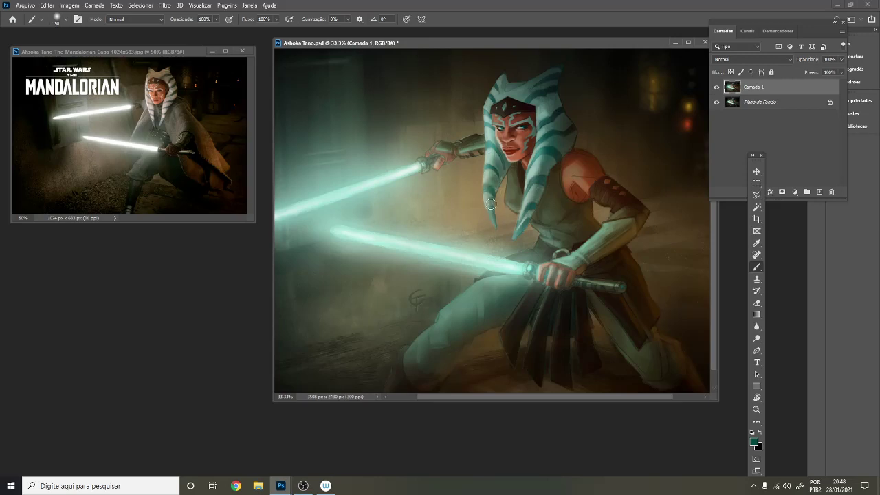
key(bracketleft)
key(bracketleft)
key(bracketleft)
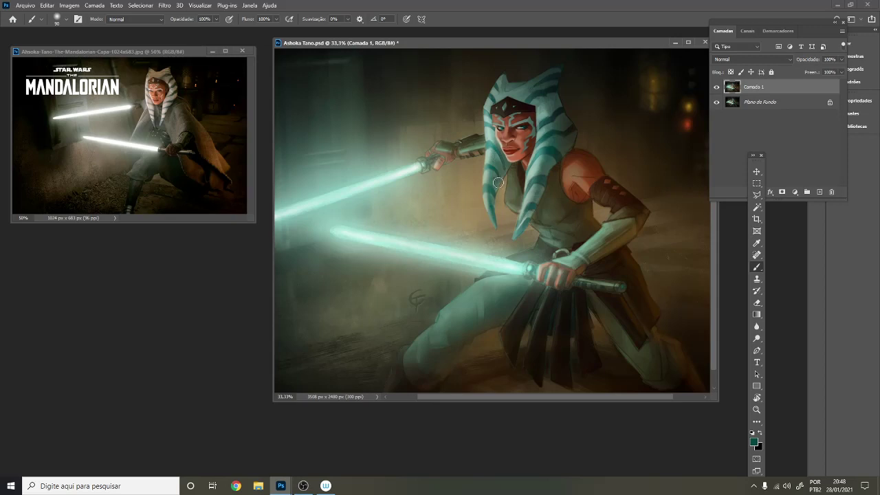
Darken the rear head-tail above the shoulder with near-black soft brush strokes, using a 100 px brush and reducing it to 30 px
key(bracketright)
key(bracketright)
key(bracketright)
key(bracketright)
key(bracketright)
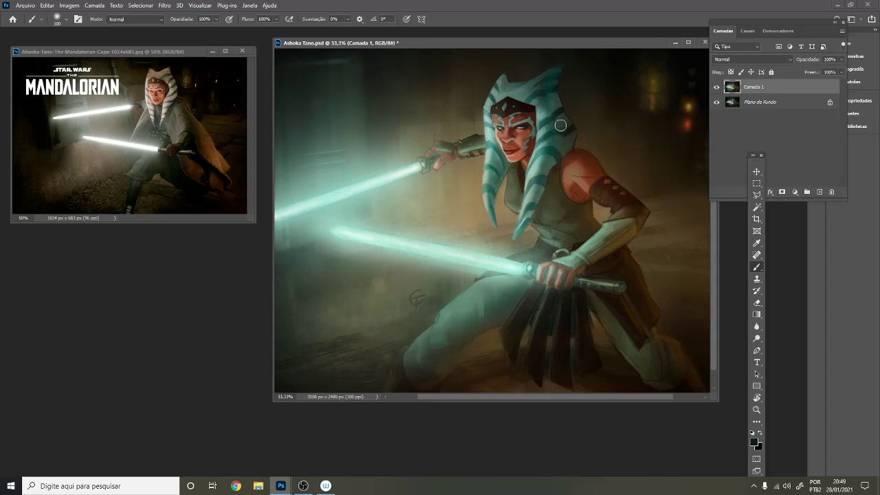
key(bracketleft)
key(bracketleft)
key(bracketleft)
key(bracketleft)
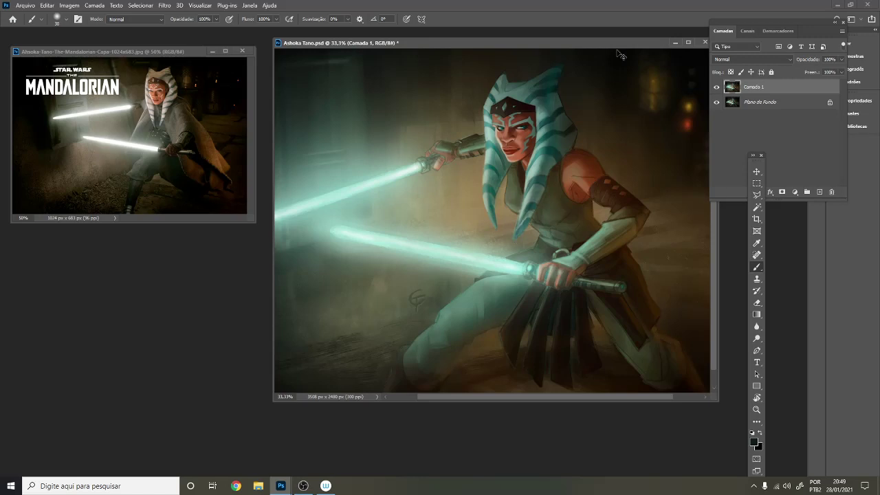
Sample a dark green from the longer head-tail as the painting colour
key(alt)
alt+click(532, 204)
alt+click(545, 151)
key(ctrl+minus)
key(ctrl+plus)
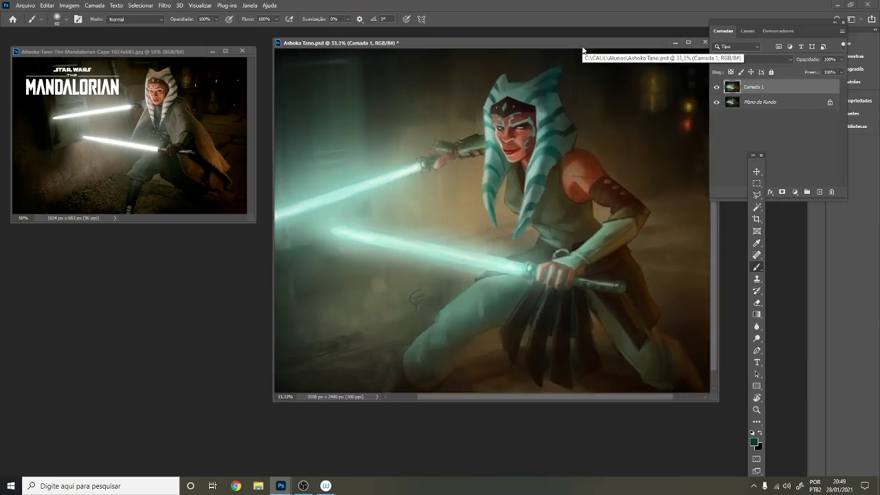
Deepen the dark green shading on both head-tails with the soft brush at 100 px, reducing it to 90 and 60 px
key(bracketright)
key(bracketright)
key(bracketright)
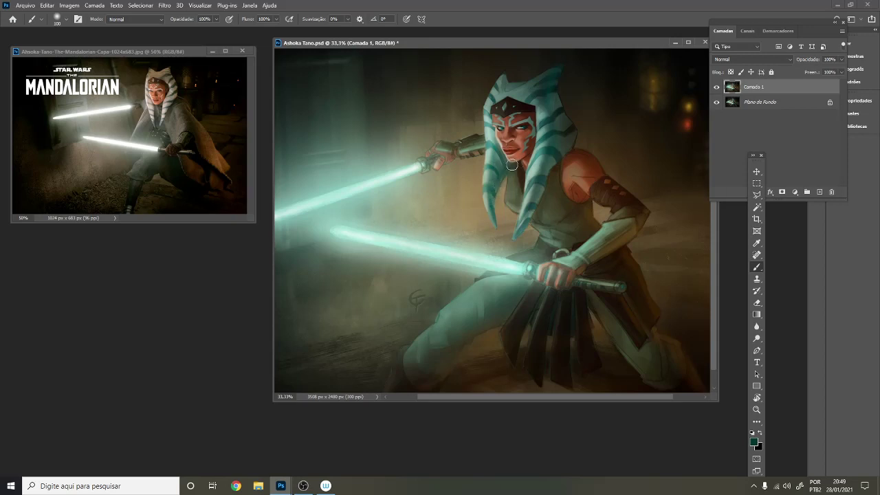
key(bracketleft)
key(bracketleft)
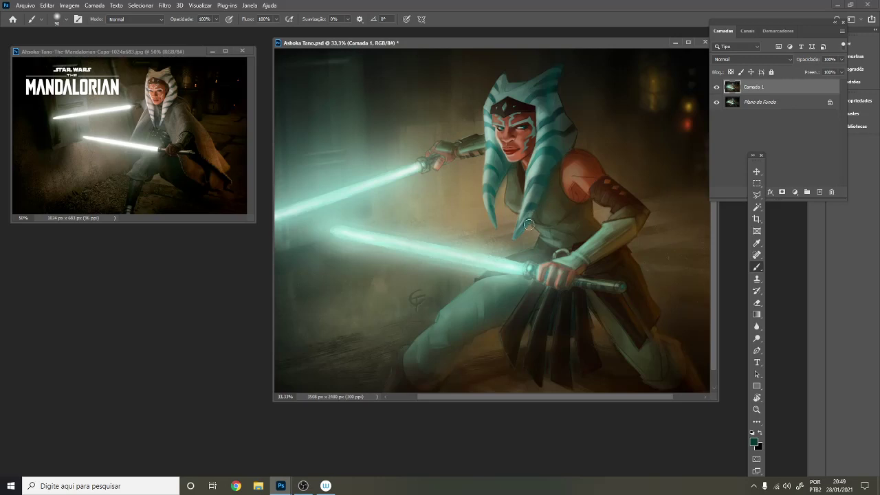
key(bracketleft)
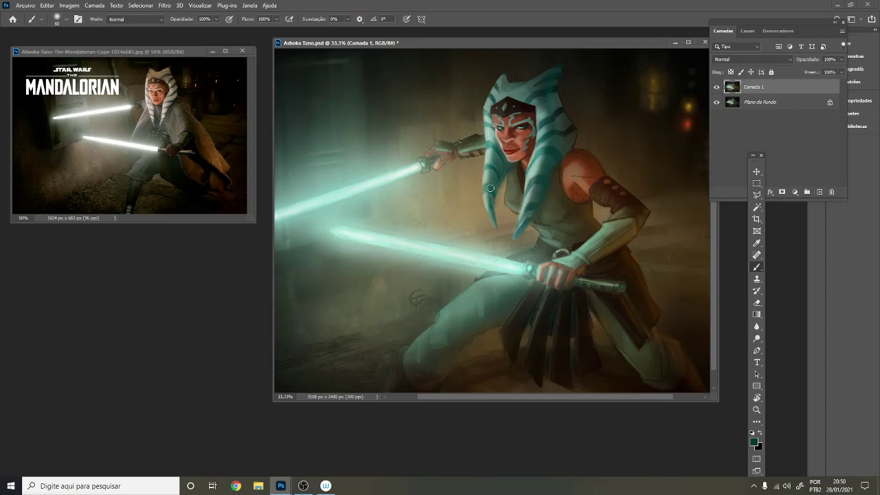
Compare the whole repainted illustration with the original by toggling the visibility of Camada 1, leaving the layer shown
key(ctrl+minus)
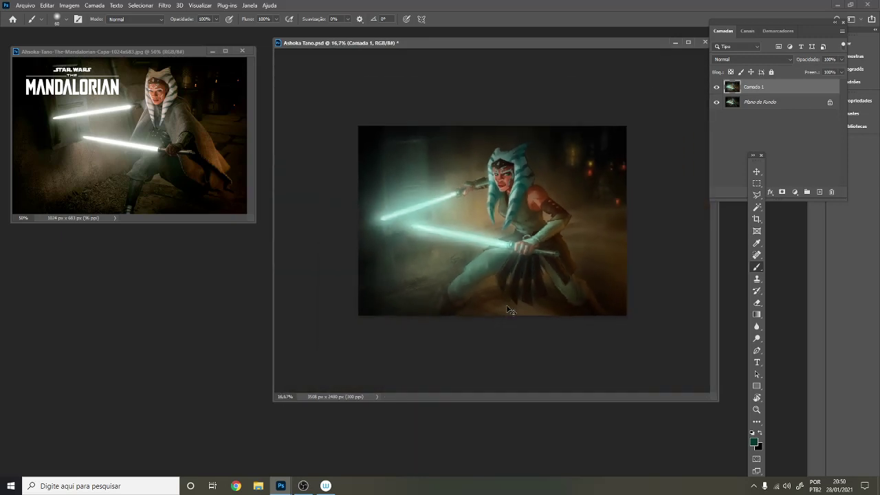
key(ctrl+plus)
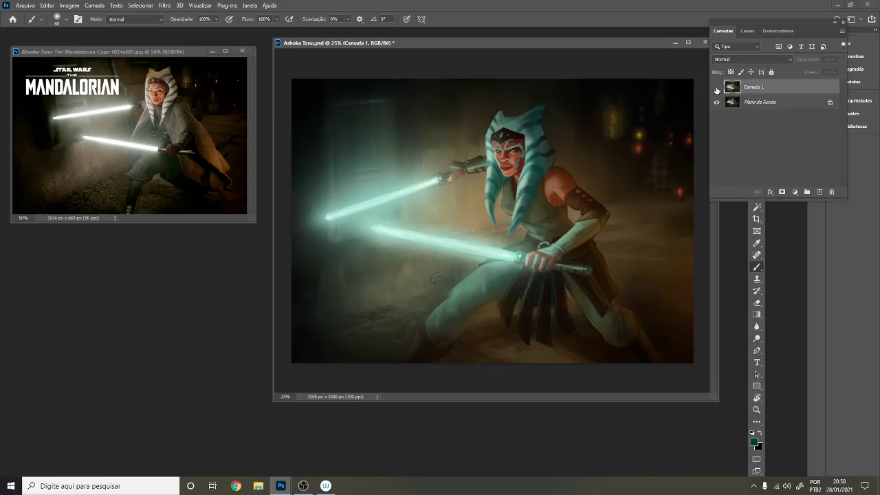
click(717, 90)
click(717, 90)
click(717, 90)
click(717, 90)
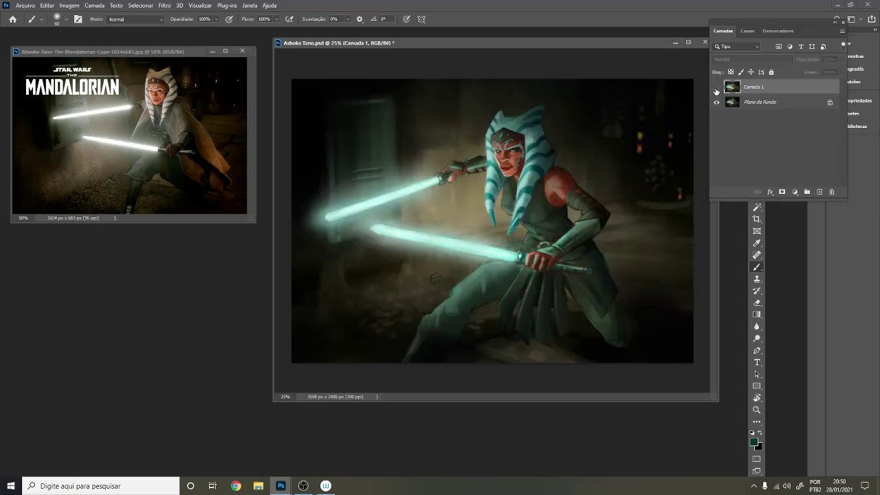
click(716, 90)
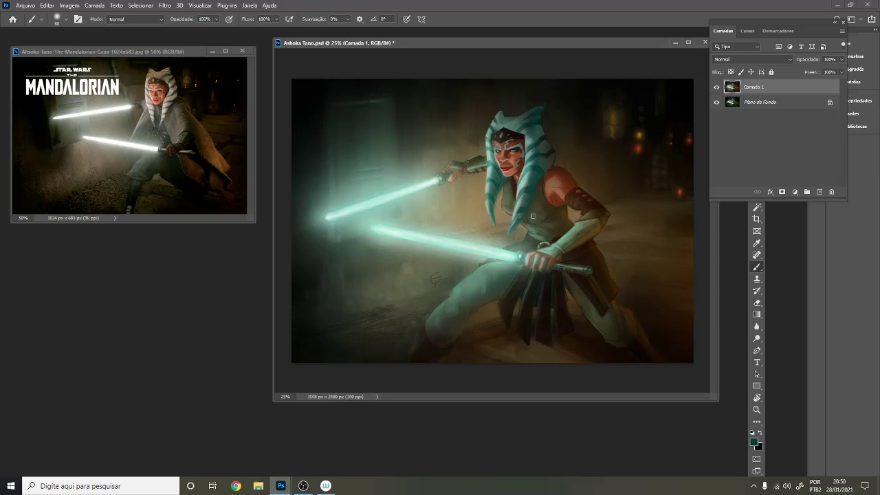
key(ctrl+plus)
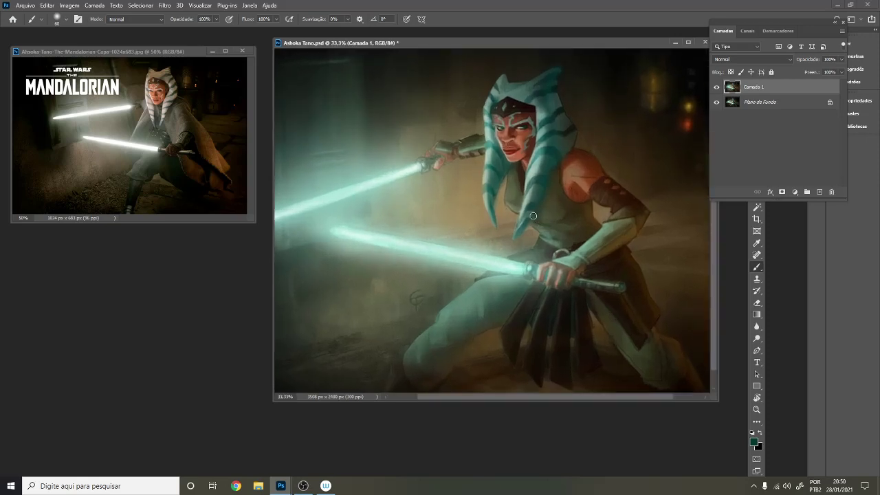
Sample a dark skin tone from the face and shade the headdress and shoulder with a soft brush up to about 80 px
alt+click(517, 129)
key(bracketleft)
key(bracketleft)
key(bracketleft)
key(bracketright)
key(bracketright)
key(bracketright)
key(bracketright)
key(bracketright)
key(bracketright)
key(bracketright)
key(bracketleft)
key(bracketleft)
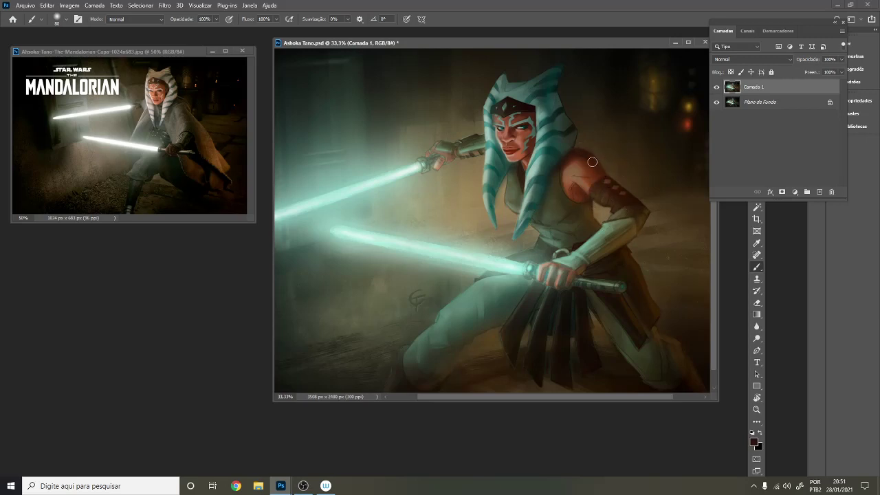
key(alt)
Compare the whole painting with Camada 1 hidden and shown, checking the OBS recording window in between
key(ctrl+minus)
key(ctrl+minus)
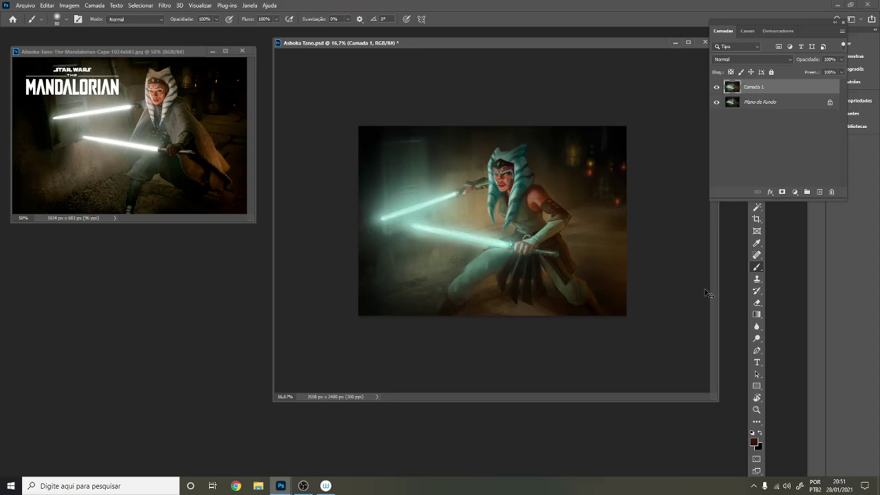
key(ctrl+plus)
key(ctrl+plus)
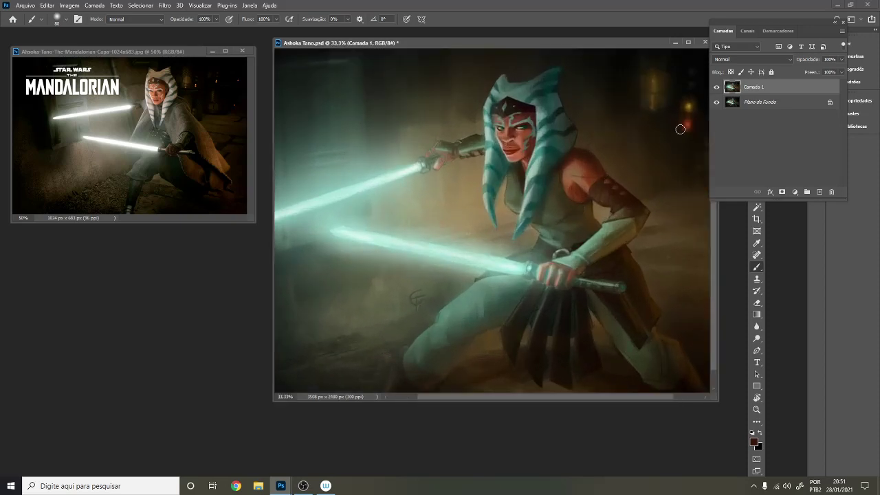
key(ctrl+minus)
key(ctrl+minus)
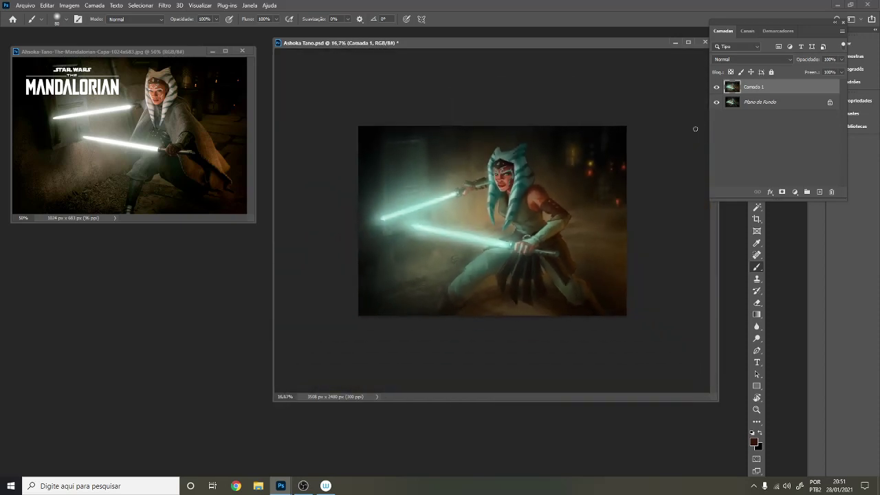
click(716, 88)
click(716, 88)
click(303, 485)
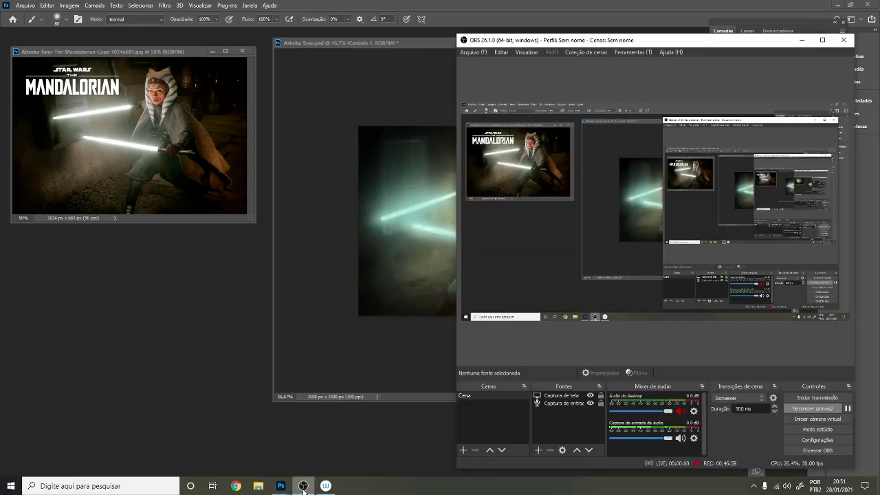
click(303, 485)
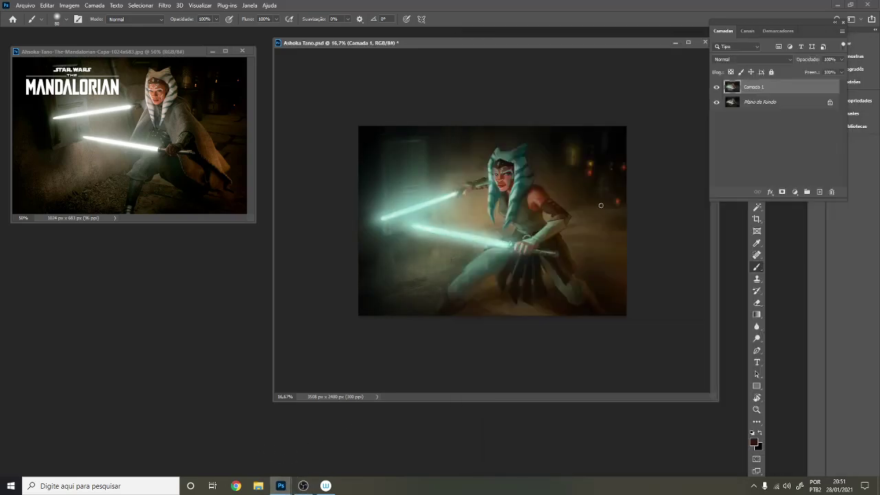
click(716, 87)
click(716, 87)
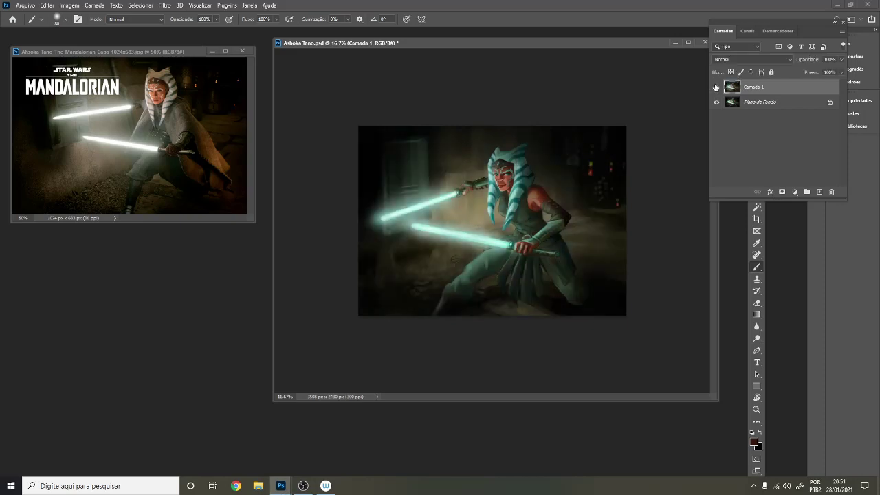
click(715, 87)
click(716, 87)
click(716, 87)
click(715, 87)
click(716, 88)
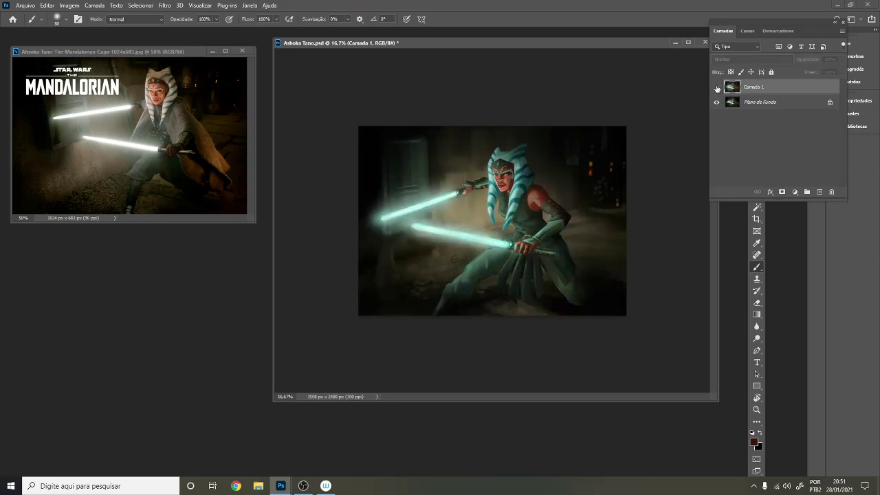
click(716, 88)
Choose Sampled Brush 10 2 and set the foreground colour to an orange-brown with H 34, S 84 and B 39
key(ctrl+plus)
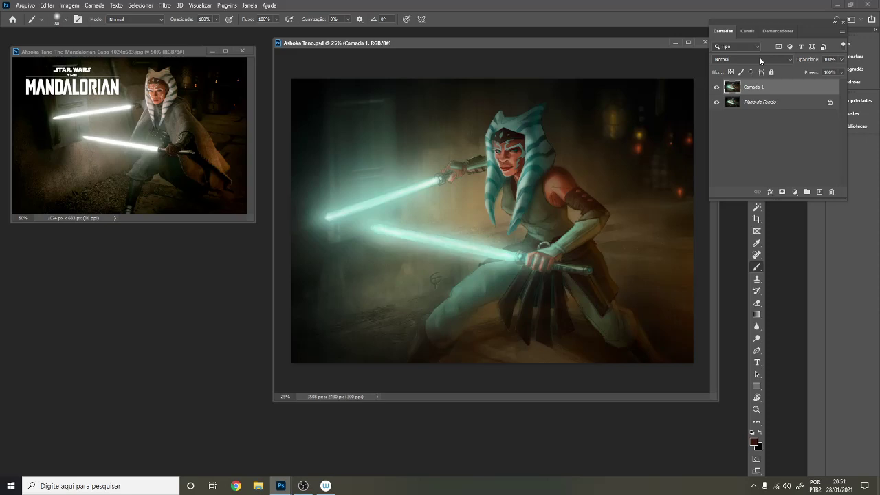
right_click(646, 263)
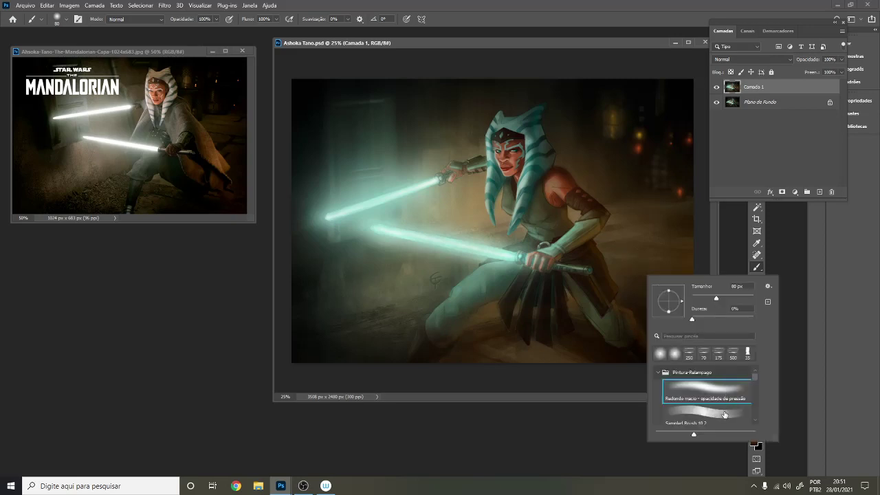
click(675, 413)
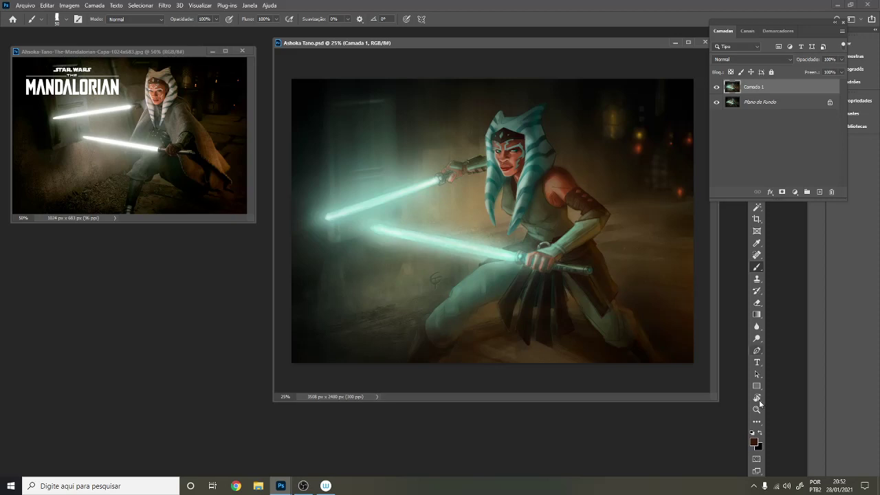
click(753, 441)
click(410, 184)
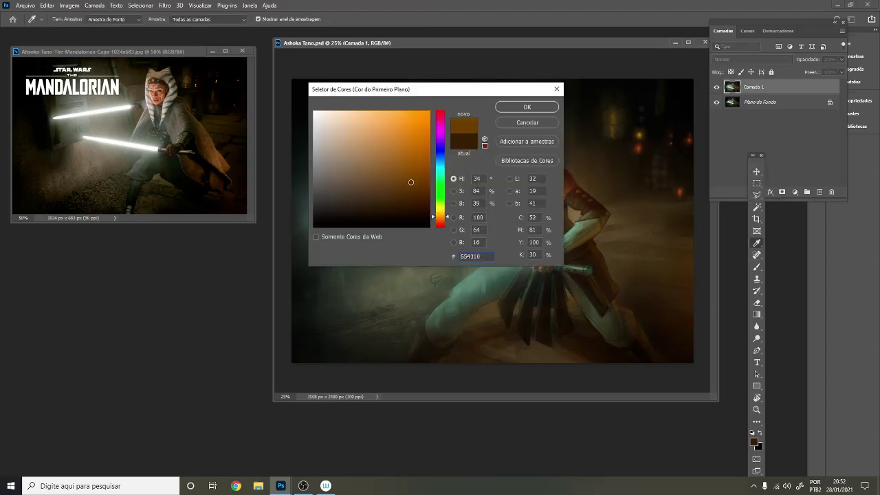
click(527, 106)
Choose the Redondo macio - opacidade de pressão brush, enlarge it to about 150 px and brush brown light onto the headdress beside the shoulder
scroll(539, 96, up, 1)
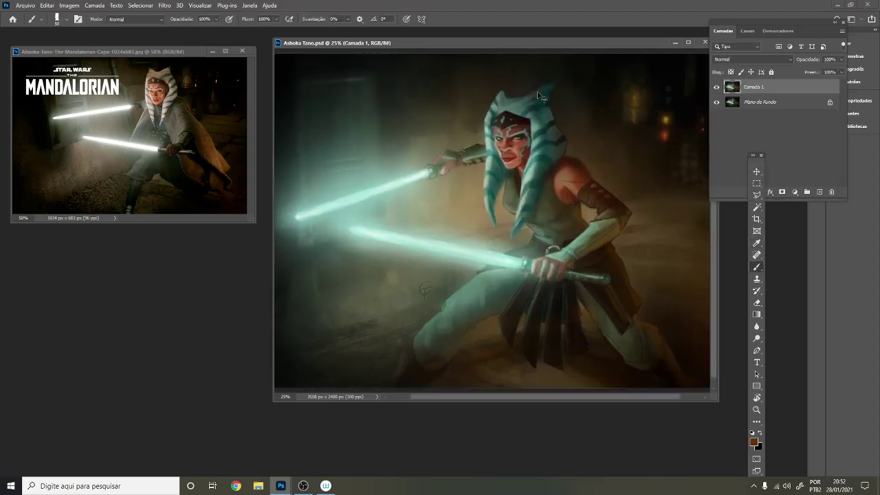
right_click(576, 172)
click(618, 302)
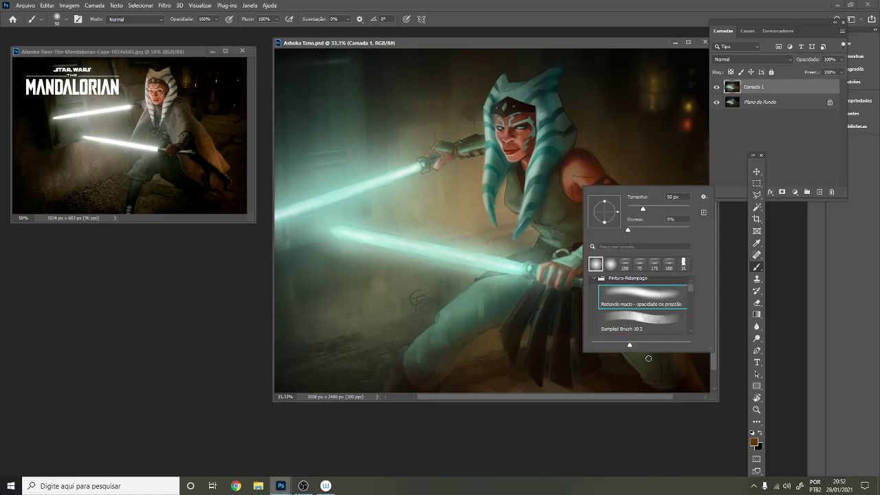
click(640, 406)
key(bracketright)
key(bracketright)
key(bracketright)
key(bracketright)
key(bracketright)
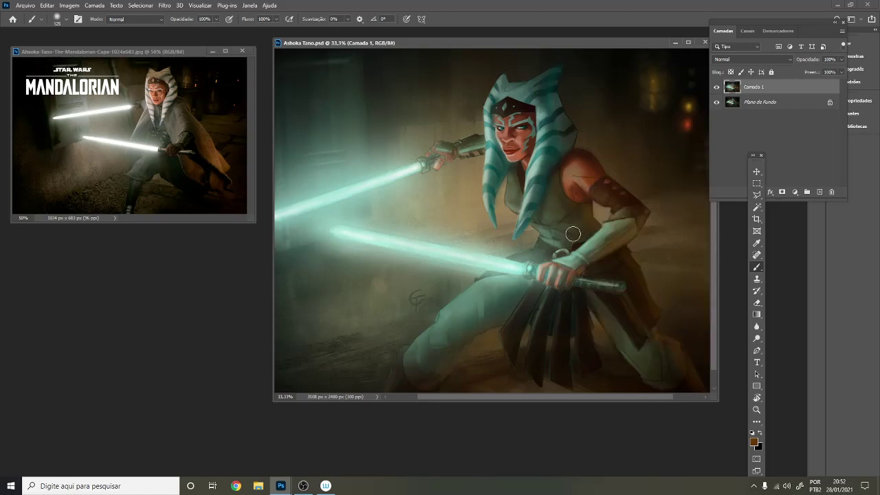
scroll(559, 158, down, 1)
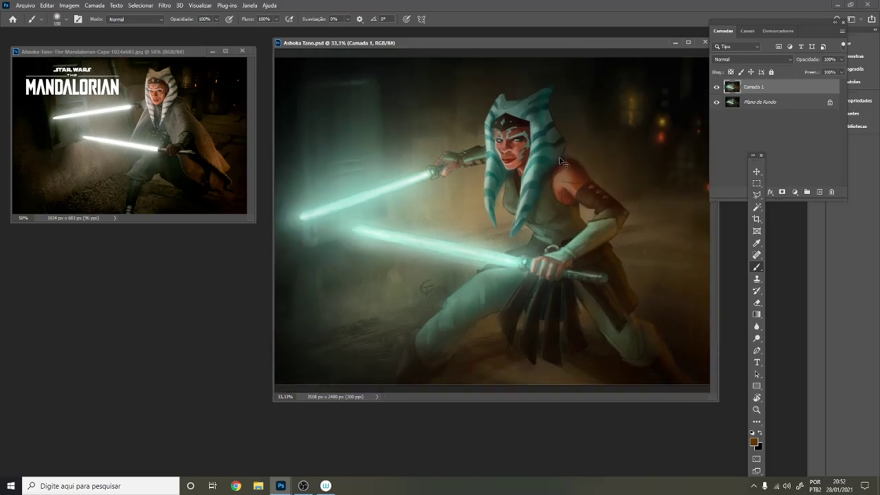
mouse_move(559, 158)
mouse_down()
mouse_move(538, 135)
mouse_move(542, 148)
mouse_move(537, 127)
mouse_move(545, 163)
mouse_up()
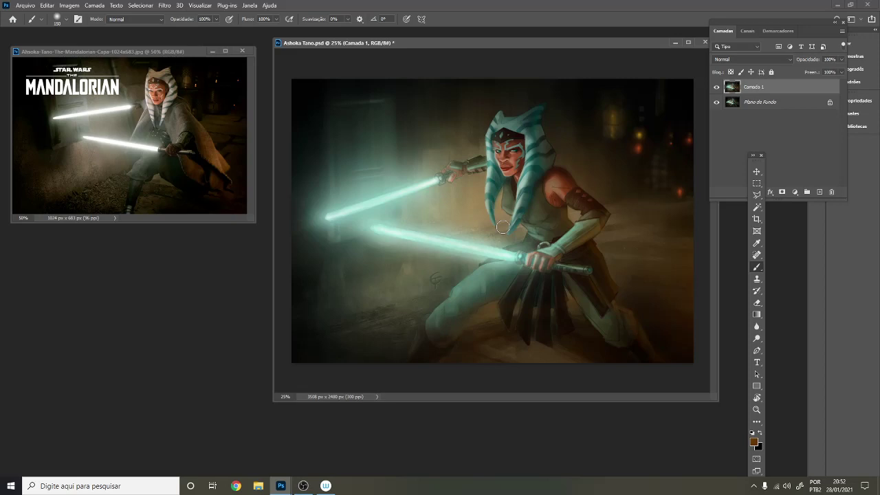
Try a brown stroke with a larger soft brush over the headdress above the shoulder
key(bracketright)
key(bracketright)
key(bracketright)
key(bracketright)
key(bracketright)
mouse_move(544, 167)
mouse_down()
mouse_move(537, 131)
mouse_move(538, 161)
mouse_up()
key(ctrl+z)
Build up soft brown light along the rear of the headdress and the shoulder, varying the brush size
key(bracketleft)
key(bracketleft)
key(bracketleft)
key(bracketleft)
key(bracketleft)
key(bracketleft)
key(bracketleft)
key(bracketleft)
key(bracketleft)
key(bracketleft)
key(bracketright)
key(bracketright)
key(bracketright)
key(bracketright)
key(bracketright)
key(bracketright)
key(bracketright)
key(bracketleft)
key(bracketleft)
key(bracketleft)
key(bracketleft)
key(bracketleft)
key(bracketleft)
key(bracketleft)
key(bracketleft)
key(bracketleft)
key(bracketleft)
key(bracketleft)
key(bracketleft)
key(bracketleft)
key(bracketright)
key(bracketright)
key(bracketright)
key(bracketright)
scroll(522, 250, down, 3)
scroll(522, 251, up, 5)
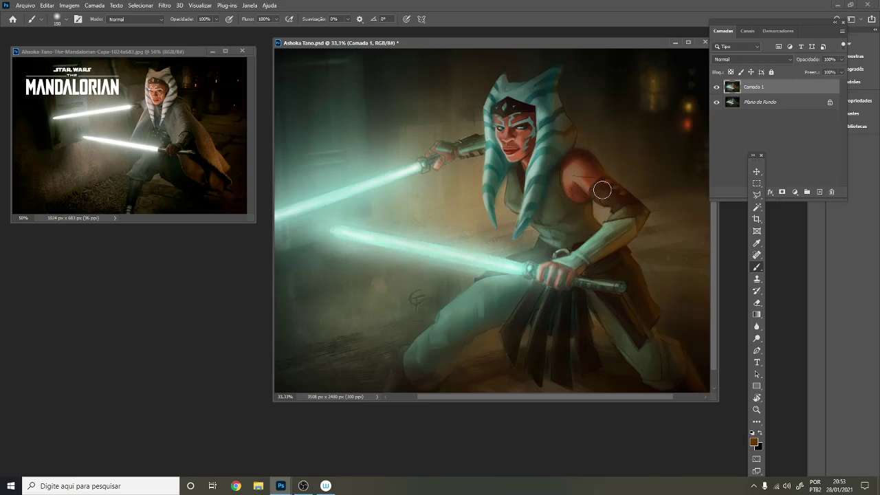
Switch to Sampled Brush 10 2 and repaint the rear edge of the headdress with colours sampled from around it
right_click(594, 141)
click(680, 278)
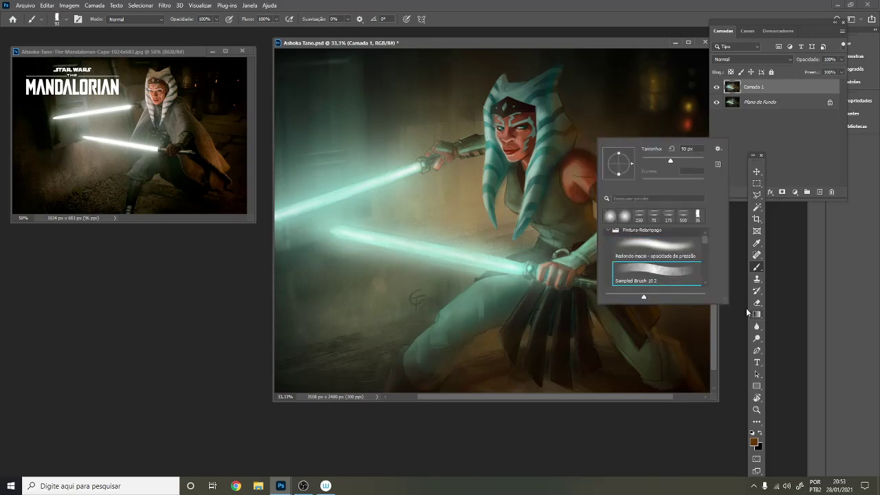
click(727, 306)
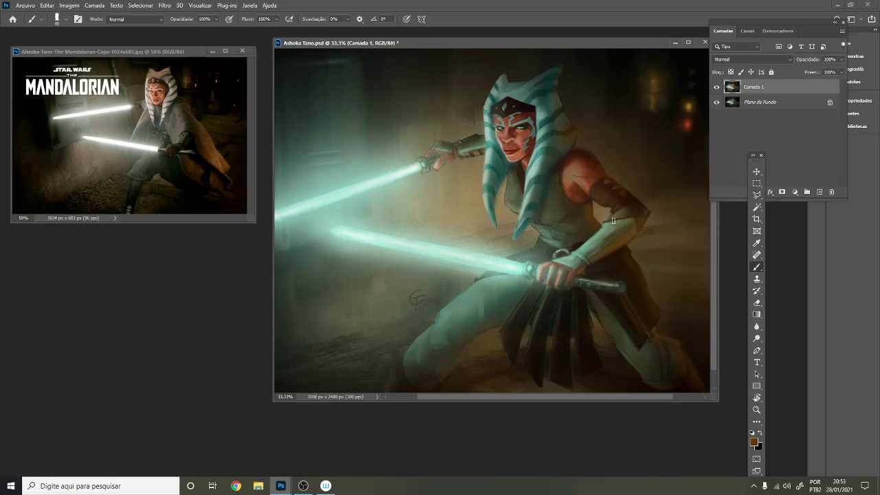
key(alt)
alt+click(564, 101)
alt+click(569, 114)
alt+click(572, 132)
key(bracketleft)
key(bracketleft)
key(bracketright)
scroll(603, 214, down, 2)
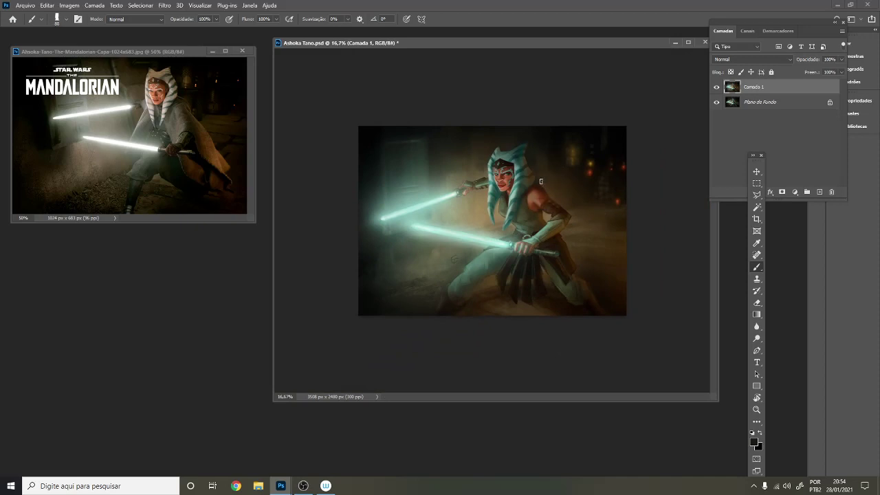
Sample a dark brown from the painting and adjust the foreground colour to the warmer, lighter brown 544128
key(alt)
key(alt)
key(alt)
key(alt)
key(ctrl+plus)
key(ctrl+plus)
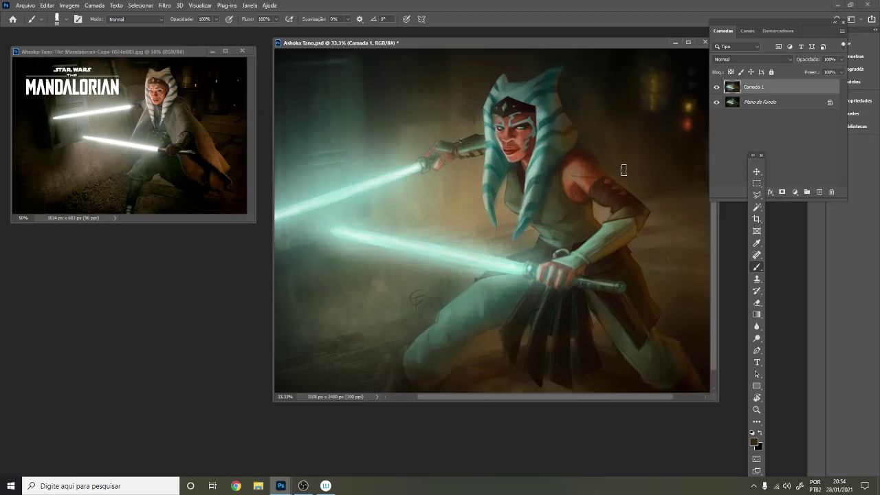
click(754, 442)
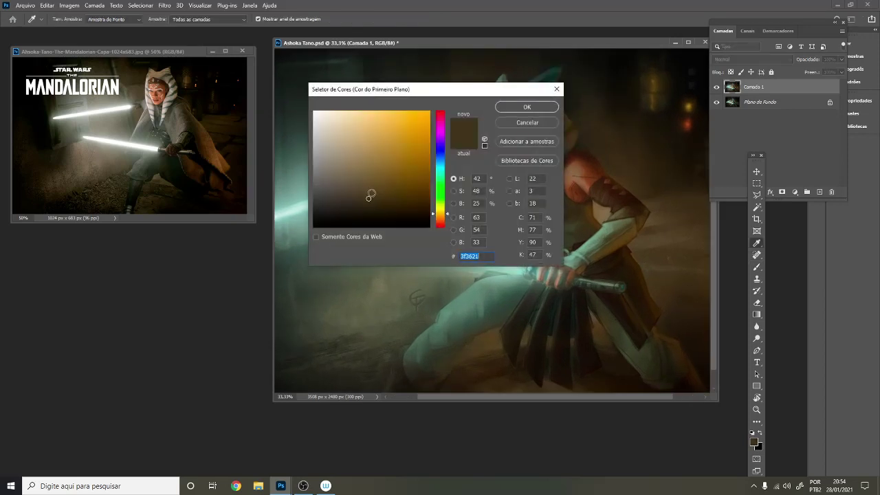
drag(369, 197, 374, 188)
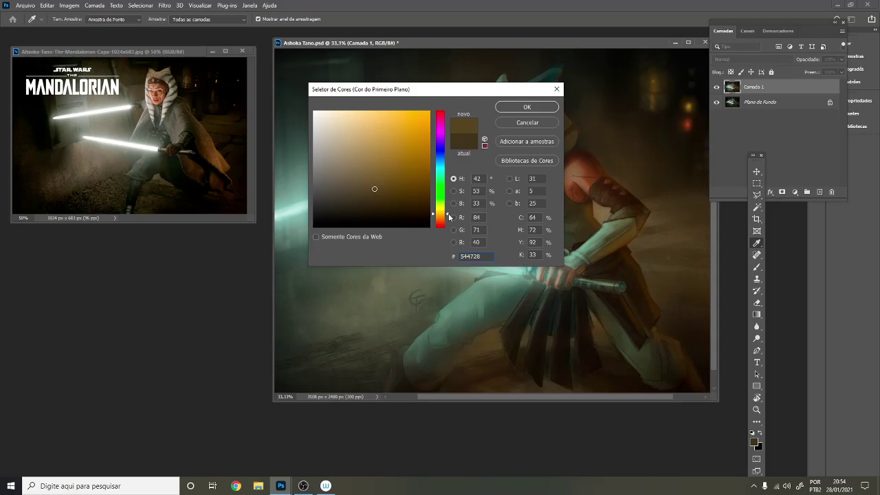
drag(449, 217, 447, 219)
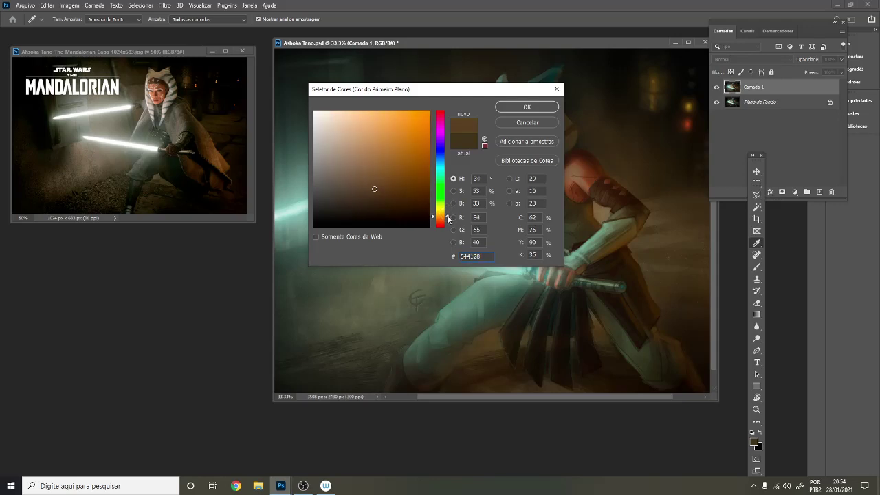
click(526, 107)
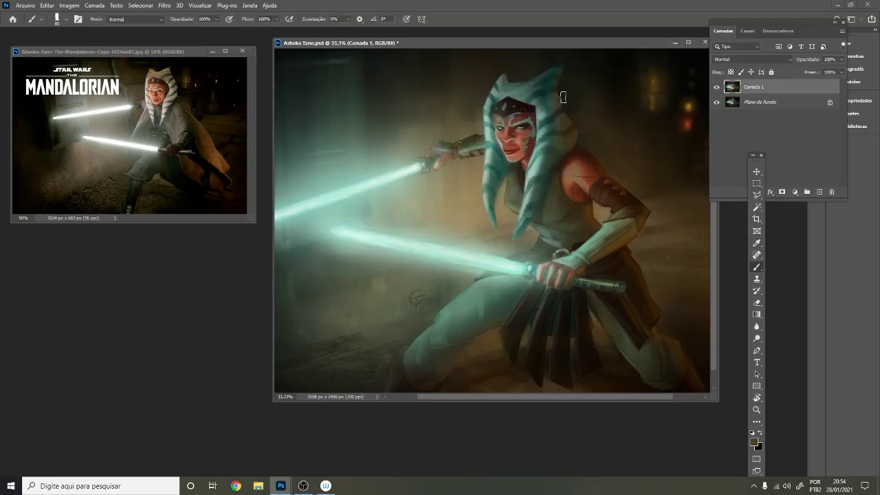
Refine the rear edge of the headdress with warm brown strokes, reducing the brush to about 30 px
key(bracketleft)
key(bracketleft)
key(bracketleft)
key(bracketleft)
key(bracketleft)
key(bracketleft)
key(bracketleft)
key(bracketleft)
key(bracketright)
key(bracketright)
key(bracketright)
key(ctrl+minus)
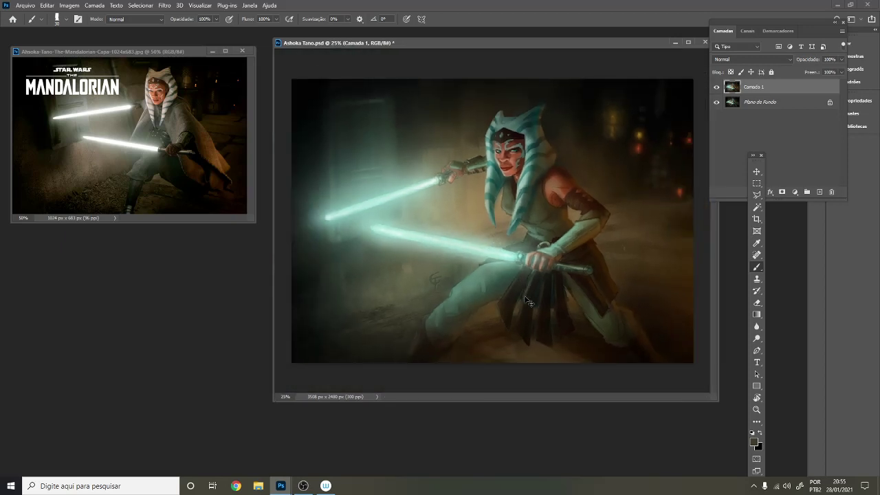
Compare the repainted version against the original by hiding and showing Camada 1
click(716, 87)
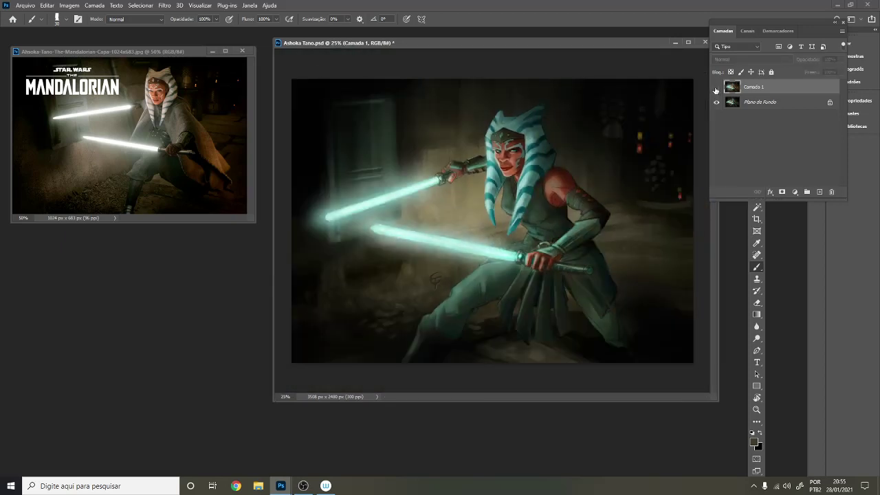
click(716, 87)
click(716, 88)
click(716, 88)
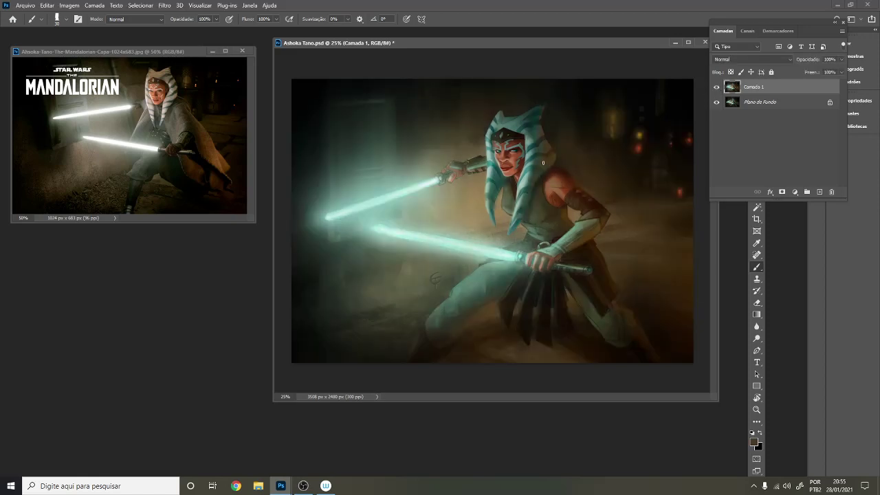
Retouch the shoulder and arm with a brush of about 40 px, using colours sampled from the shoulder, background lights and forearm
key(alt)
alt+click(563, 167)
alt+click(562, 180)
alt+click(639, 134)
key(bracketleft)
key(bracketright)
key(bracketleft)
key(bracketleft)
key(alt)
key(ctrl)
alt+click(570, 230)
Paint an orange-brown rim light along the outer edge of the bent arm's wrap and elbow with a smaller brush
key(ctrl+minus)
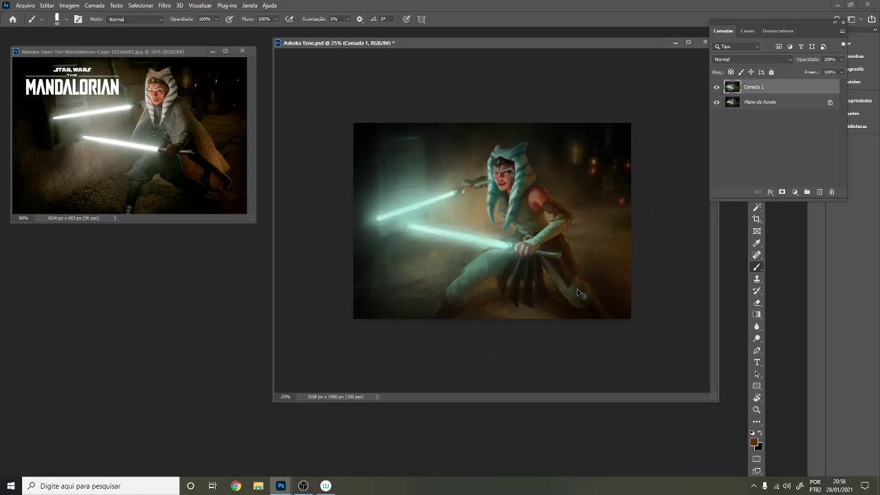
key(ctrl+plus)
key(ctrl+plus)
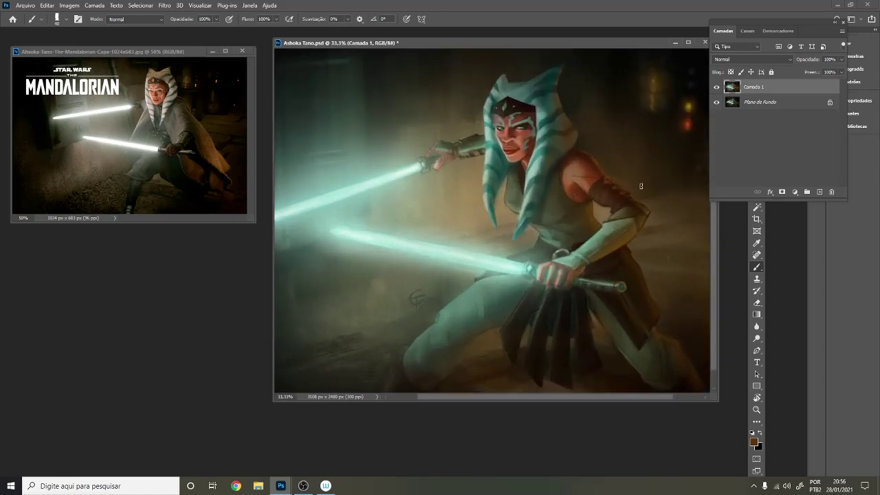
key(ctrl+plus)
drag(653, 212, 452, 255)
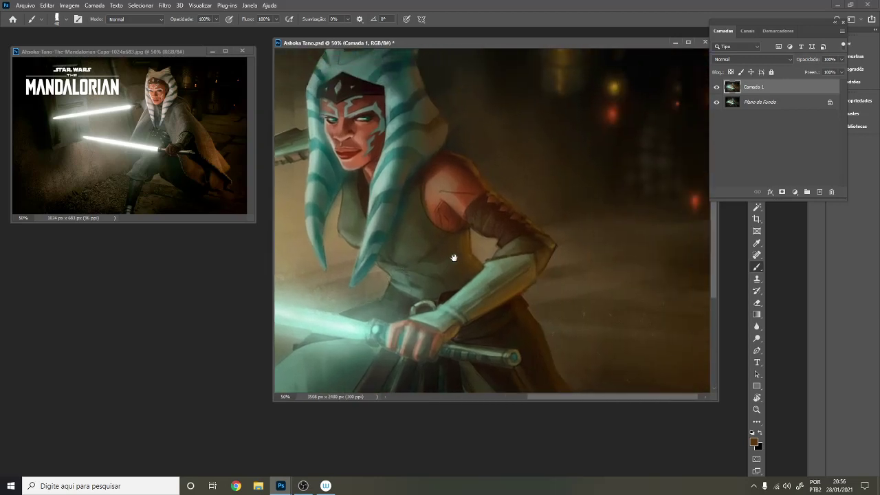
key(bracketleft)
key(bracketleft)
key(bracketleft)
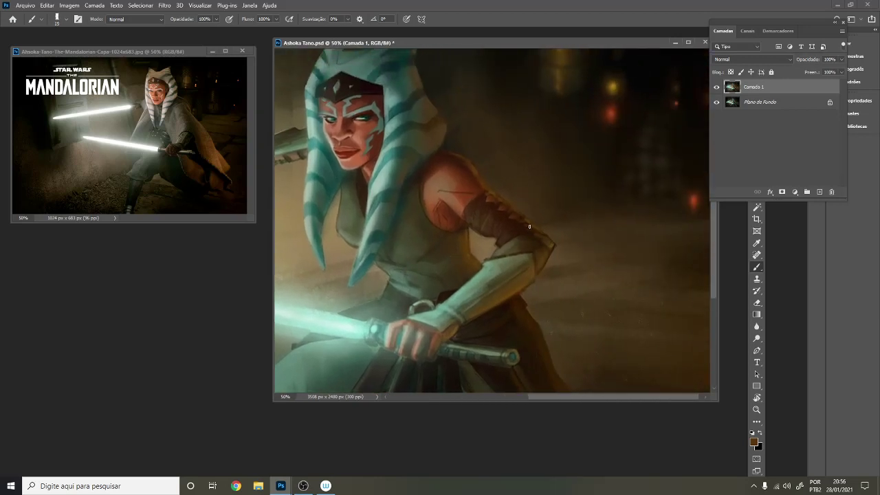
Sample the shoulder's edge colour, reset the colours to default black and white, and retouch the arm's details with a small brush
key(alt)
alt+click(467, 177)
key(d)
key(bracketright)
key(bracketright)
key(bracketright)
key(bracketleft)
key(bracketleft)
key(bracketright)
key(bracketleft)
scroll(529, 303, down, 2)
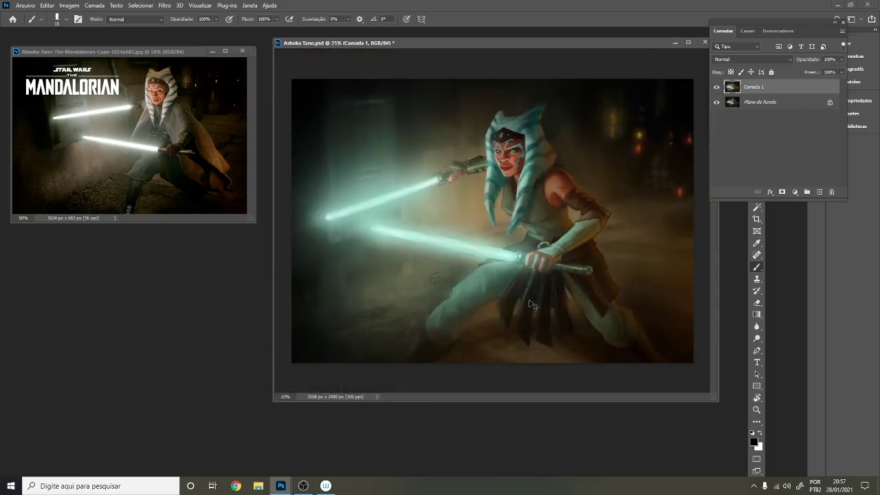
Retouch the shoulder and upper arm with colours sampled from the arm wrap and the shoulder's outer edge
scroll(529, 303, up, 2)
drag(519, 218, 502, 235)
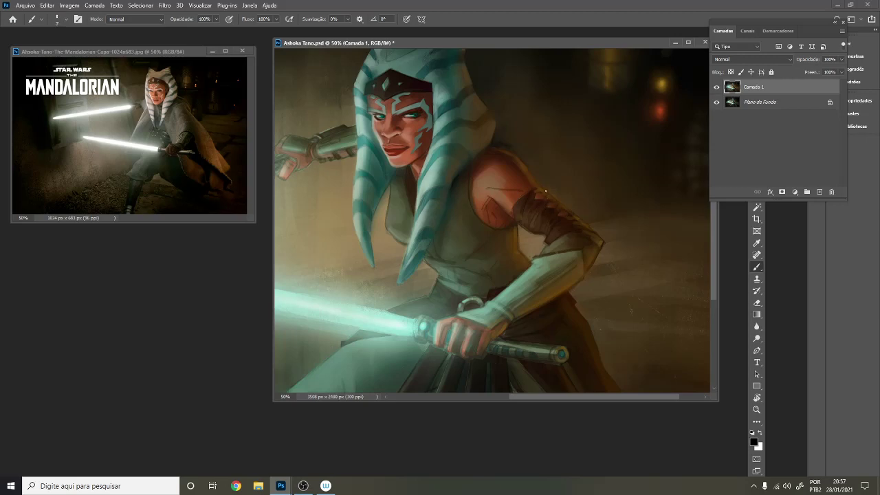
alt+click(534, 222)
key(bracketright)
key(bracketright)
key(alt)
alt+click(506, 153)
alt+click(523, 157)
Refine the arm wrap and elbow with a smaller brush, sampling colours from the wrap's outer edge and inner side
key(bracketleft)
key(bracketleft)
key(bracketleft)
key(bracketleft)
key(bracketleft)
key(bracketleft)
key(bracketleft)
key(bracketleft)
alt+click(547, 189)
key(bracketright)
key(bracketright)
key(bracketright)
alt+click(520, 227)
alt+click(527, 234)
alt+click(528, 241)
alt+click(515, 224)
Hide and show Camada 1 to compare the retouched arm with the original painting
key(ctrl+minus)
key(ctrl+minus)
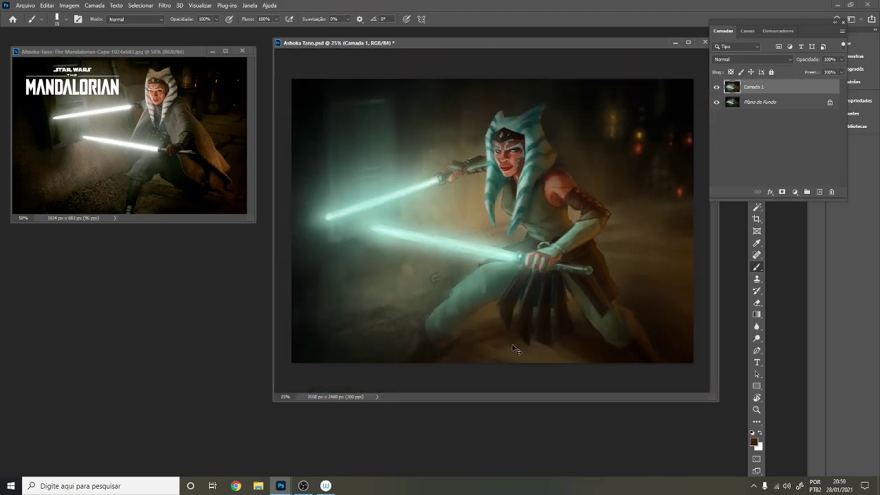
click(716, 87)
click(716, 87)
click(716, 87)
click(716, 88)
Set the foreground colour to orange-brown #724217 and paint warm edge light on the arm and skirt with a 25 px brush
key(ctrl+plus)
key(ctrl+plus)
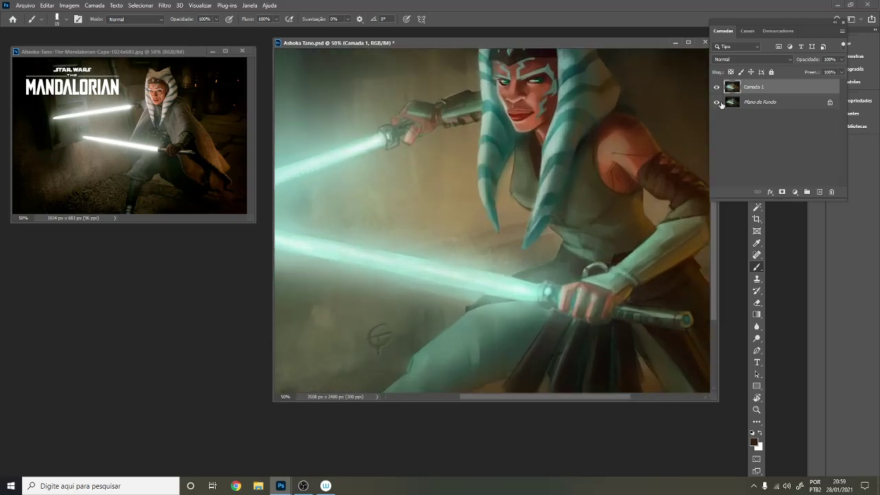
drag(652, 159, 459, 290)
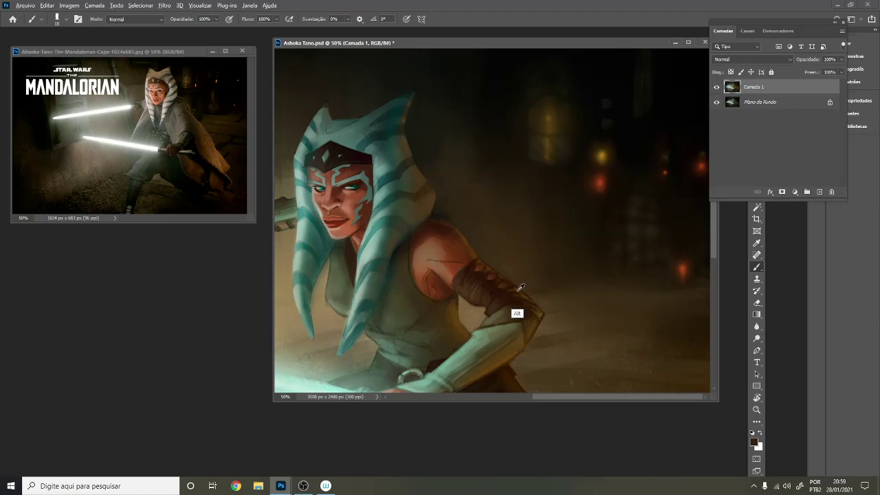
click(753, 442)
click(753, 443)
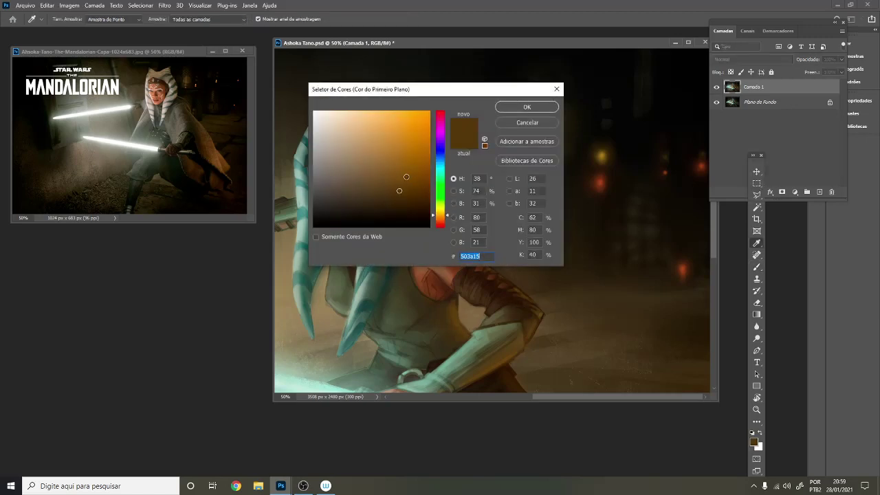
drag(447, 215, 448, 224)
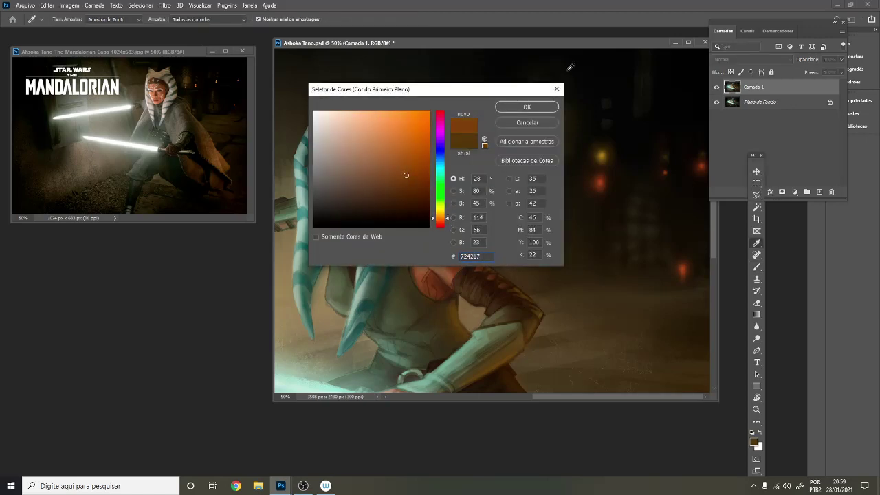
click(553, 108)
key(b)
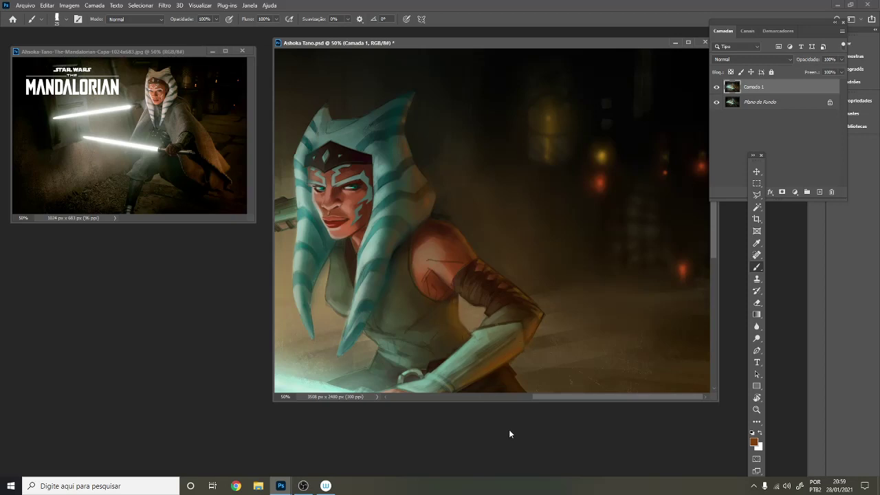
drag(510, 234, 511, 128)
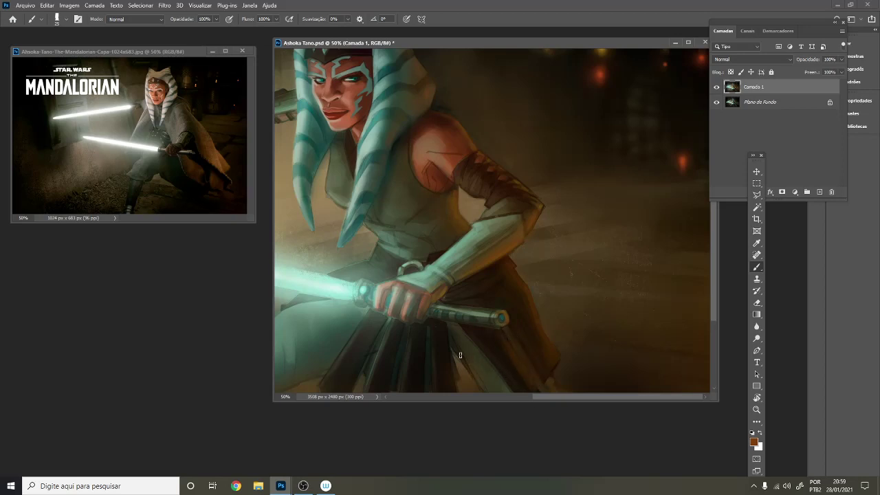
View the whole illustration and toggle Camada 1's visibility to check the warm edge light
key(ctrl+minus)
key(ctrl+minus)
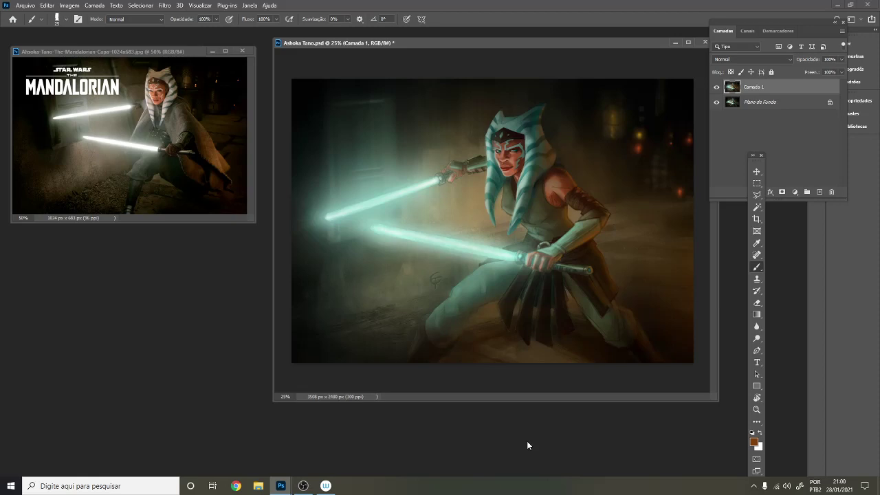
key(ctrl+minus)
key(ctrl+plus)
click(716, 87)
click(716, 87)
Switch to the Redondo macio - opacidade de pressão brush and set the foreground colour to orange #a65915
right_click(640, 214)
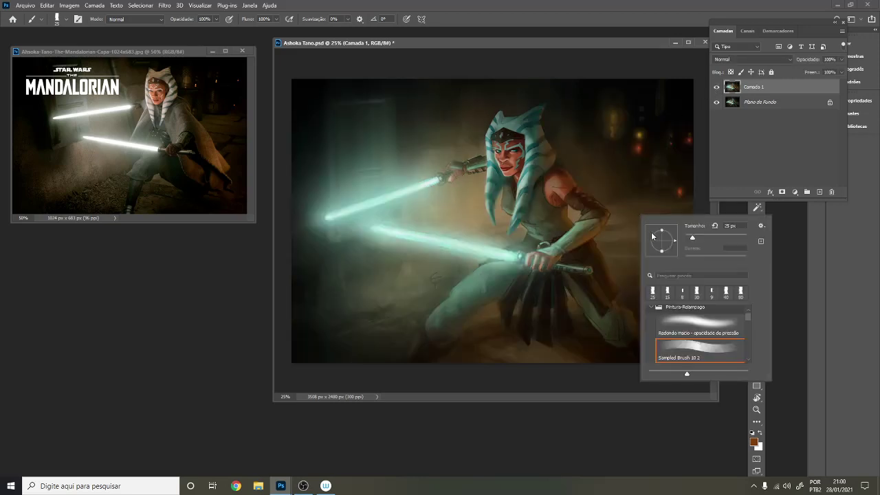
click(717, 329)
click(644, 430)
click(753, 440)
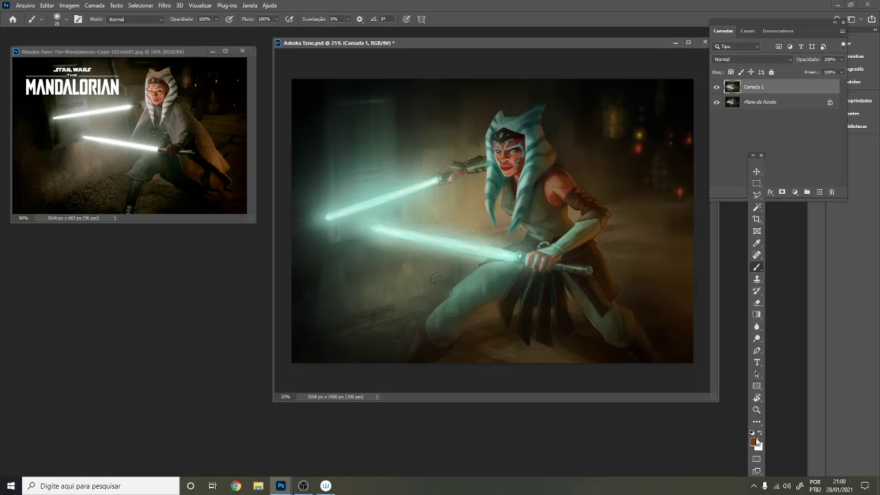
click(415, 145)
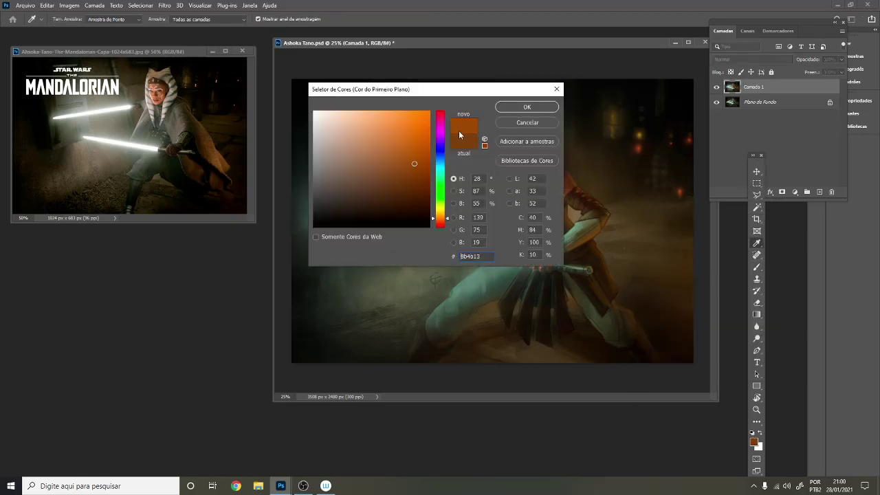
click(553, 108)
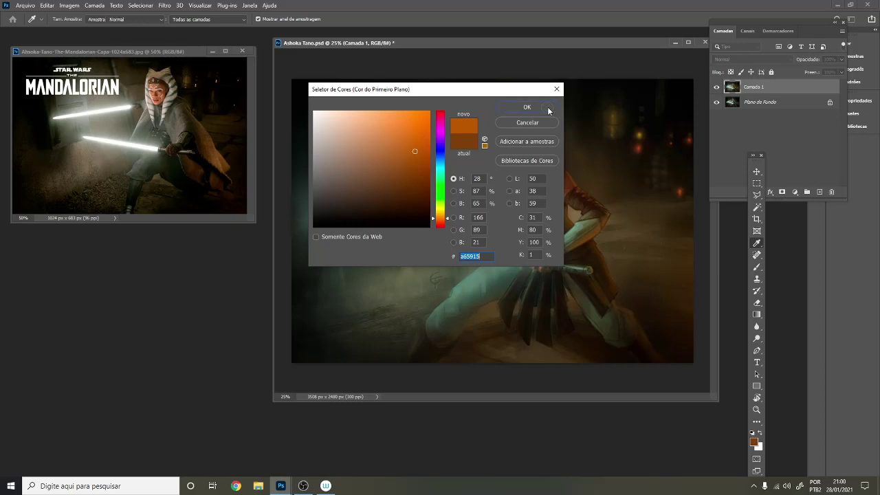
Paint a soft orange glow along the right edge of the illustration with the brush enlarged to about 1700 px
key(ctrl+minus)
key(ctrl+minus)
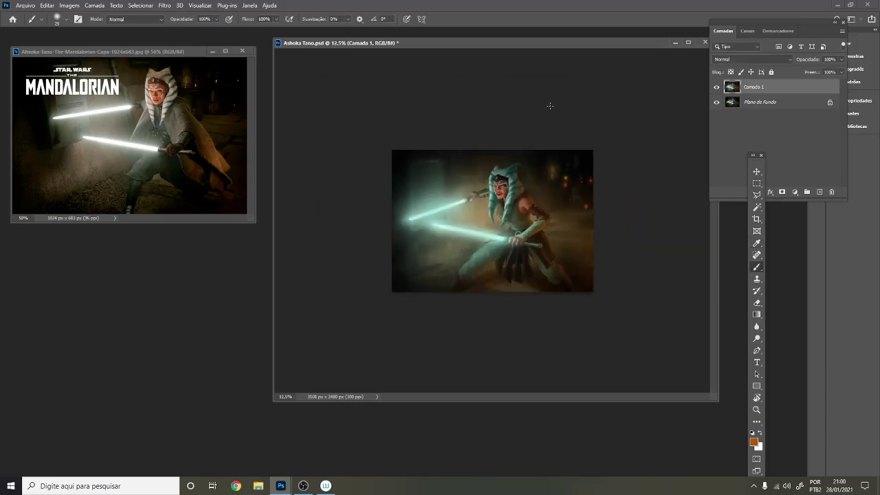
key(bracketright)
key(bracketright)
key(bracketright)
key(bracketright)
key(bracketright)
key(bracketright)
key(bracketright)
key(bracketright)
key(bracketright)
key(bracketright)
key(bracketright)
key(bracketright)
key(bracketright)
key(bracketright)
key(bracketright)
key(bracketright)
key(bracketright)
key(bracketright)
key(bracketright)
key(bracketright)
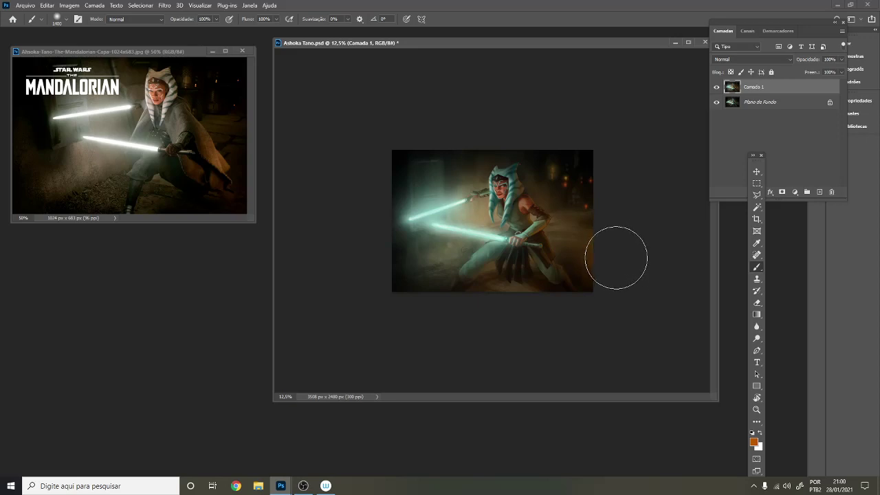
key(bracketright)
key(bracketright)
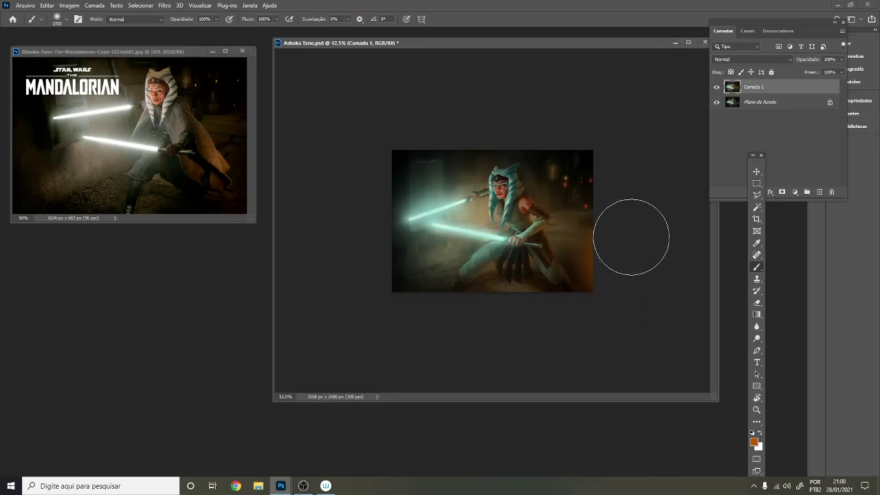
Build up the orange glow in the illustration's lower-right background with soft brushes between about 1200 and 600 px
key(bracketleft)
key(bracketleft)
key(bracketleft)
key(bracketleft)
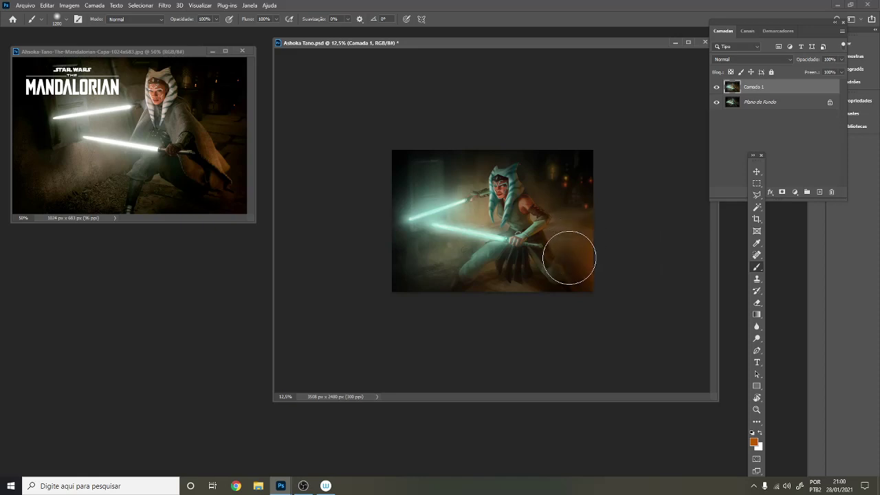
key(bracketleft)
key(bracketleft)
key(bracketleft)
key(bracketleft)
key(bracketleft)
key(bracketleft)
key(bracketleft)
key(bracketleft)
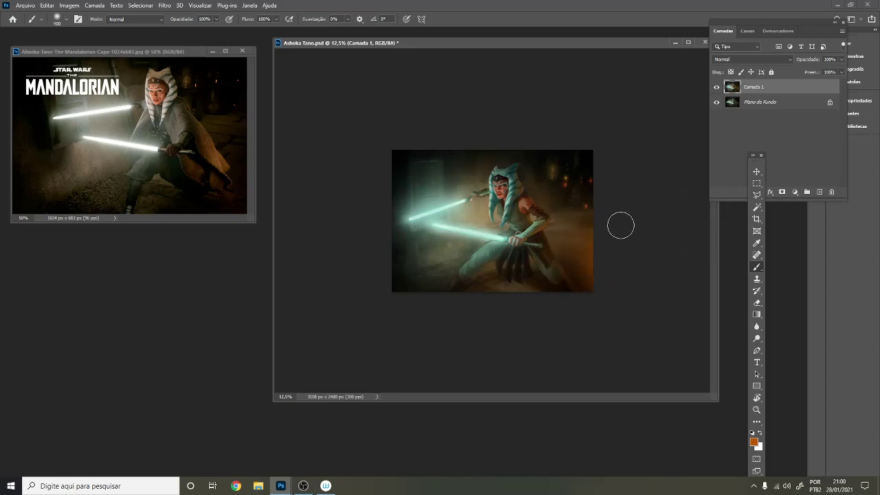
key(bracketright)
key(bracketright)
key(bracketright)
key(bracketright)
key(bracketright)
key(ctrl+plus)
key(ctrl+plus)
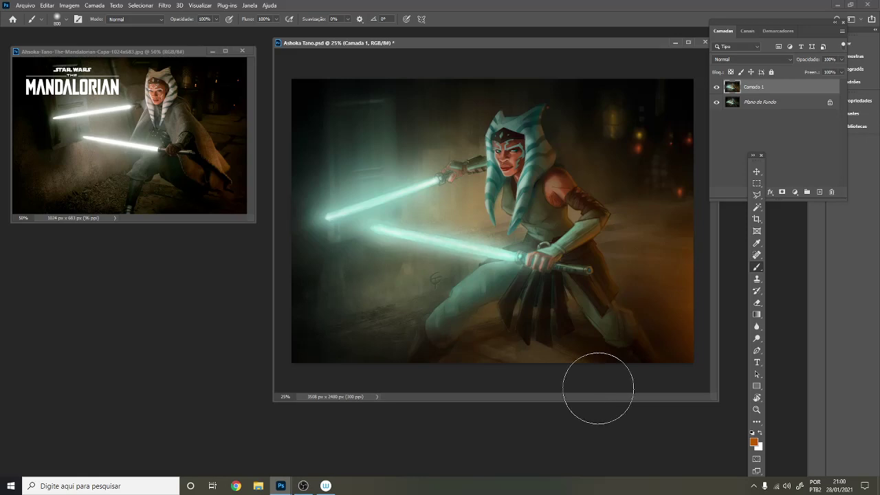
Compare the orange background glow against the original by toggling Camada 1's visibility
click(716, 87)
click(716, 87)
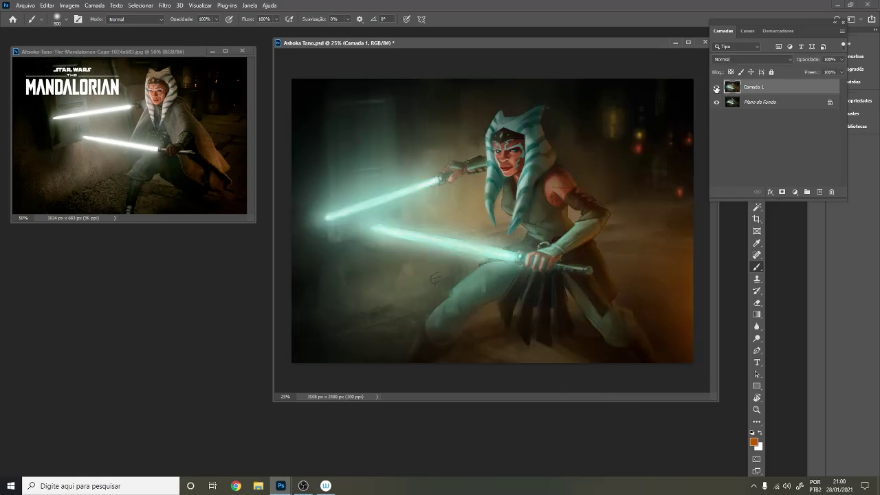
click(716, 88)
Strengthen the orange glow around the illustration's lower-right corner with the soft brush enlarged to about 1200 px
key(bracketright)
click(591, 365)
key(ctrl+minus)
key(bracketright)
key(bracketright)
key(bracketright)
key(bracketright)
key(bracketright)
key(bracketright)
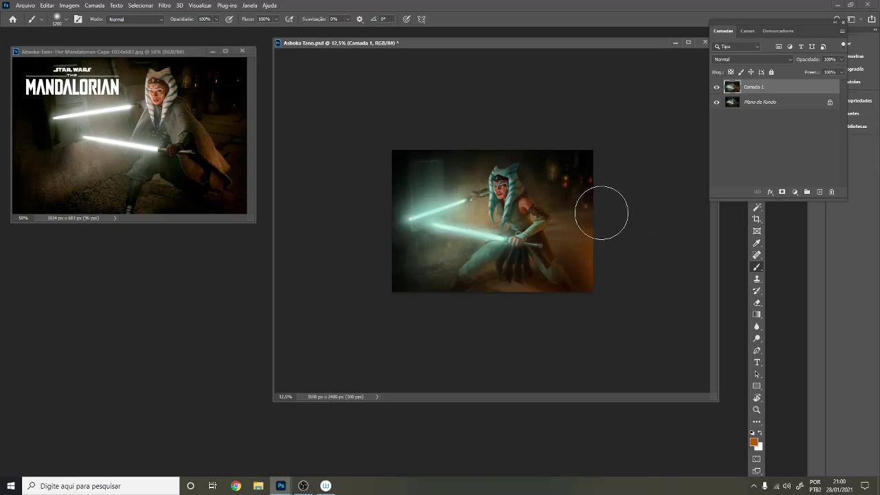
Blend the orange light around the skirt and back leg, reducing the soft brush to about 150 px
key(bracketleft)
key(bracketleft)
key(bracketleft)
key(ctrl+plus)
key(ctrl+plus)
key(ctrl+plus)
key(bracketleft)
key(bracketleft)
key(bracketleft)
key(bracketleft)
key(bracketleft)
key(bracketleft)
key(bracketleft)
key(bracketleft)
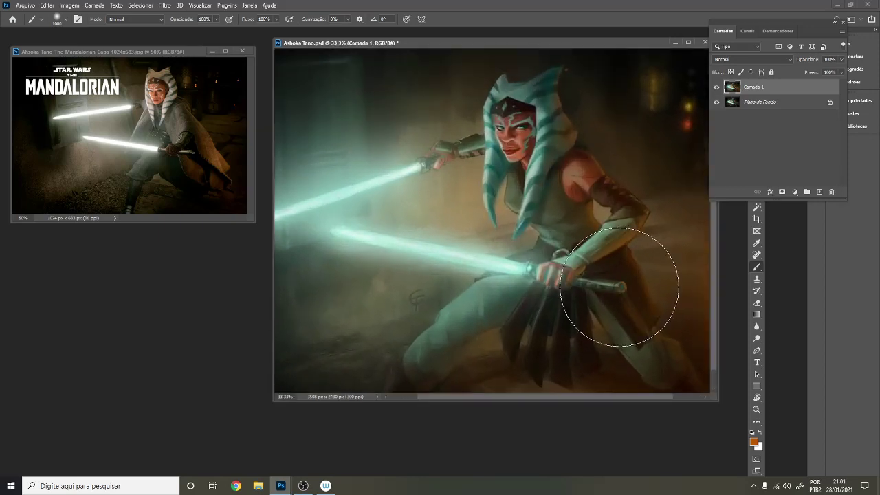
key(bracketleft)
key(bracketleft)
key(bracketleft)
key(bracketleft)
key(bracketleft)
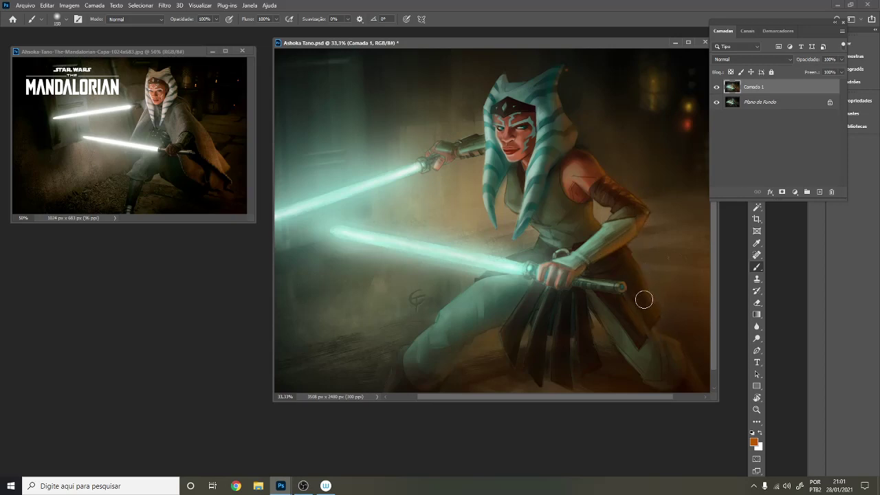
Add more orange haze behind the figure's skirt and back leg with a soft brush of about 200 px
key(bracketright)
key(bracketright)
key(bracketright)
key(bracketright)
key(ctrl+minus)
key(ctrl+minus)
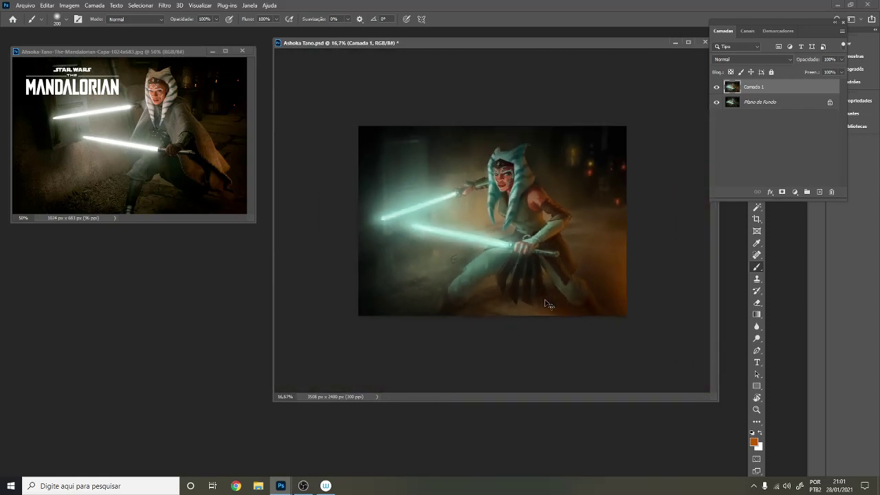
key(ctrl+plus)
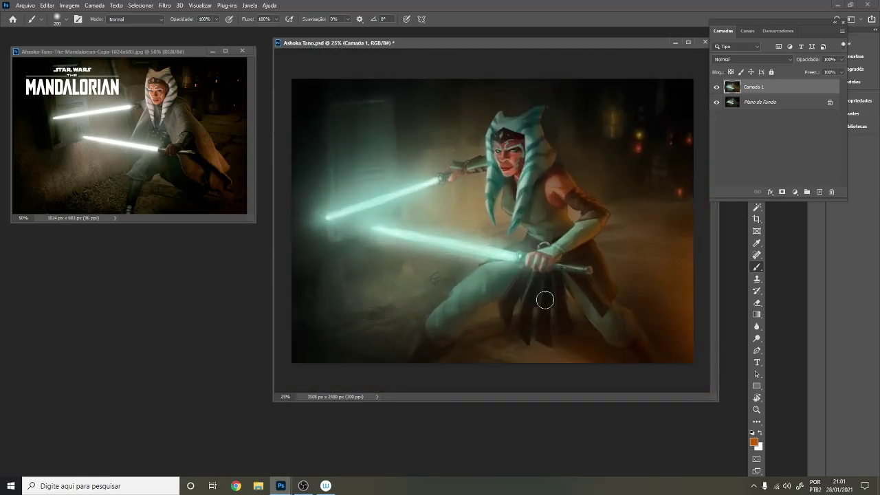
Create a new layer above Camada 1 and reduce the soft brush to a small size for rim lighting
key(bracketleft)
key(bracketleft)
key(bracketleft)
key(bracketleft)
key(bracketleft)
key(bracketleft)
key(bracketleft)
key(bracketleft)
key(bracketleft)
click(818, 191)
key(bracketleft)
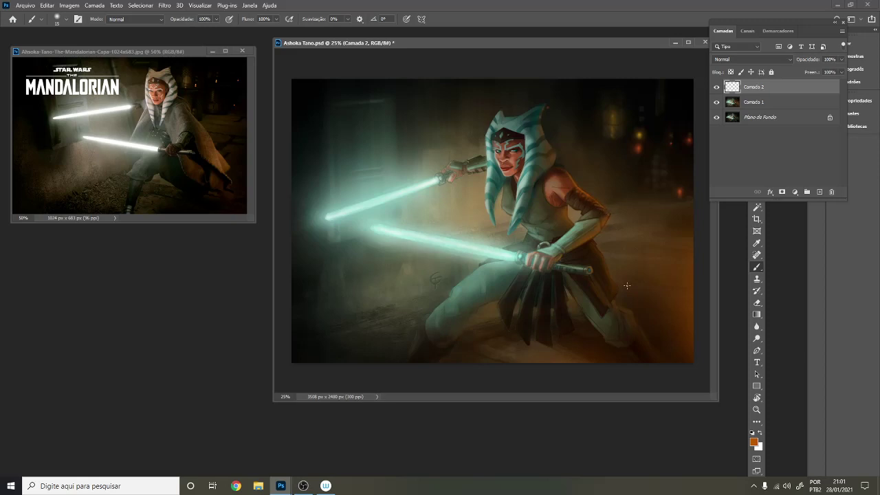
Paint an orange rim light on Camada 2 along the shoulder, arm wrap and elbow, enlarging the brush to about 70 px
key(bracketright)
key(bracketleft)
key(ctrl)
key(bracketright)
key(bracketright)
key(bracketright)
key(ctrl)
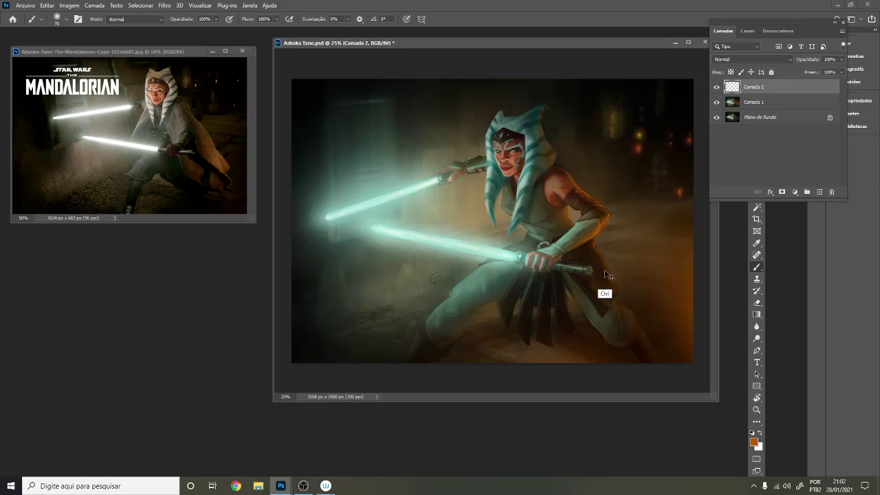
Add fine orange rim light along the outer edges of the skirt and back leg with a brush of about 20 px
key(bracketleft)
key(ctrl+minus)
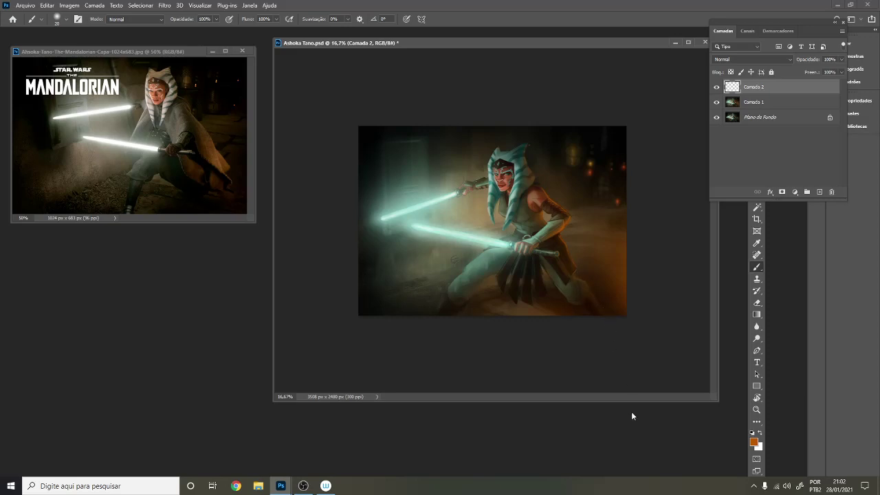
key(ctrl+minus)
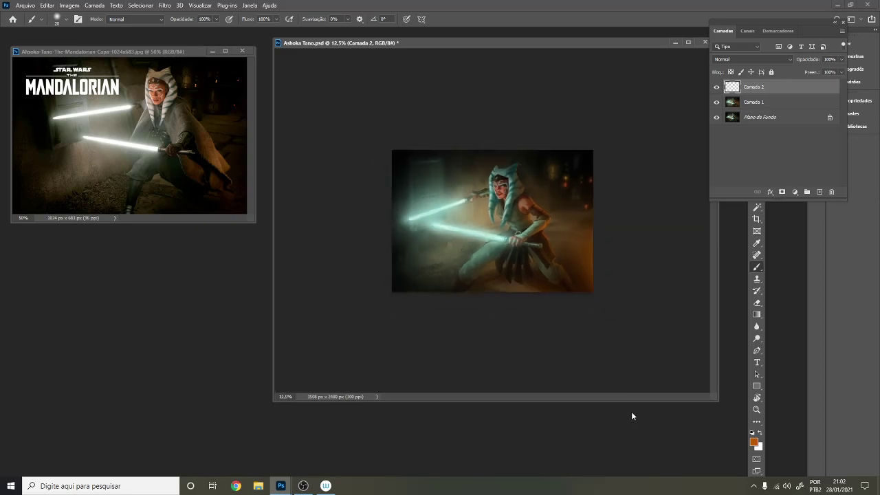
key(ctrl+plus)
key(ctrl+plus)
key(ctrl+plus)
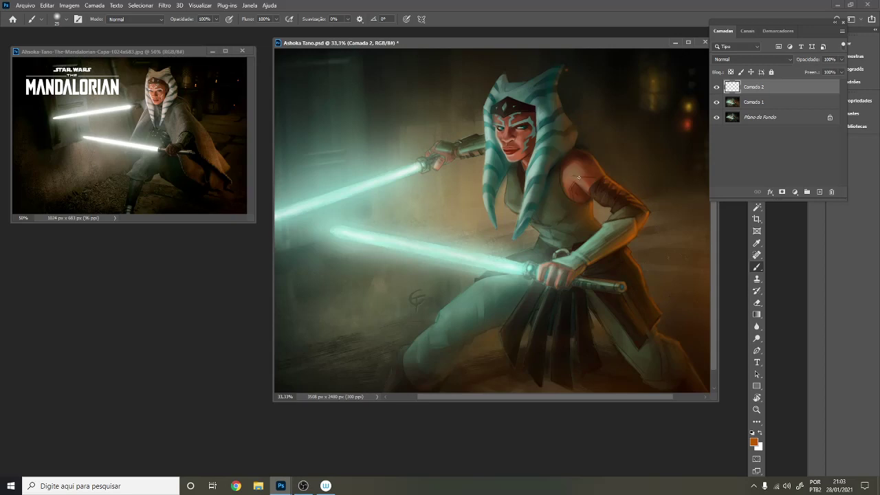
Enlarge the soft brush to about 175 px and show the whole illustration in full-screen mode with the menu bar
key(bracketright)
key(bracketright)
key(bracketright)
key(bracketright)
key(bracketright)
key(bracketright)
key(bracketright)
key(bracketright)
key(bracketright)
key(ctrl+minus)
key(ctrl+minus)
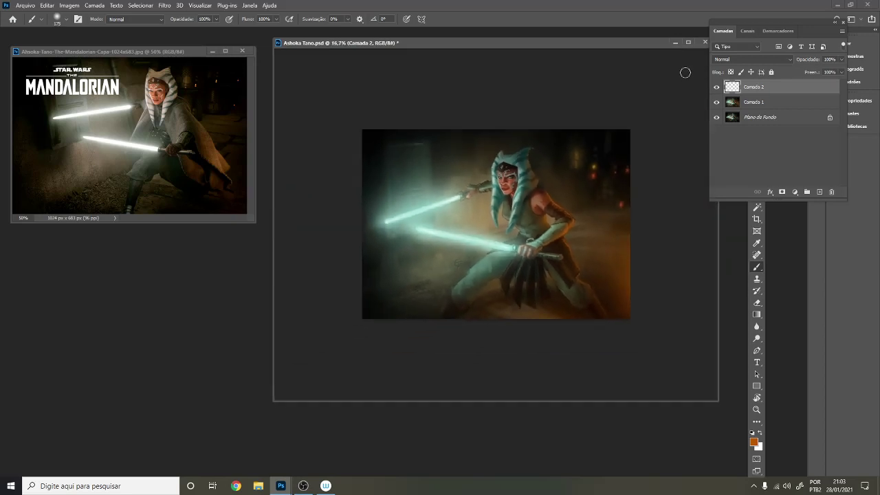
key(f)
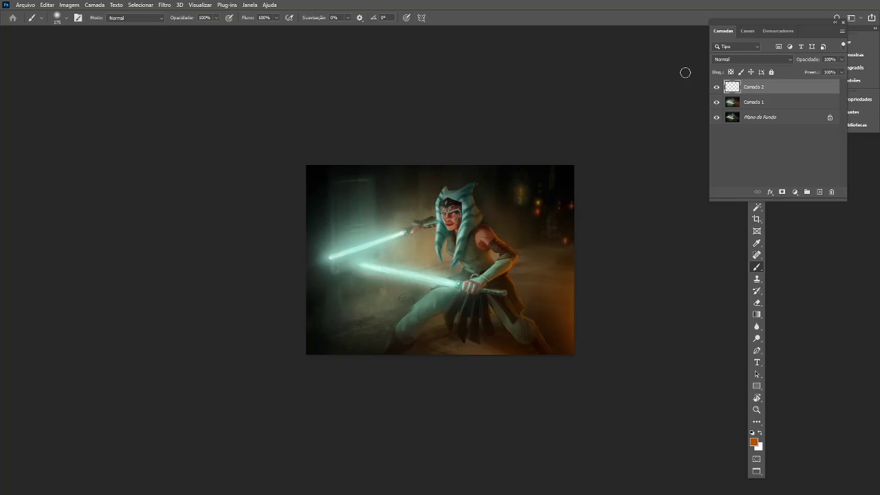
key(ctrl+plus)
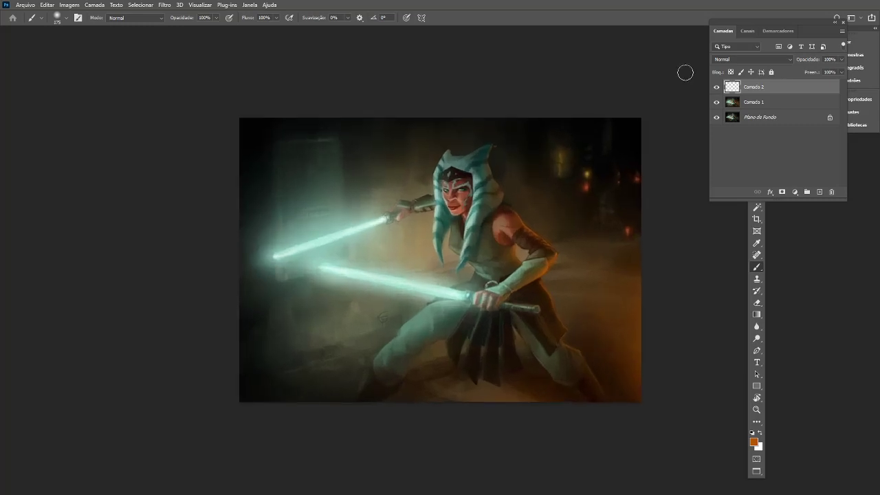
Enlarge the soft brush to 300 px and review the overall lighting at several zoom levels, once with the panels hidden
key(bracketright)
key(bracketright)
key(bracketright)
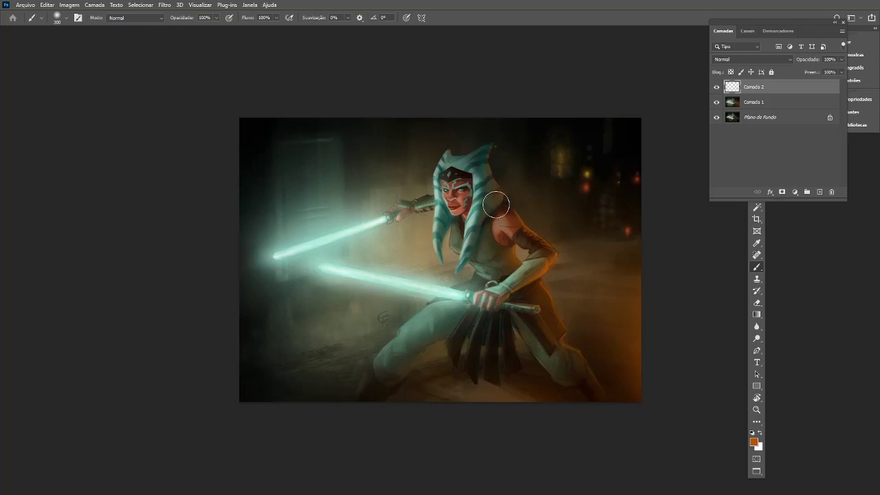
key(Tab)
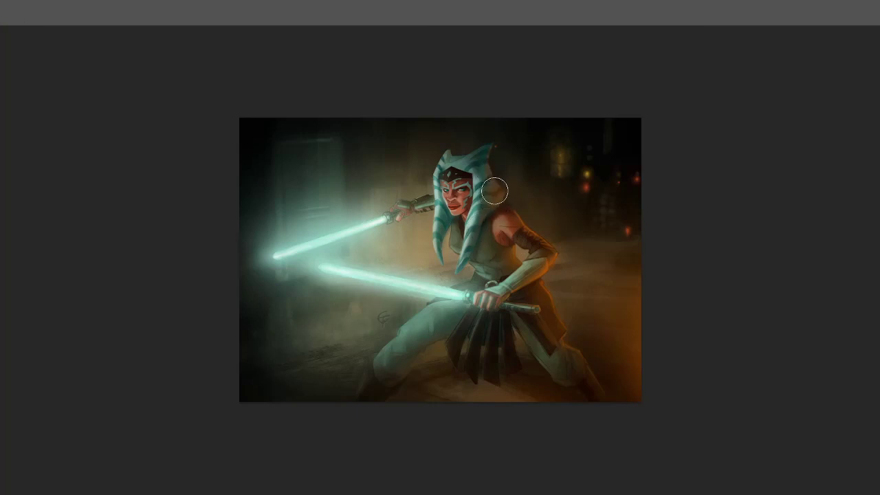
key(Tab)
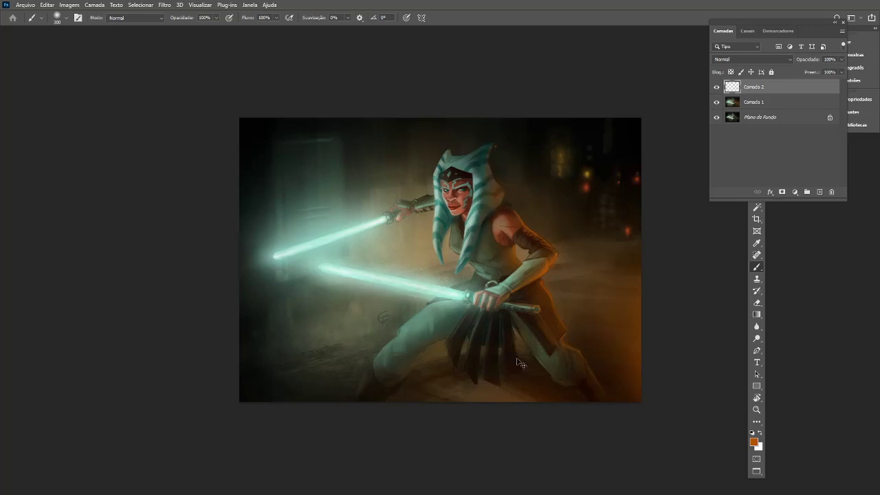
key(ctrl+minus)
key(ctrl+minus)
key(ctrl+minus)
key(ctrl+minus)
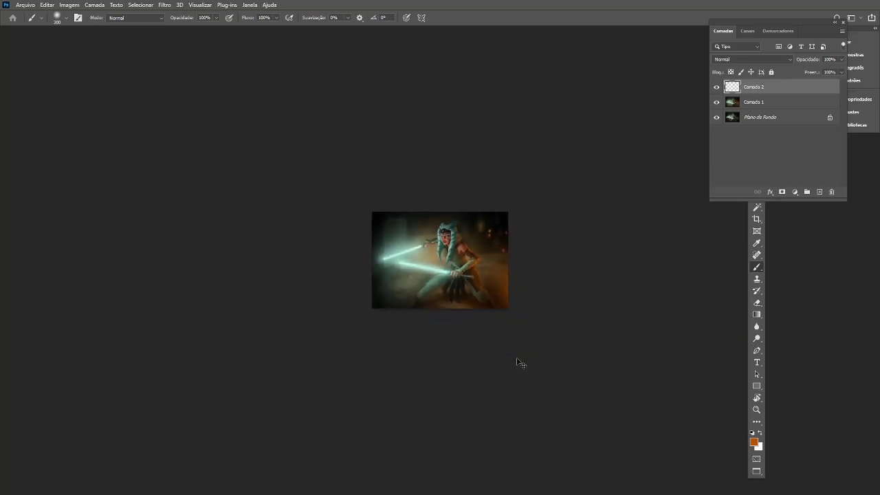
key(ctrl+plus)
key(ctrl+plus)
key(ctrl+plus)
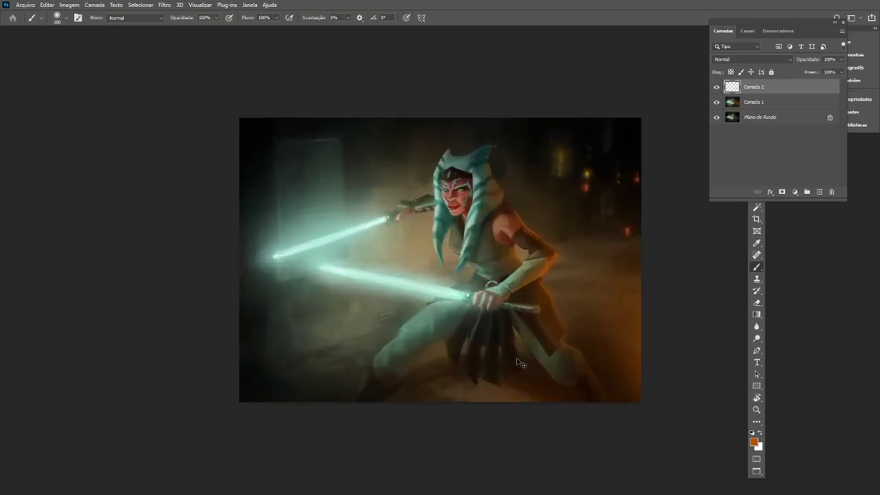
Refine the outer edges of the skirt and back leg with Sampled Brush 10 2 at about 25 px, using sampled brown tones
right_click(583, 316)
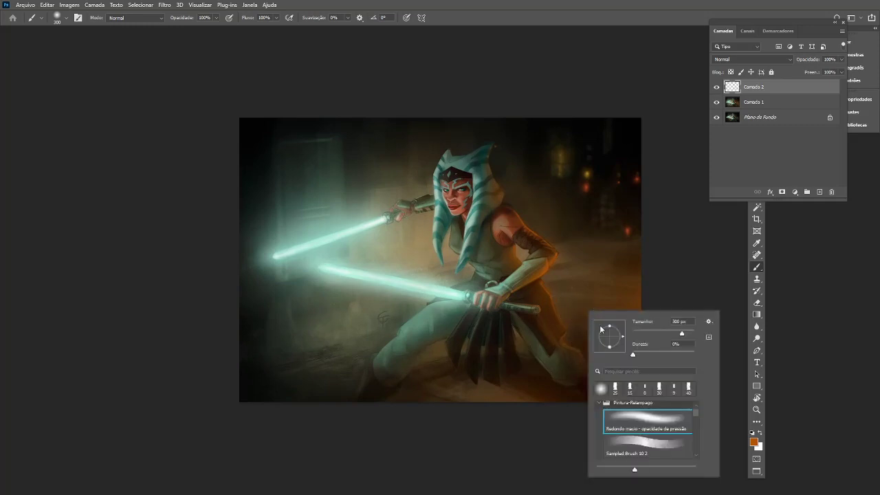
double_click(660, 448)
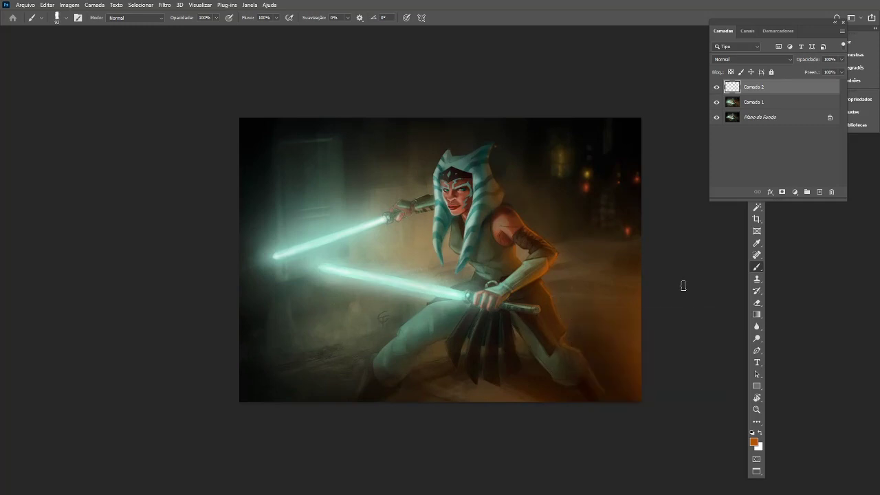
alt+click(555, 323)
key(alt)
alt+click(568, 335)
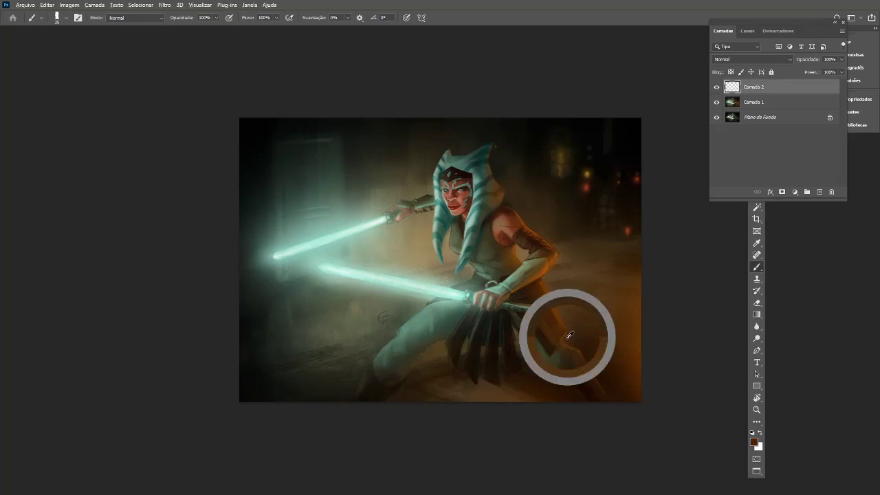
key(alt)
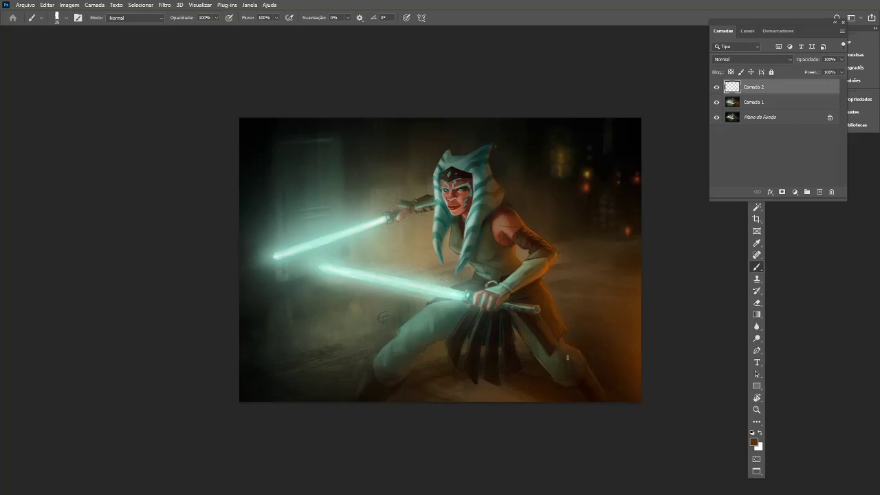
key(alt)
key(alt)
scroll(595, 440, down, 3)
scroll(595, 440, up, 1)
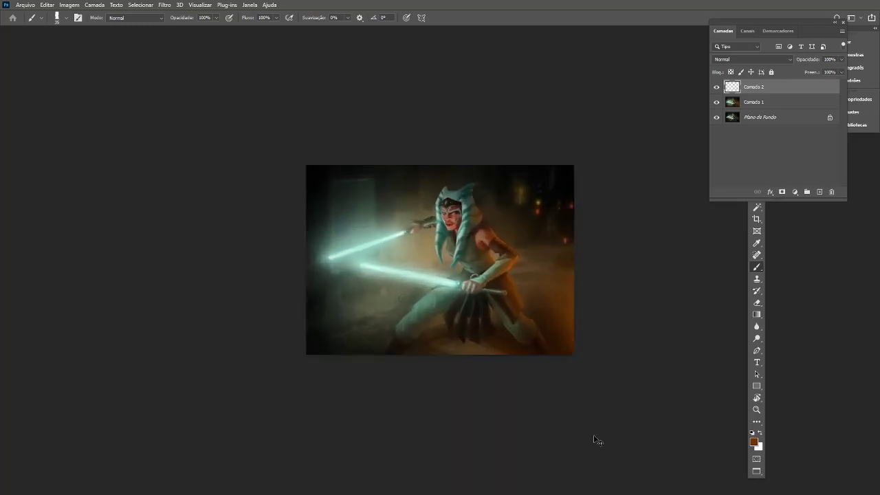
scroll(597, 440, up, 3)
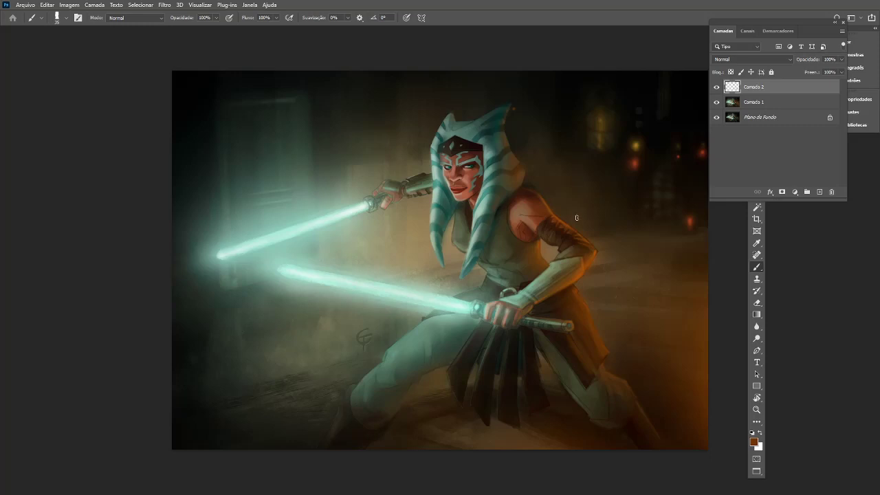
Touch up the rim light around the elbow and forearm with a sampled orange and a brush of about 20 px
alt+click(594, 250)
scroll(487, 271, down, 3)
scroll(487, 270, down, 1)
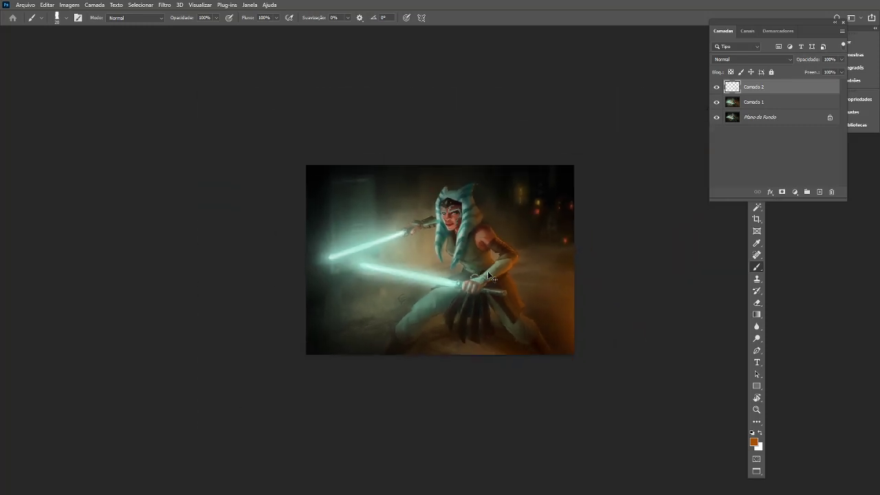
scroll(488, 274, up, 3)
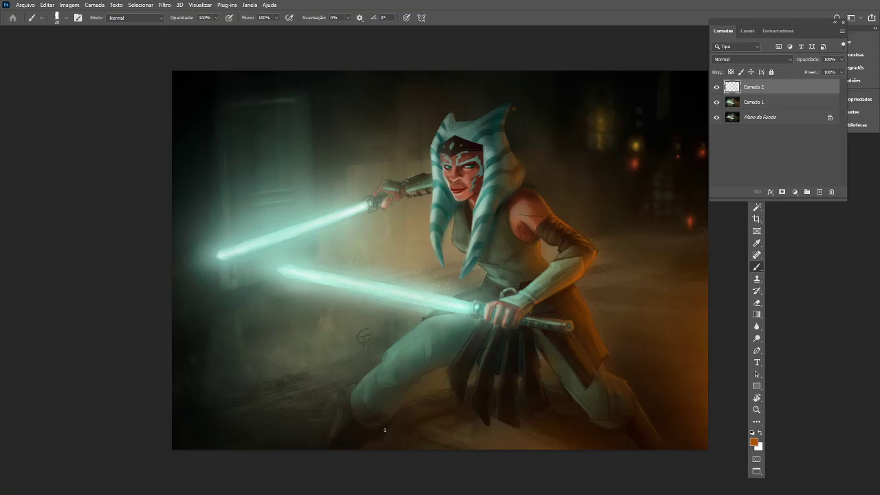
Sample a dark brown beside the back foot and touch up the back boot area with the 20 px brush
key(alt)
alt+click(658, 437)
key(ctrl+minus)
key(ctrl+minus)
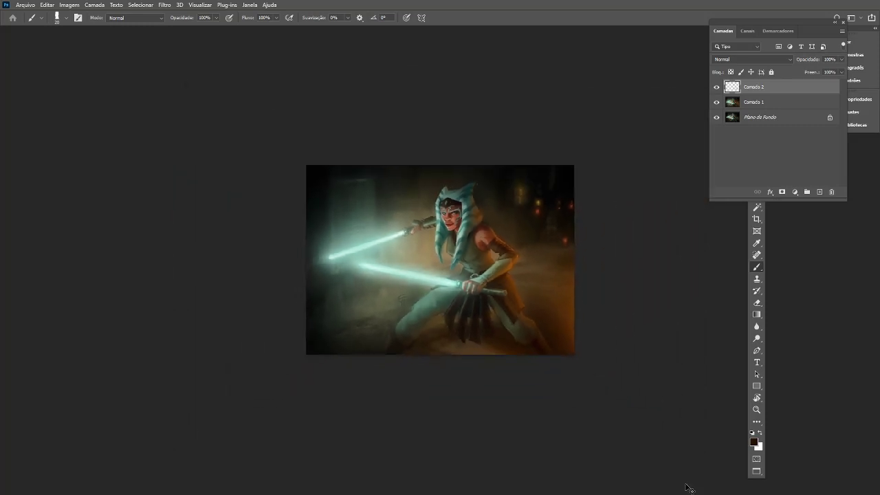
Inspect the head and torso up close and return to the windowed view beside the reference image
key(ctrl+plus)
key(ctrl+plus)
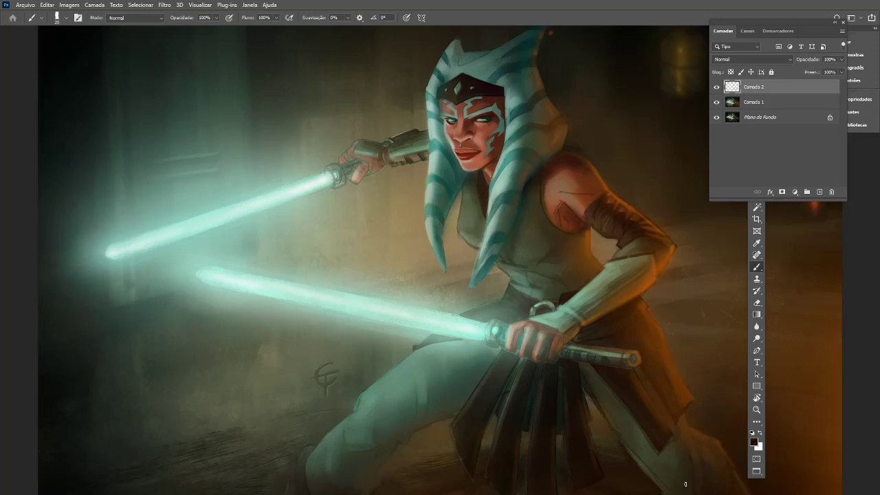
key(ctrl+plus)
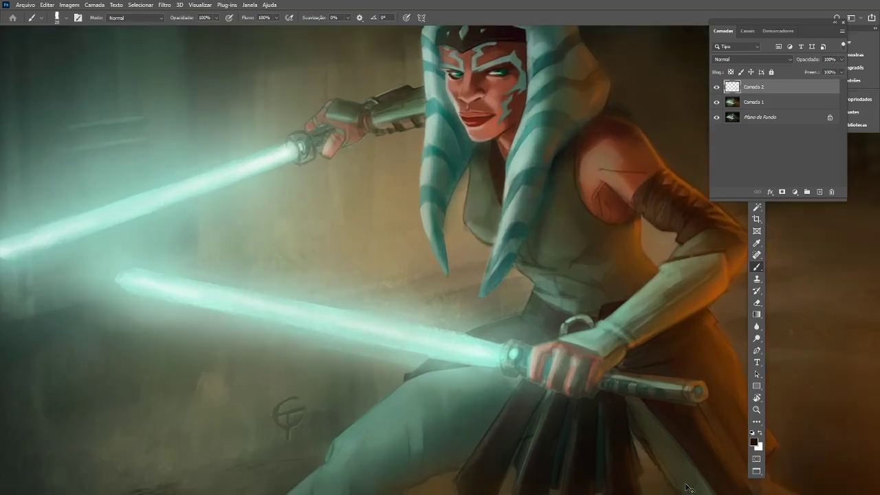
drag(485, 170, 510, 258)
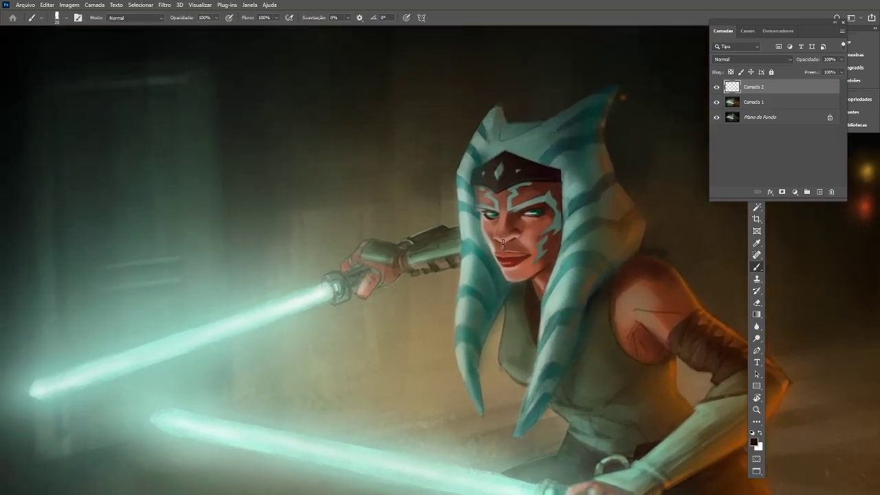
key(alt)
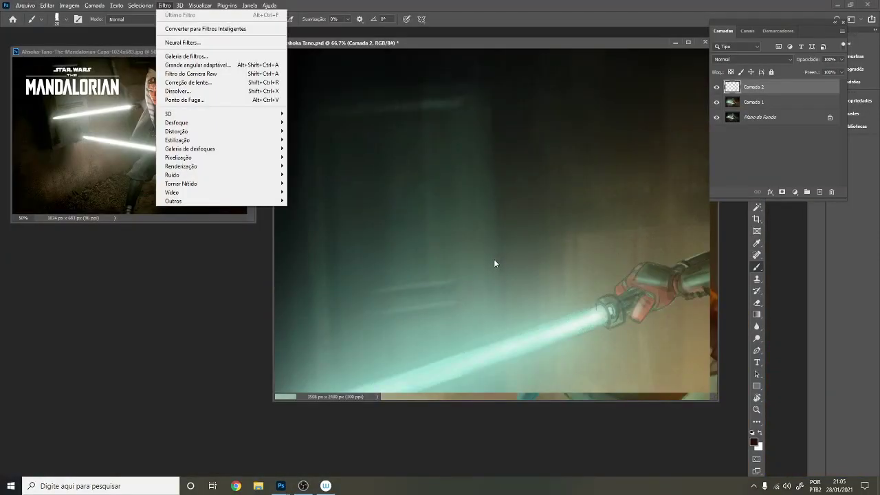
key(Escape)
drag(582, 219, 412, 110)
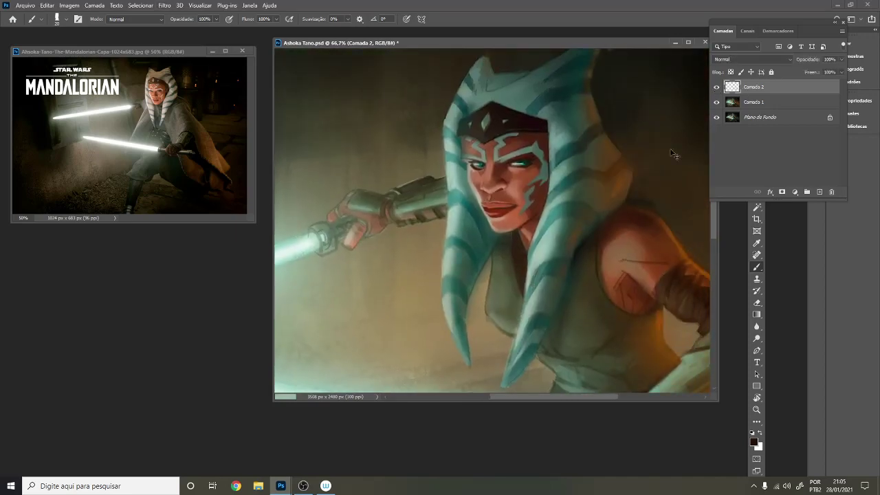
Compare the whole illustration with and without the rim light on Camada 2
scroll(671, 150, down, 5)
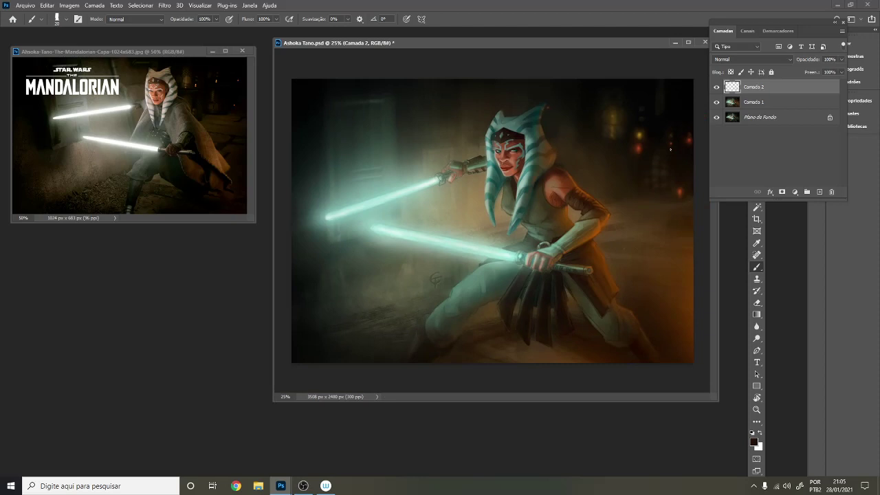
click(717, 87)
click(716, 87)
click(717, 88)
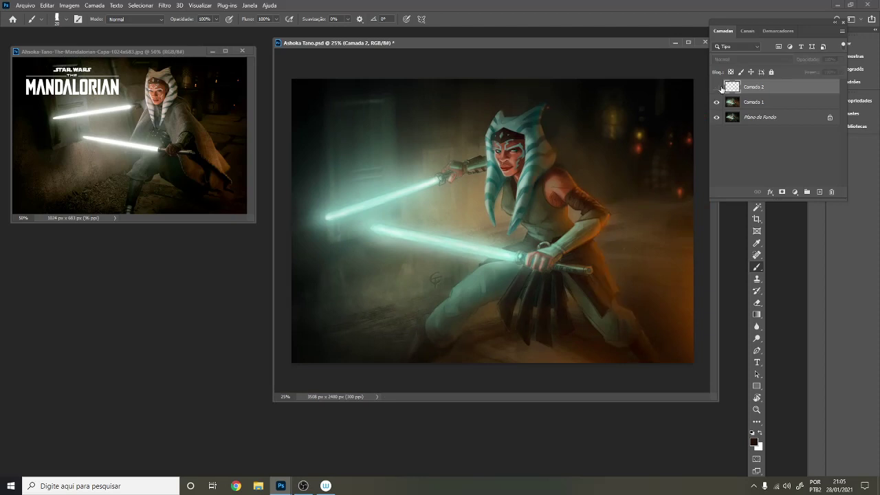
click(717, 87)
Merge Camada 2 with Camada 1 and save the document
ctrl+click(768, 103)
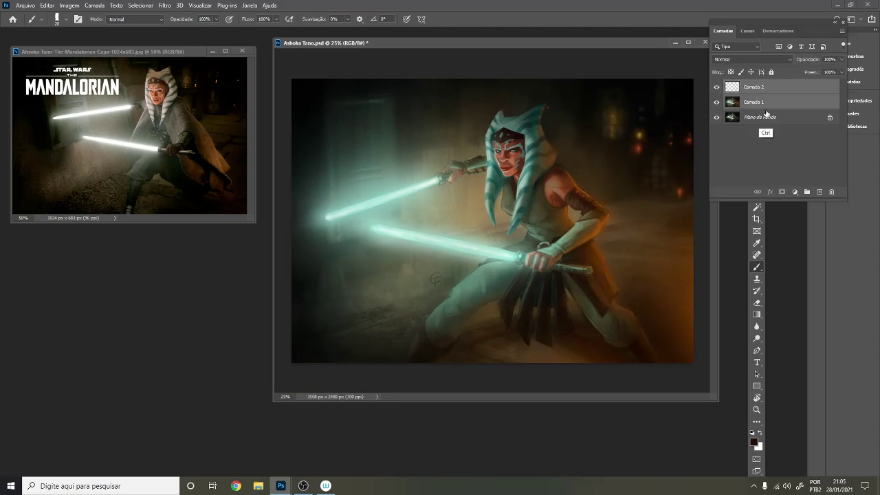
key(ctrl+e)
key(ctrl+s)
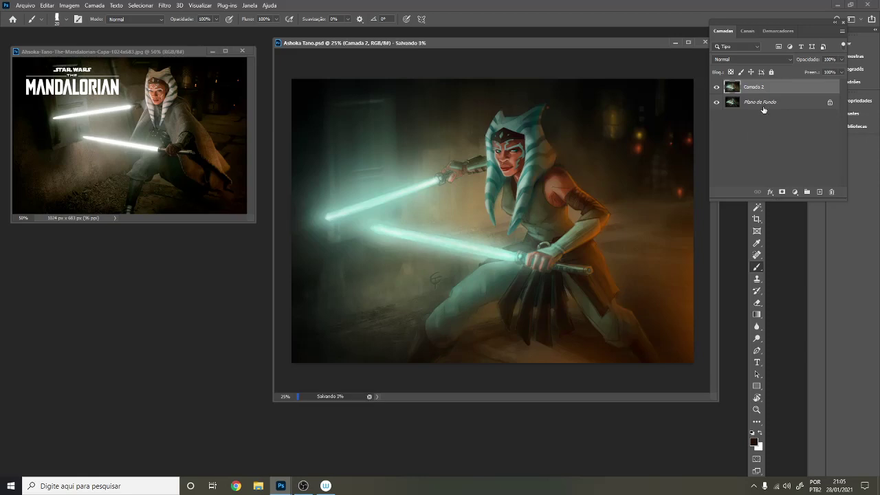
Sample the orange of the elbow's rim light and choose the Redondo macio - opacidade de pressão brush for the face
key(ctrl+plus)
key(ctrl+plus)
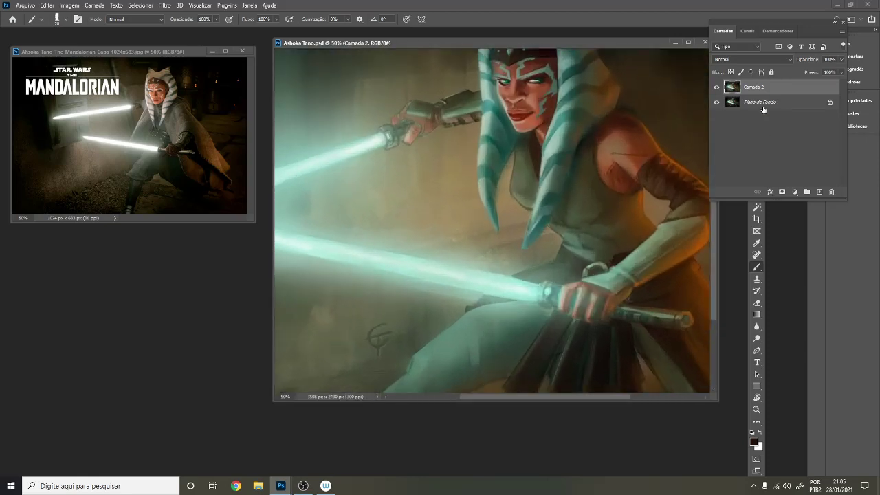
drag(682, 96, 662, 207)
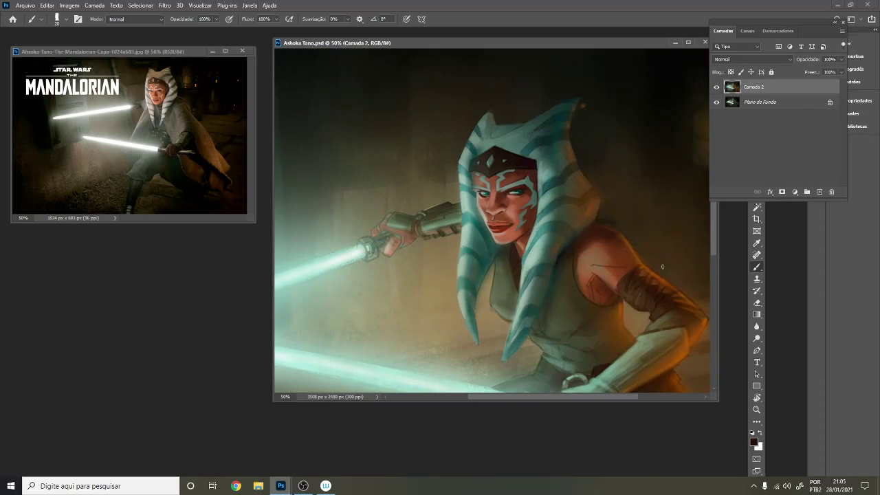
alt+click(701, 340)
right_click(529, 217)
click(582, 294)
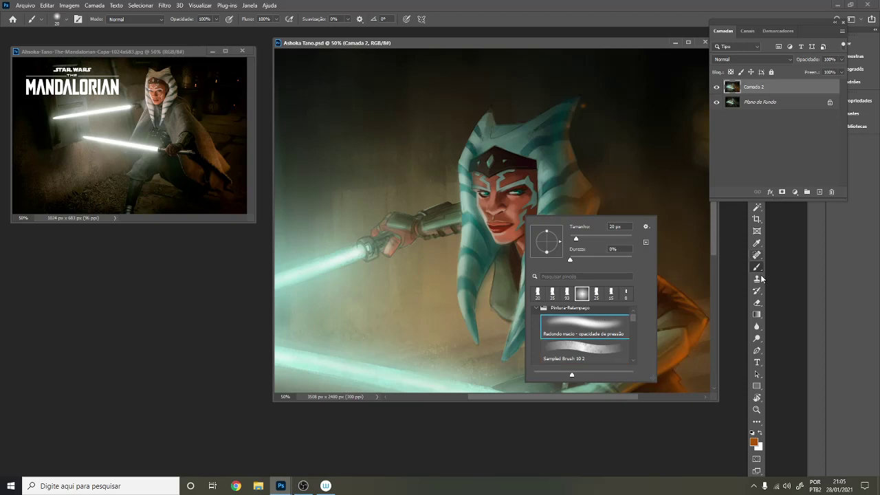
key(Return)
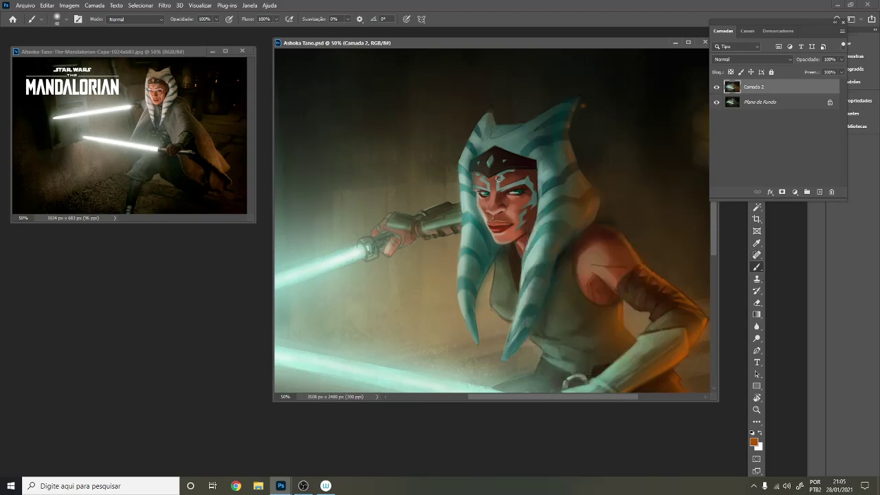
Paint a soft warm orange tone over the face around the eyes and forehead, with the brush enlarged to about 125 px
key(bracketright)
key(bracketright)
key(bracketright)
key(bracketright)
drag(521, 201, 519, 210)
key(bracketright)
key(bracketright)
key(bracketright)
key(bracketleft)
key(bracketleft)
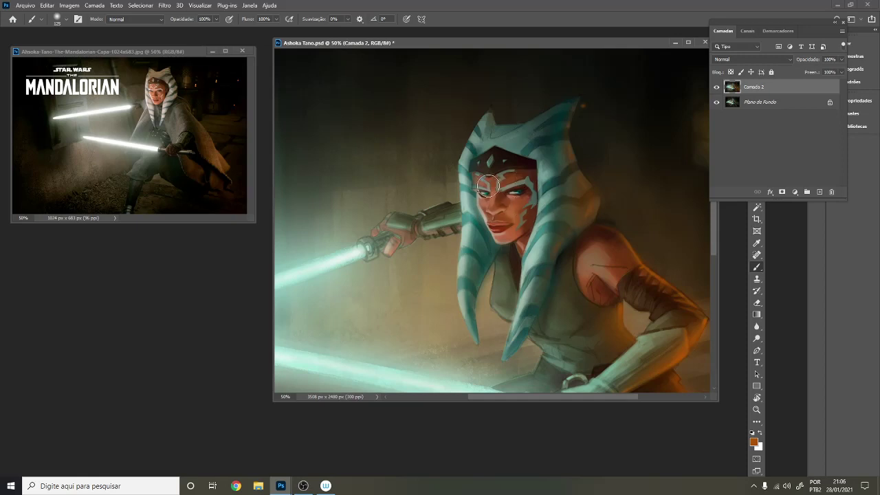
Choose the Sampled Brush 10 preset and reduce its size for detailing the face
scroll(580, 135, down, 4)
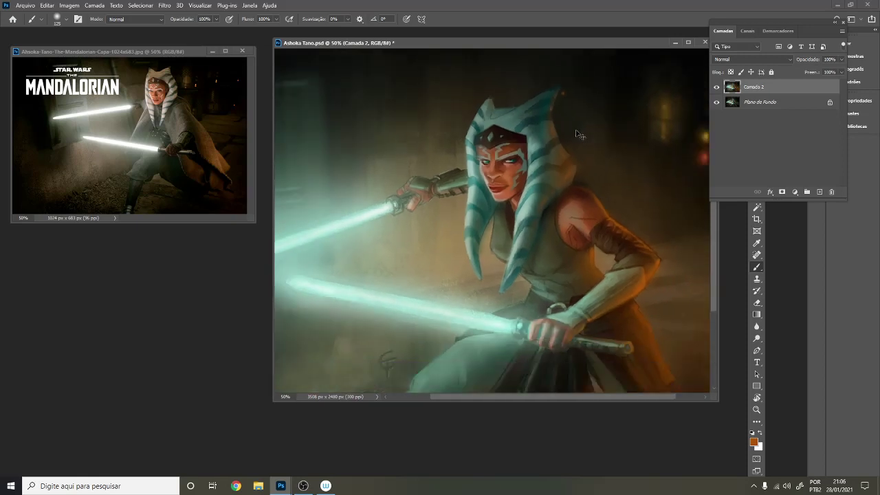
scroll(579, 135, up, 3)
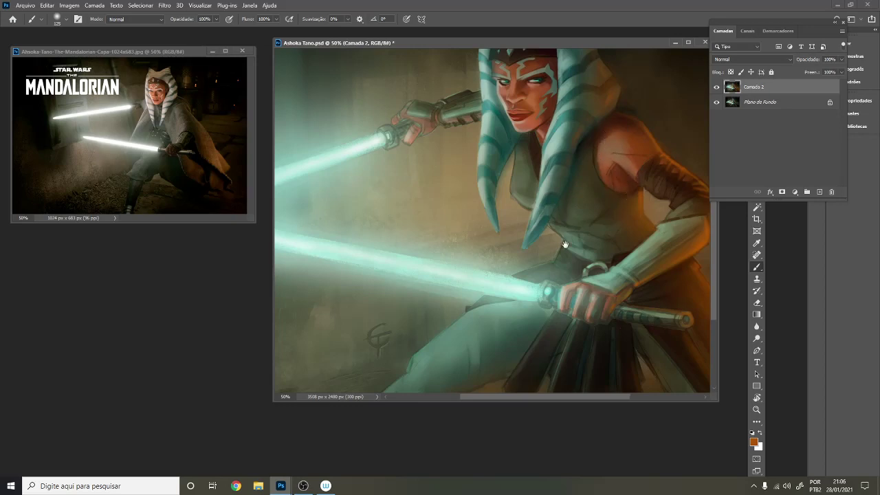
scroll(568, 275, up, 2)
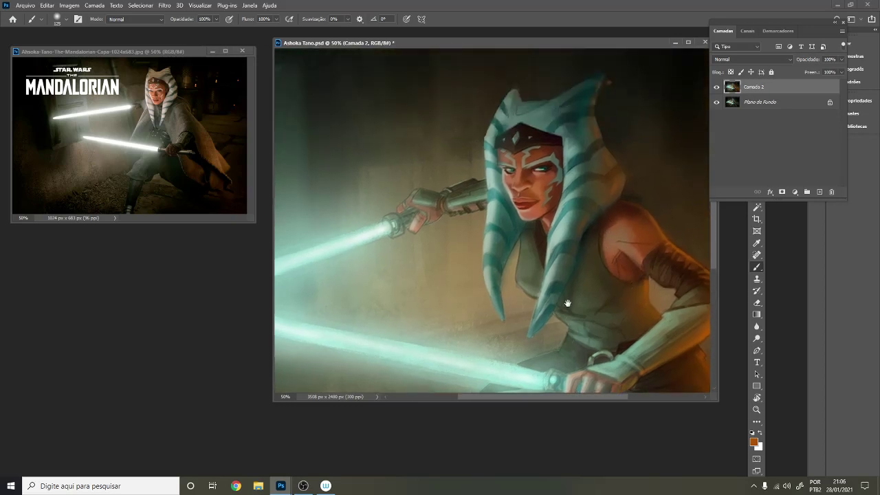
right_click(557, 196)
click(625, 329)
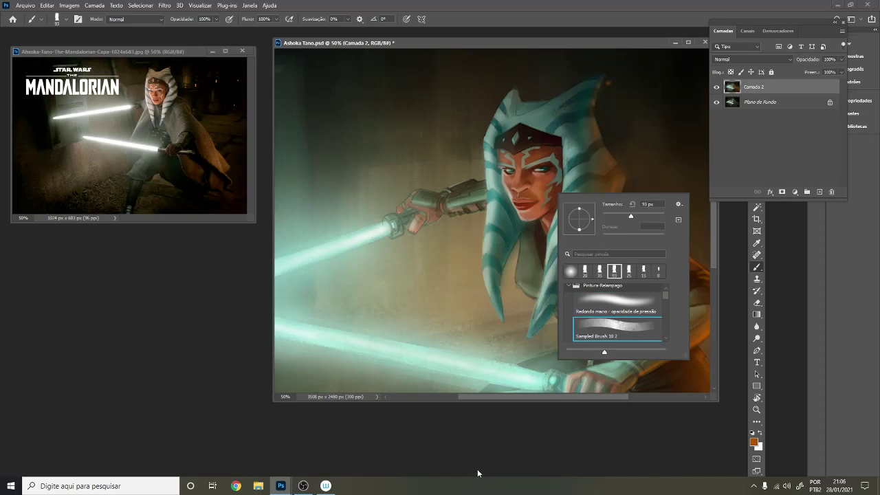
click(477, 469)
key(bracketleft)
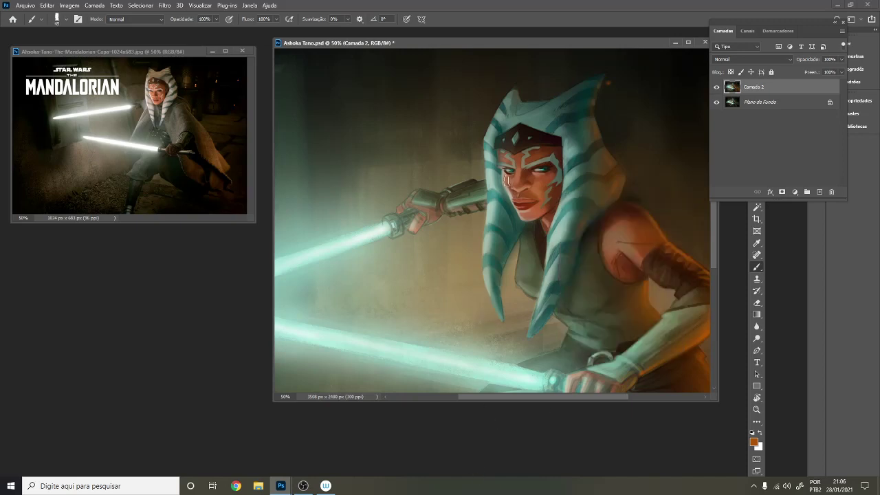
Sample skin tones from the face and paint small touches over the chin
key(alt)
key(ctrl)
key(alt)
alt+click(505, 175)
drag(523, 217, 527, 214)
alt+click(531, 211)
drag(528, 210, 527, 218)
Sample the pale lightsaber colour and paint a thin highlight along the face's saber-side cheek and jaw
key(alt)
alt+click(384, 227)
mouse_move(503, 175)
mouse_down()
mouse_move(507, 210)
mouse_move(512, 199)
mouse_up()
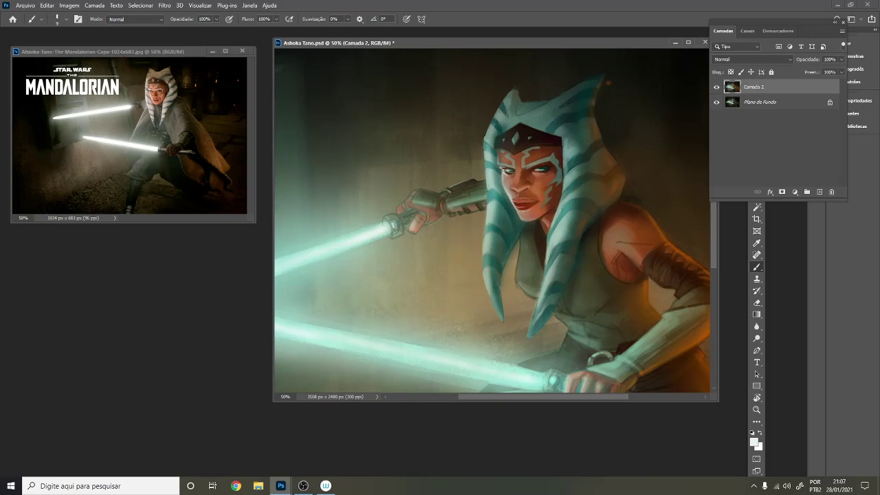
alt+click(507, 199)
alt+click(500, 184)
alt+click(391, 230)
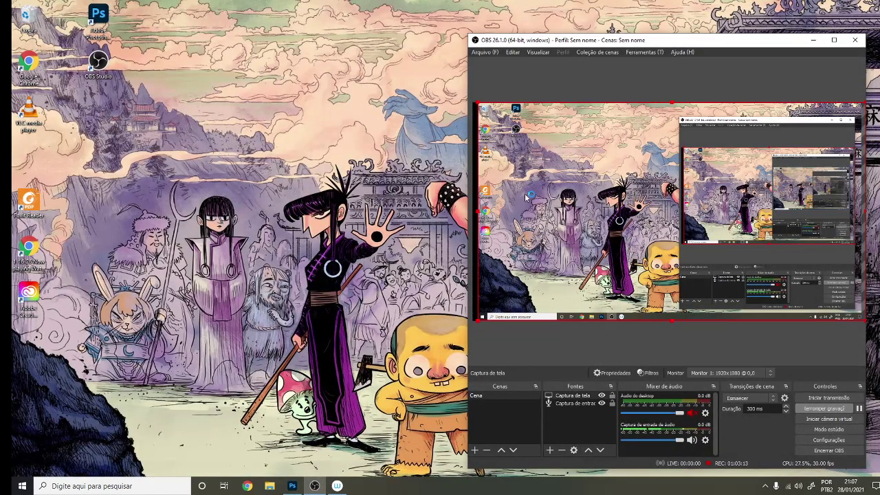
Switch to Photoshop and open Ashoka Tano.psd from the Alunos folder, leaving its missing RGB profile as is
click(296, 486)
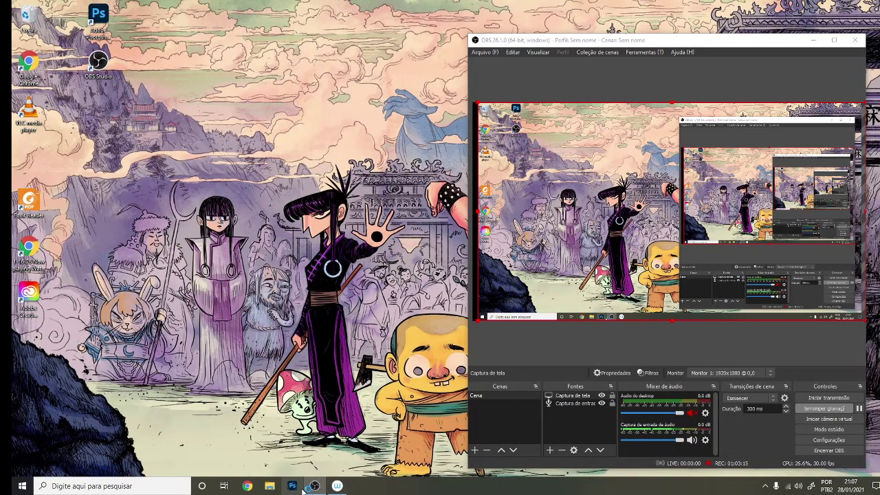
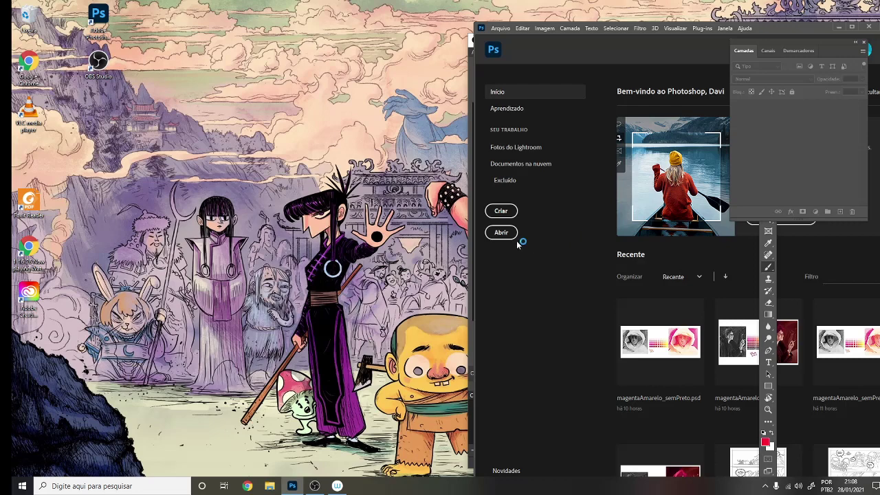
click(501, 233)
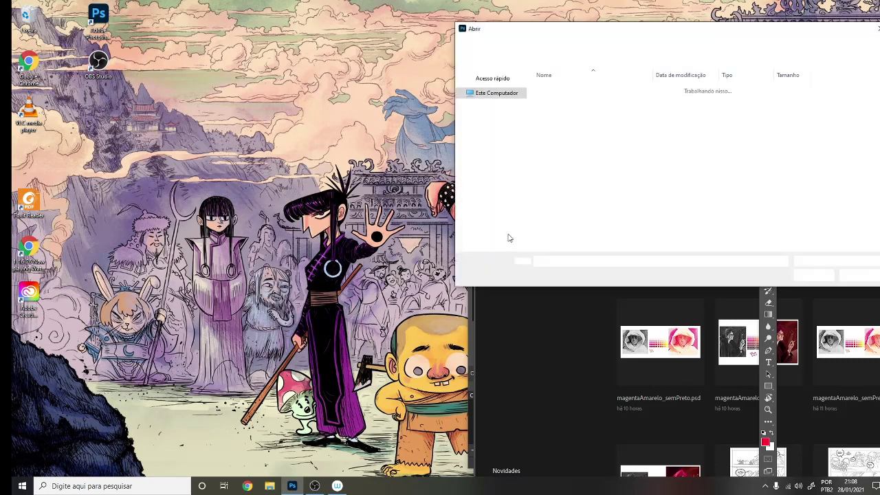
scroll(726, 196, down, 1)
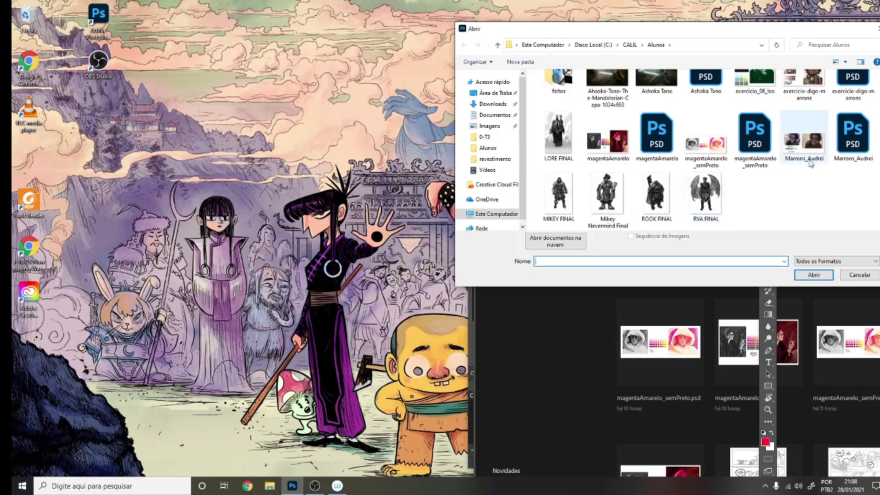
double_click(705, 81)
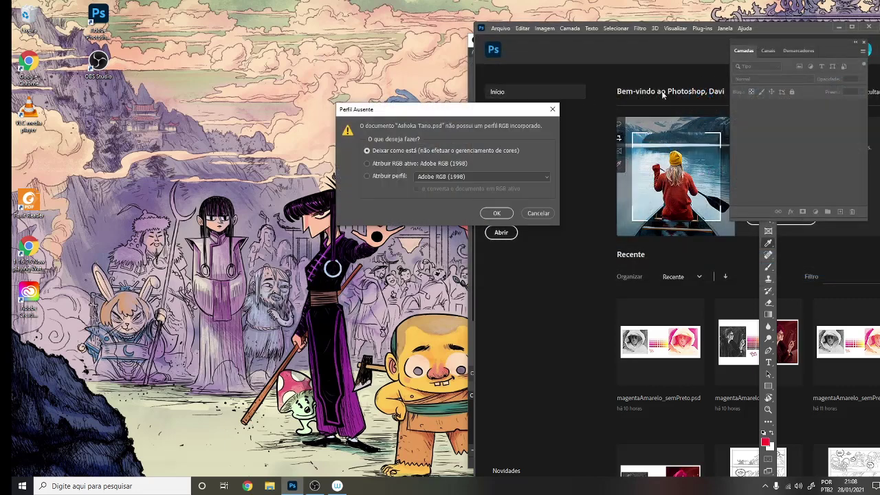
click(496, 213)
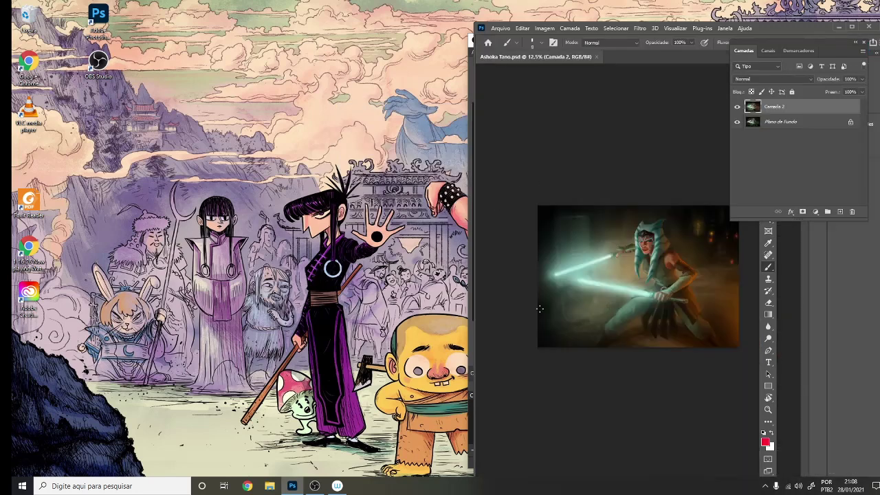
Examine the reopened illustration's face and overall lighting at magnifications between 25% and 50%
key(ctrl+plus)
key(ctrl+plus)
key(ctrl+plus)
key(ctrl+plus)
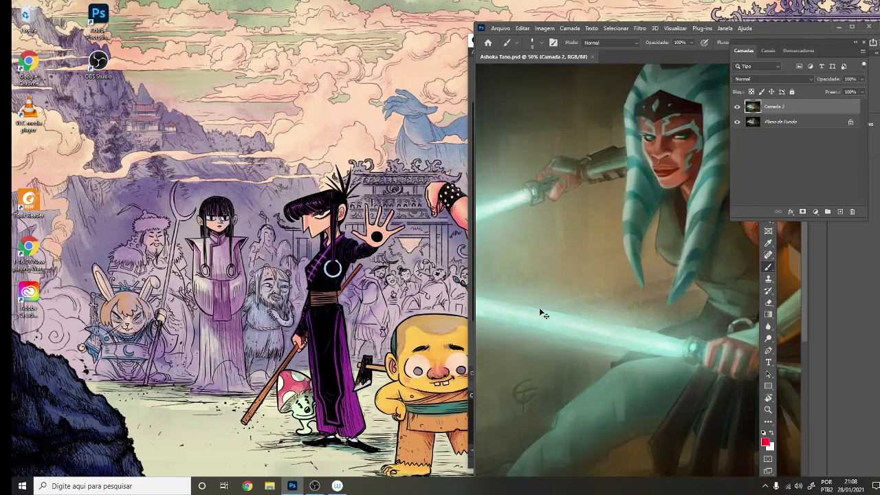
key(ctrl+minus)
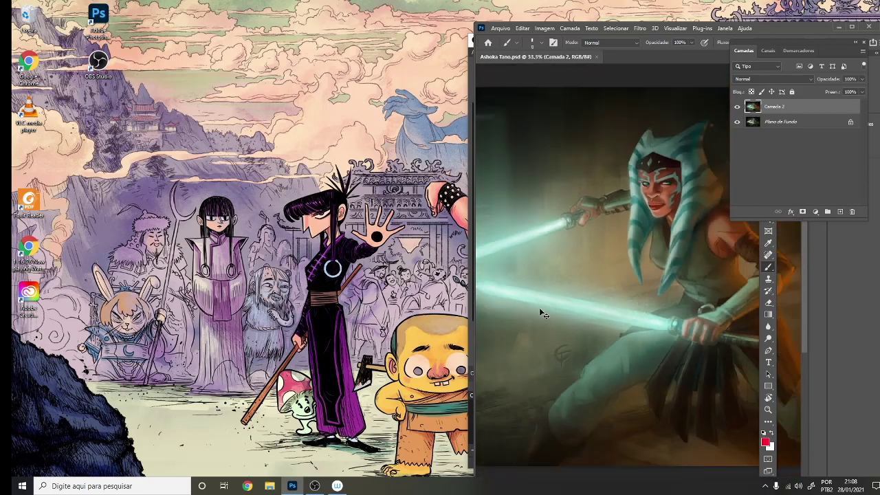
key(ctrl+minus)
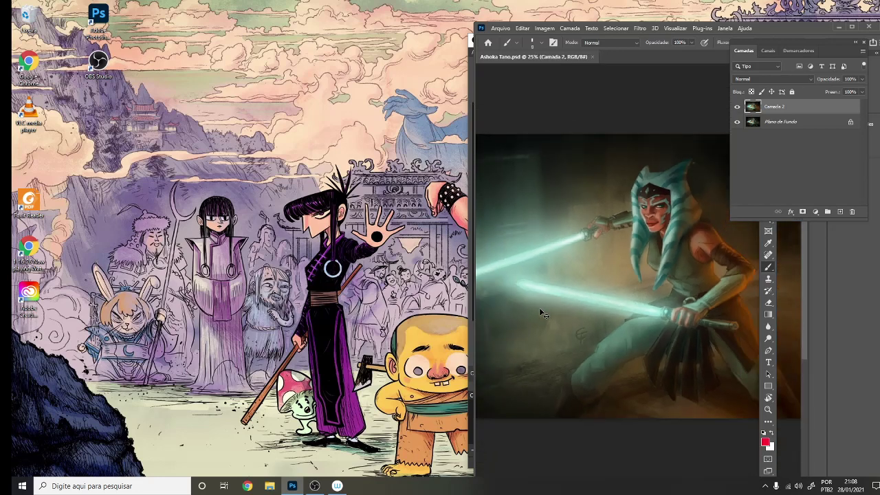
key(ctrl+plus)
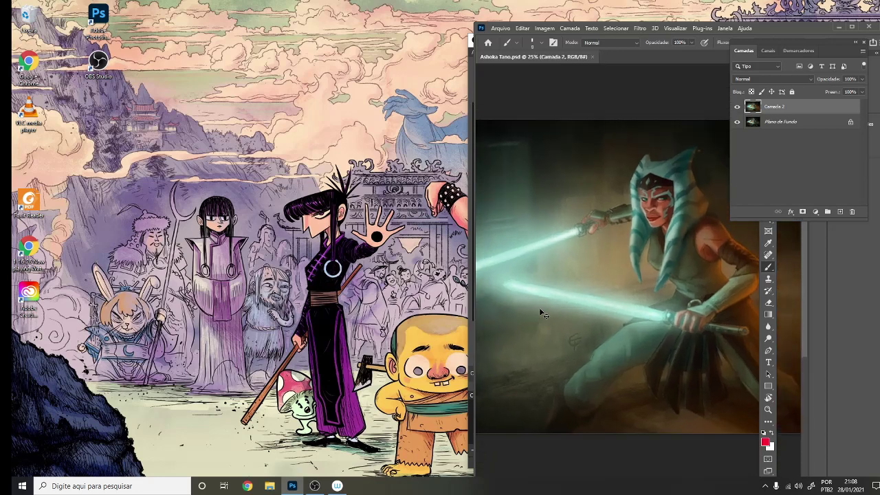
alt+click(715, 130)
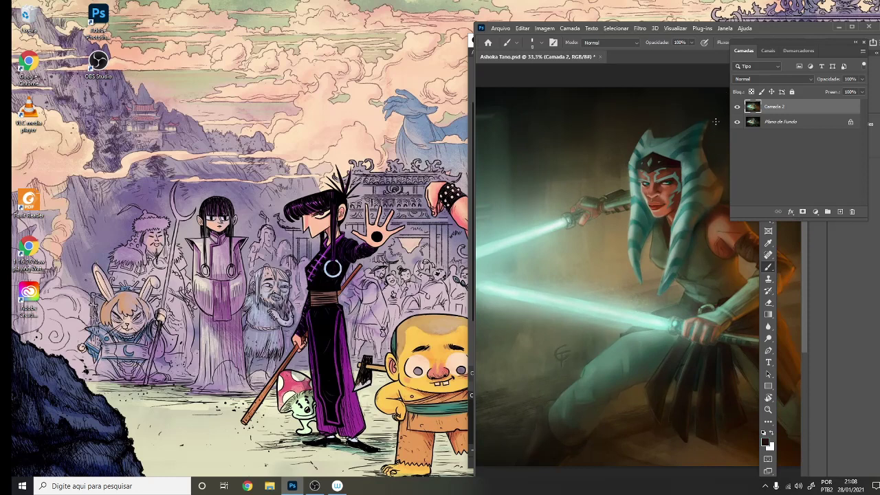
key(ctrl+plus)
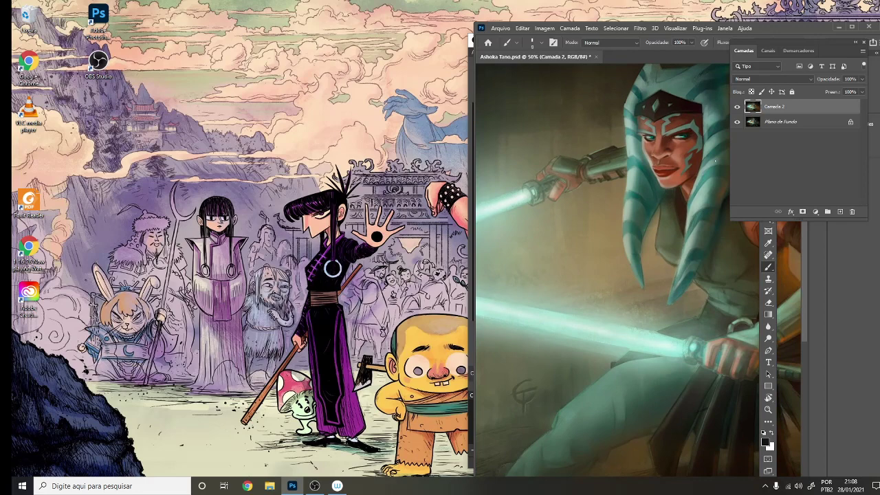
Maximize the Photoshop window and detach the Ashoka Tano.psd document into its own floating window
click(851, 27)
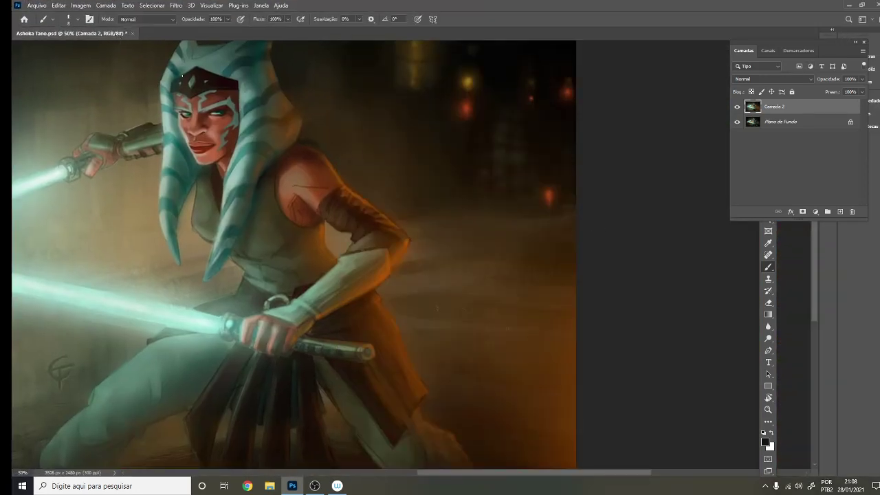
mouse_move(321, 139)
mouse_down()
mouse_move(348, 157)
mouse_move(616, 209)
mouse_up()
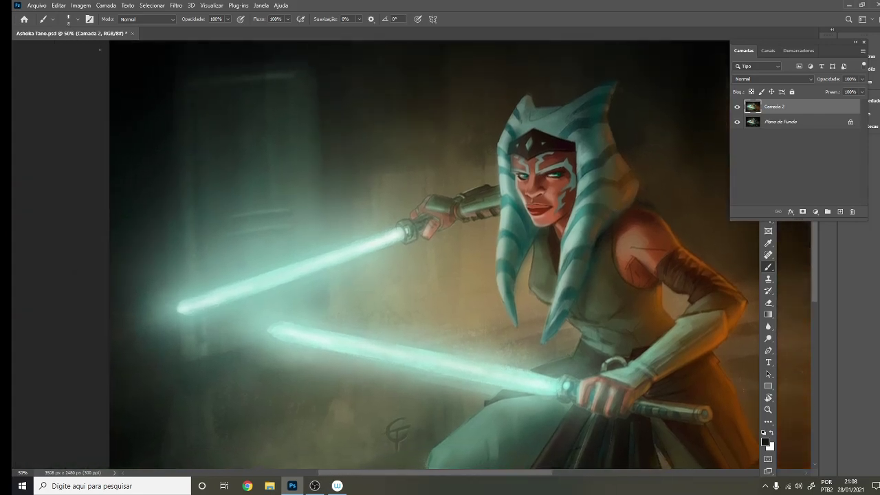
drag(96, 33, 168, 64)
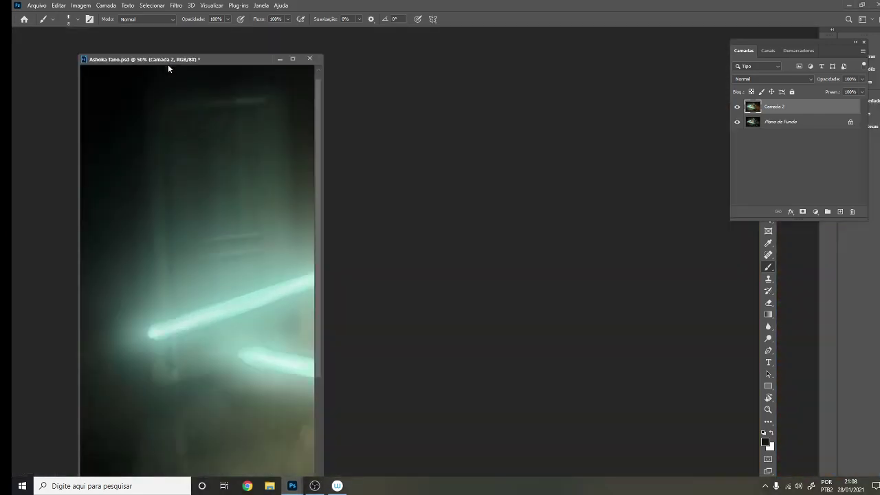
Open the reference image Ahsoka-Tano-The-Mandalorian-Capa-1024x683.jpg
key(ctrl+o)
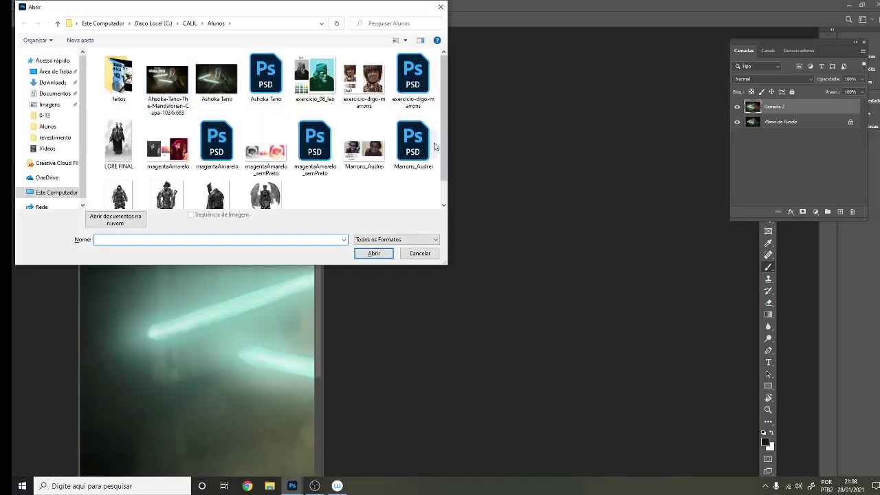
click(186, 92)
double_click(186, 92)
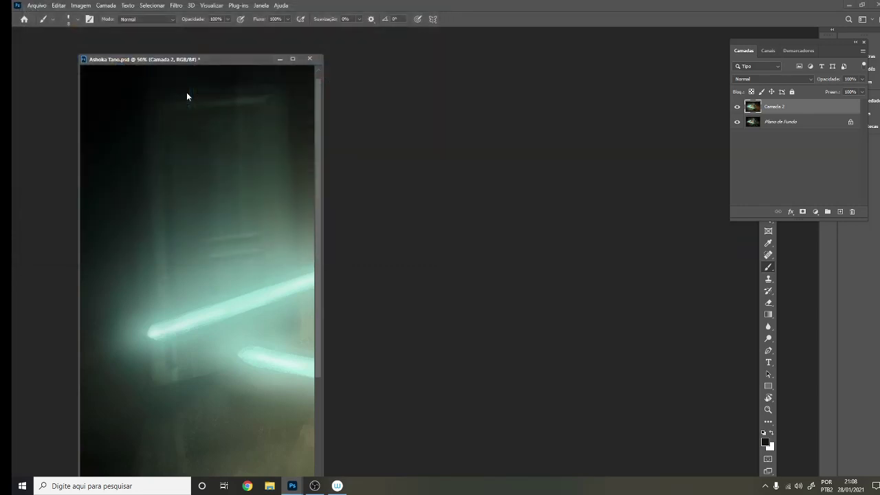
key(Return)
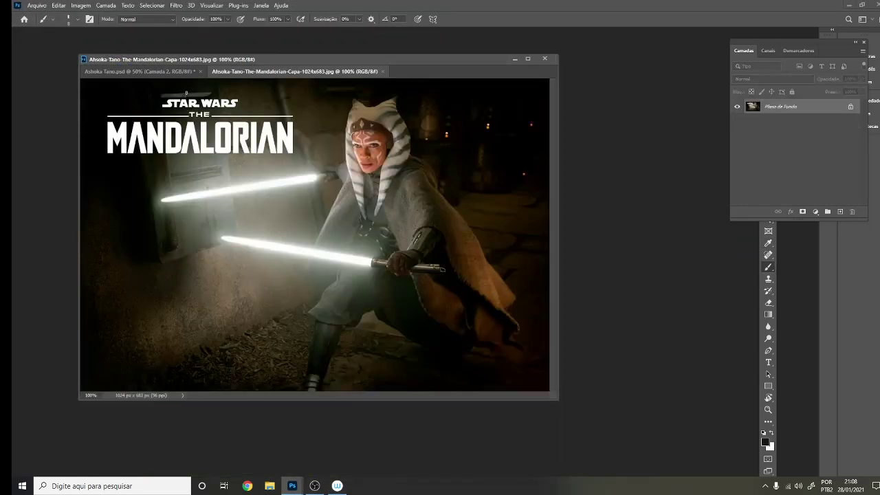
Float the Mandalorian reference at 50% in a shrunken window and place the illustration's window beside it, showing the character
drag(321, 72, 325, 99)
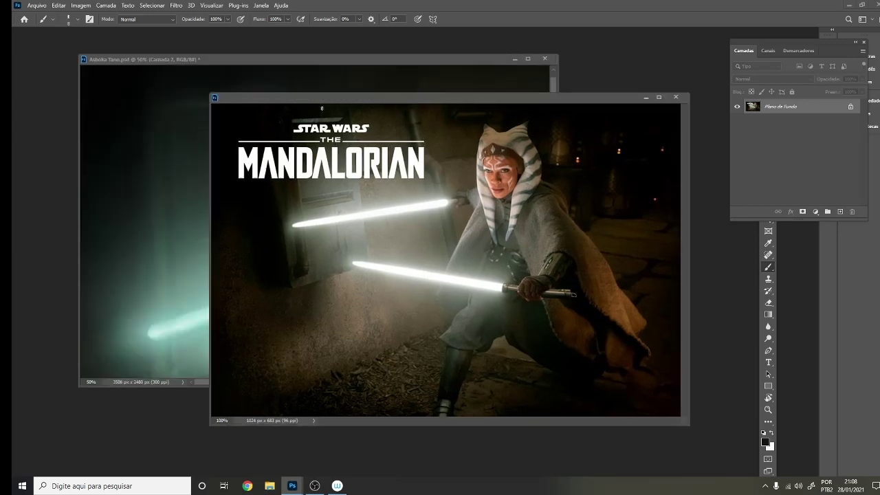
key(ctrl+minus)
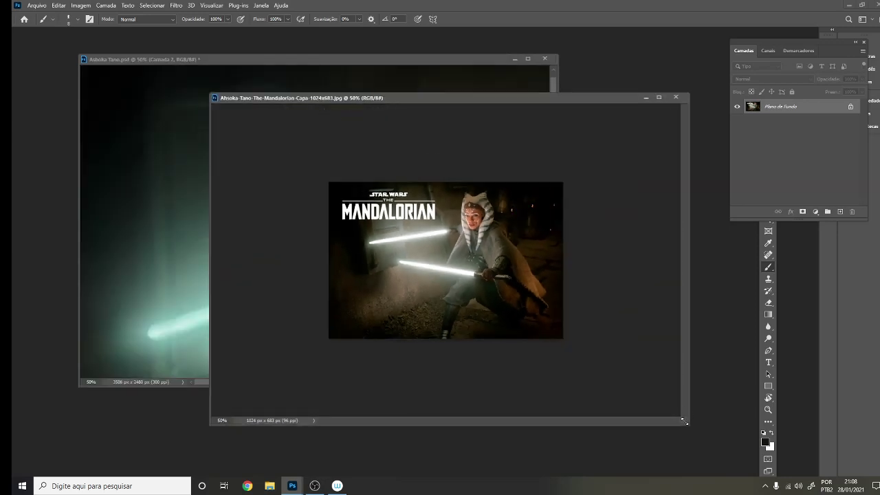
key(ctrl+minus)
drag(686, 421, 438, 276)
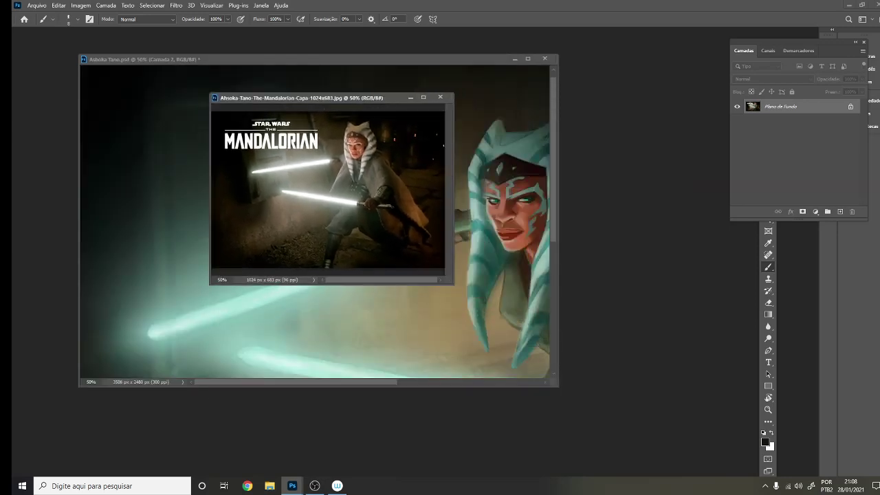
drag(386, 98, 195, 48)
drag(319, 60, 527, 50)
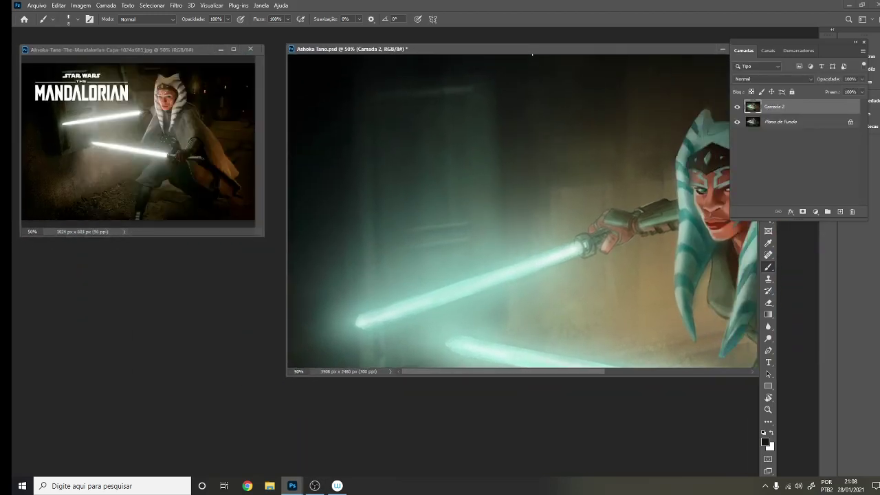
drag(643, 257, 467, 255)
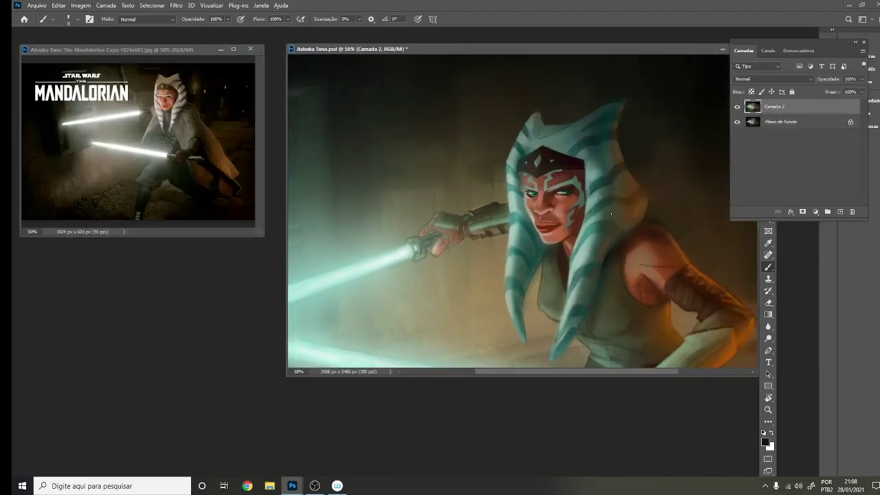
Choose the Redondo macio - opacidade de pressão brush and sample the orange of the elbow's rim light
right_click(660, 221)
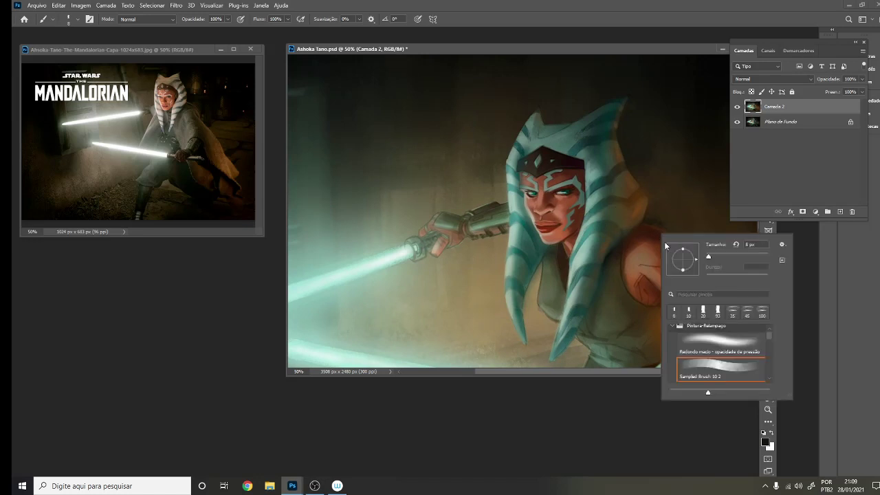
click(733, 345)
click(598, 414)
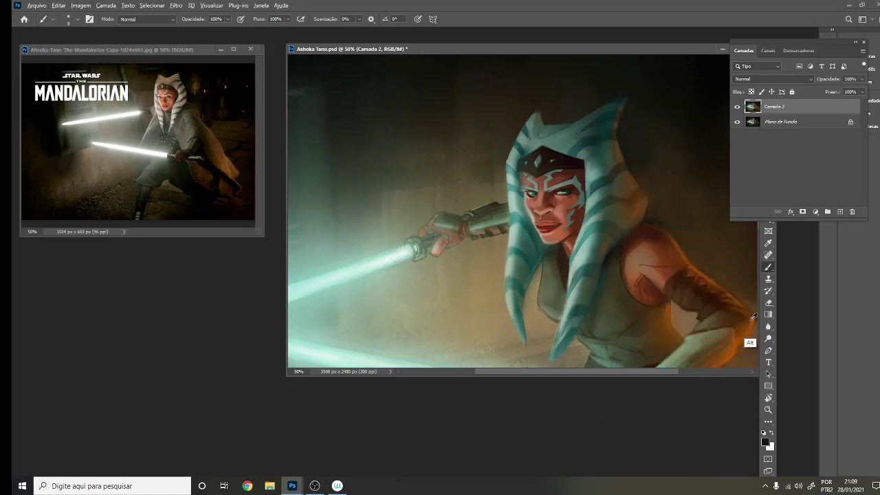
alt+click(746, 325)
Enlarge the soft brush to 200 px and paint a warm orange glow over the bare shoulder
key(bracketright)
key(bracketright)
key(bracketright)
key(bracketright)
key(bracketright)
key(bracketright)
key(bracketright)
key(bracketright)
key(bracketright)
key(bracketright)
key(bracketright)
key(bracketright)
key(bracketright)
key(bracketright)
key(bracketright)
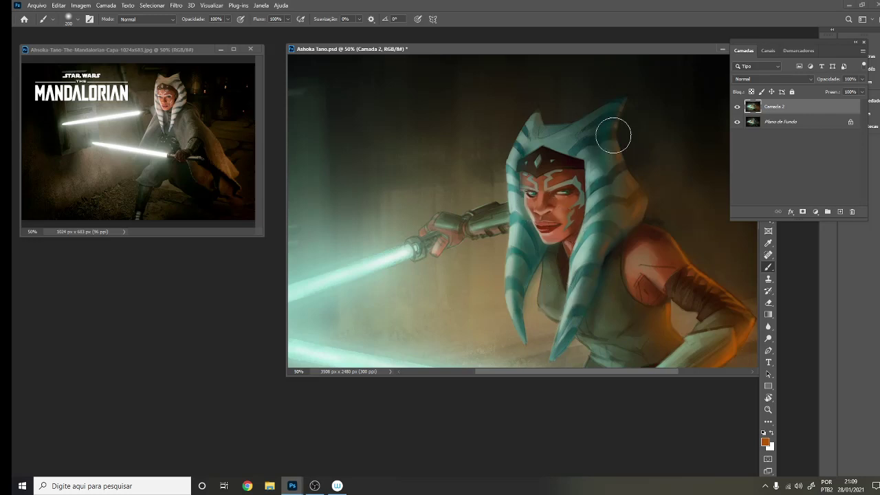
mouse_move(663, 265)
mouse_down()
mouse_move(653, 251)
mouse_move(657, 263)
mouse_move(661, 238)
mouse_up()
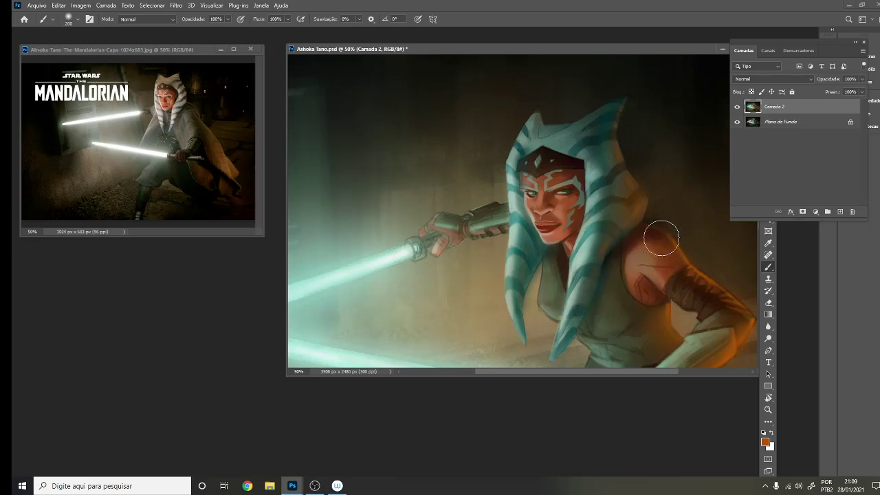
Choose the Sampled Brush 10 preset at 15 px and sample a light warm tone around the face
right_click(562, 212)
click(635, 346)
click(567, 415)
key(bracketleft)
key(bracketleft)
key(bracketleft)
key(bracketleft)
key(bracketleft)
key(bracketleft)
key(bracketleft)
key(bracketleft)
key(bracketleft)
alt+click(530, 203)
alt+click(530, 237)
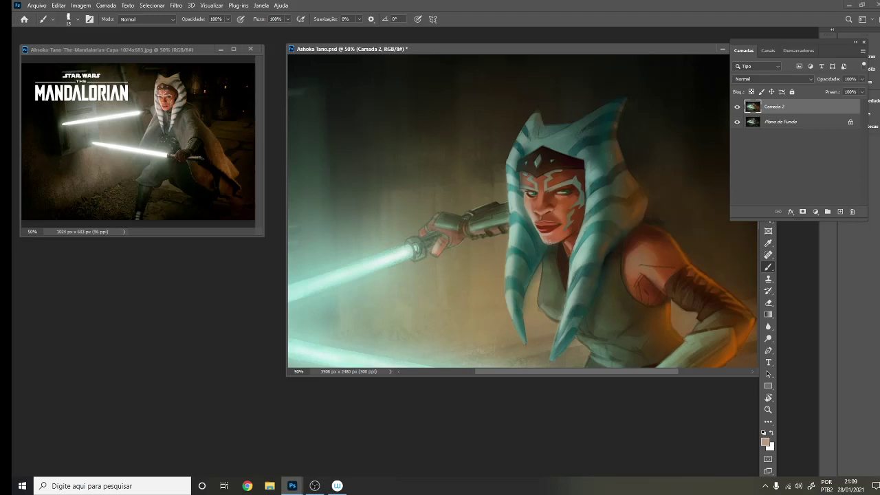
Paint warm highlights on the mouth and chin with tones sampled from the face, and save the illustration
alt+click(550, 237)
drag(540, 229, 548, 236)
alt+click(534, 210)
drag(546, 241, 549, 242)
key(ctrl+s)
Refine the light on the nose and saber-side cheek with sampled warm skin tones, checking the whole picture
alt+click(535, 199)
key(alt)
key(ctrl)
alt+click(529, 208)
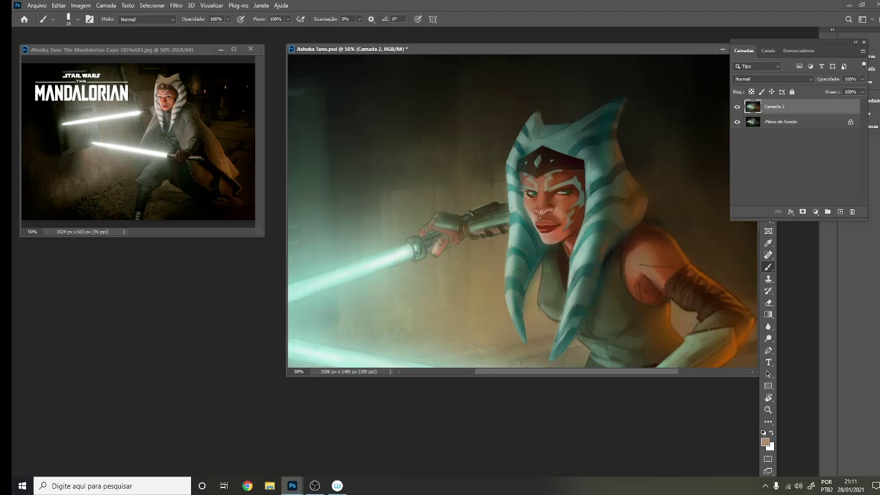
key(ctrl+minus)
key(ctrl+minus)
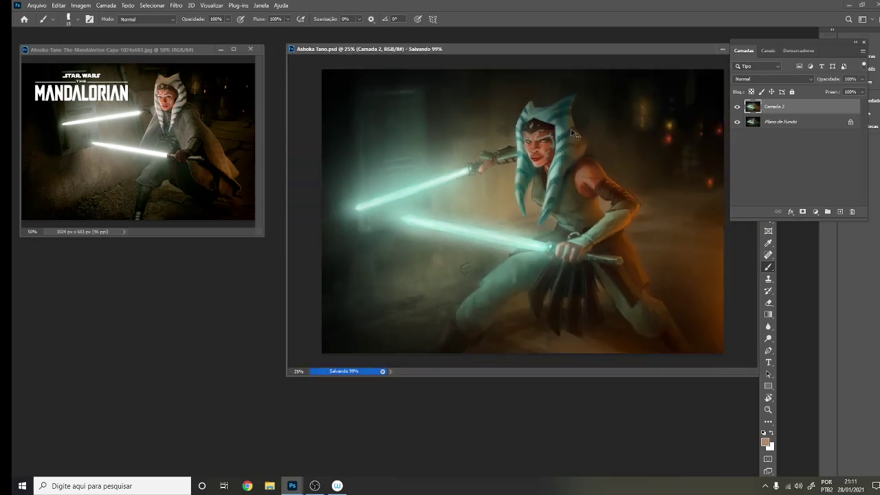
key(ctrl+plus)
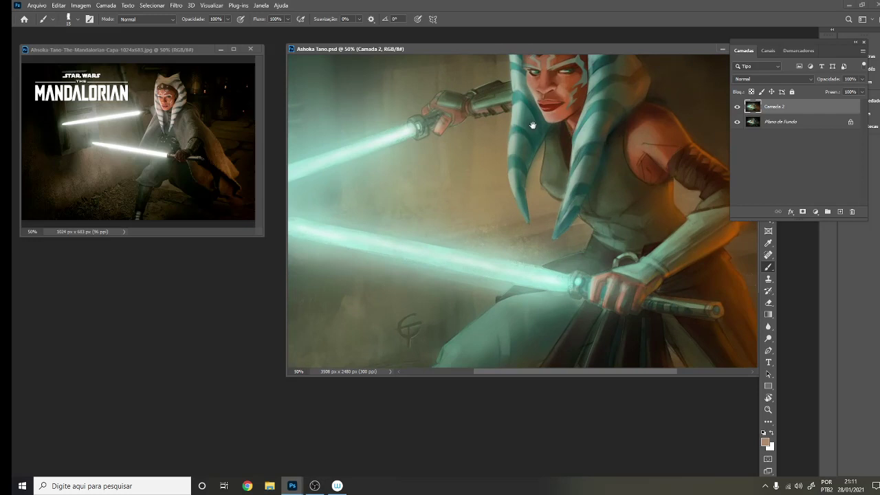
key(ctrl+plus)
key(ctrl+plus)
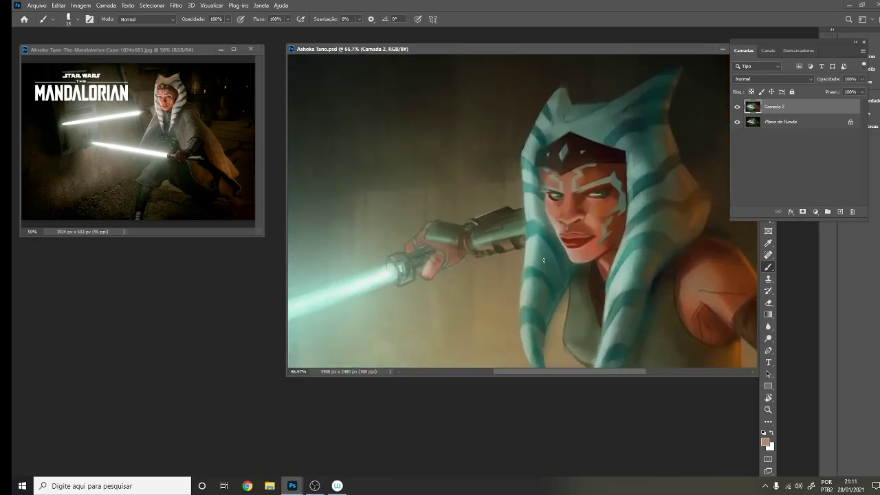
Sample the lightsaber's near-white and paint fine highlights around the lips and chin with a smaller brush
click(565, 227)
alt+click(381, 297)
key(bracketleft)
key(bracketleft)
key(bracketleft)
drag(562, 245, 576, 243)
scroll(565, 177, down, 3)
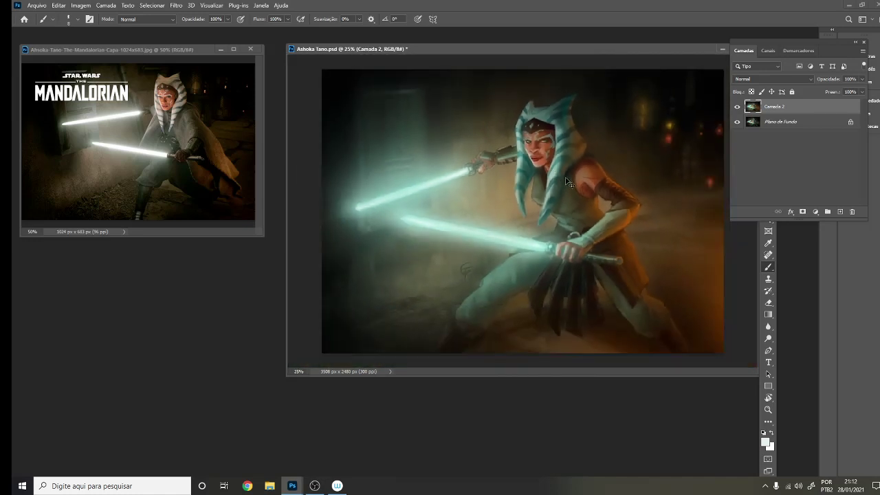
Blend sampled skin tones around the nose and paint near-white strokes on the marking beside the saber-side eye
scroll(567, 181, up, 3)
drag(512, 142, 516, 190)
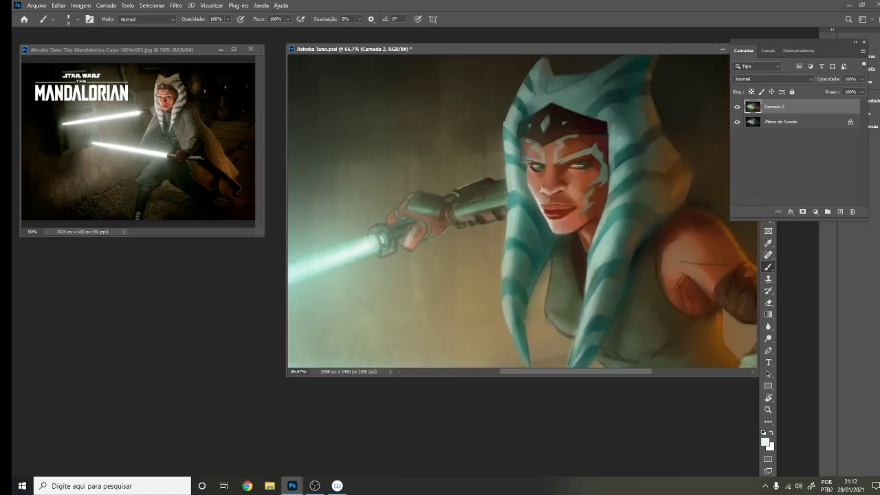
key(alt)
alt+click(565, 178)
alt+click(542, 189)
alt+click(546, 181)
alt+click(541, 192)
alt+click(361, 271)
drag(523, 163, 534, 168)
drag(523, 160, 520, 151)
Adjust the brush size and paint near-white strokes on the facial markings around the eye away from the sabers
key(ctrl)
key(bracketright)
key(bracketright)
key(bracketright)
key(bracketright)
key(bracketright)
key(ctrl+minus)
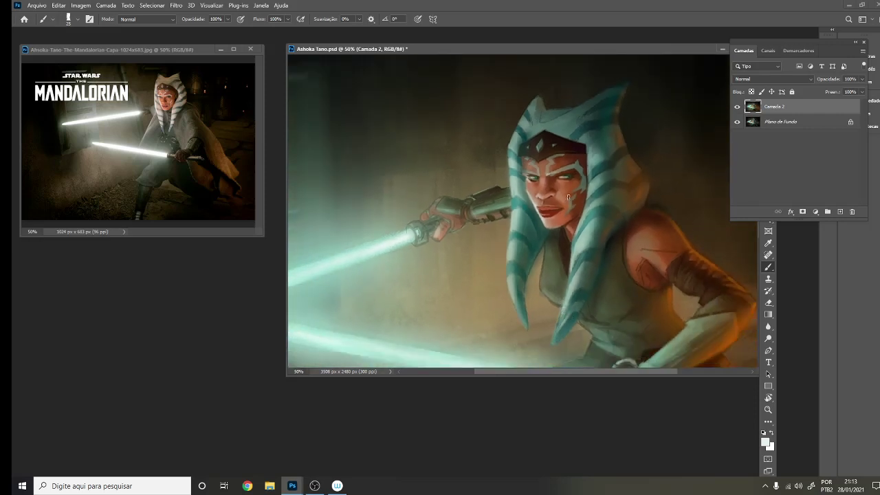
key(bracketleft)
key(bracketleft)
mouse_move(551, 177)
mouse_down()
mouse_move(565, 172)
mouse_move(565, 184)
mouse_up()
Touch up the face with a sampled reddish skin tone and resample the near-white of the upper lightsaber
alt+click(525, 212)
key(ctrl+minus)
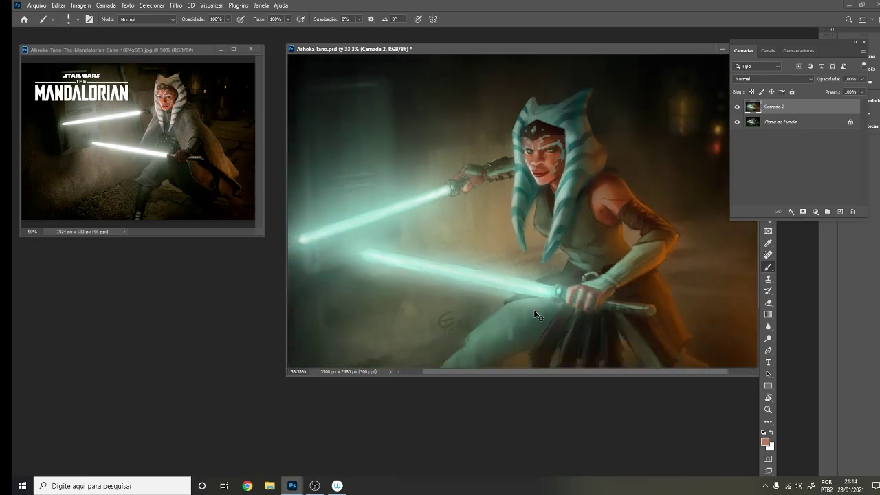
key(ctrl+plus)
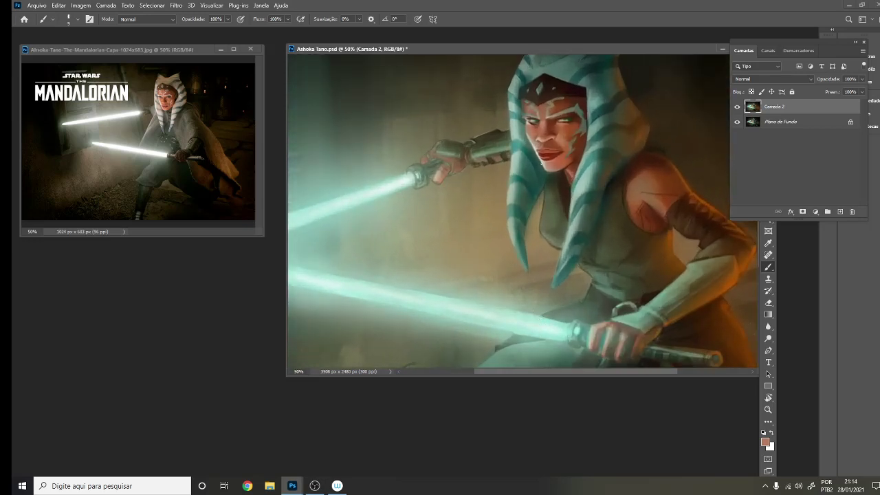
alt+click(409, 178)
Compare the repaint with the original painting by repeatedly hiding and showing the Camada 2 layer
key(ctrl+minus)
key(ctrl+minus)
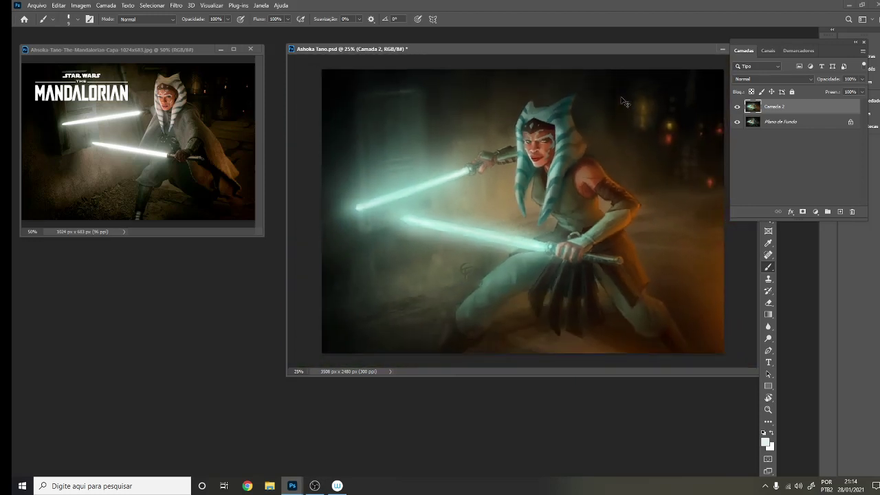
key(ctrl+plus)
key(ctrl+plus)
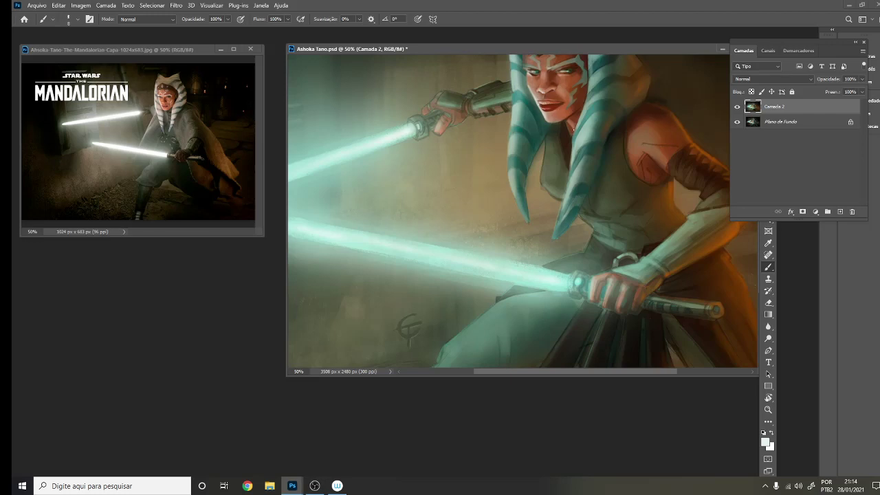
key(ctrl+minus)
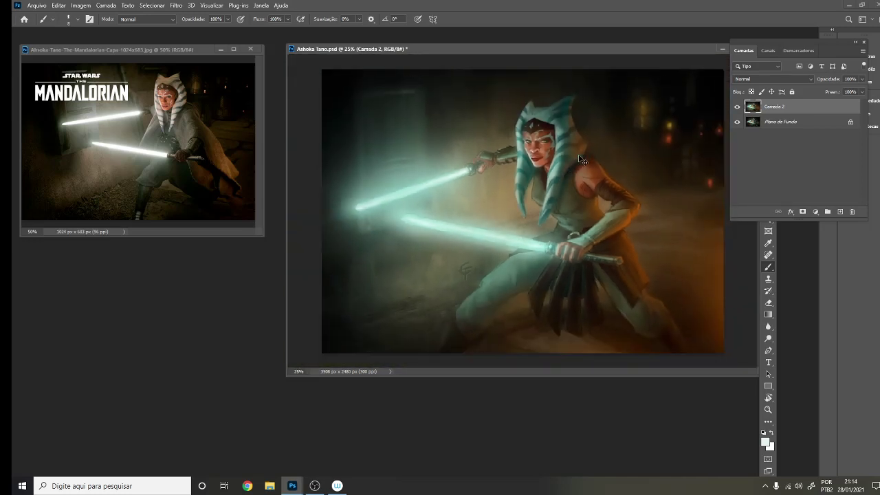
click(737, 107)
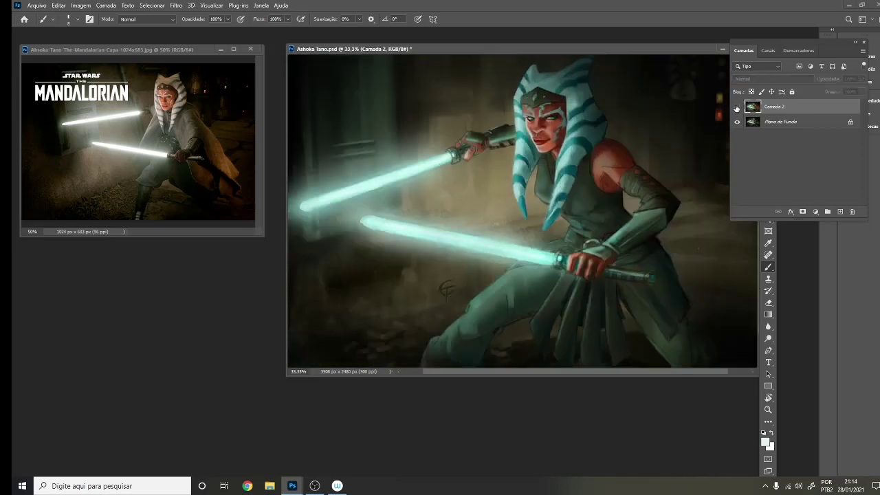
click(736, 107)
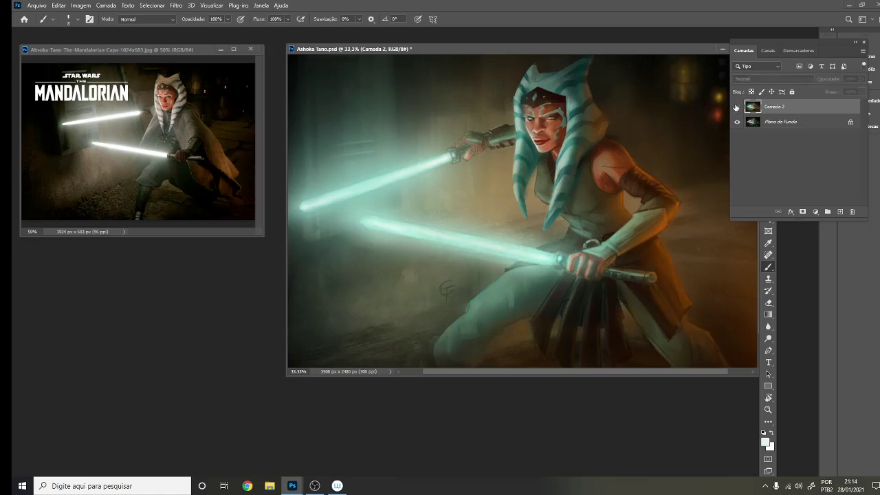
click(736, 107)
click(737, 106)
click(737, 106)
click(736, 106)
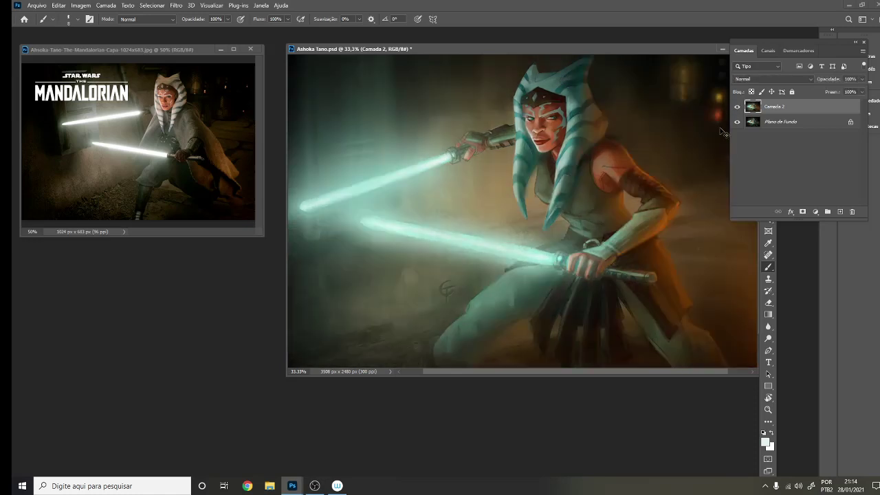
Save the illustration and paint a pale sampled tone on the saber-side cheek with a 25 px brush
key(ctrl+s)
key(ctrl+plus)
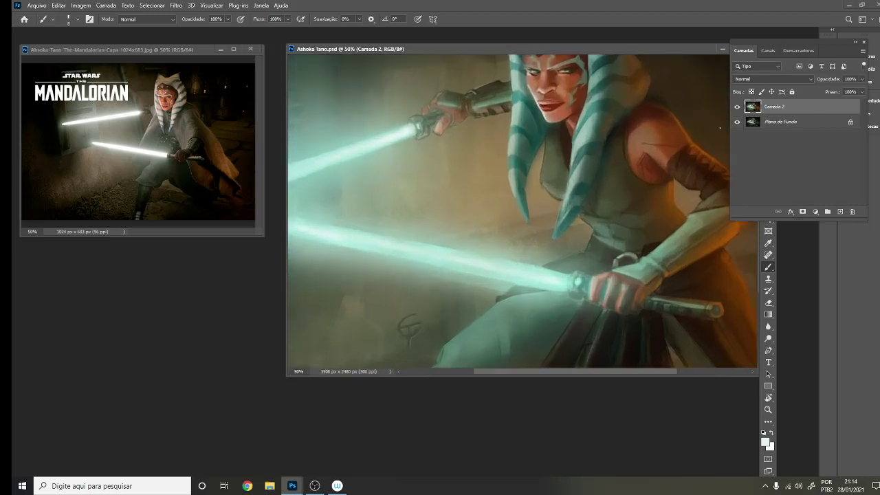
drag(562, 146, 562, 220)
key(bracketleft)
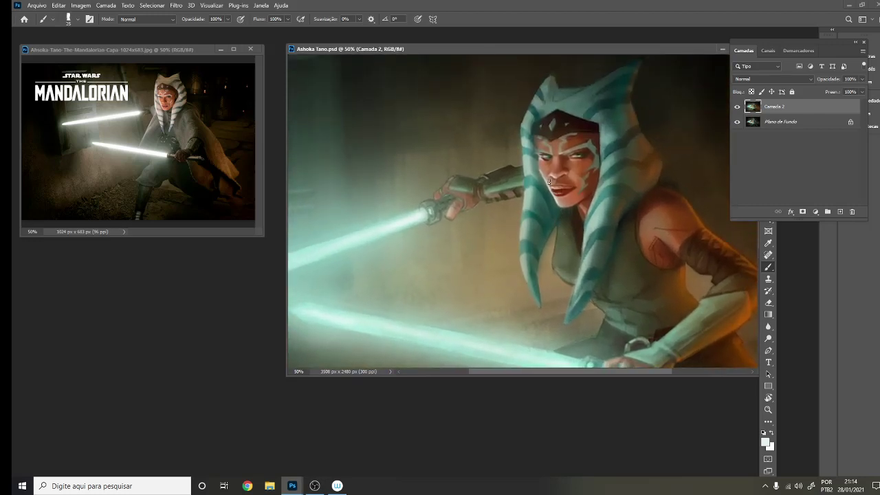
alt+click(550, 178)
drag(548, 180, 545, 176)
scroll(560, 76, down, 1)
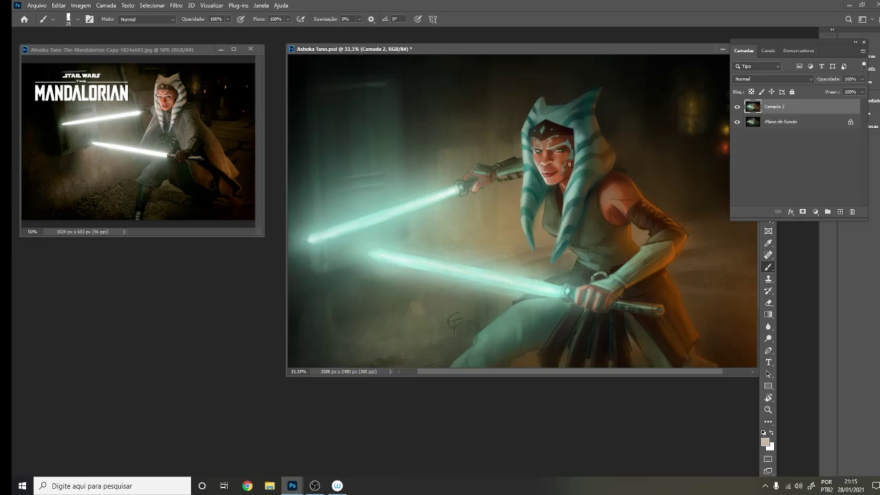
Paint over the shadow-side cheek and brow with reddish-brown tones sampled from the face
alt+click(570, 188)
key(alt)
alt+click(563, 164)
alt+click(558, 163)
alt+click(565, 141)
key(alt)
alt+click(563, 138)
key(ctrl)
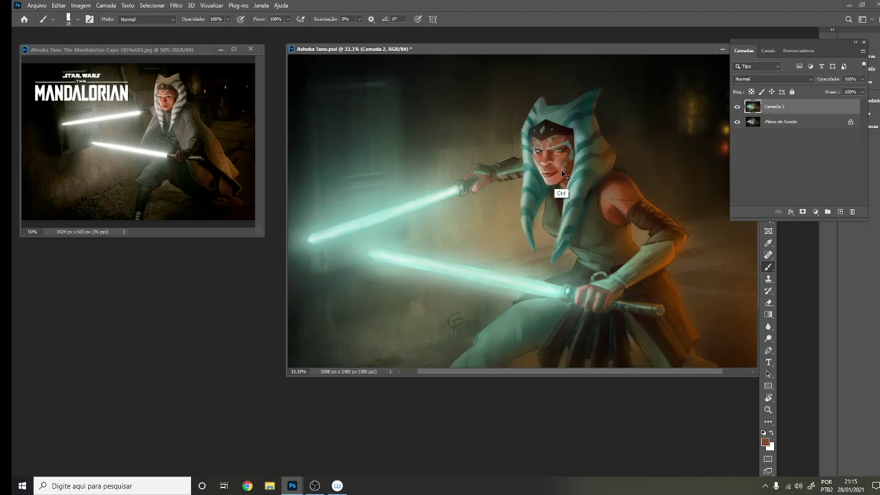
alt+click(561, 165)
key(alt)
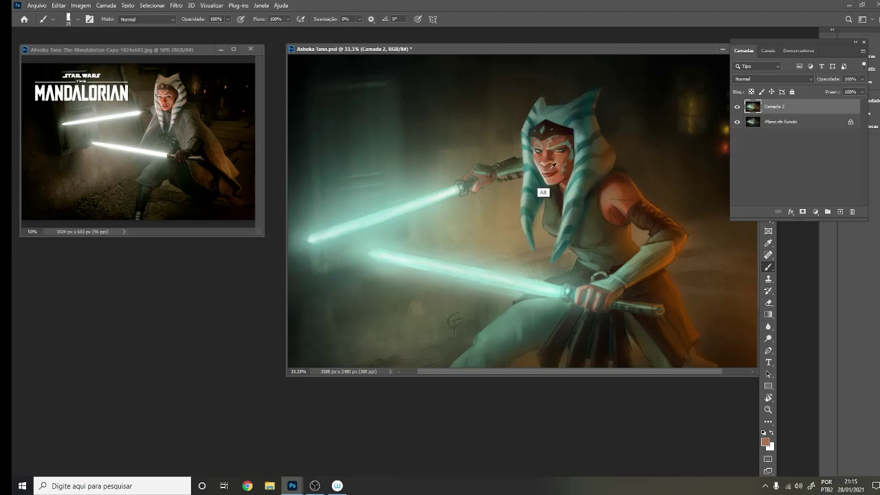
Repaint the white facial markings with the lightsaber's near-white and a 15 px brush
alt+click(437, 217)
key(bracketleft)
mouse_move(527, 145)
mouse_down()
mouse_move(567, 147)
mouse_move(559, 147)
mouse_up()
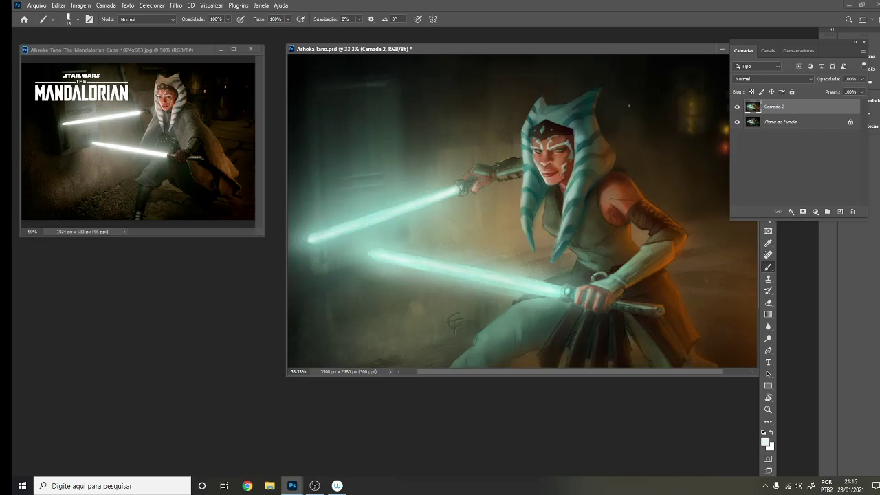
key(ctrl+minus)
key(ctrl+minus)
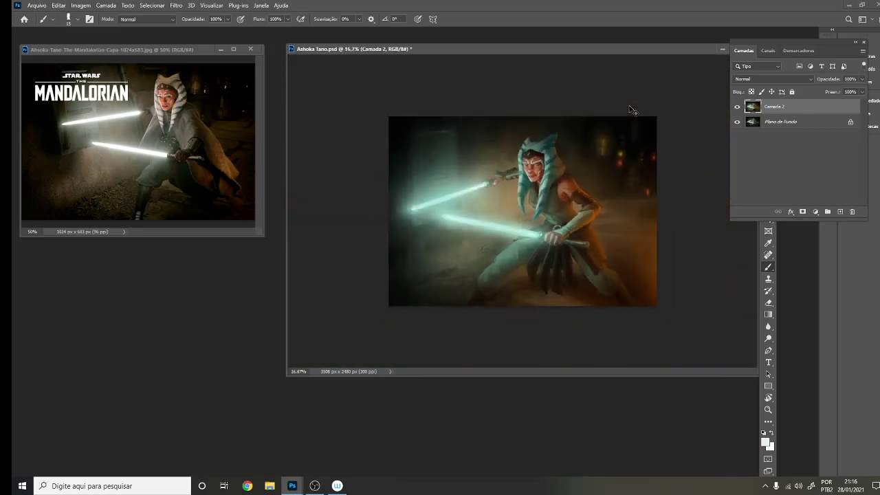
key(ctrl+plus)
key(ctrl+plus)
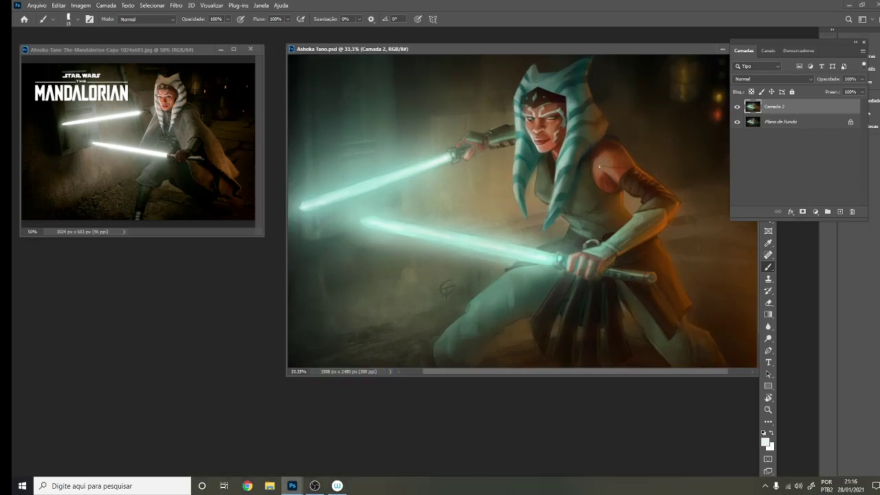
Save, sample a greyish light tone near the front hand, and paint light onto the bare shoulder at 45 px
key(alt)
alt+click(585, 253)
key(bracketright)
key(bracketright)
key(bracketright)
key(ctrl)
key(ctrl+s)
drag(608, 171, 598, 161)
key(ctrl)
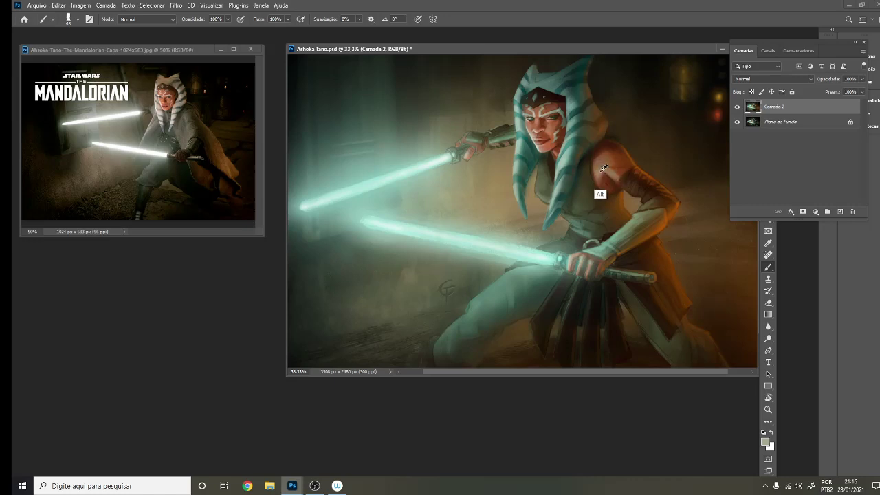
Blend the light and shadow on the bare shoulder with brown and tan tones sampled from the skin
key(alt)
alt+click(601, 169)
key(alt)
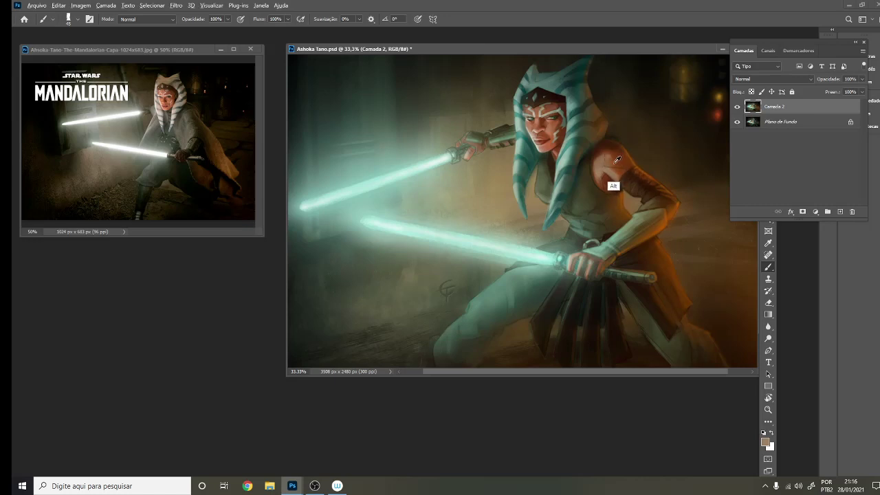
alt+click(612, 164)
alt+click(596, 165)
alt+click(611, 154)
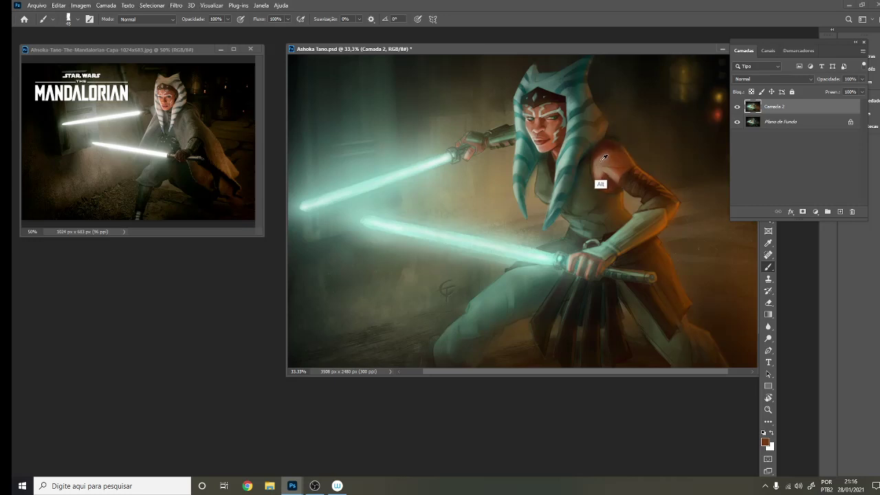
alt+click(599, 160)
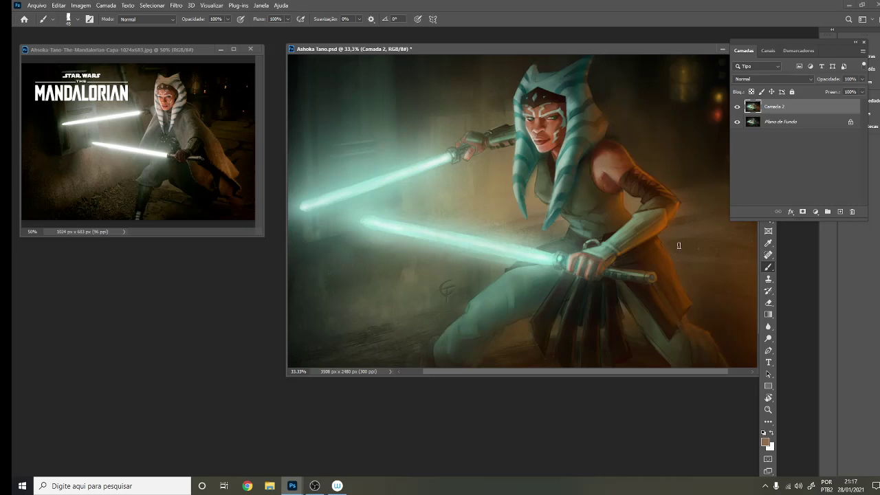
Sample a light beige and paint a highlight on the bare shoulder with a smaller brush
key(ctrl+minus)
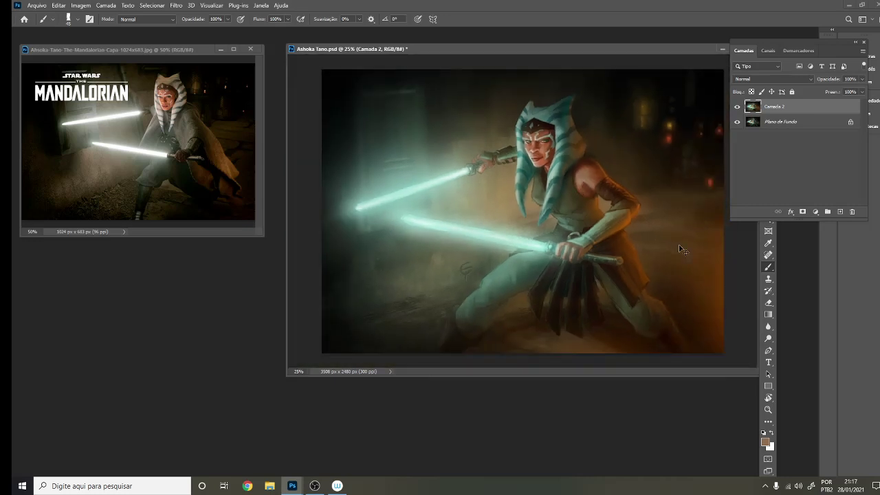
key(ctrl+plus)
key(ctrl+plus)
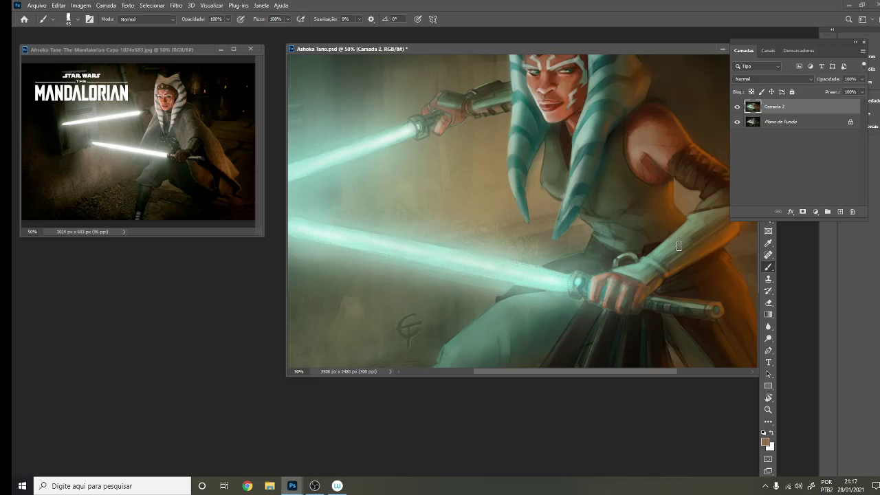
alt+click(439, 150)
key(bracketleft)
mouse_move(653, 156)
mouse_down()
mouse_move(664, 138)
mouse_move(656, 147)
mouse_up()
key(bracketleft)
scroll(706, 188, down, 2)
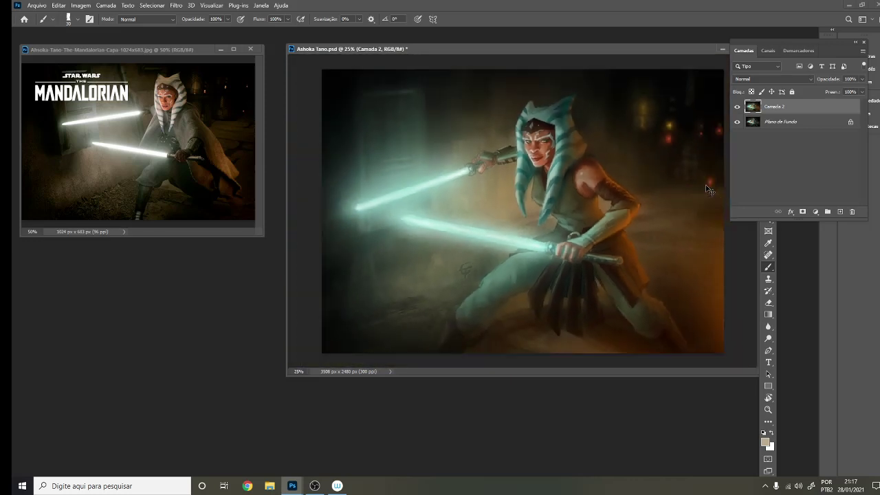
scroll(706, 188, up, 1)
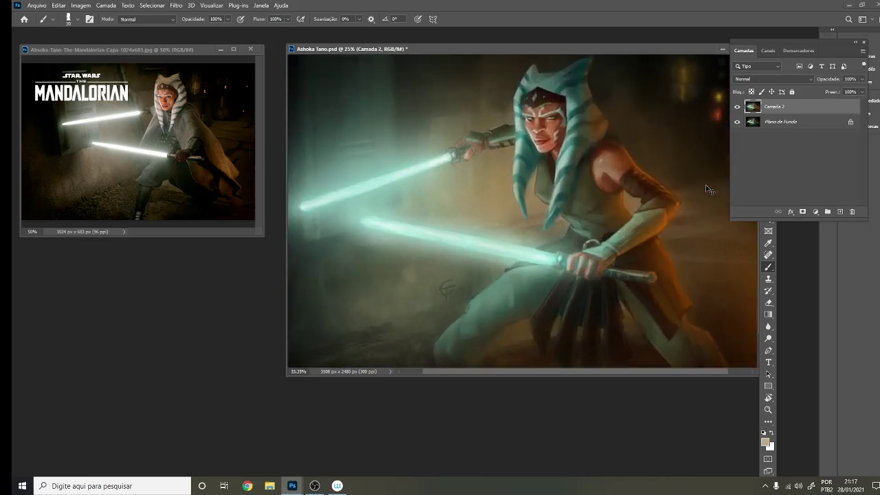
Repaint the tunic's chest between the head-tails with green tones sampled from the clothing and head-tails
alt+click(537, 192)
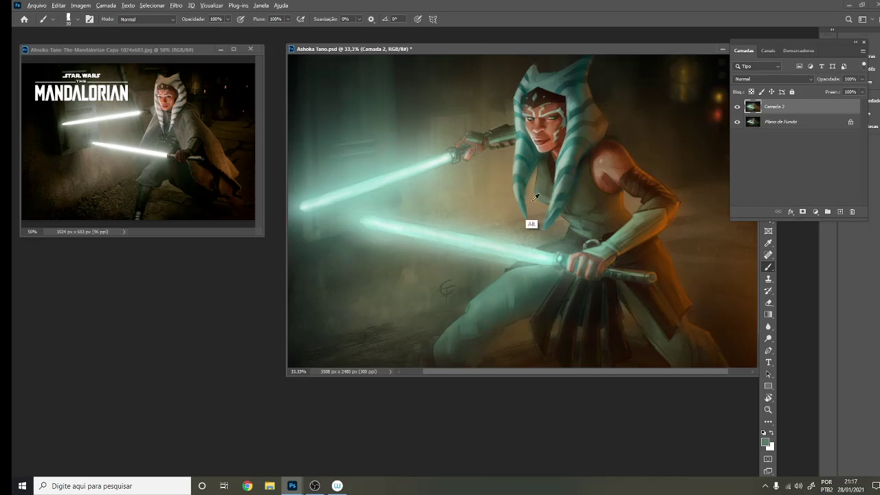
alt+click(532, 191)
alt+click(541, 221)
alt+click(538, 168)
alt+click(527, 203)
alt+click(532, 149)
key(alt)
alt+click(539, 172)
alt+click(547, 166)
key(alt)
alt+click(540, 177)
alt+click(540, 166)
Enlarge the brush to 70 px and blend muted green tones across the saber-side of the tunic
key(bracketleft)
key(bracketleft)
key(bracketleft)
key(bracketleft)
key(bracketright)
key(bracketright)
key(bracketright)
key(bracketright)
key(bracketright)
key(bracketright)
key(alt)
key(alt)
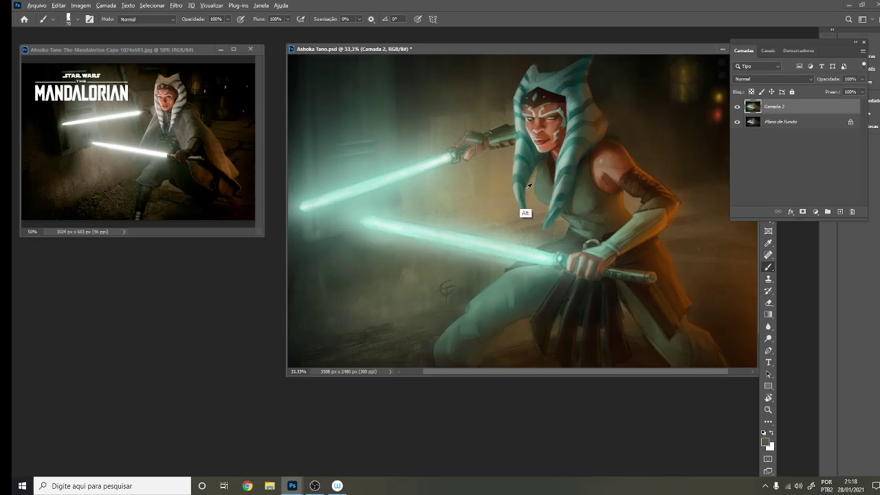
Blend green and teal tones sampled from the figure across the tunic's chest and waist with a 40 px brush
alt+click(540, 249)
key(bracketright)
key(bracketright)
alt+click(544, 199)
key(bracketleft)
key(bracketleft)
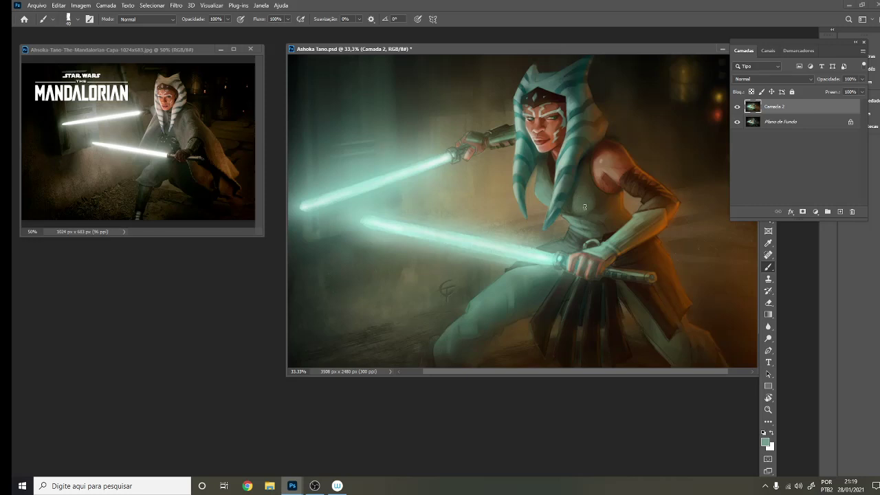
key(alt)
key(alt)
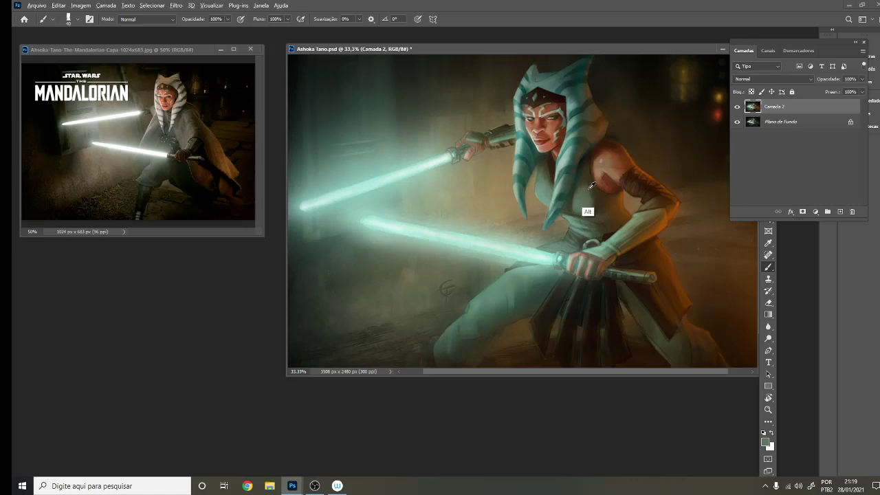
Smooth the tunic's chest shading beside the bare shoulder with muted green tones sampled repeatedly from the fabric
alt+click(588, 180)
alt+click(586, 190)
alt+click(586, 189)
alt+click(589, 186)
alt+click(591, 190)
alt+click(595, 195)
alt+click(594, 196)
alt+click(586, 204)
alt+click(587, 206)
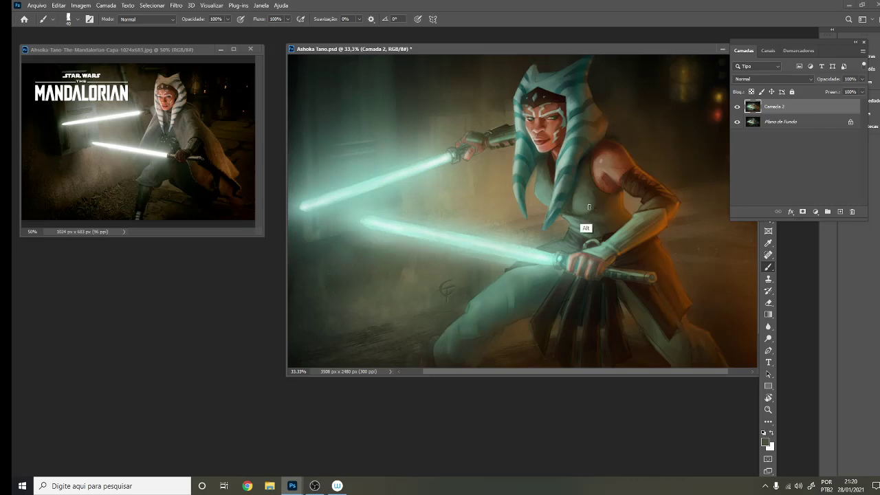
alt+click(589, 206)
alt+click(573, 215)
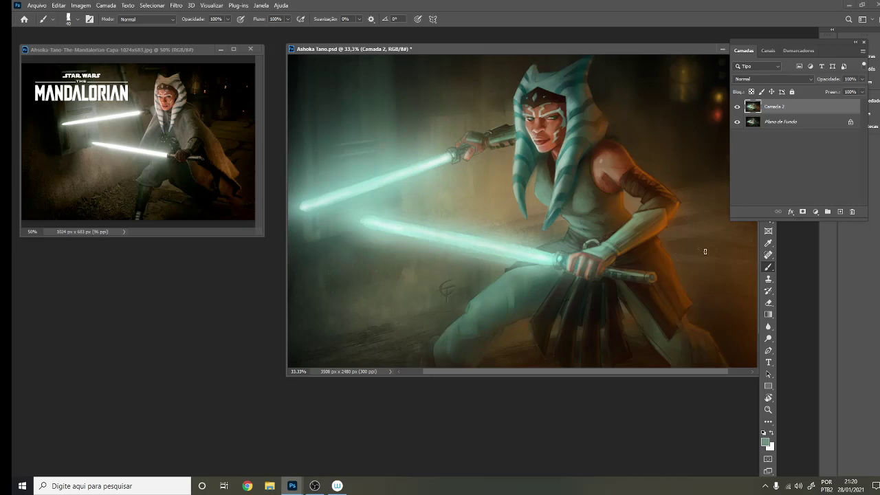
key(ctrl+minus)
key(ctrl+minus)
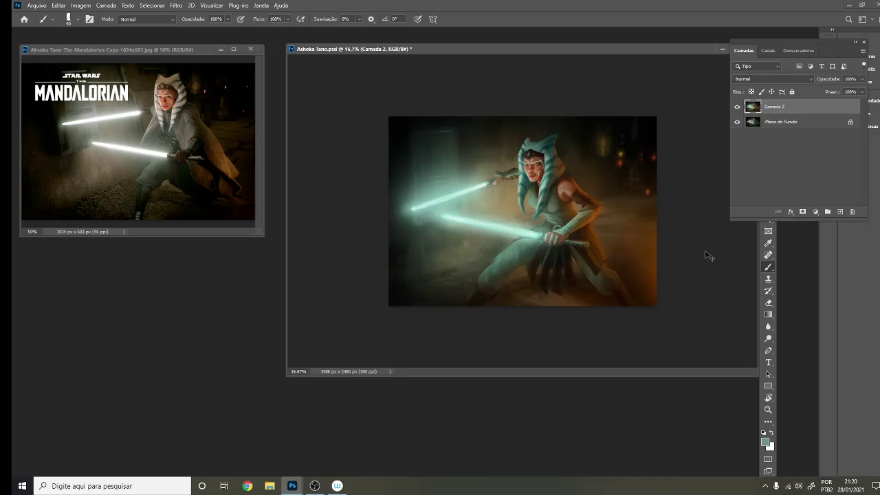
key(ctrl+plus)
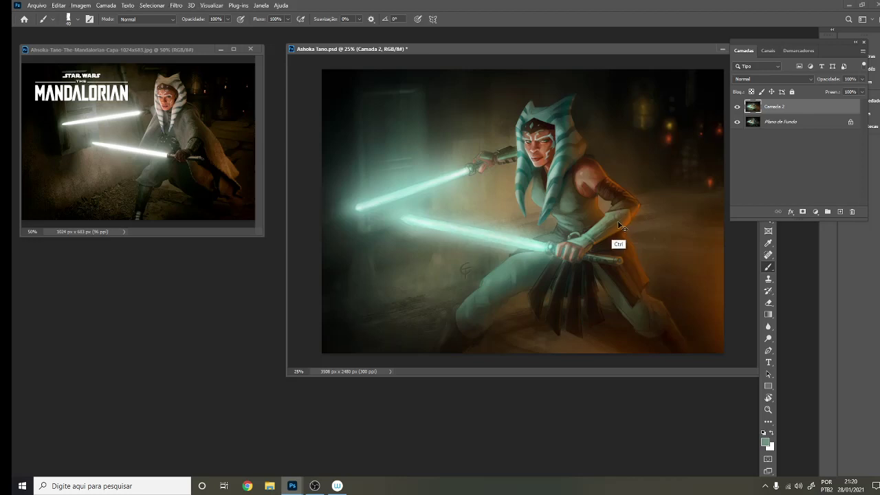
alt+click(619, 214)
key(ctrl+plus)
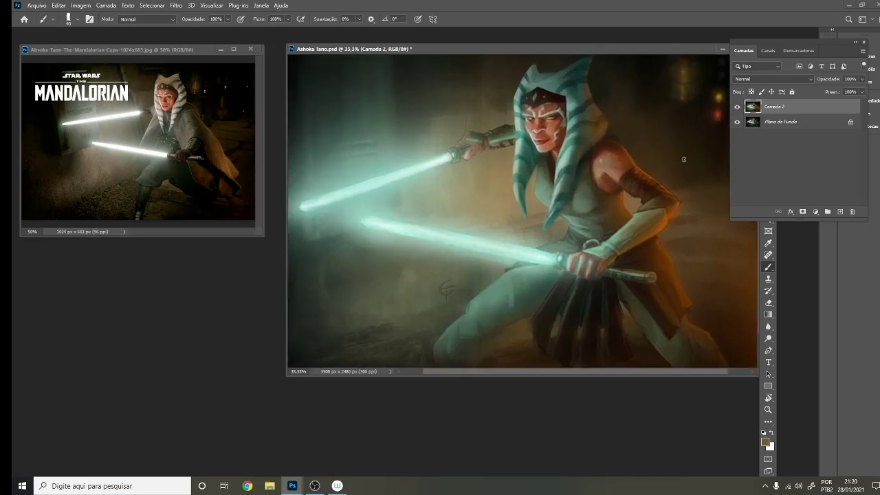
Sample a pale aqua from the lower saber and add fine highlights to the face and the front forearm
key(bracketleft)
alt+click(490, 237)
key(bracketleft)
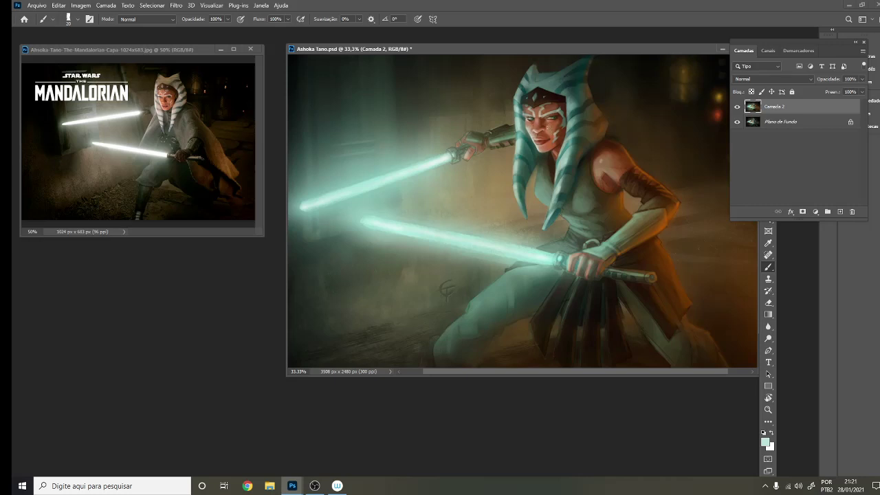
drag(549, 132, 548, 128)
key(bracketleft)
key(bracketleft)
key(bracketleft)
key(bracketright)
key(bracketright)
key(bracketright)
drag(603, 244, 632, 220)
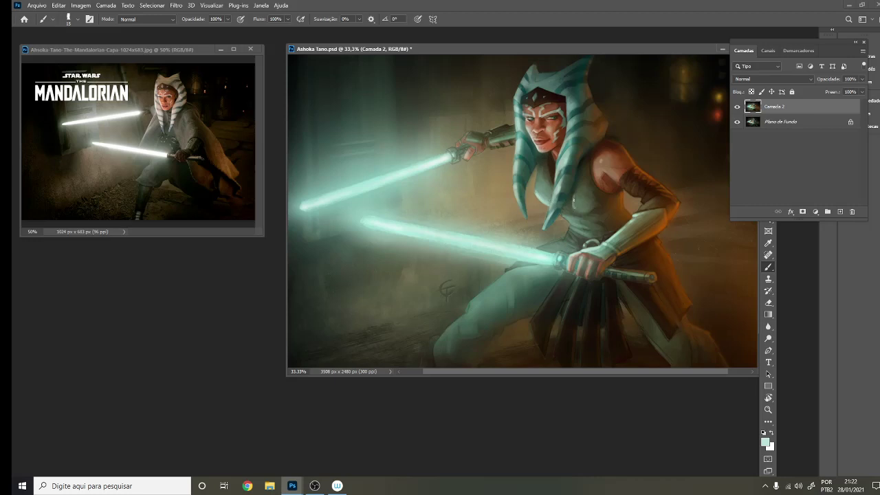
Paint small pale aqua highlights on the tunic's chest and soften them with tones sampled nearby
drag(597, 200, 587, 208)
drag(552, 195, 548, 202)
alt+click(550, 234)
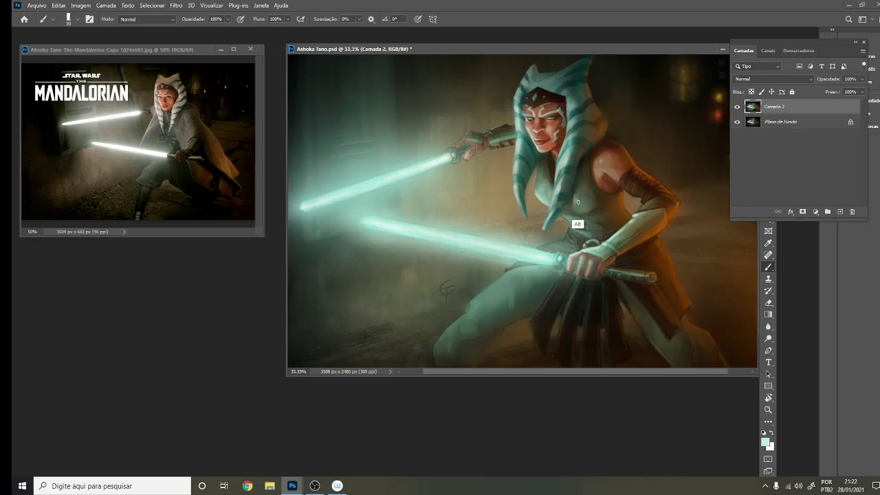
alt+click(577, 199)
alt+click(576, 198)
alt+click(581, 198)
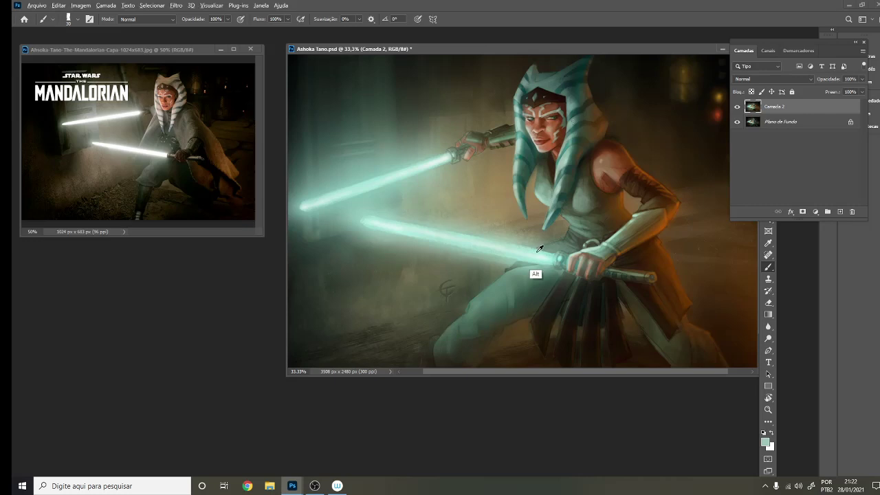
Add pale aqua highlights to the tunic's waist folds and the raised forearm's gauntlet with a 20 px brush
alt+click(530, 276)
drag(562, 216, 585, 227)
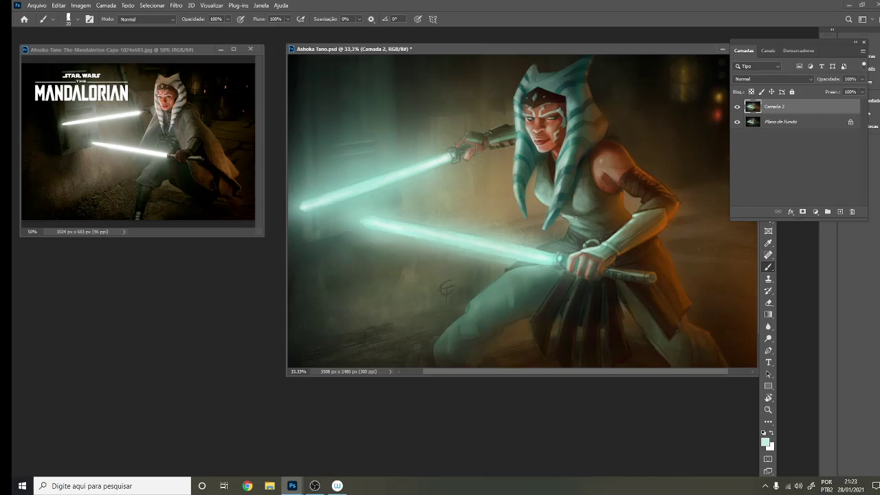
drag(569, 215, 561, 216)
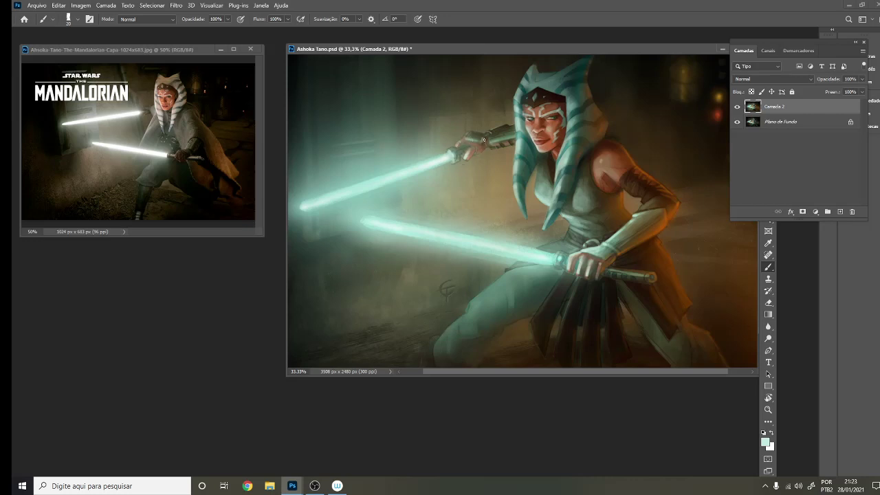
drag(489, 141, 508, 135)
Paint pale aqua rim highlights on the saber-side head-tail and the forehead with a 15 px brush, and save the document
key(ctrl+minus)
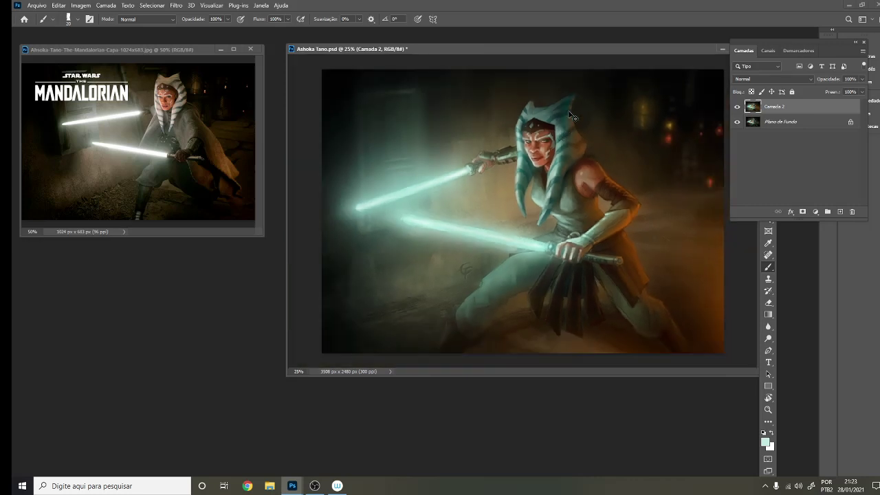
key(ctrl+plus)
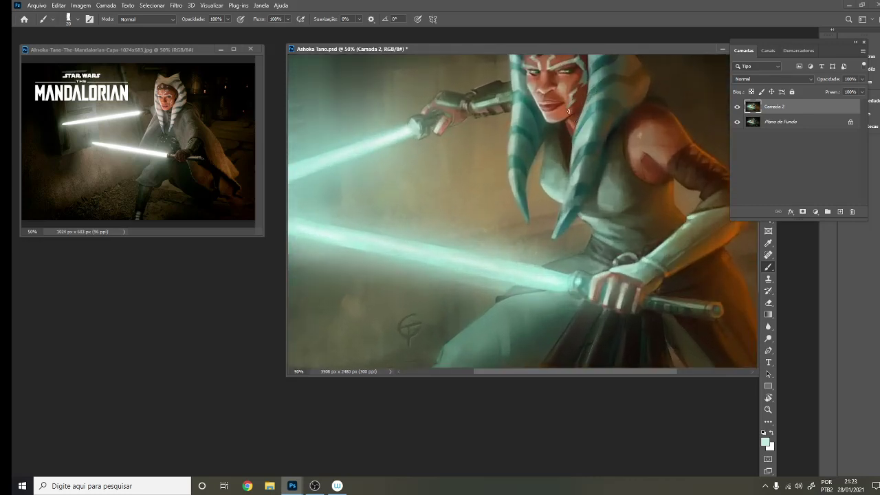
mouse_move(517, 194)
mouse_down()
mouse_move(521, 286)
mouse_move(517, 271)
mouse_up()
key(bracketleft)
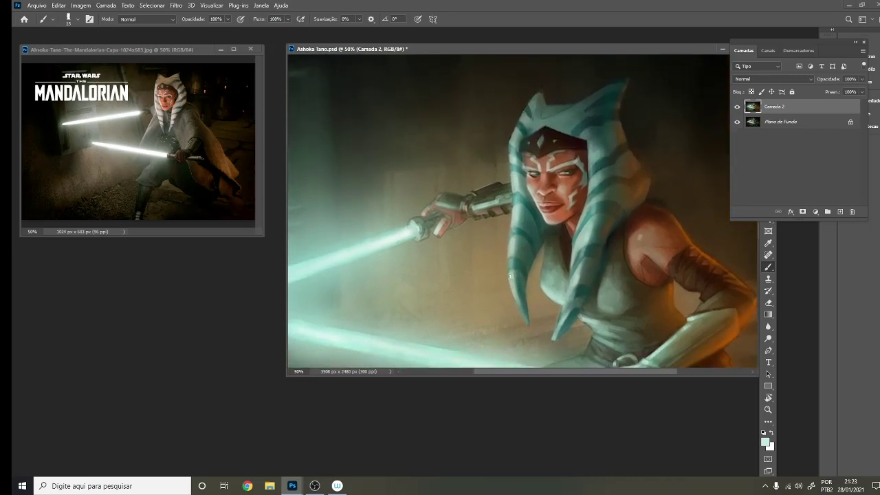
key(bracketleft)
drag(526, 322, 519, 305)
key(bracketright)
drag(528, 150, 533, 153)
key(ctrl+minus)
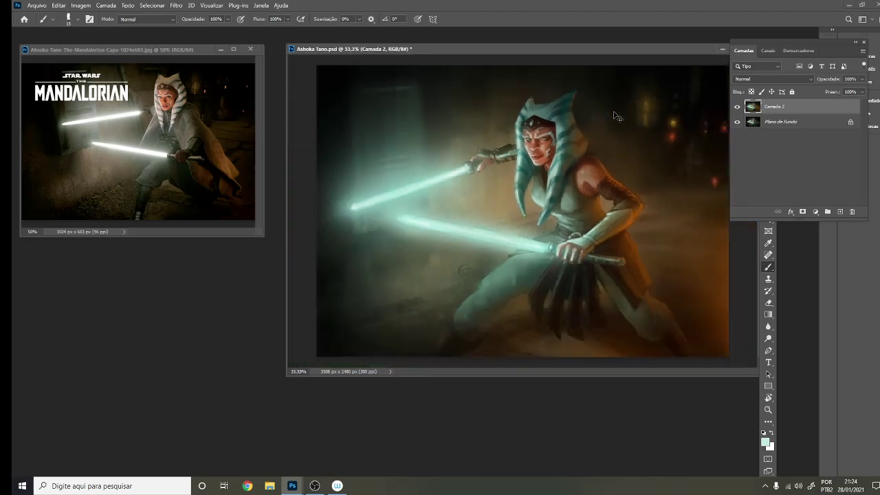
key(ctrl+minus)
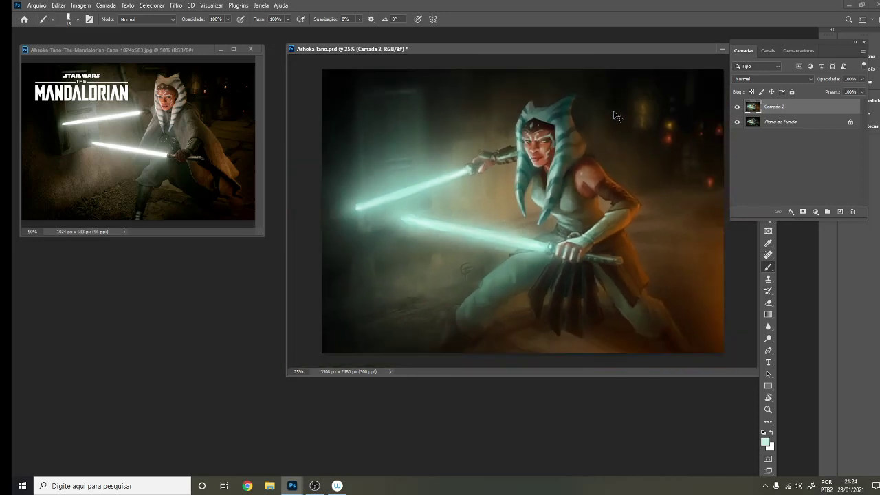
key(ctrl+s)
Set the foreground color to white and brighten the cores of the sabers with a 25 px brush
drag(562, 220, 558, 240)
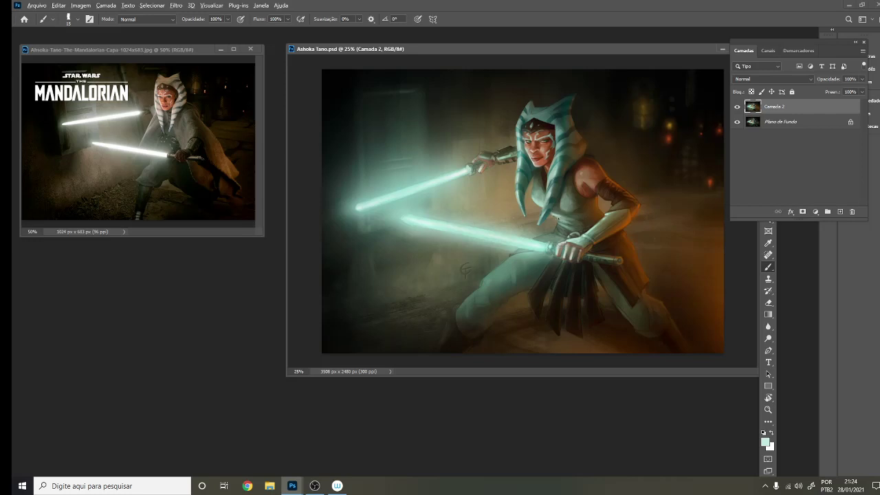
alt+click(560, 241)
key(d)
key(x)
key(ctrl+plus)
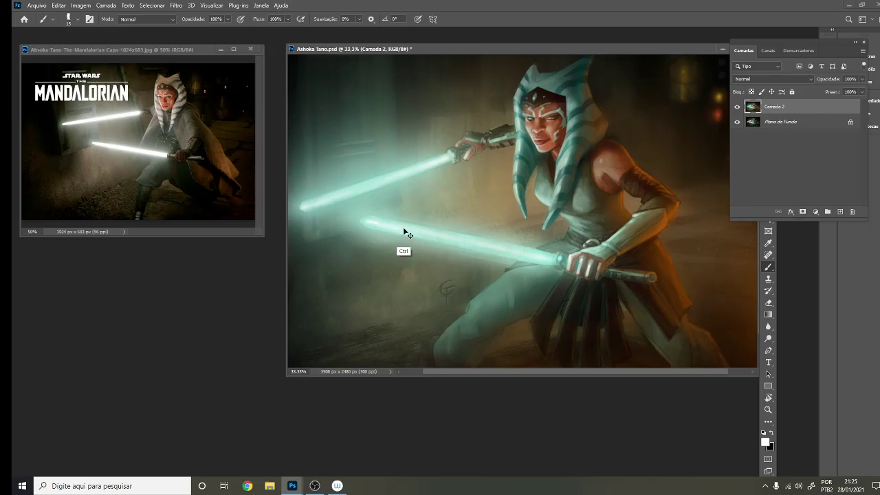
key(bracketright)
click(314, 485)
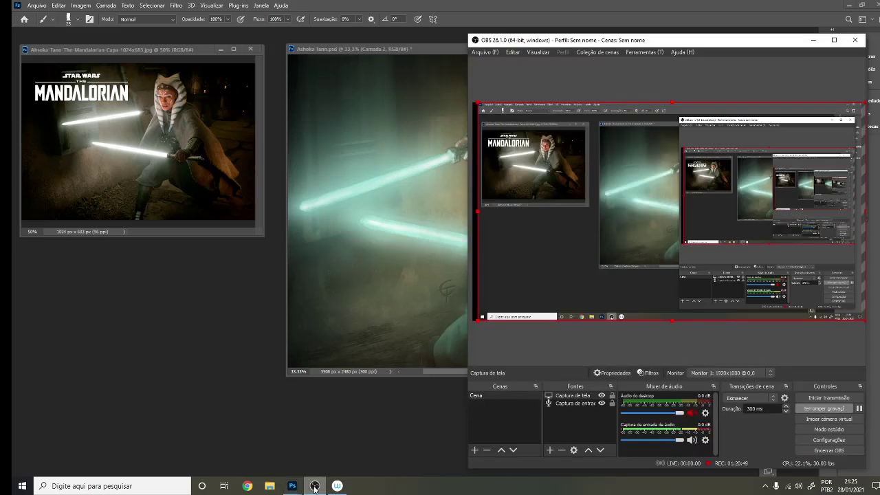
click(397, 429)
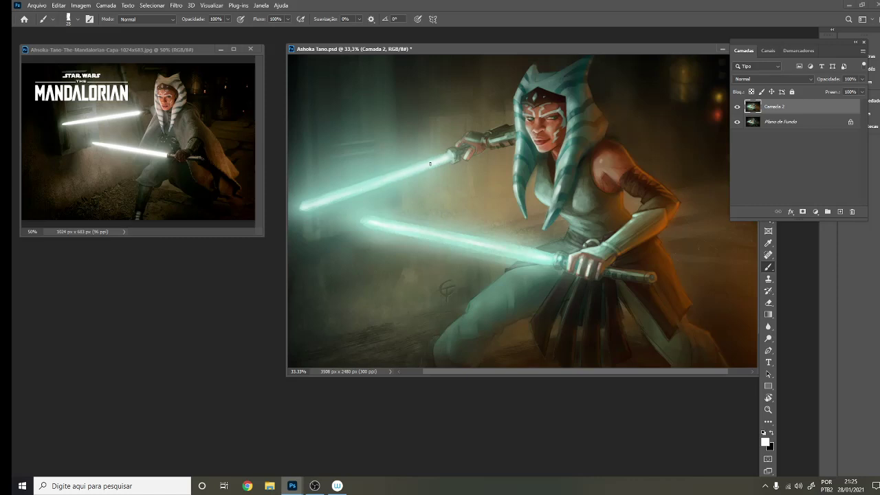
Sample a dark tone from the skirt and paint shadow detail on the lower saber's hilt with a 15 px brush
key(bracketleft)
alt+click(623, 289)
mouse_move(563, 258)
mouse_down()
mouse_move(562, 268)
mouse_move(575, 270)
mouse_up()
Toggle the visibility of Camada 2 to compare the repaint with the original, and save the document
key(ctrl+minus)
key(ctrl+minus)
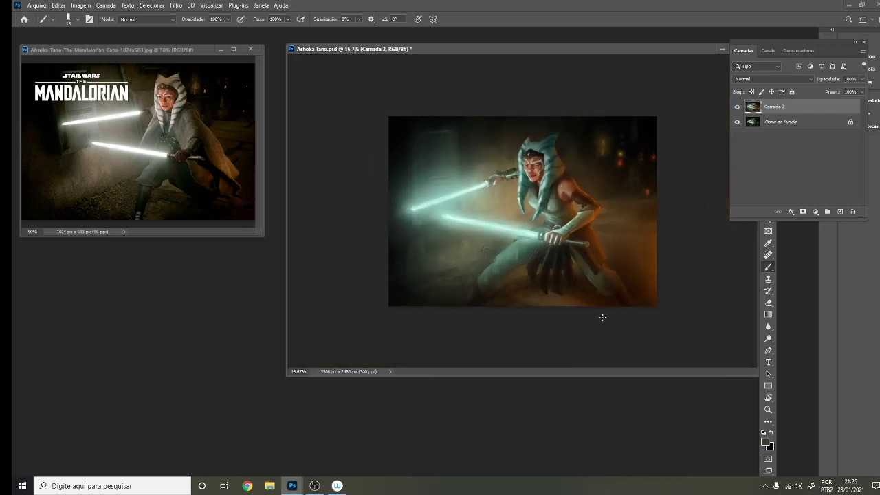
key(ctrl+plus)
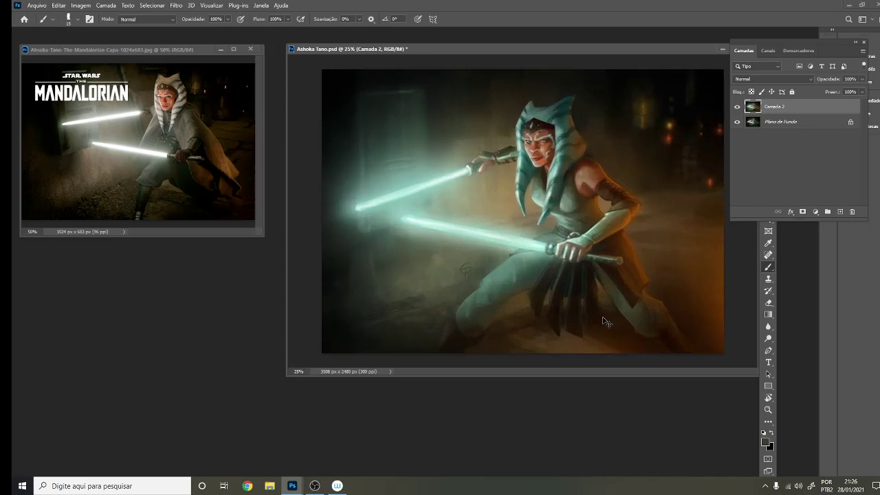
key(ctrl+minus)
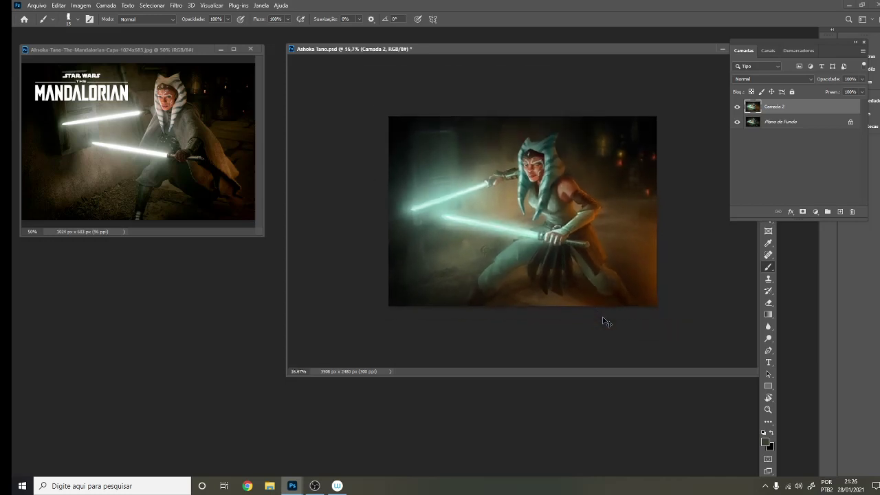
key(ctrl+s)
click(737, 107)
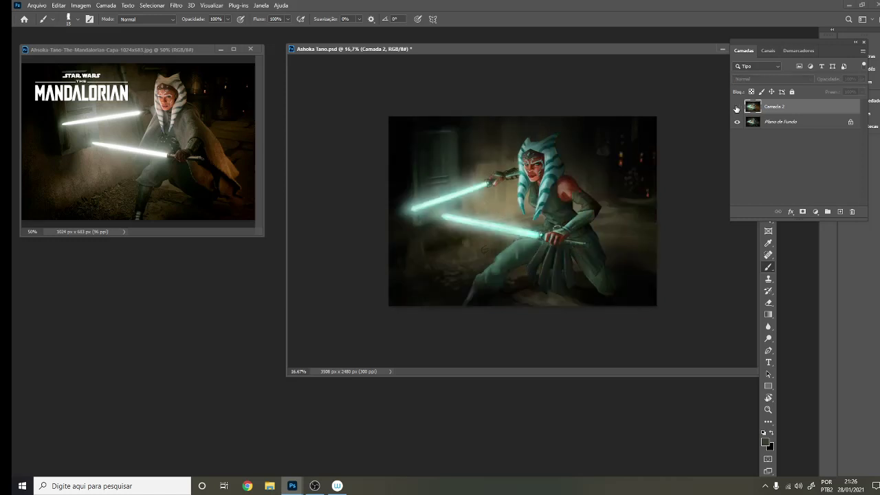
click(737, 106)
click(736, 108)
click(736, 107)
click(736, 107)
click(736, 107)
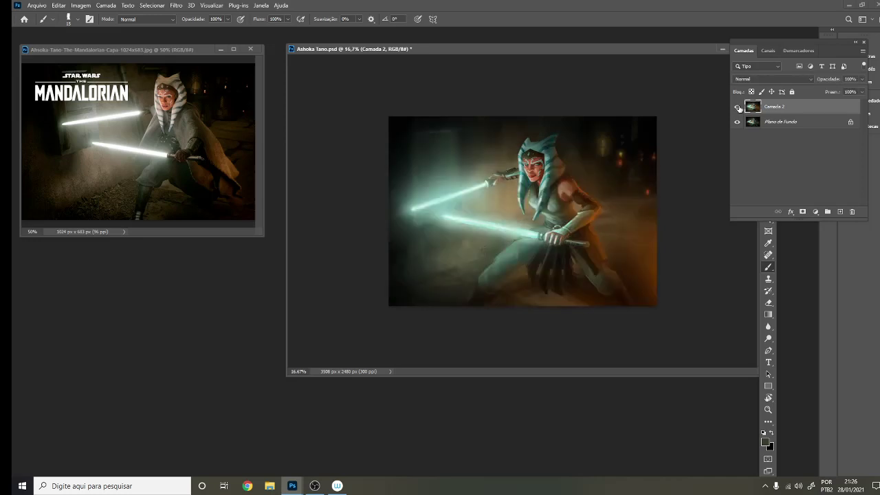
click(737, 108)
click(737, 108)
key(ctrl+s)
Switch the brush to the soft round preset "Redondo macio - opacidade da pressão"
key(ctrl+plus)
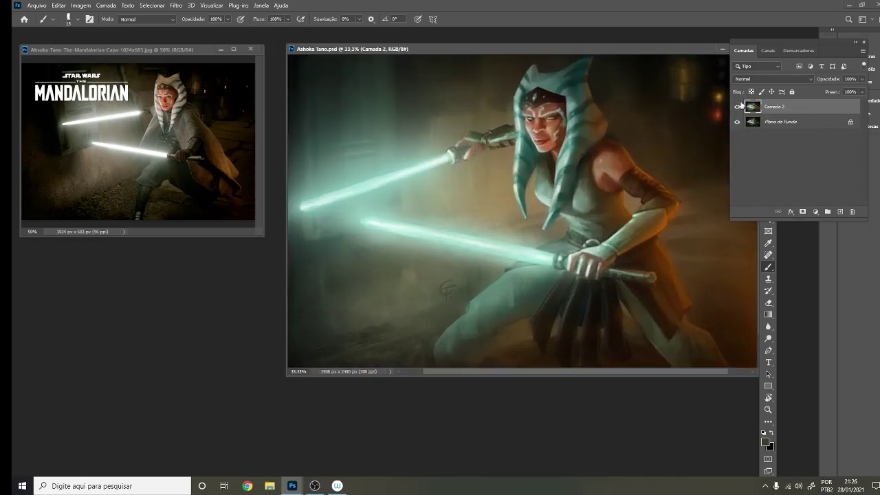
key(bracketright)
key(bracketright)
right_click(578, 136)
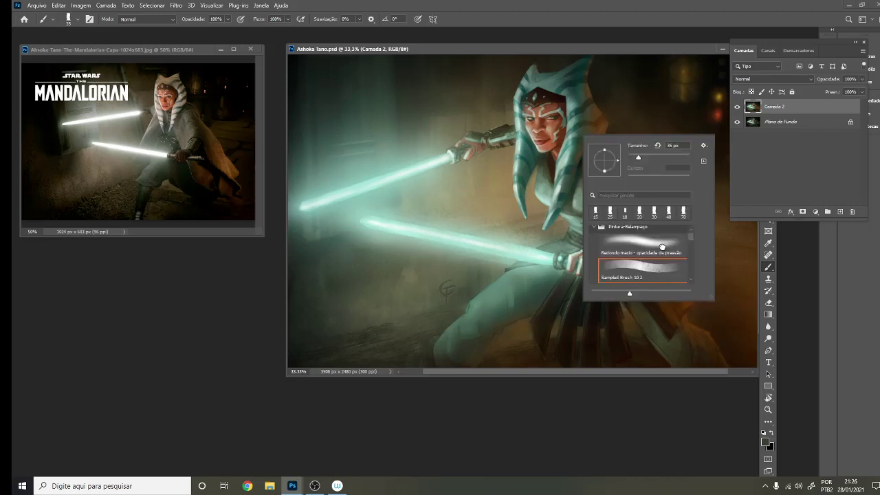
click(540, 414)
key(ctrl+o)
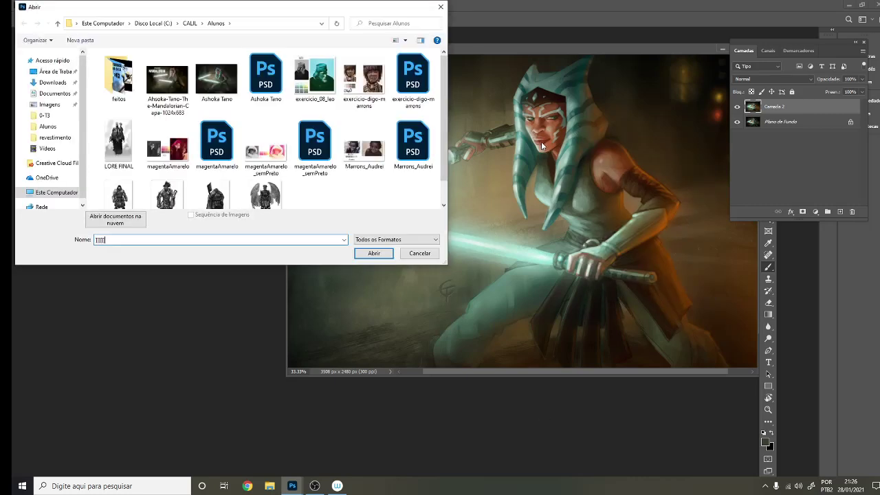
key(Escape)
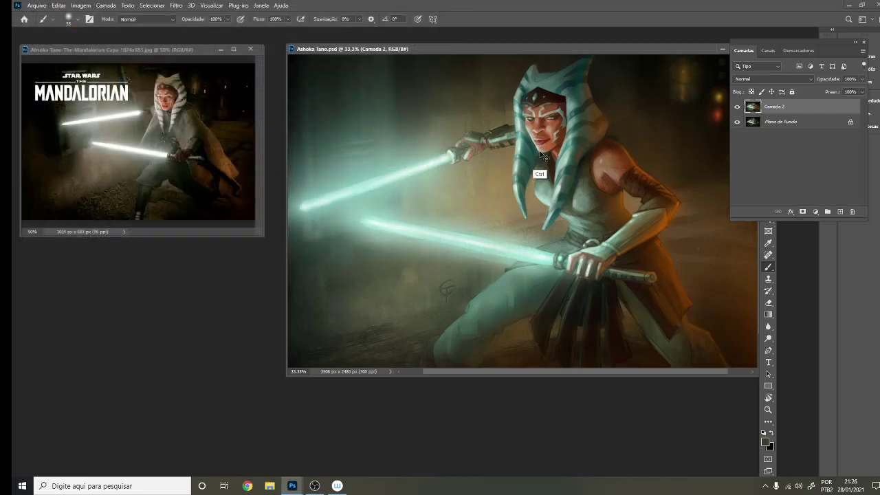
Softly shade the forehead and the area under the chin with the dark foreground color and an enlarged soft brush
key(bracketright)
key(bracketright)
key(bracketright)
key(bracketright)
drag(541, 112, 547, 116)
key(bracketleft)
drag(534, 151, 540, 157)
key(bracketleft)
key(ctrl)
Reset the foreground color to black and deepen the shadows around the head-tails, adjusting the soft brush size
key(d)
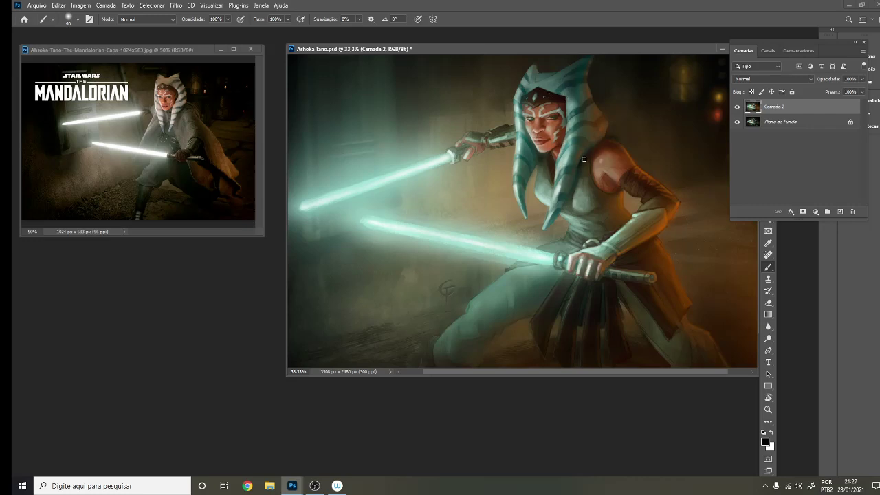
key(bracketleft)
key(bracketleft)
key(bracketleft)
key(bracketleft)
key(bracketright)
key(bracketright)
key(bracketright)
key(bracketright)
key(bracketright)
Sample the pale cyan saber color and softly brighten the lower saber's blade with a resized soft brush
alt+click(541, 178)
scroll(559, 260, down, 2)
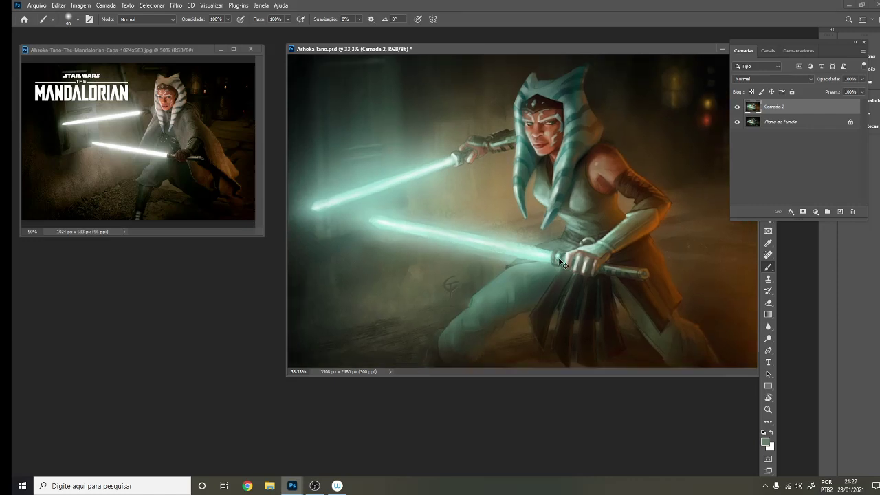
scroll(559, 260, up, 1)
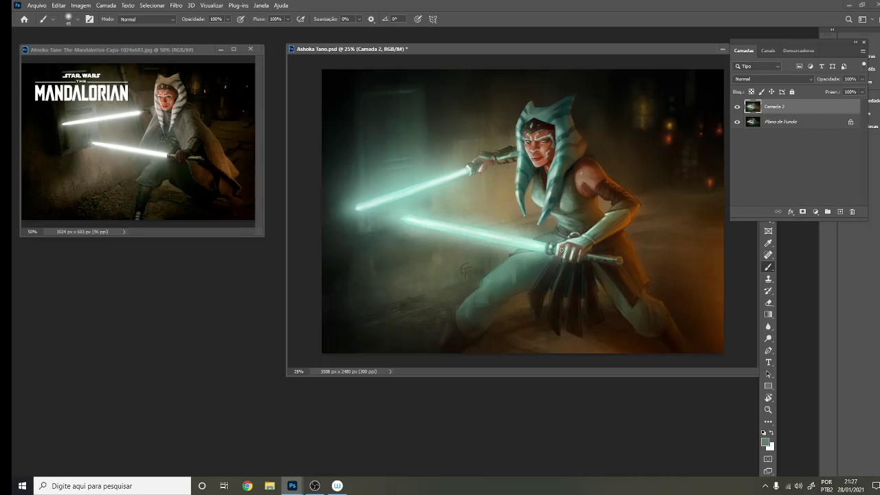
alt+right_click(561, 251)
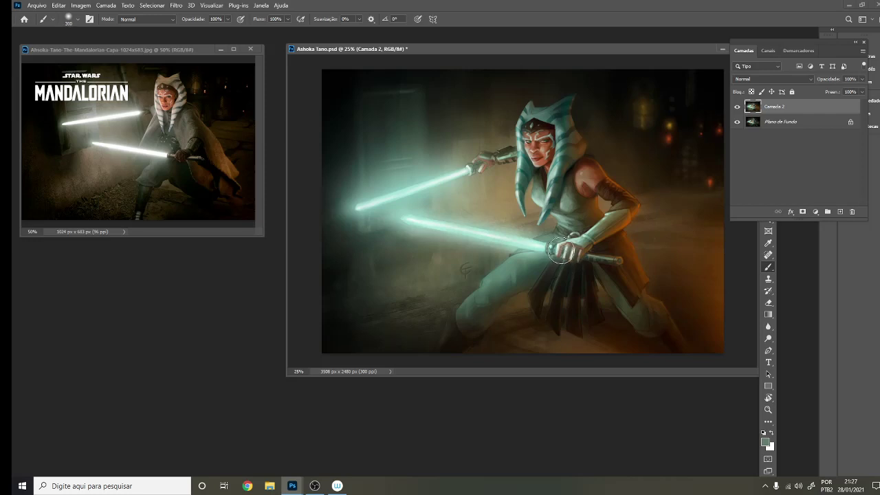
alt+click(525, 237)
alt+right_click(520, 242)
key(bracketleft)
key(bracketleft)
key(bracketleft)
key(bracketleft)
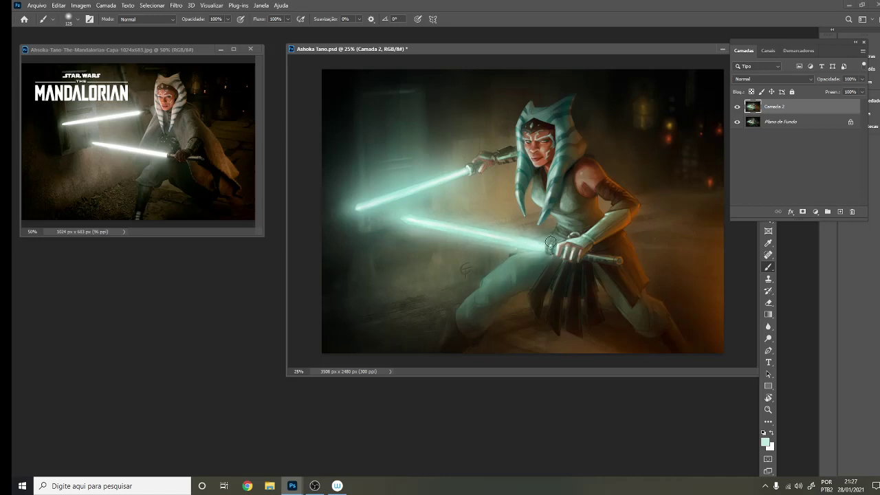
mouse_move(456, 225)
mouse_down()
mouse_move(401, 222)
mouse_move(490, 233)
mouse_up()
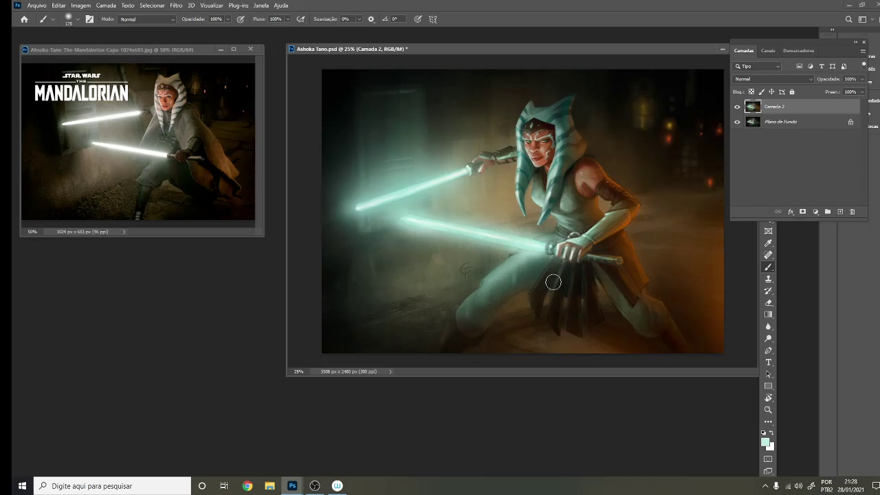
Enlarge the soft brush to 400 px and check the lighting of the whole illustration
key(bracketright)
key(bracketright)
key(bracketright)
key(bracketright)
key(bracketright)
key(bracketright)
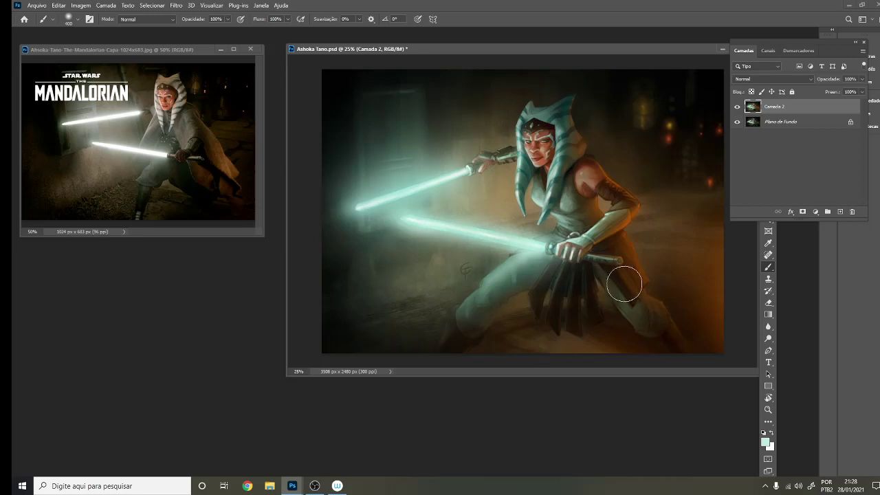
key(ctrl+minus)
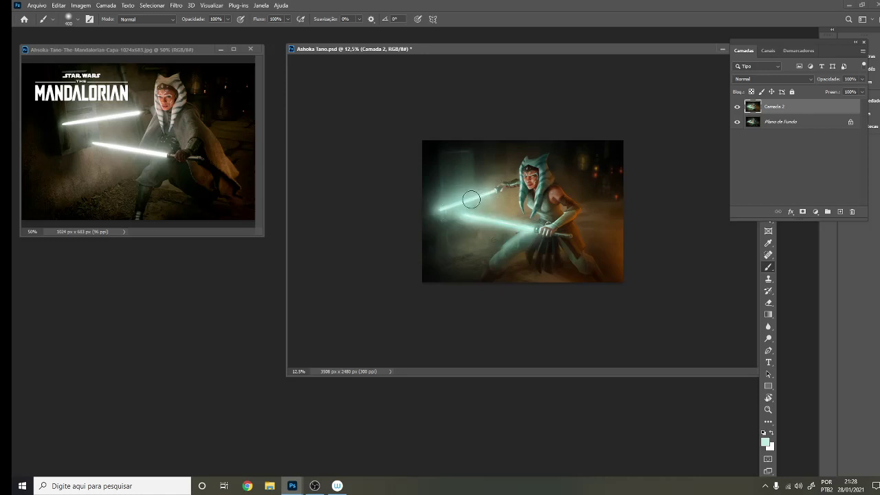
scroll(620, 195, up, 2)
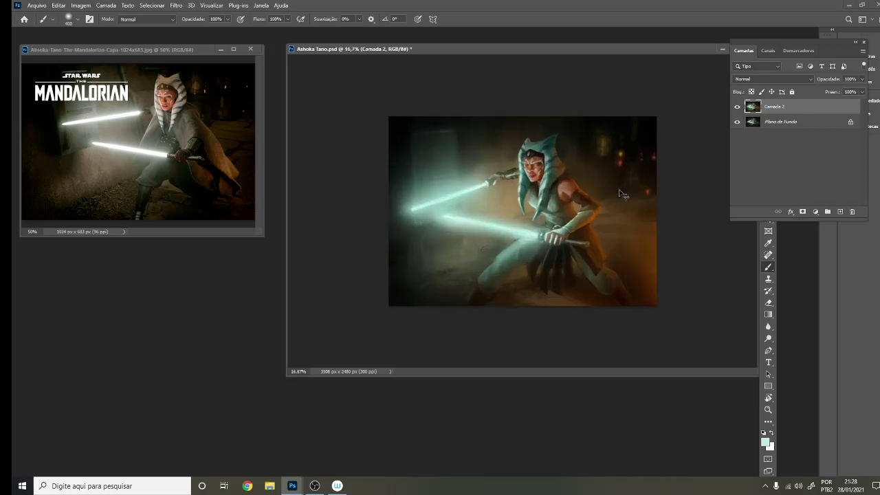
Switch to the "Sampled Brush 10 2" preset and sample colors from the lower saber and the hand holding the upper saber
right_click(535, 183)
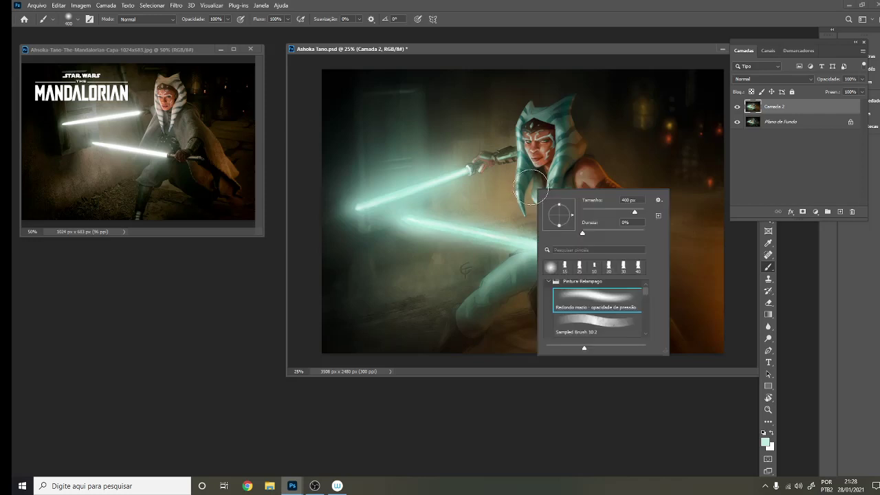
click(596, 322)
key(Escape)
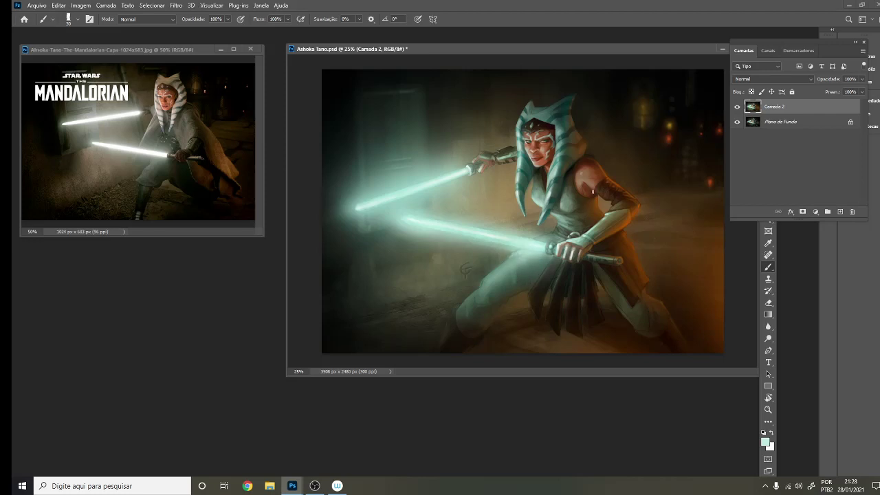
alt+click(523, 248)
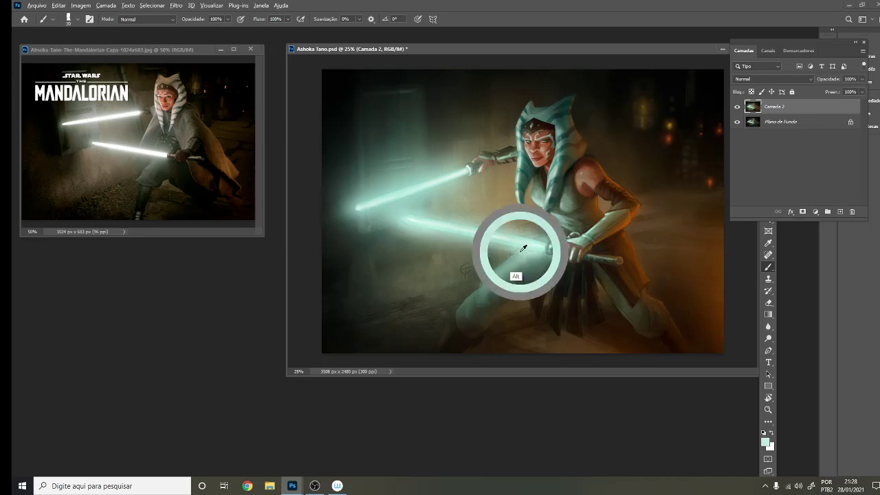
alt+click(482, 166)
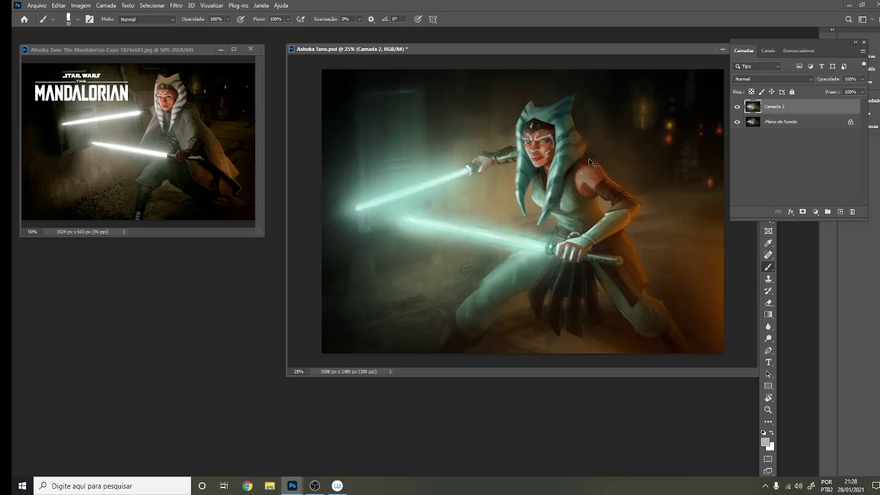
Save the document and preview the illustration in the full-screen modes
key(ctrl+s)
key(f)
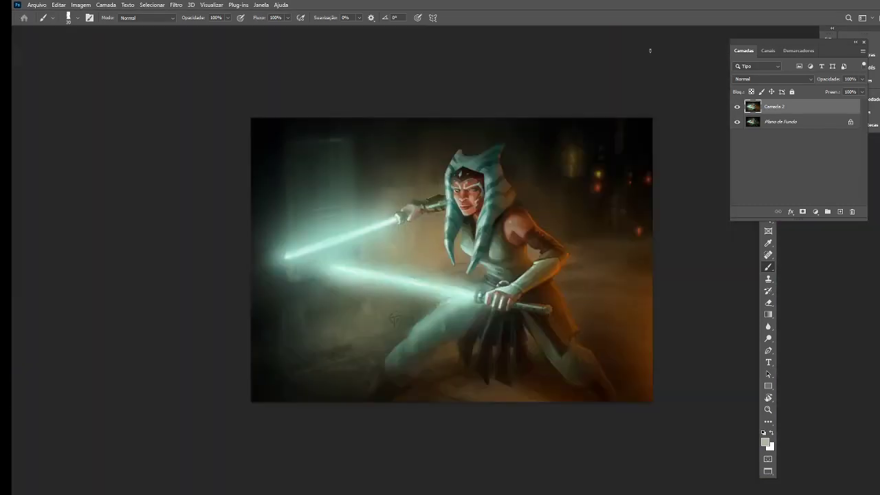
key(f)
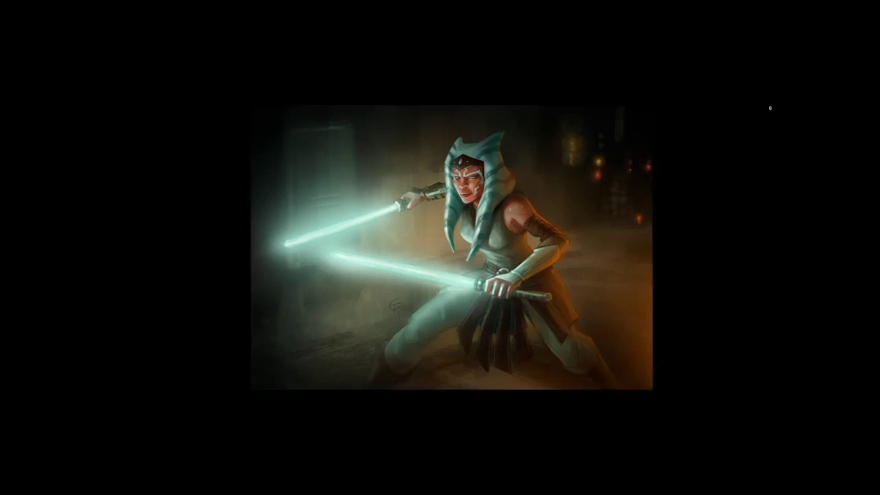
key(f)
key(f)
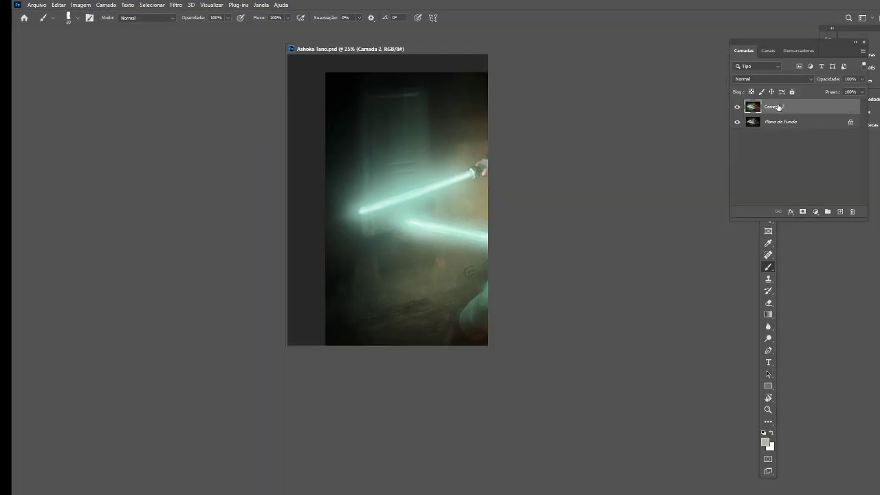
Toggle the visibility of Camada 2 repeatedly to compare the repaint with the original, and return to the standard window view
click(736, 107)
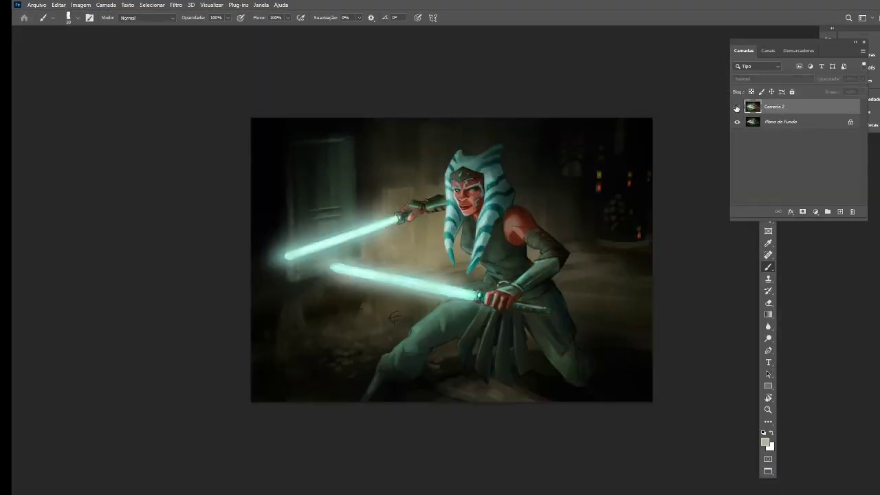
click(736, 107)
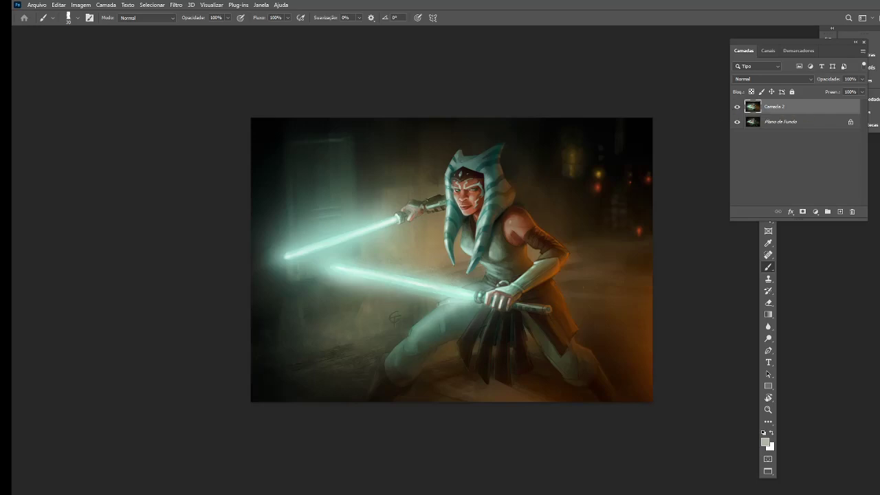
click(737, 107)
click(737, 107)
click(737, 108)
click(737, 107)
click(737, 107)
click(737, 108)
click(736, 107)
click(736, 107)
click(737, 107)
click(737, 107)
click(736, 106)
click(737, 107)
click(736, 107)
click(737, 107)
click(737, 107)
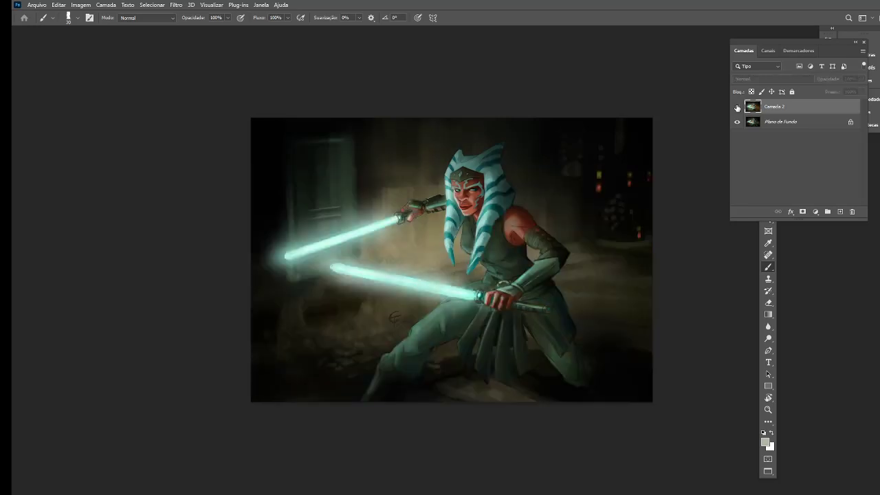
click(736, 107)
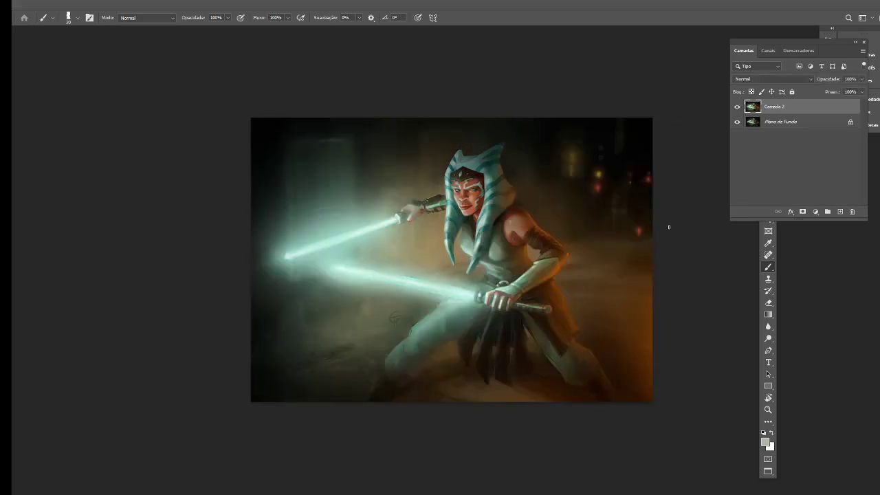
key(f)
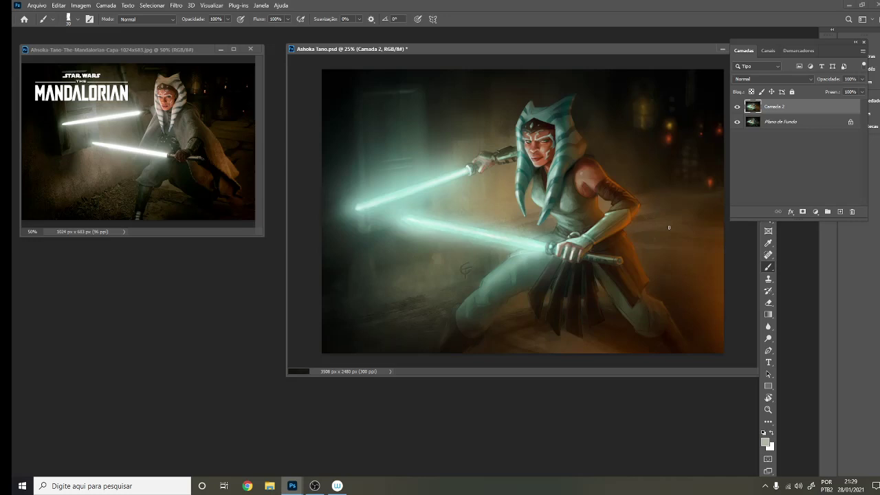
Switch to the OBS window that controls the screen recording
click(315, 486)
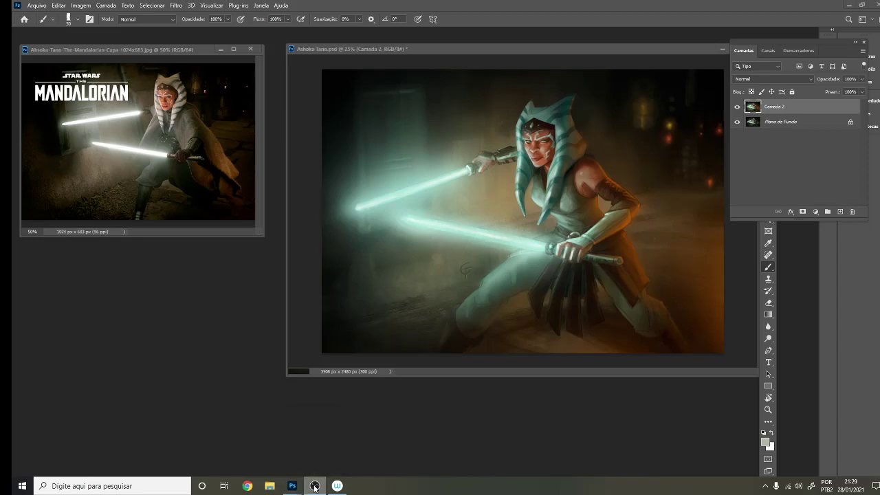
click(314, 486)
click(315, 487)
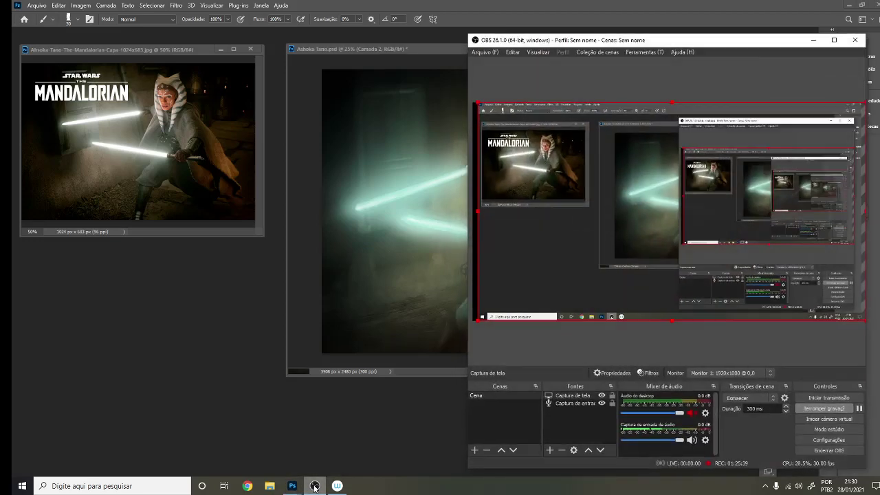